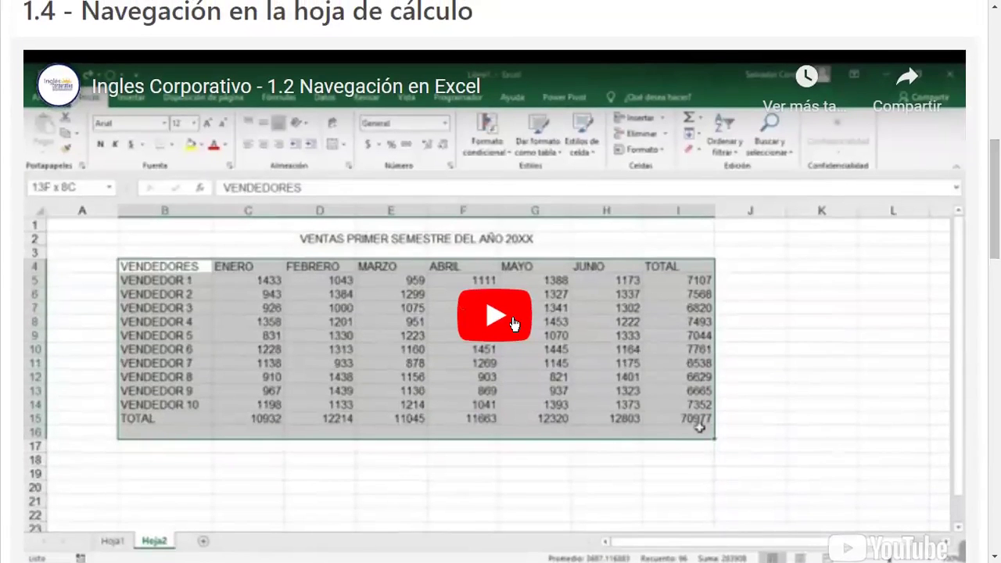
Step: Play the embedded Excel navigation lesson video
click(453, 305)
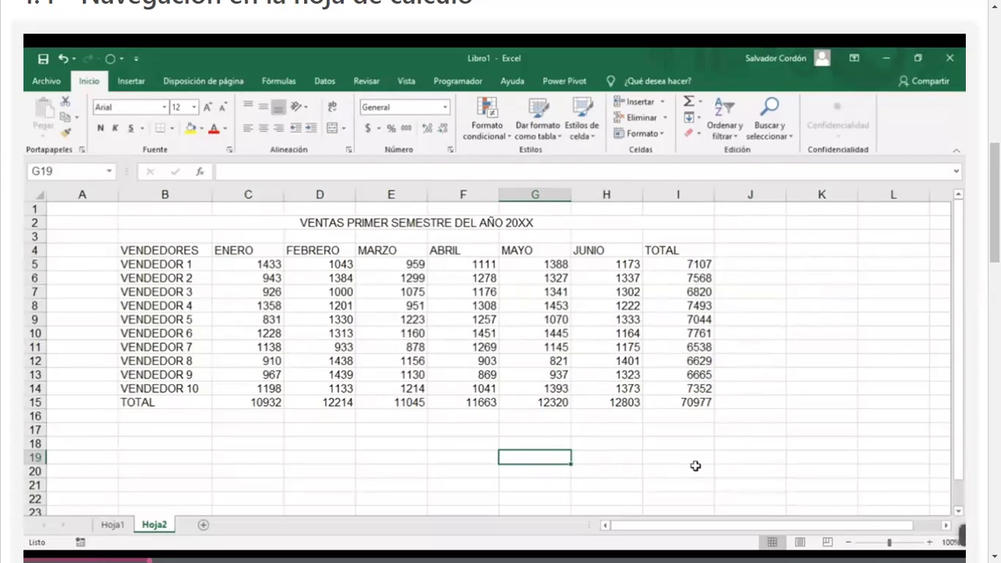
Step: Select the TOTAL column, then the TOTAL row B15:I15, and finally the single cells G11 and H13
drag(702, 251, 689, 403)
drag(154, 401, 698, 403)
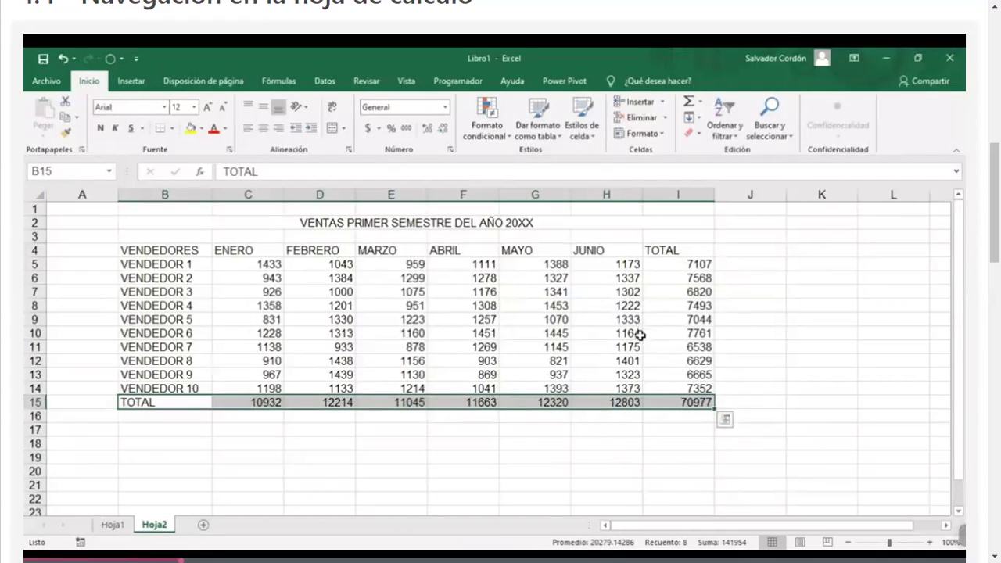
click(540, 349)
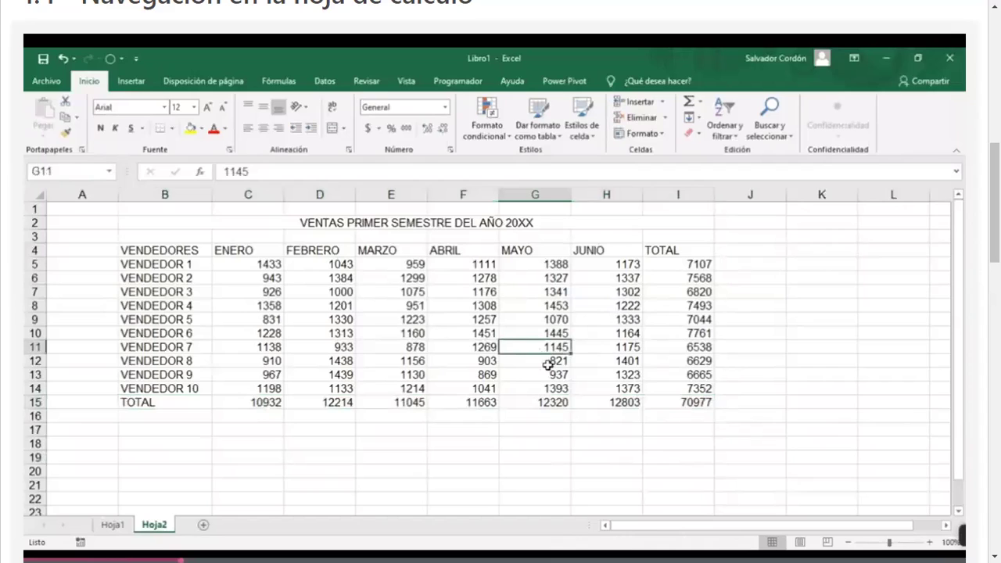
click(631, 373)
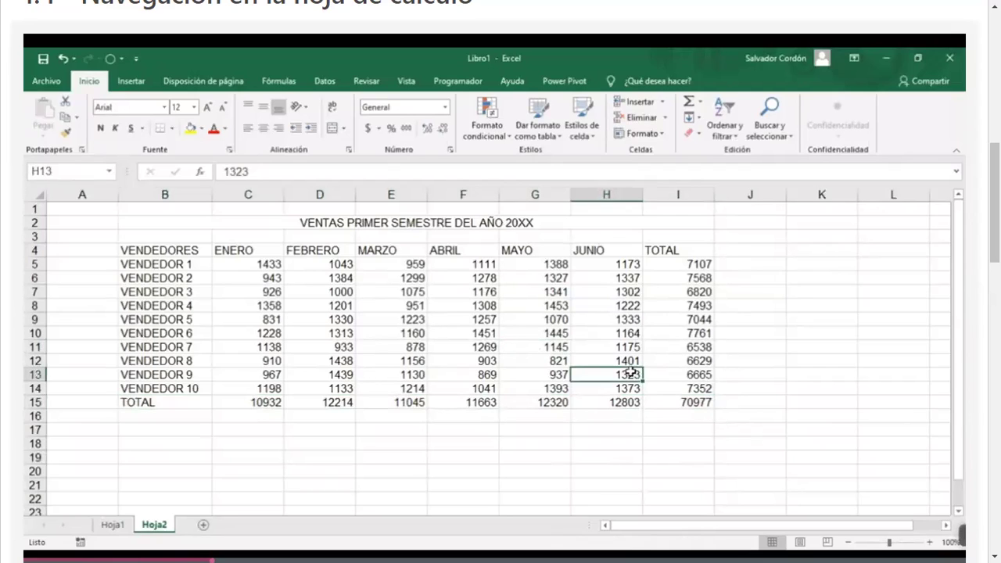
Step: Move the active cell from the VENDEDORES heading in B4 across the header row to the TOTAL heading
click(177, 248)
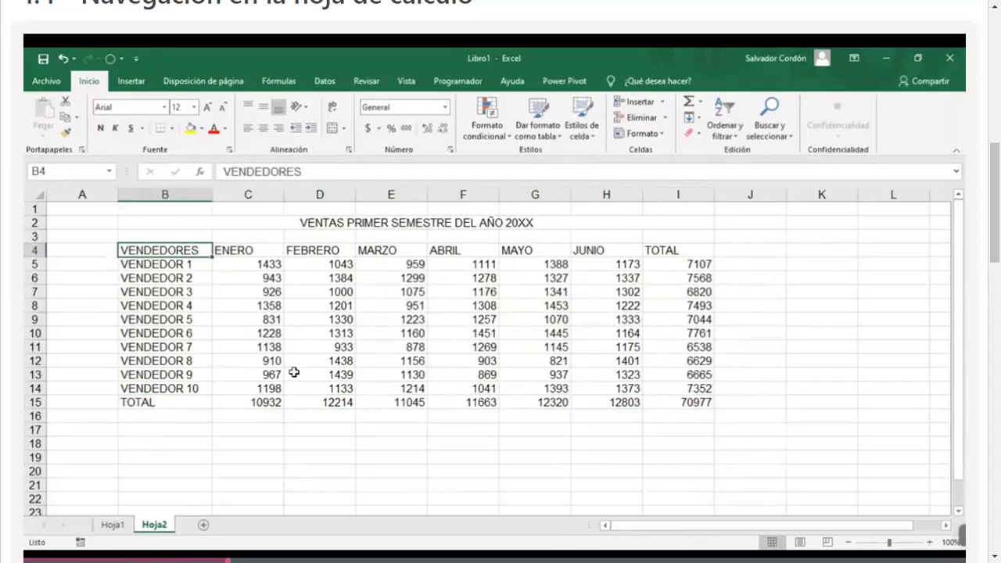
key(Right)
key(Right)
key(Right)
key(Right)
key(Right)
key(Right)
key(Right)
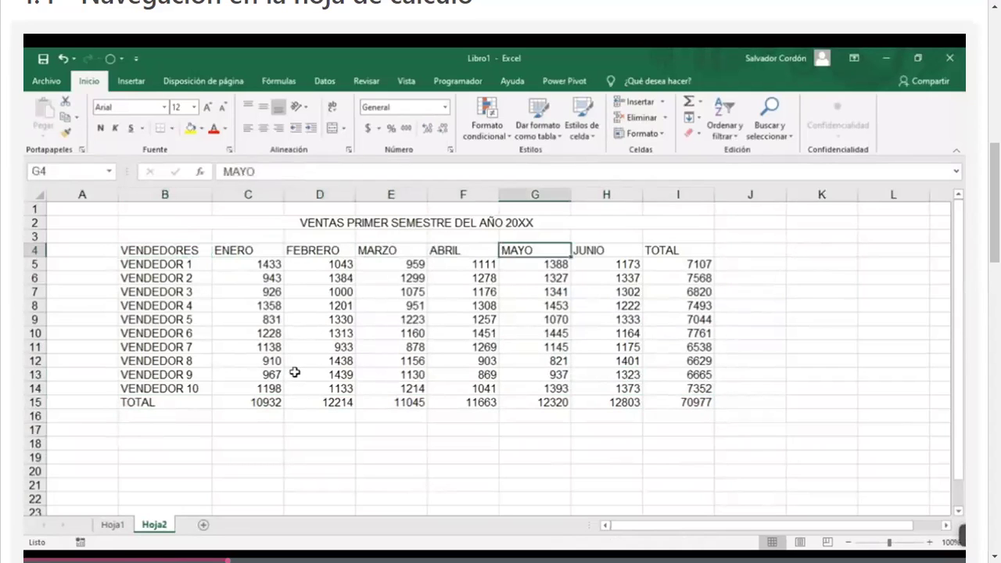
Step: Move the active cell down to row 7 and back across it to VENDEDOR 3 in column B
key(Down)
key(Down)
key(Down)
key(Left)
key(Left)
key(Left)
key(Left)
key(Left)
key(Left)
key(Left)
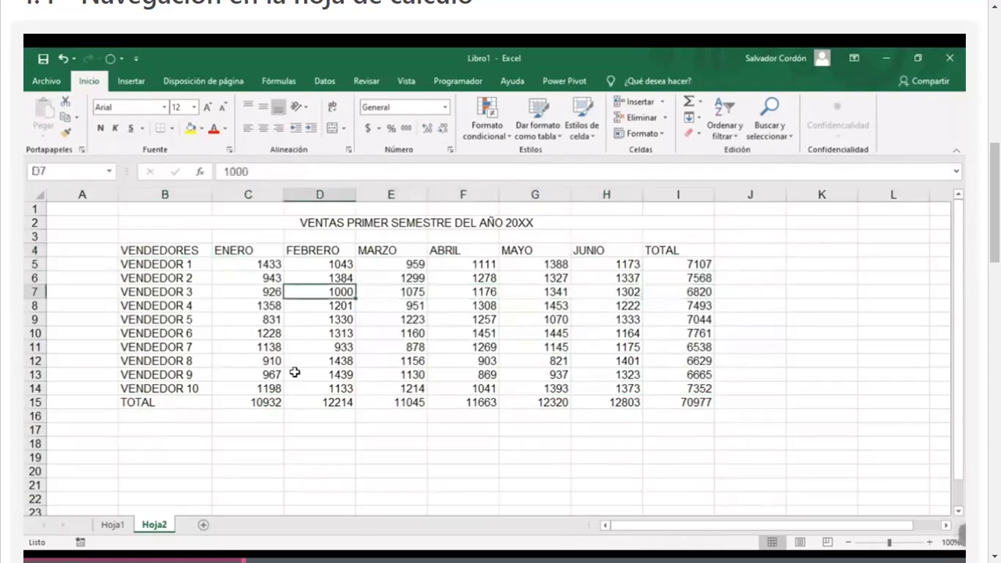
Step: Move the active cell up column B to the heading row and back down to VENDEDOR 4 in B8
key(Up)
key(Up)
key(Up)
key(Down)
key(Down)
key(Down)
key(Down)
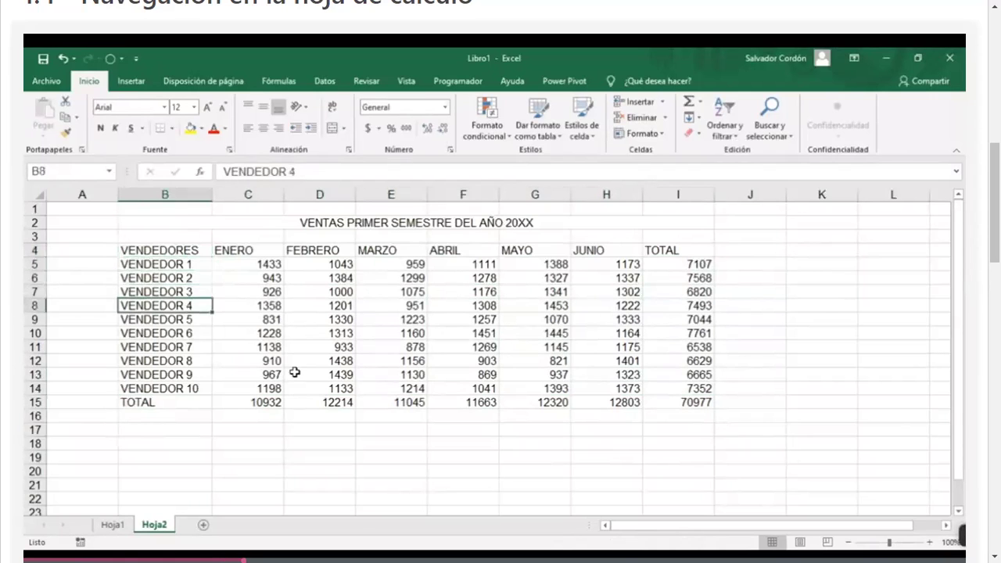
Step: Move the active cell across row 8 and back, then return it to the VENDEDORES heading in B4
key(Right)
key(Right)
key(Right)
key(Left)
key(Left)
key(Left)
key(Left)
key(Up)
key(Up)
key(Up)
key(Right)
key(Right)
key(Up)
key(Left)
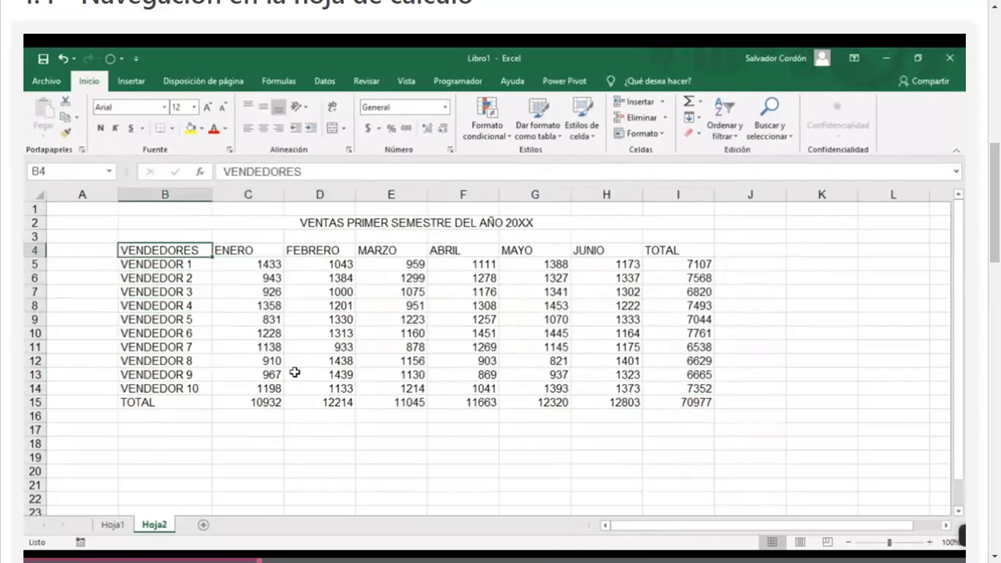
Step: Select single cells across the sales table one after another, including G8, C10, H11, H5 and finally I5
click(509, 303)
click(238, 330)
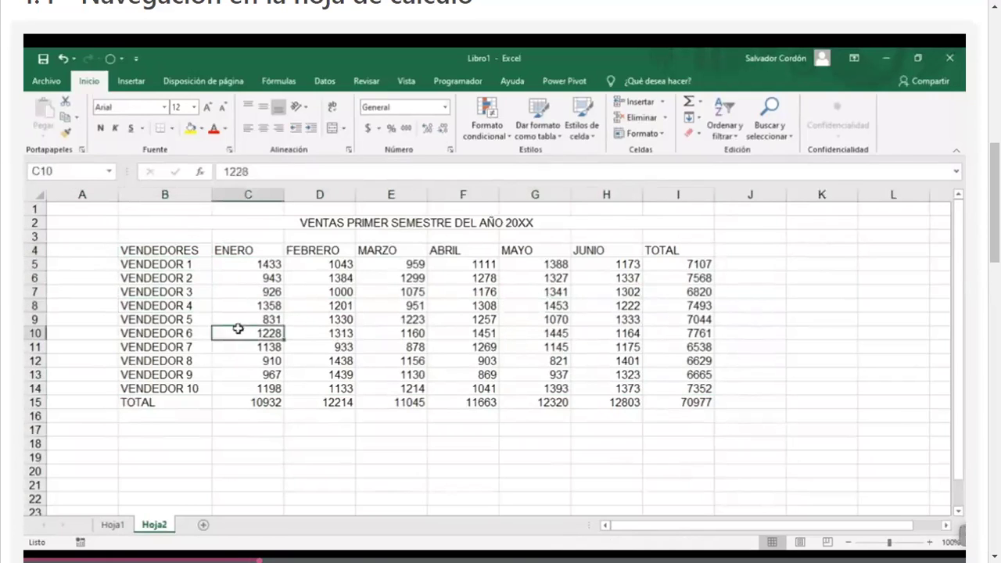
click(607, 344)
click(626, 266)
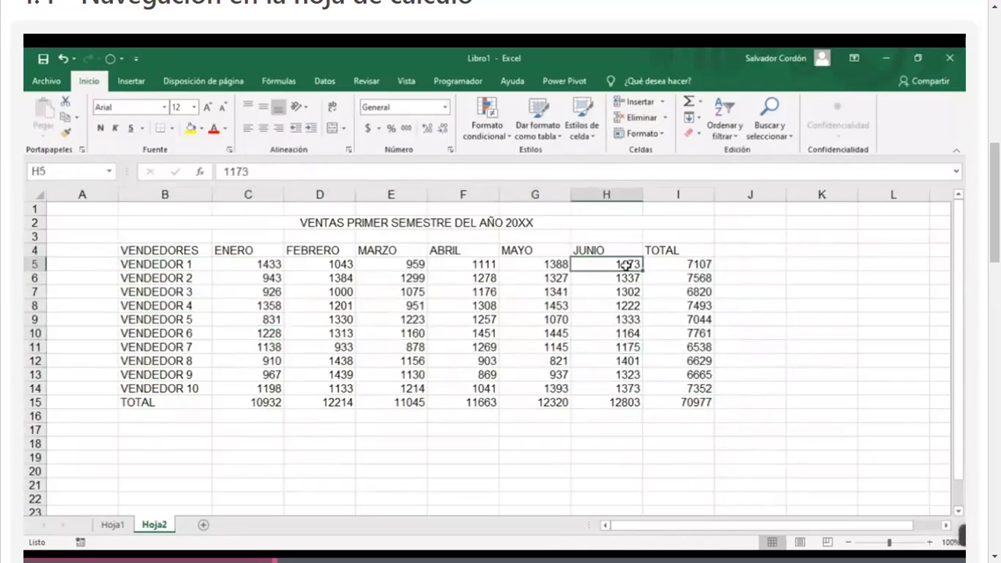
click(216, 280)
click(276, 374)
click(648, 344)
click(699, 324)
click(696, 266)
Step: Select the vendor totals I5:I14, then extend a new selection to I5:I15 to include the overall total
drag(696, 266, 687, 401)
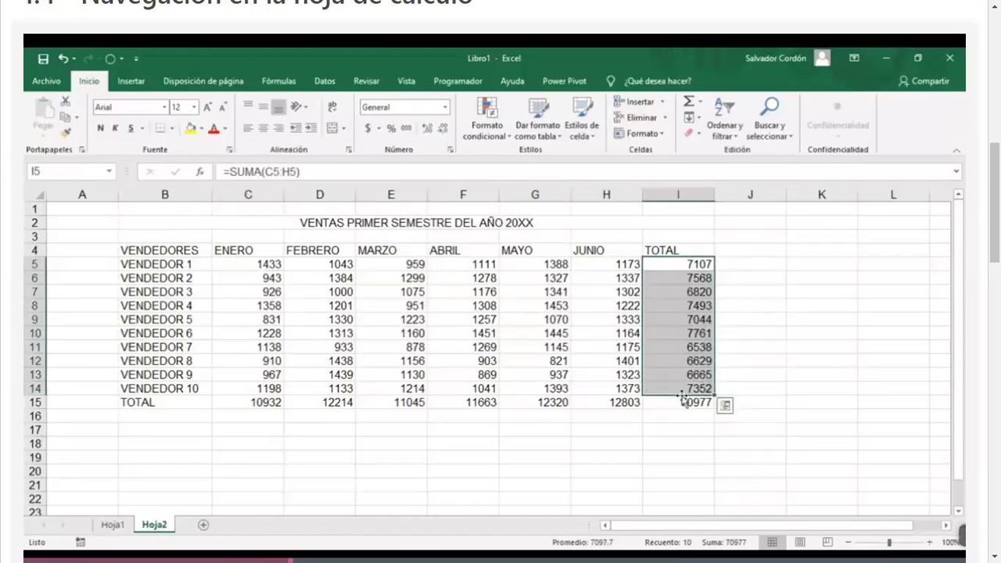
click(689, 301)
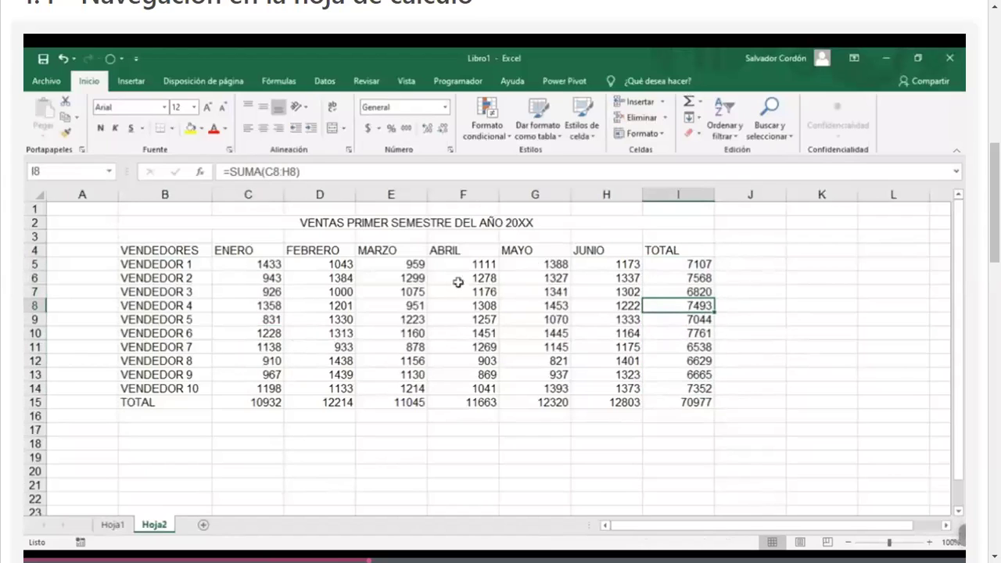
drag(689, 264, 688, 397)
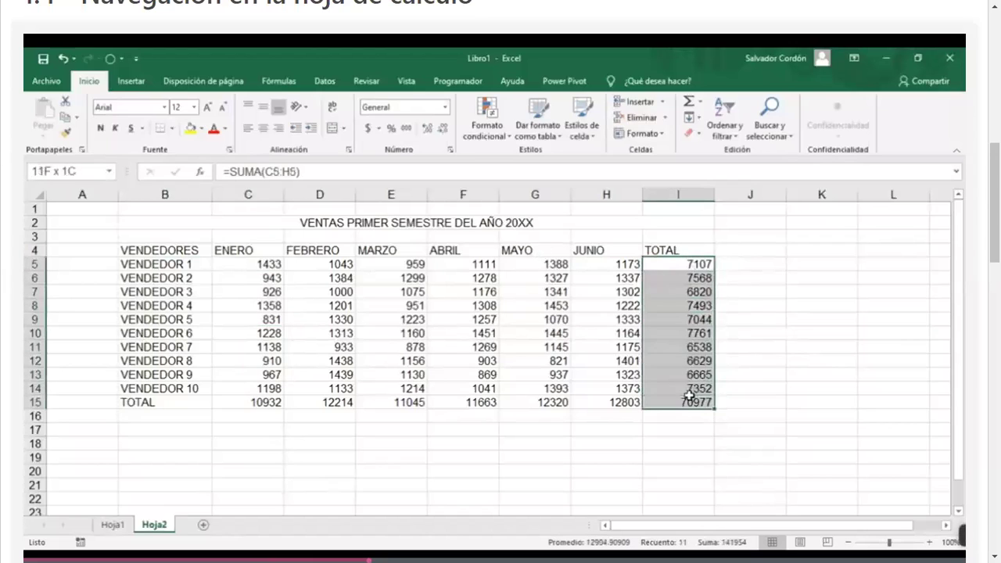
Step: Select the nonadjacent totals I5:I6, I8:I10 and I14 together and fill them with yellow
click(673, 281)
drag(705, 307, 703, 335)
ctrl+click(705, 265)
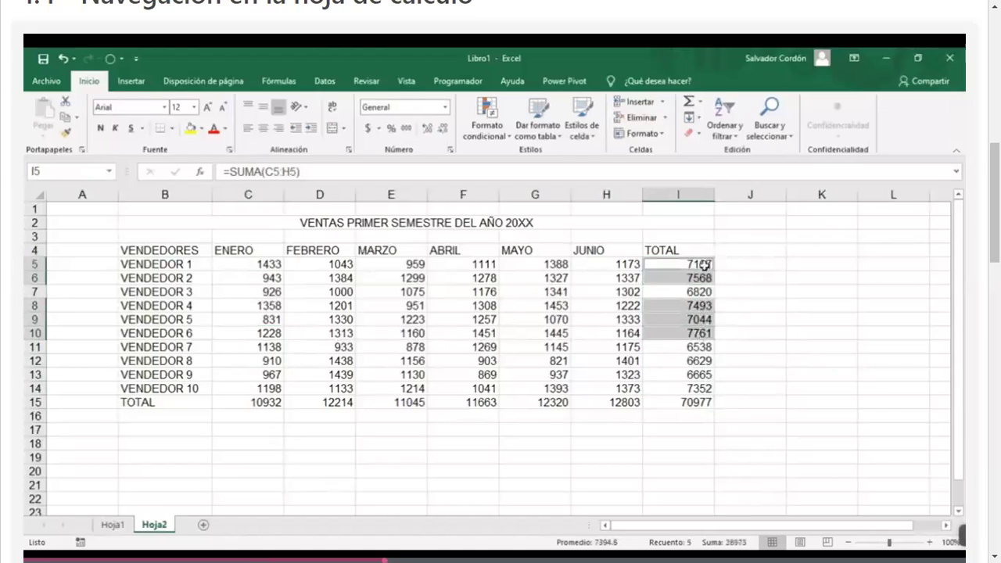
ctrl+click(696, 389)
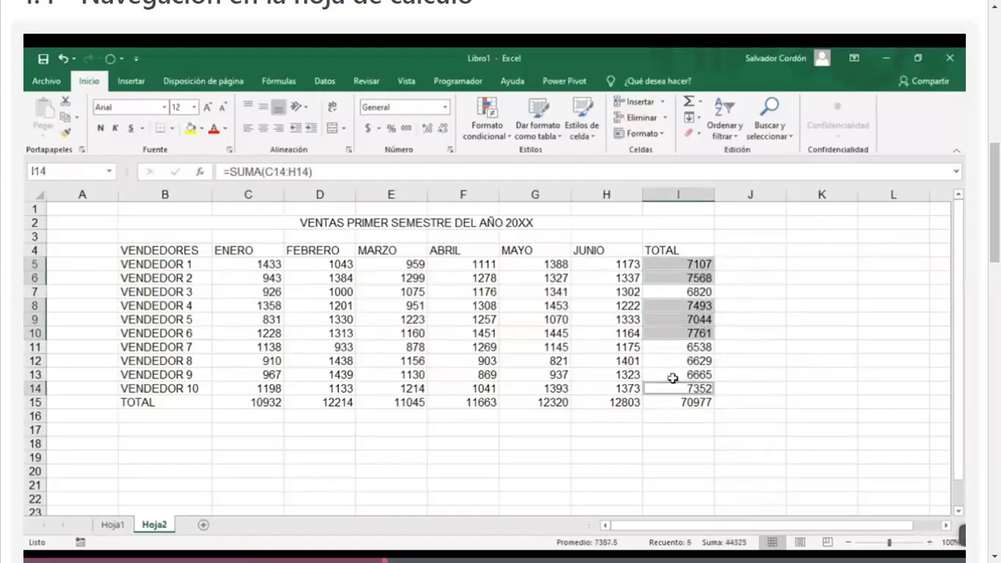
click(190, 128)
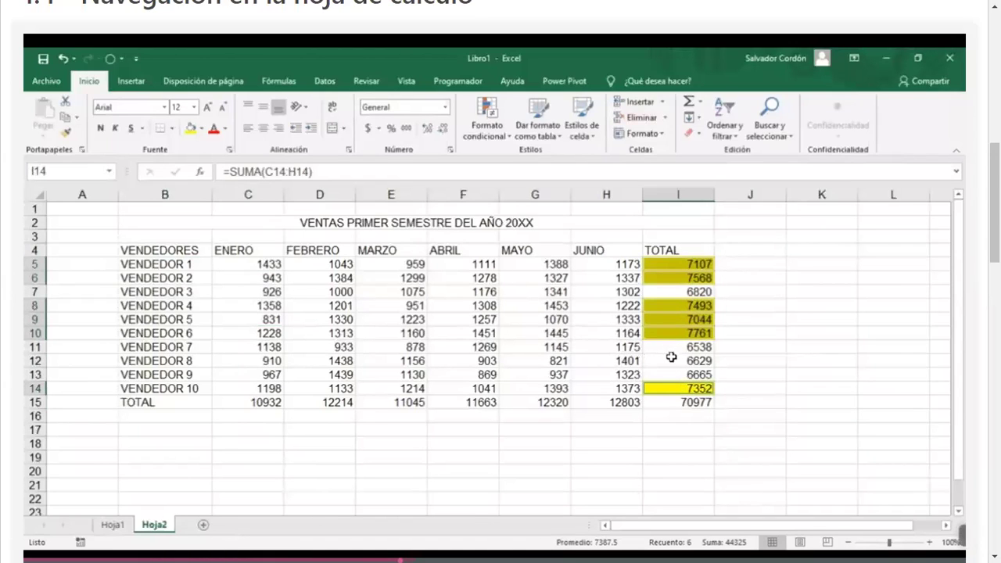
Step: Remove the yellow fill from the selected totals in column I
click(201, 129)
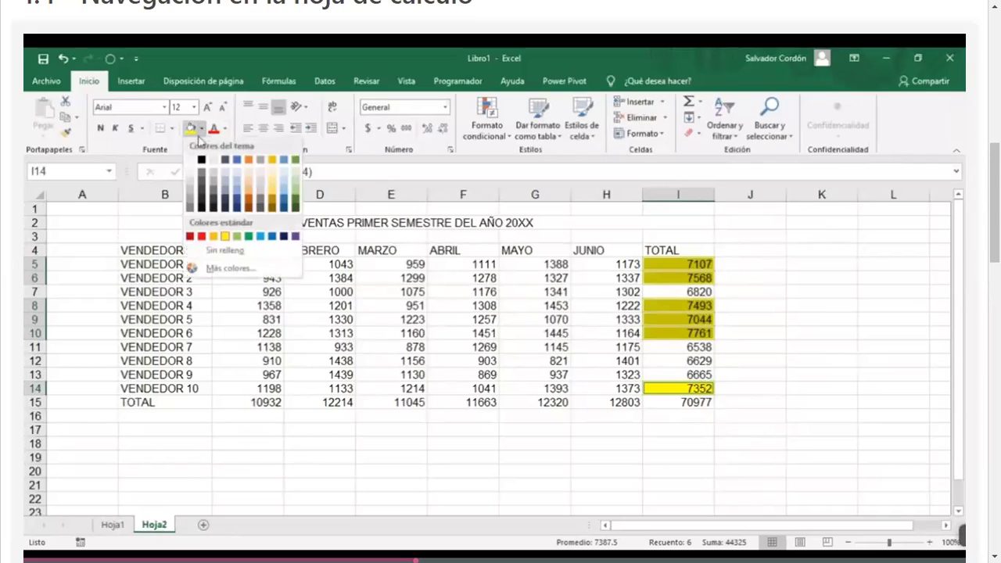
key(Escape)
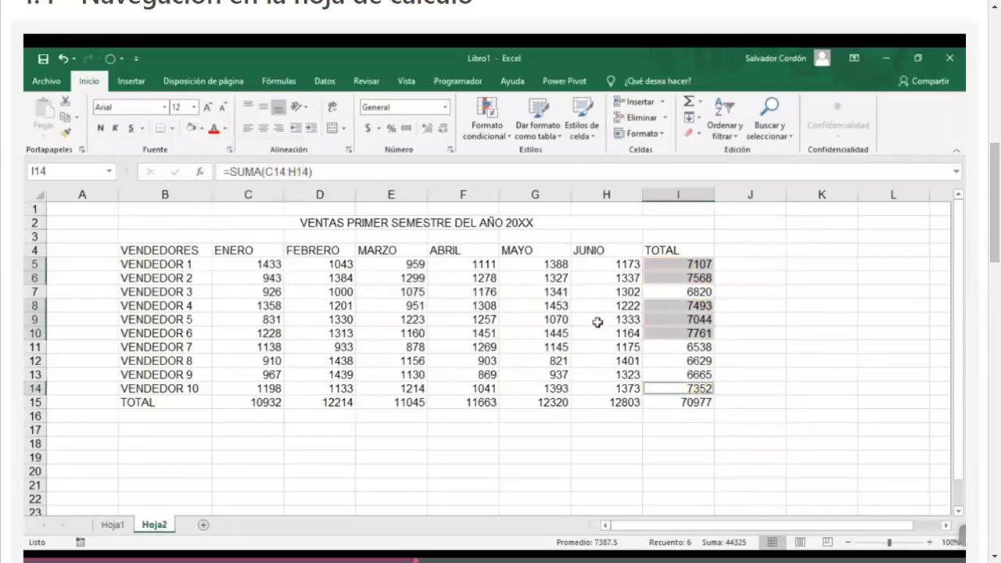
click(201, 128)
key(Escape)
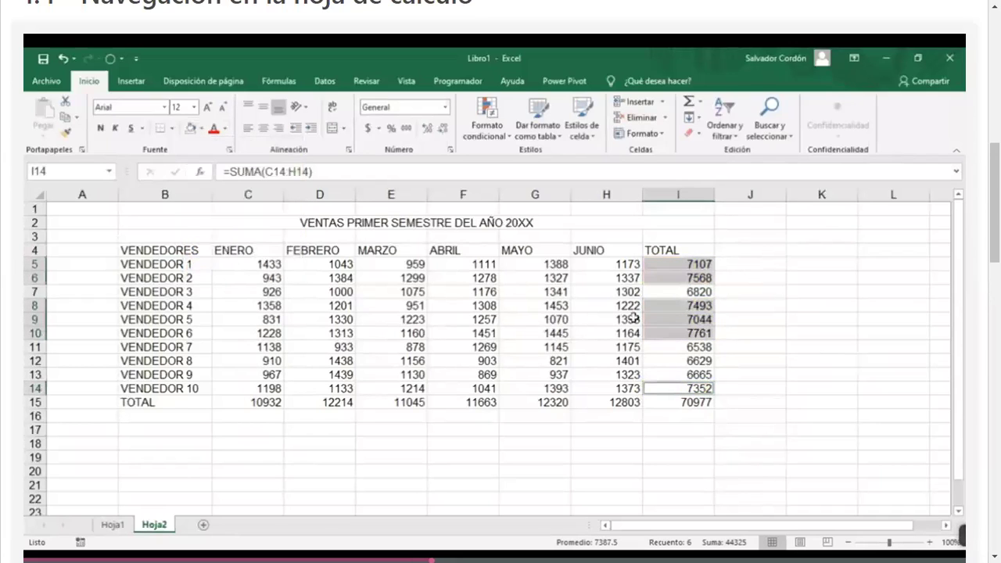
Step: Select the nonadjacent totals I5, I8, I9, I10 and I14 and fill them with standard yellow
click(577, 316)
click(681, 263)
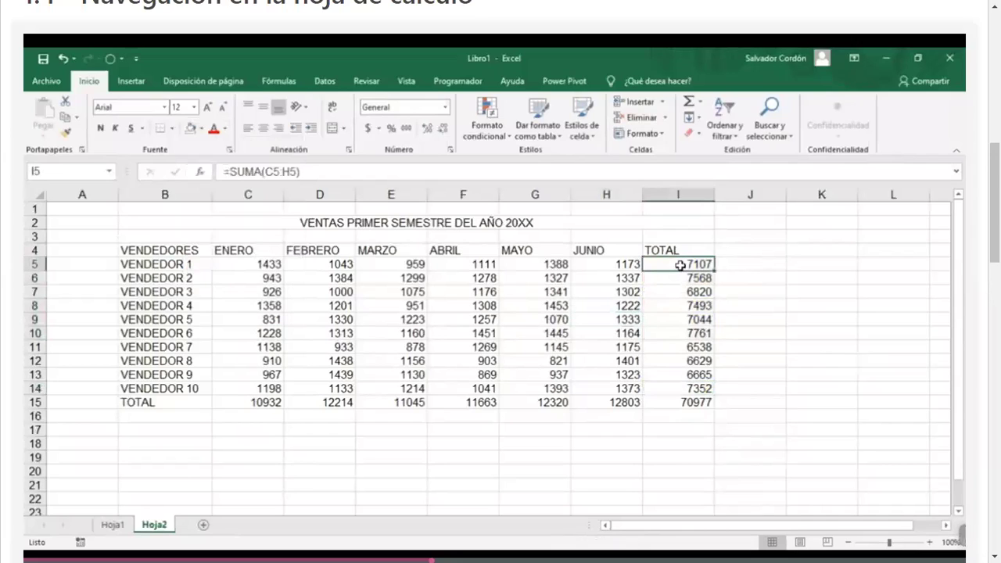
ctrl+click(691, 333)
ctrl+click(697, 319)
ctrl+click(703, 306)
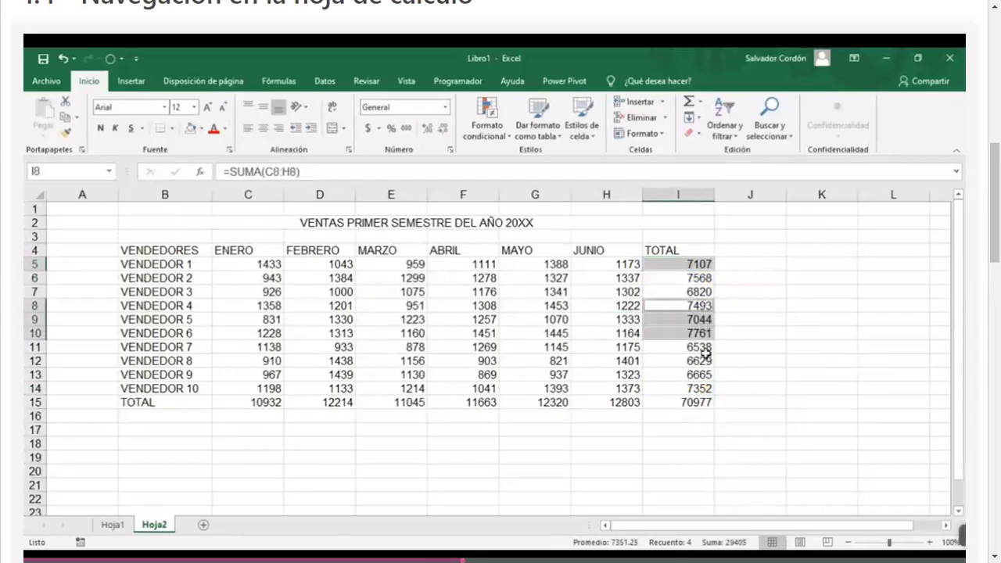
ctrl+click(703, 388)
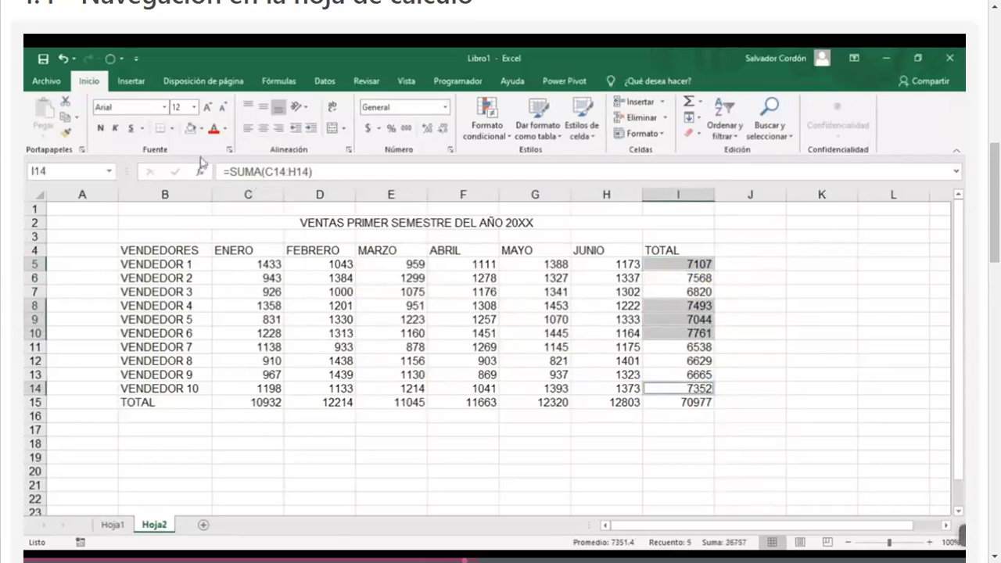
click(203, 128)
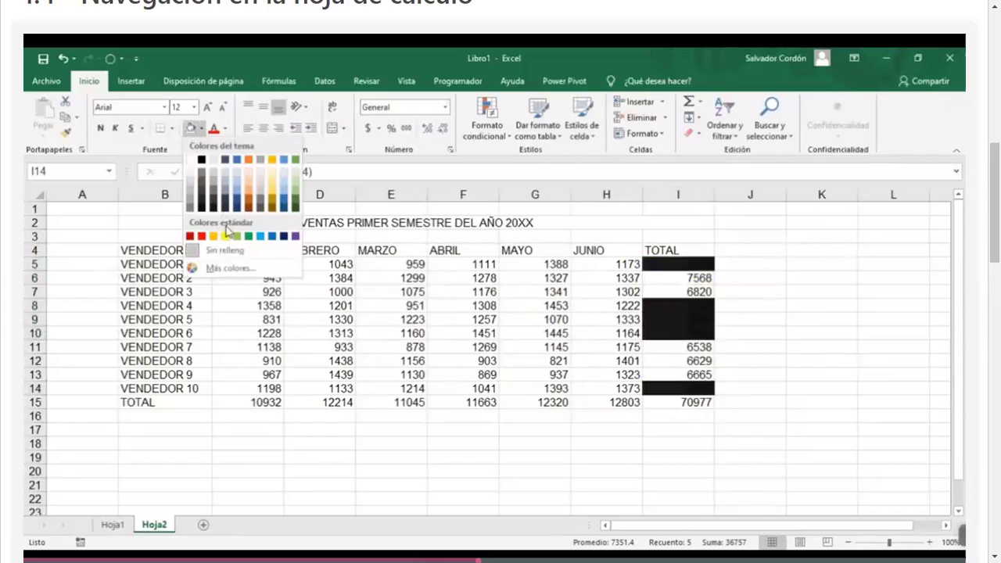
click(226, 236)
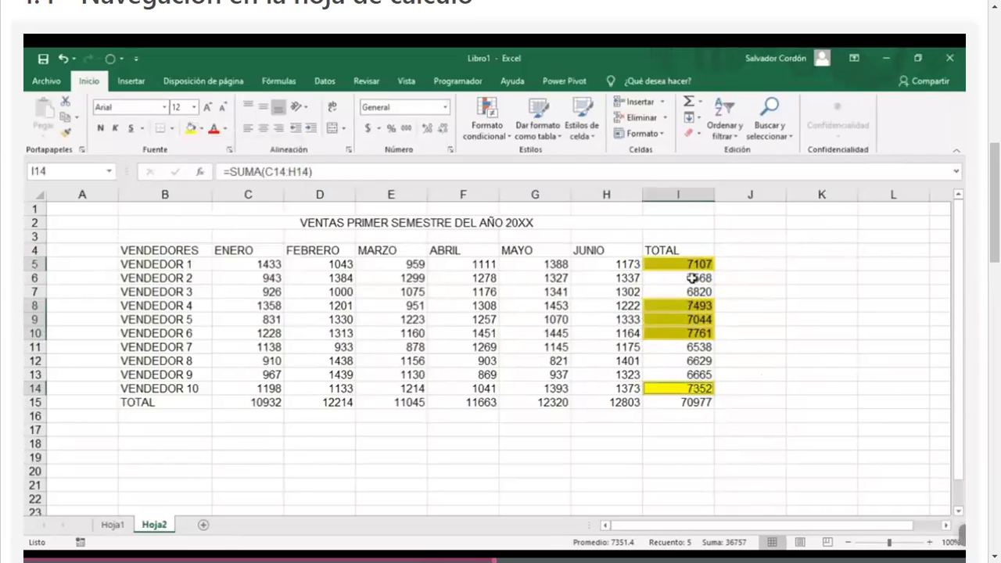
Step: Select the unfilled totals I6:I7 and then I11:I13, and undo the last yellow fill
drag(691, 277, 693, 291)
drag(693, 345, 693, 374)
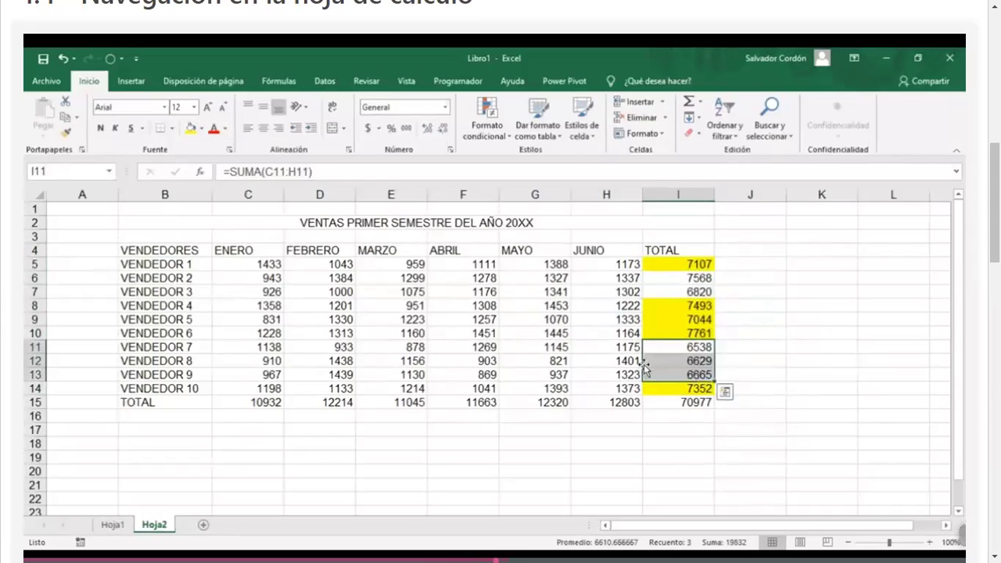
key(ctrl+z)
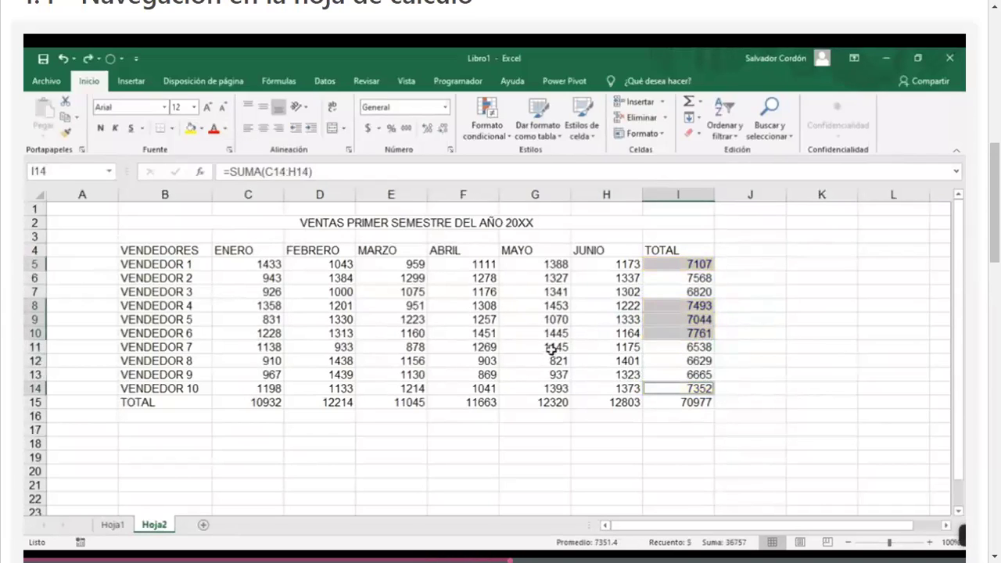
Step: Select cells G9 and B5, the range B4:B5, and then the single cells C8 and D12
click(558, 322)
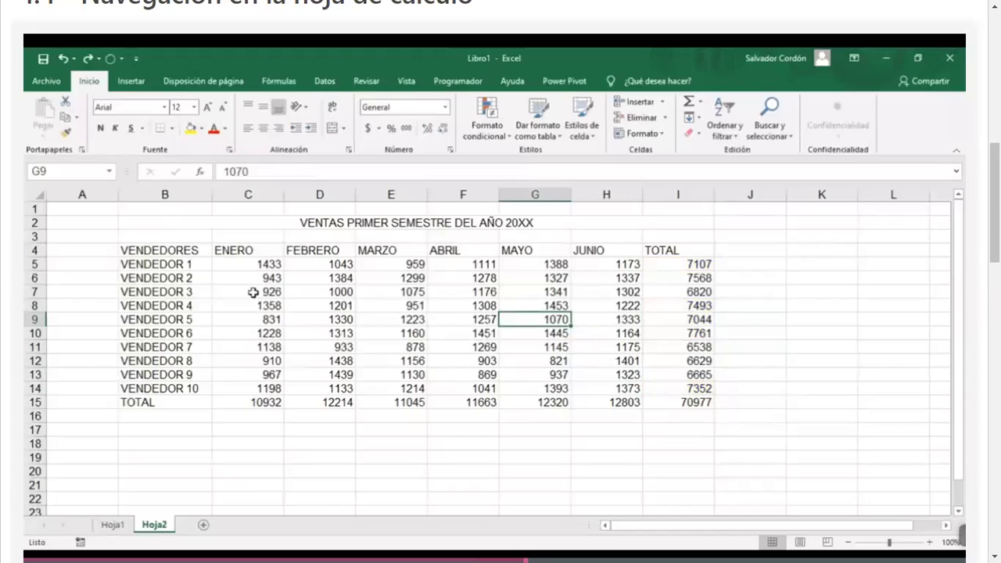
click(201, 265)
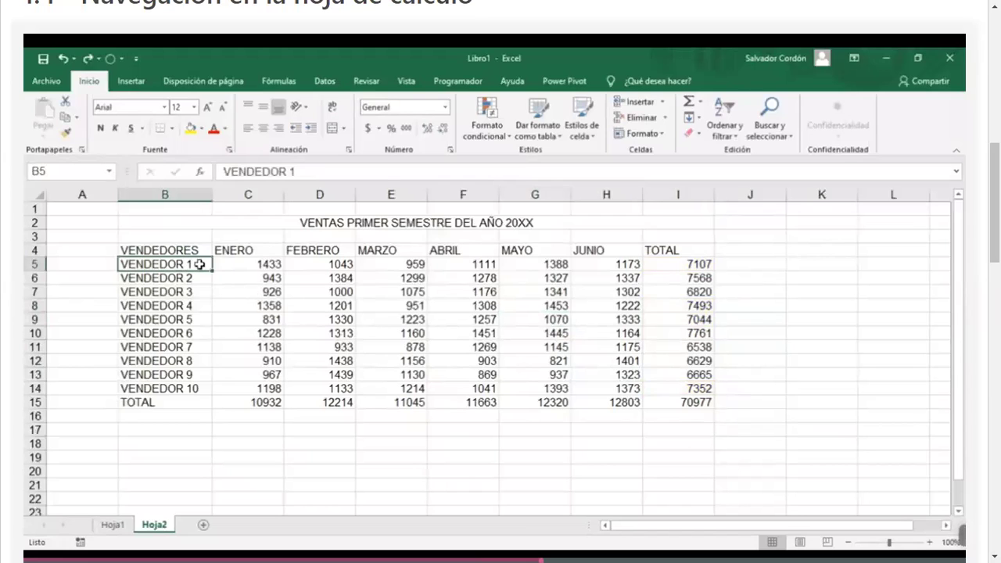
drag(200, 265, 159, 251)
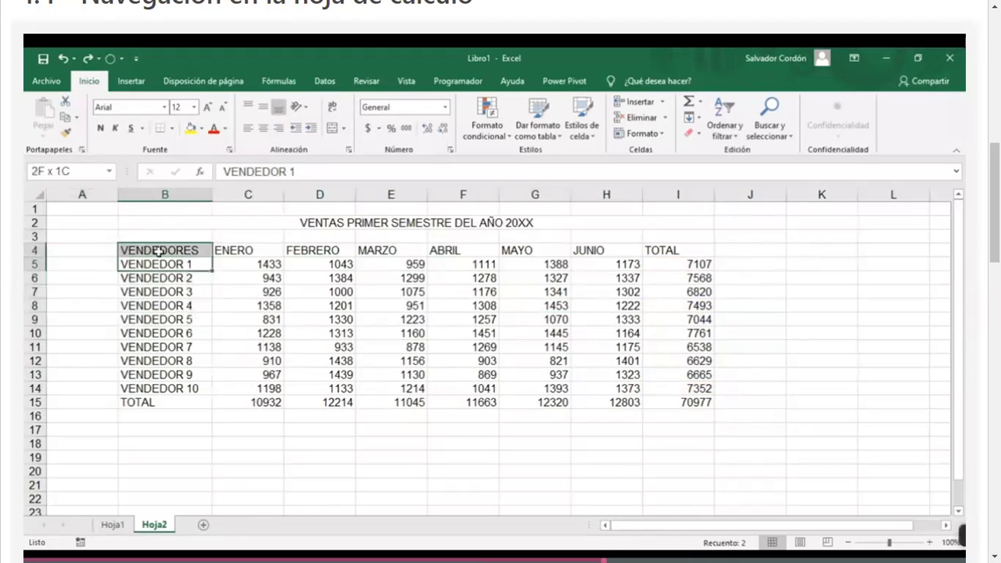
click(242, 305)
click(325, 359)
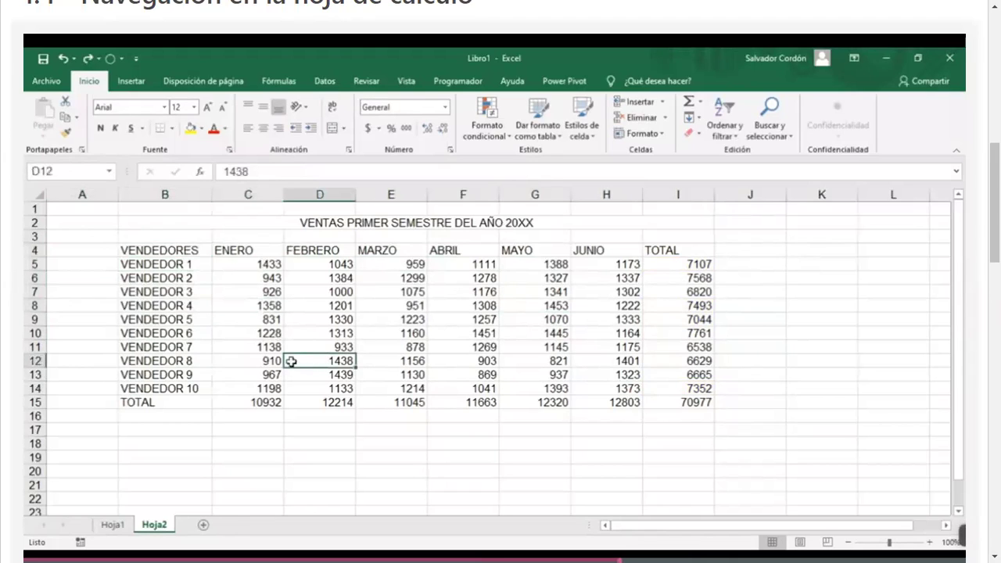
Step: Select the whole sales table from the VENDEDORES heading in B4 to the overall total in I15
click(179, 251)
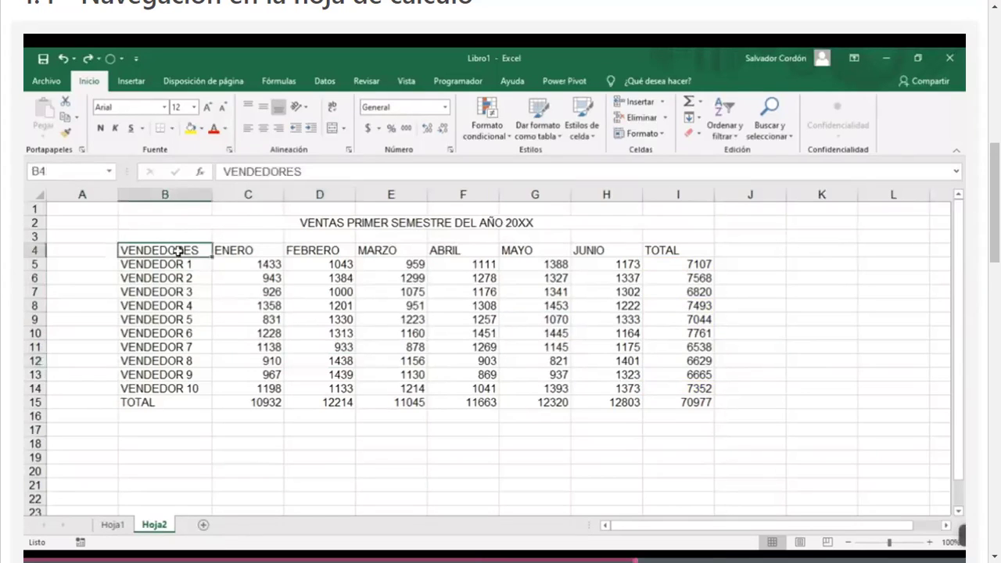
drag(179, 251, 703, 405)
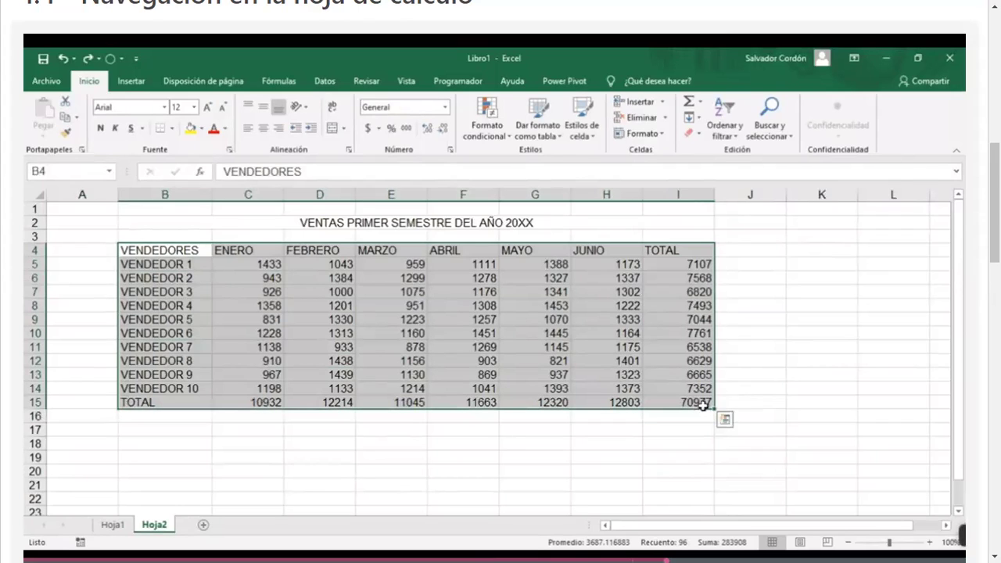
Step: Return to the VENDEDORES heading in B4 and jump directly to the last filled cell of that row
click(186, 254)
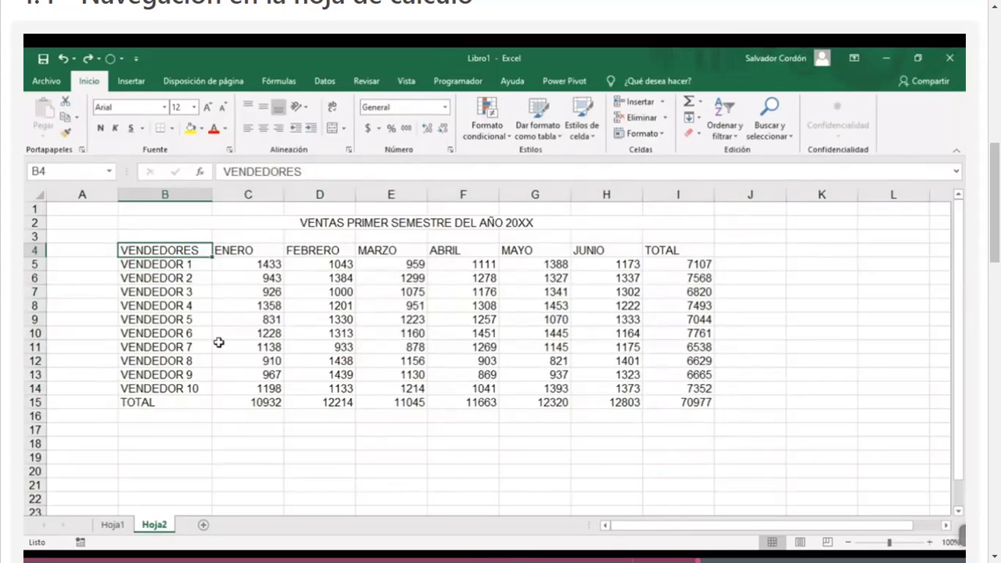
key(ctrl+Right)
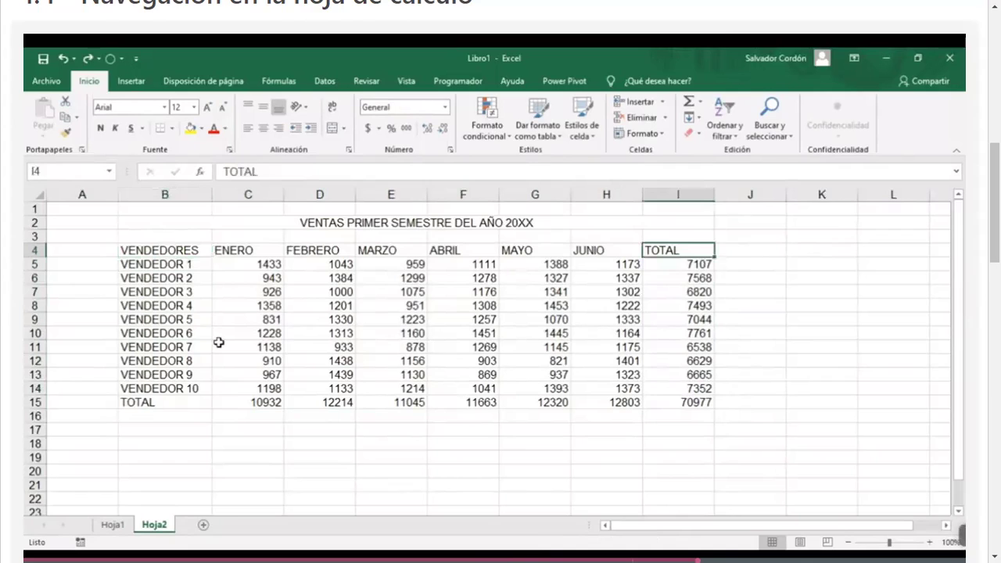
Step: Jump directly between the sales table's corner cells I15, B15, B4 and I4, circling the table and ending at B4
key(ctrl+Down)
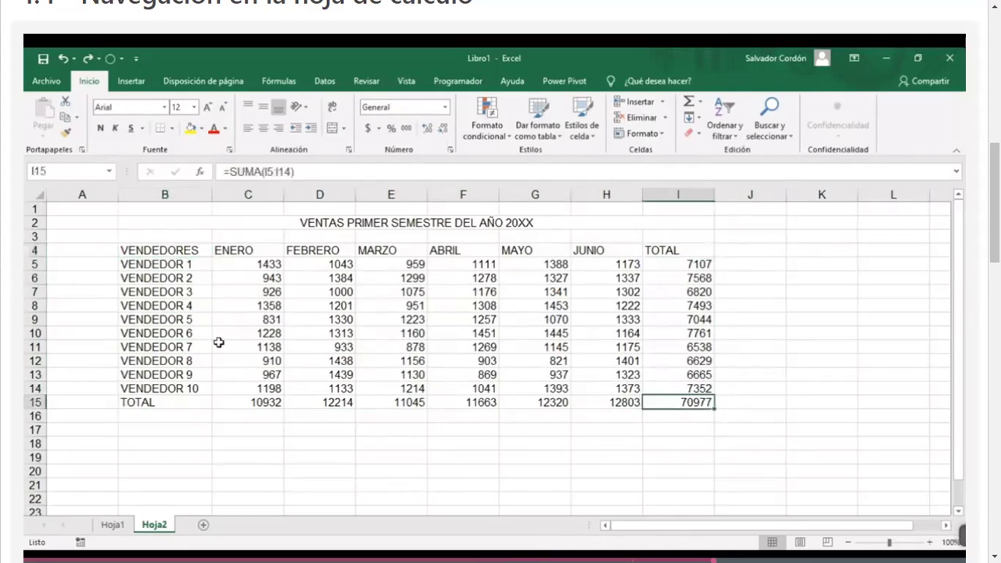
key(ctrl+Left)
key(ctrl+Up)
key(ctrl+Right)
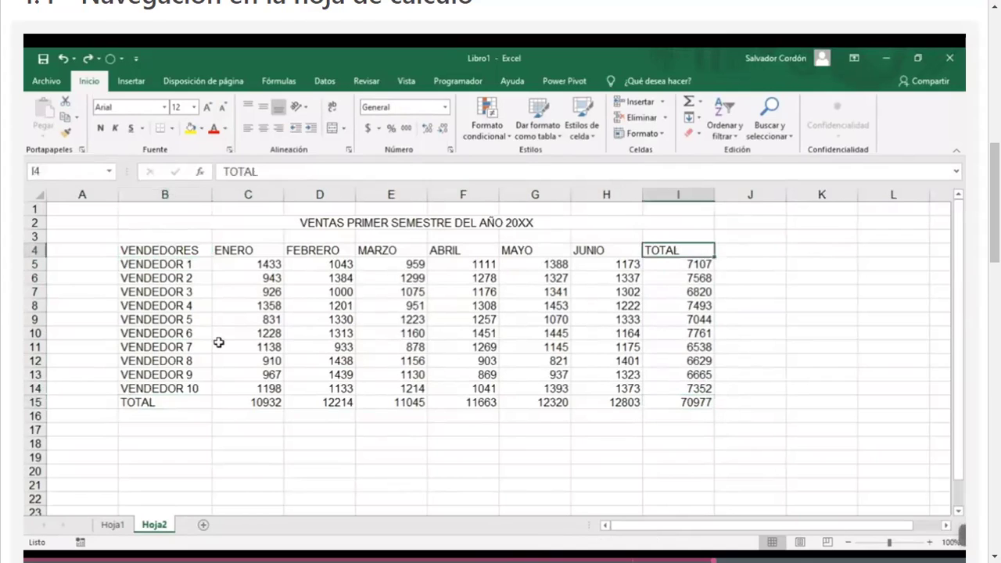
key(ctrl+Left)
key(ctrl+Right)
key(ctrl+Down)
key(ctrl+Left)
key(ctrl+Up)
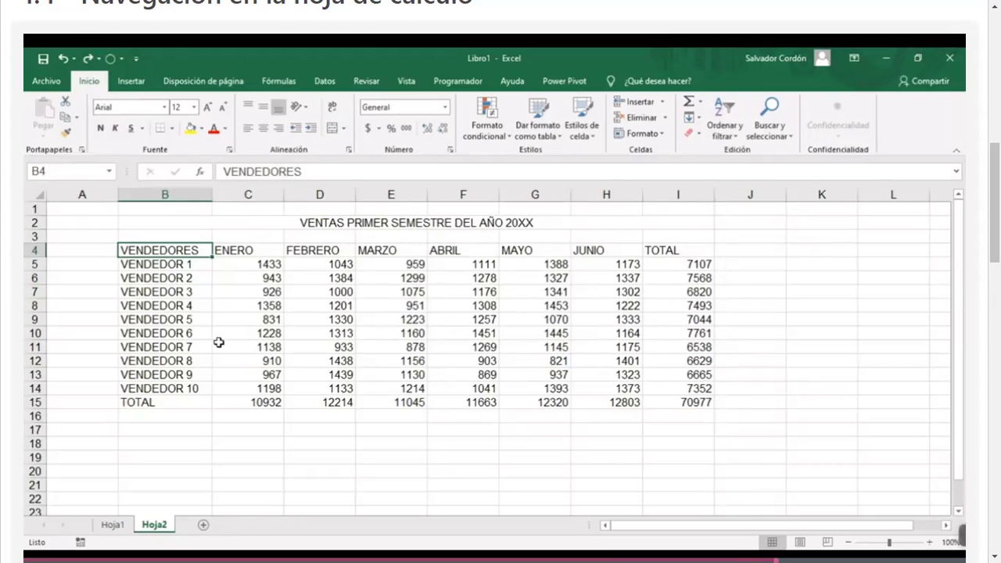
Step: Extend the selection cell by cell from the VENDEDORES heading in B4 to the MAYO total in G15
key(shift+Right)
key(shift+Right)
key(shift+Right)
key(shift+Right)
key(shift+Right)
key(shift+Down)
key(shift+Down)
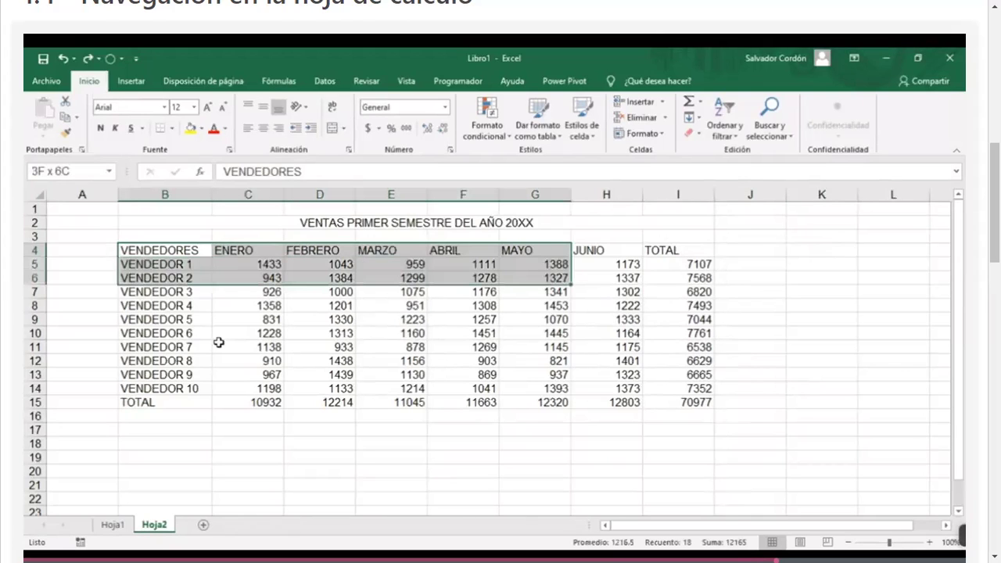
key(shift+Down)
key(shift+Down)
key(shift+Down)
key(shift+Down)
key(shift+Down)
key(shift+Down)
key(shift+Down)
key(shift+Down)
key(shift+Down)
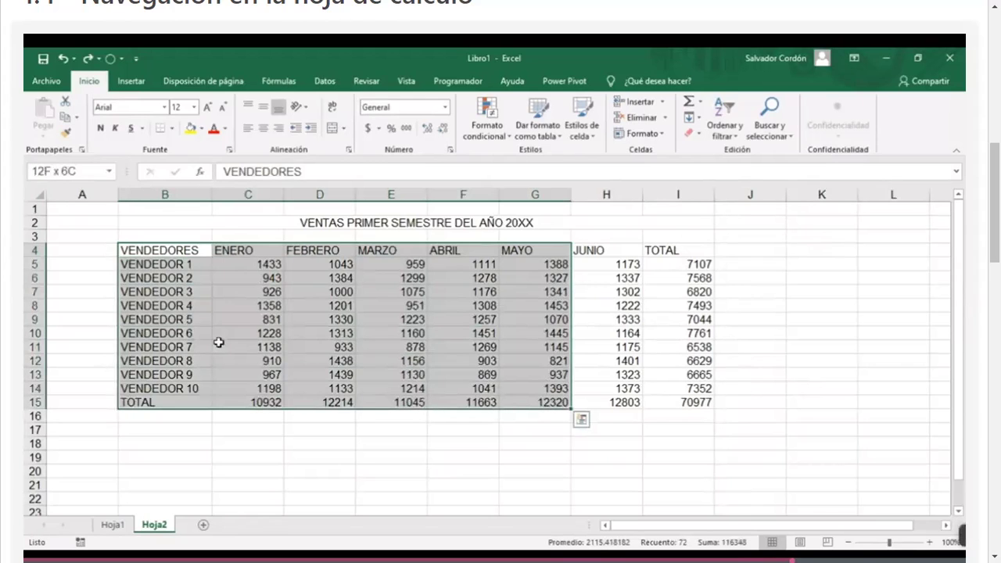
Step: Shrink the selected range cell by cell, then collapse it to the VENDEDORES heading in B4
key(shift+Up)
key(shift+Left)
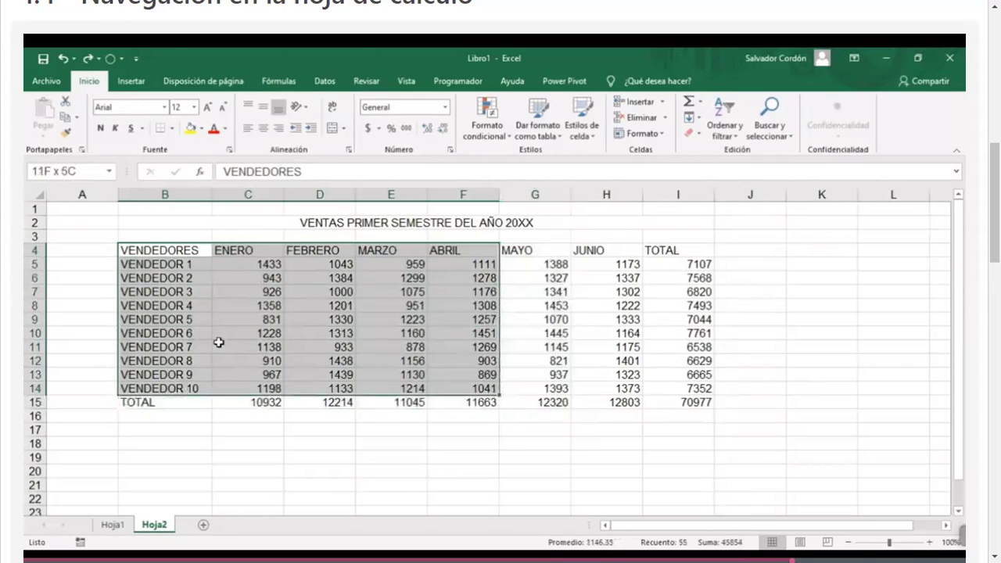
key(shift+Left)
key(shift+Left)
key(shift+Left)
key(shift+BackSpace)
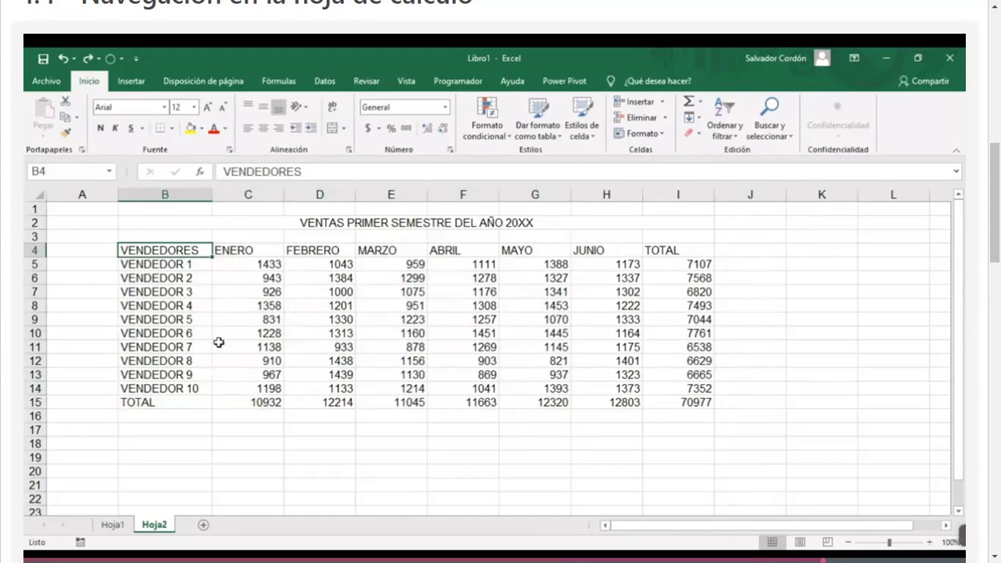
Step: Extend the selection from B4 across the headings and down to I15, then select column J and row 16 in turn
key(ctrl+shift+Right)
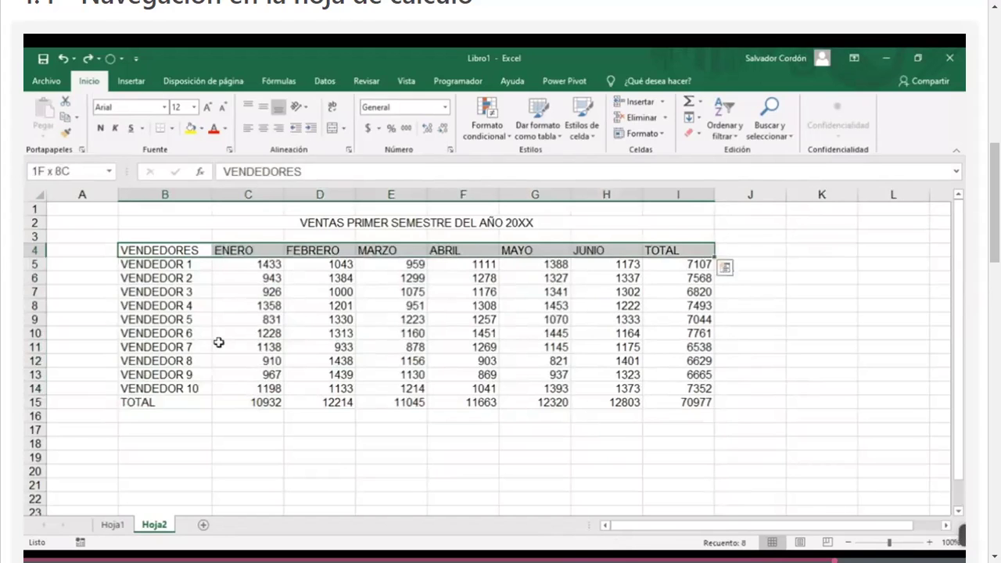
key(ctrl+shift+Down)
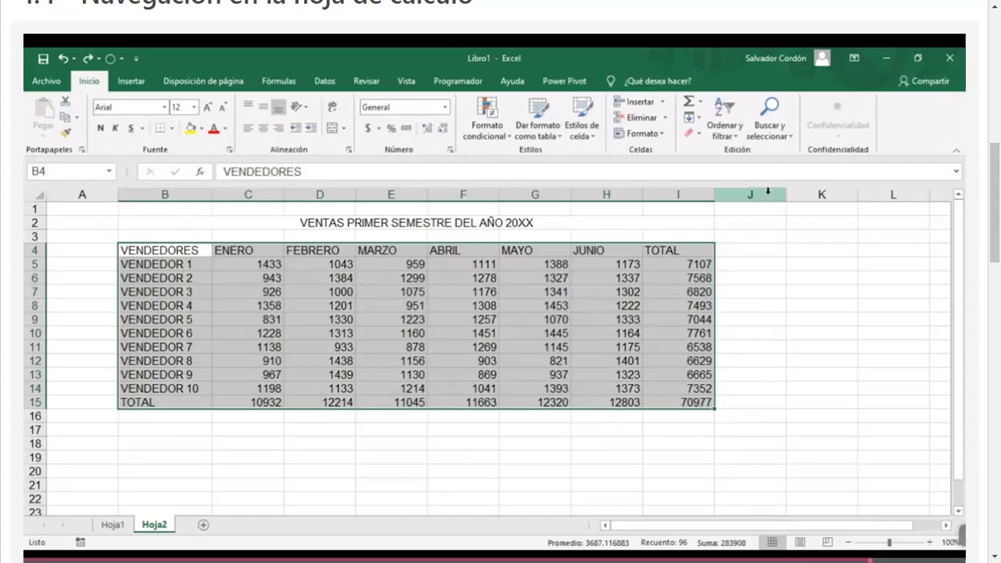
click(768, 191)
click(34, 417)
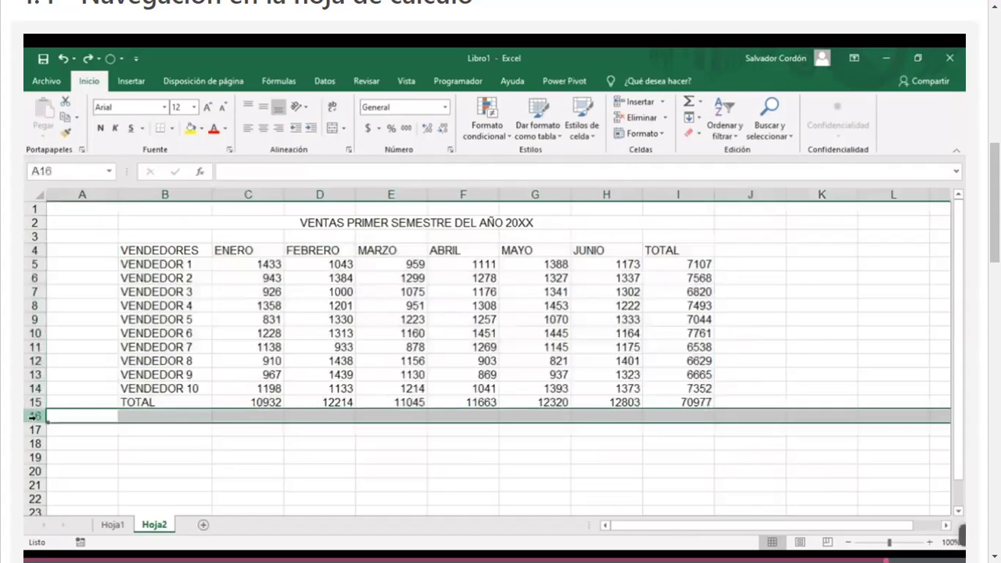
click(535, 332)
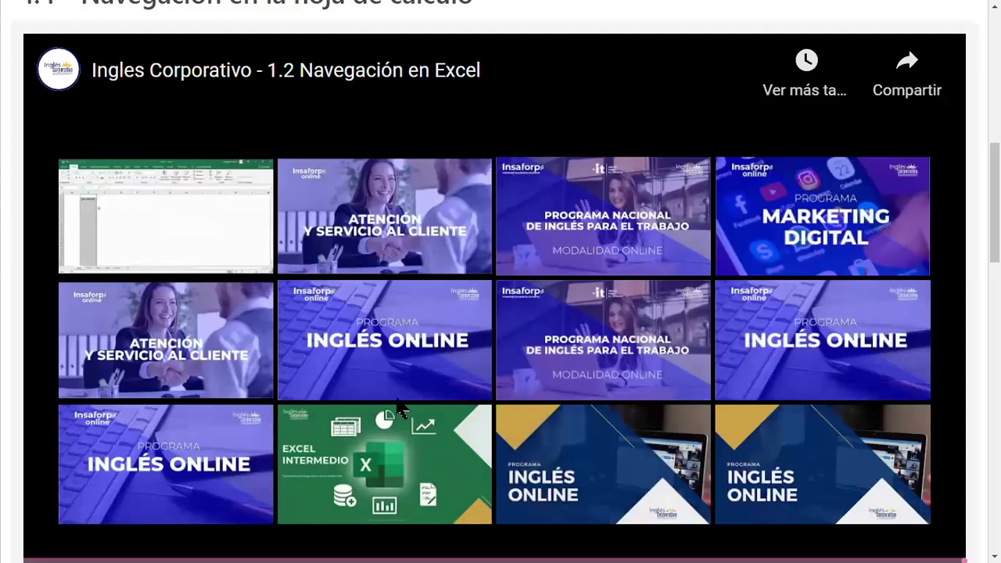
Step: Lower the course page's zoom by three levels below the finished Excel navigation video
scroll(399, 408, down, 2)
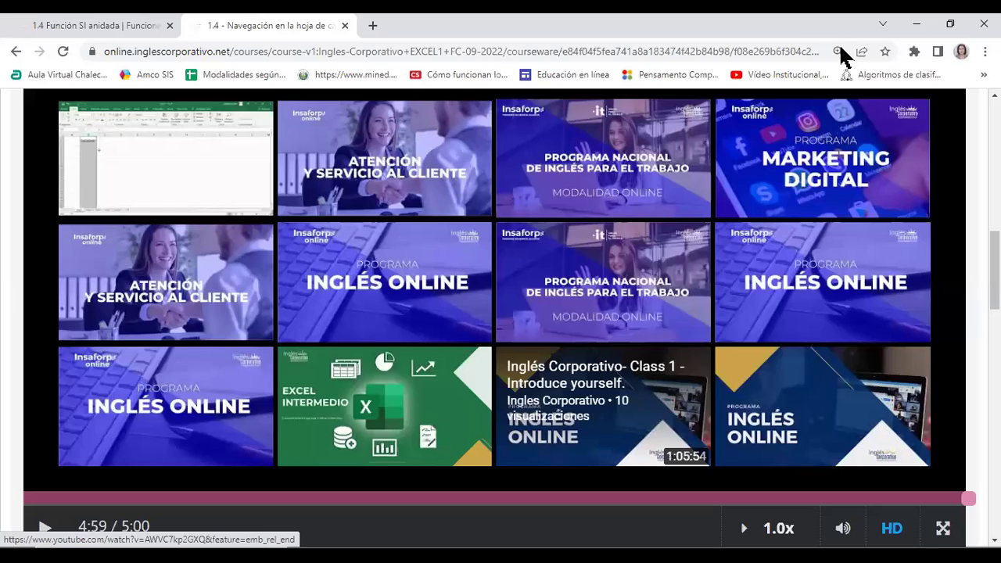
scroll(763, 86, down, 4)
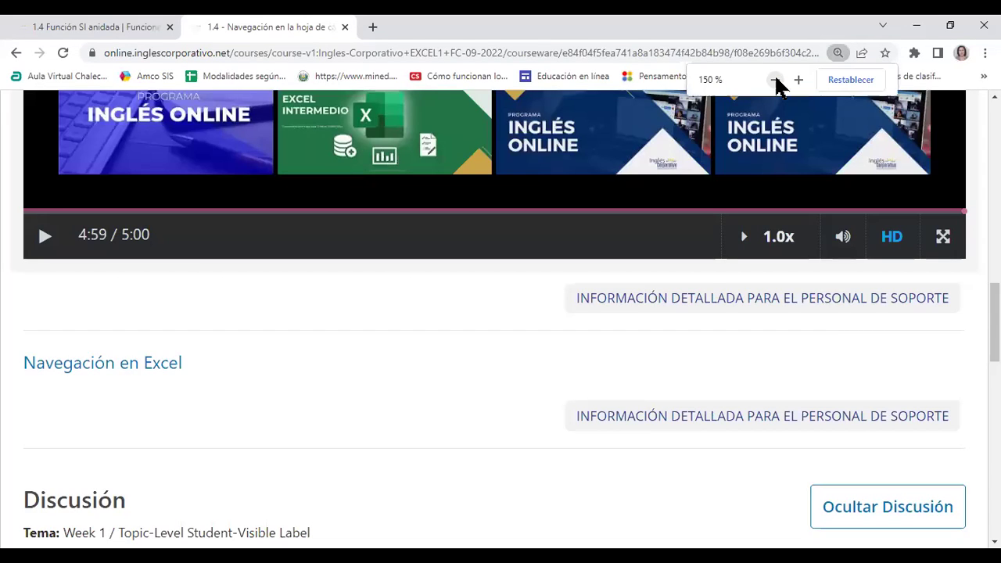
click(776, 80)
click(776, 81)
click(776, 81)
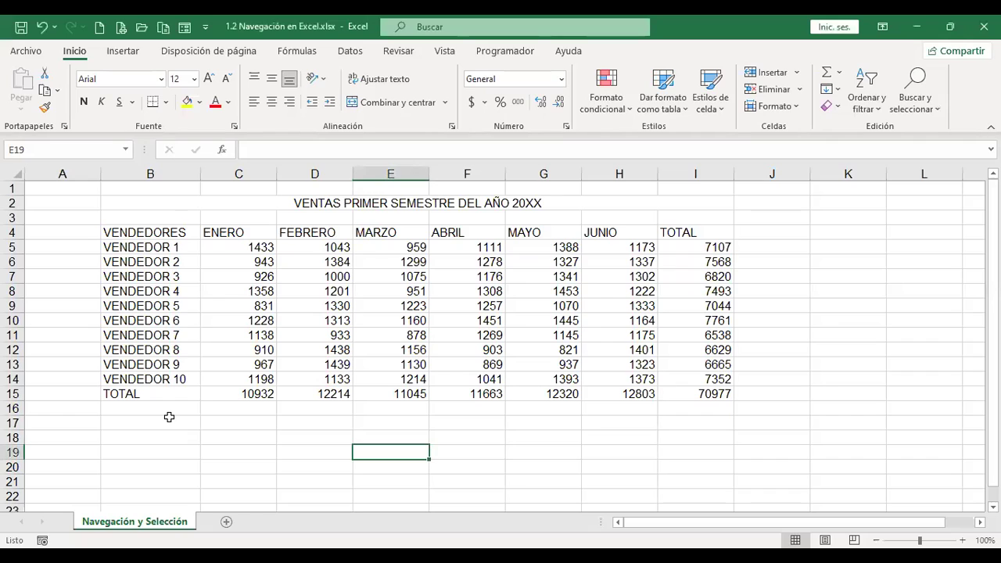
Step: Go to cell A1 of the Navegación y Selección sheet and move cell by cell to VENDEDOR 2 in B6
key(ctrl+Home)
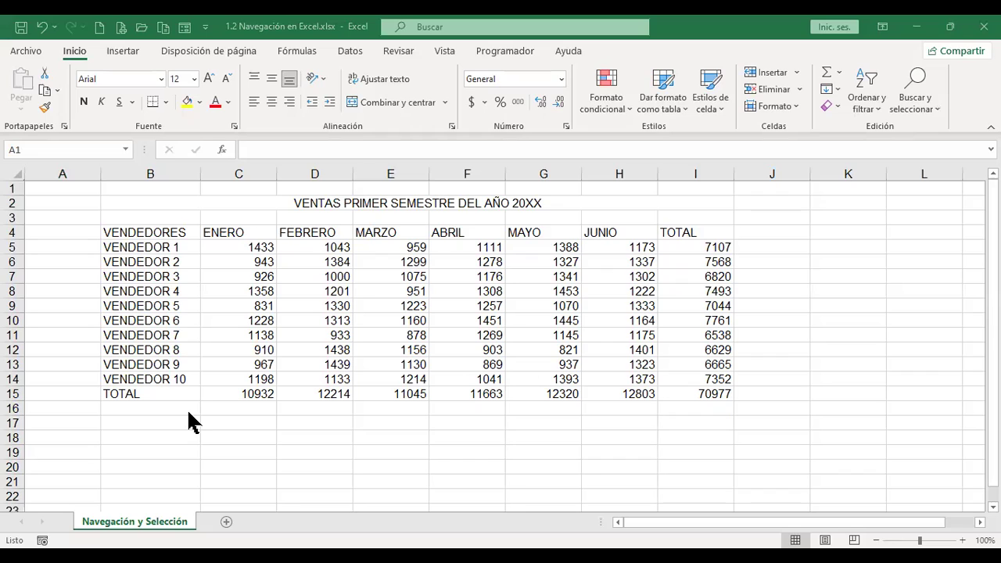
key(Right)
key(Down)
key(Down)
key(Down)
key(Down)
key(Down)
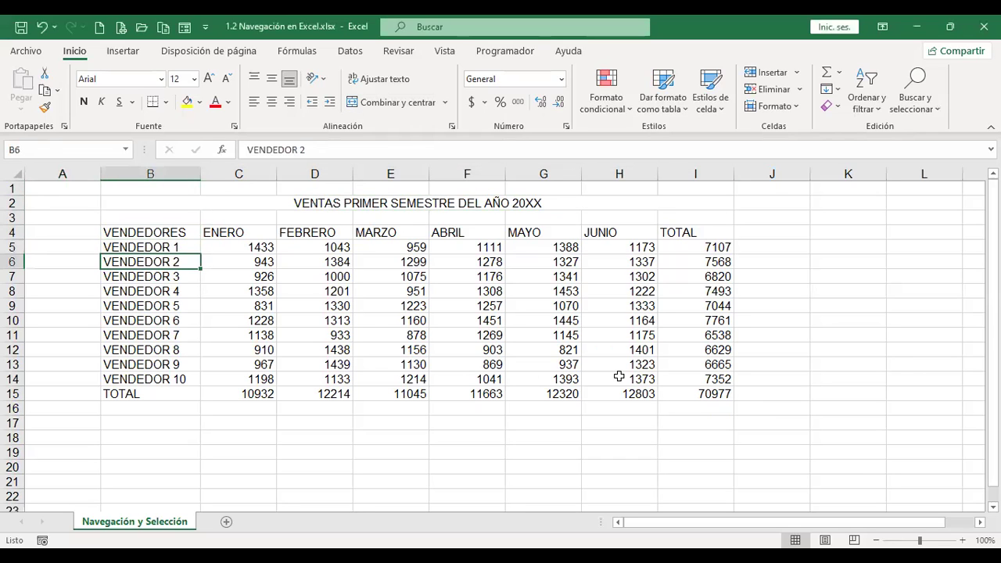
Step: Move the active cell from B6 across to E6, down to E11 and back along row 11 to A11
key(Right)
key(Right)
key(Right)
key(Down)
key(Down)
key(Down)
key(Down)
key(Down)
key(Left)
key(Left)
key(Left)
key(Left)
Step: Move the active cell along row 11 to the TOTAL column, then down below the table to I17
key(Right)
key(Right)
key(Right)
key(Right)
key(Right)
key(Right)
key(Right)
key(Right)
key(Down)
key(Down)
key(Down)
key(Down)
key(Down)
key(Down)
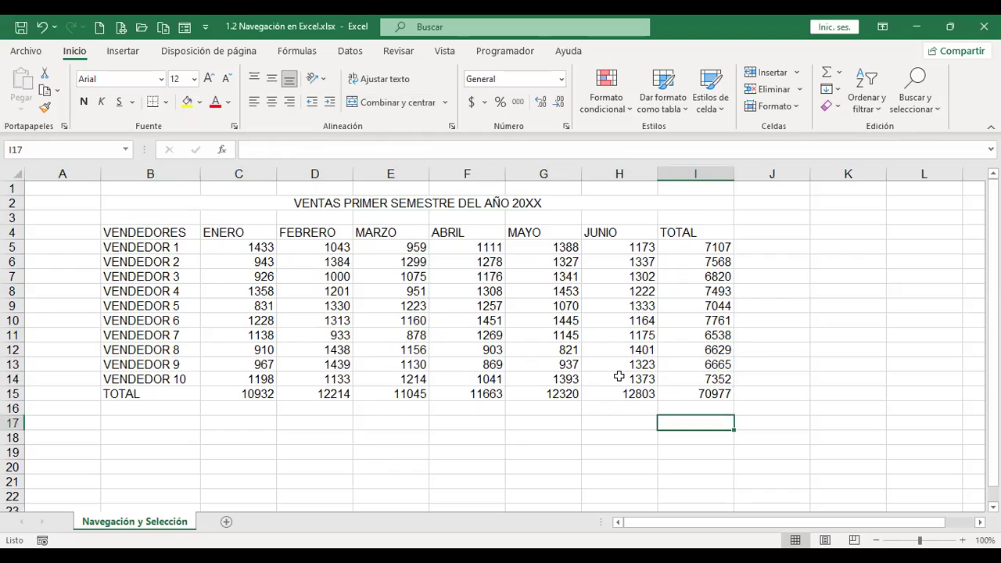
Step: Move the active cell back along row 17 from I17 to D17
key(Left)
key(Left)
key(Left)
key(Left)
key(Left)
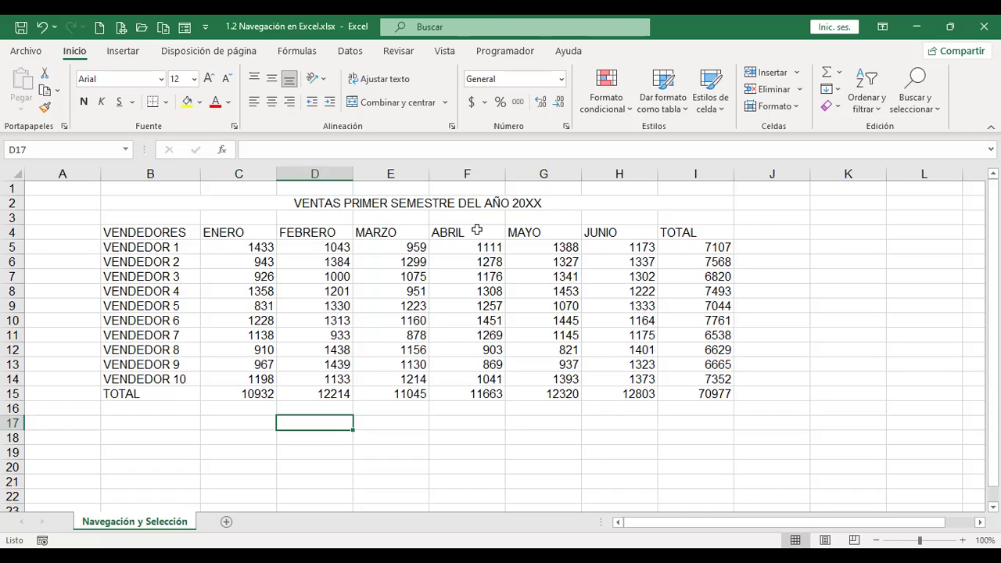
Step: Select the ABRIL and MAYO range F4:G10, and then the single cell G13
drag(477, 231, 558, 315)
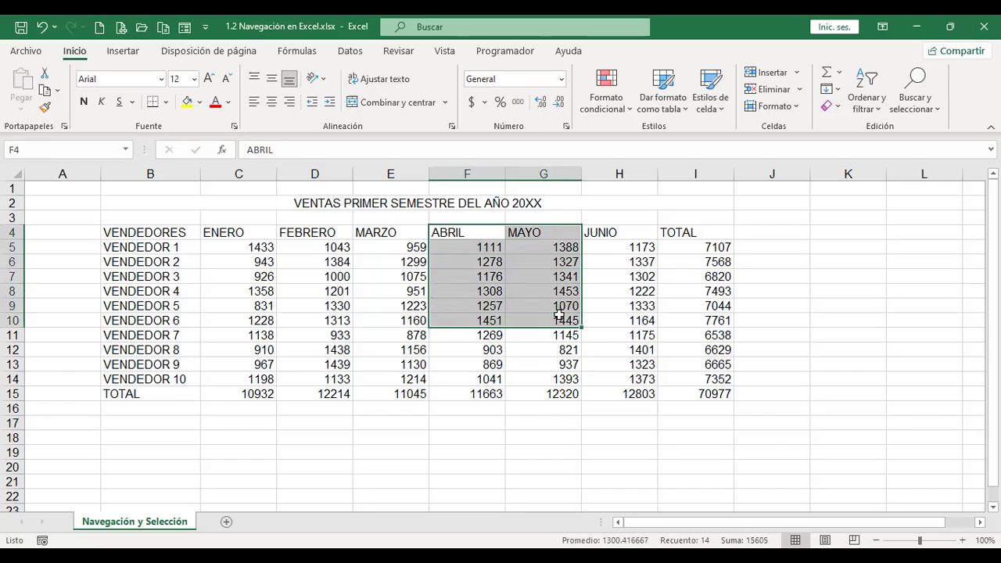
click(524, 362)
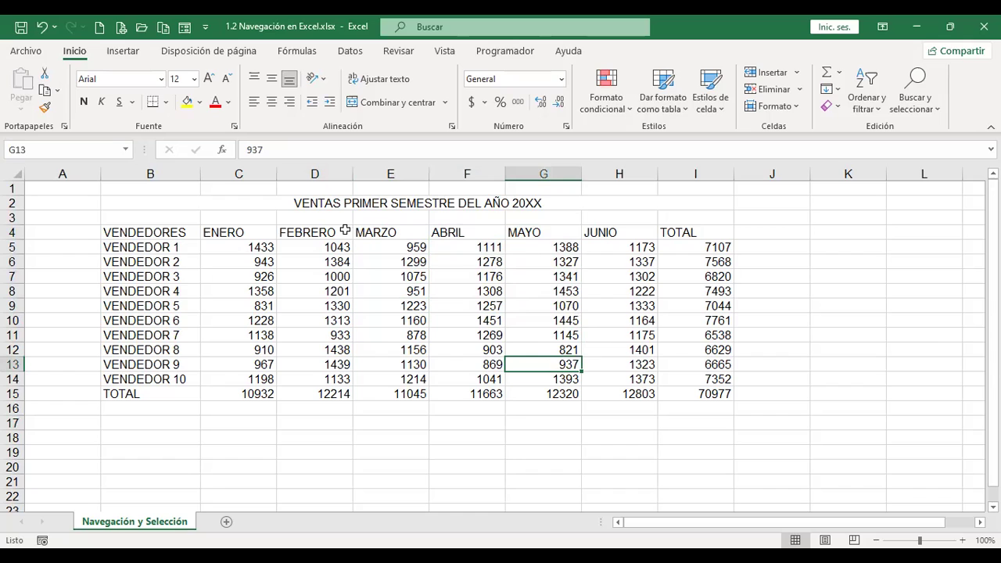
Step: Select the range F5:H8, move it below the table to D18:F21, and undo the move
click(472, 244)
drag(549, 258, 586, 296)
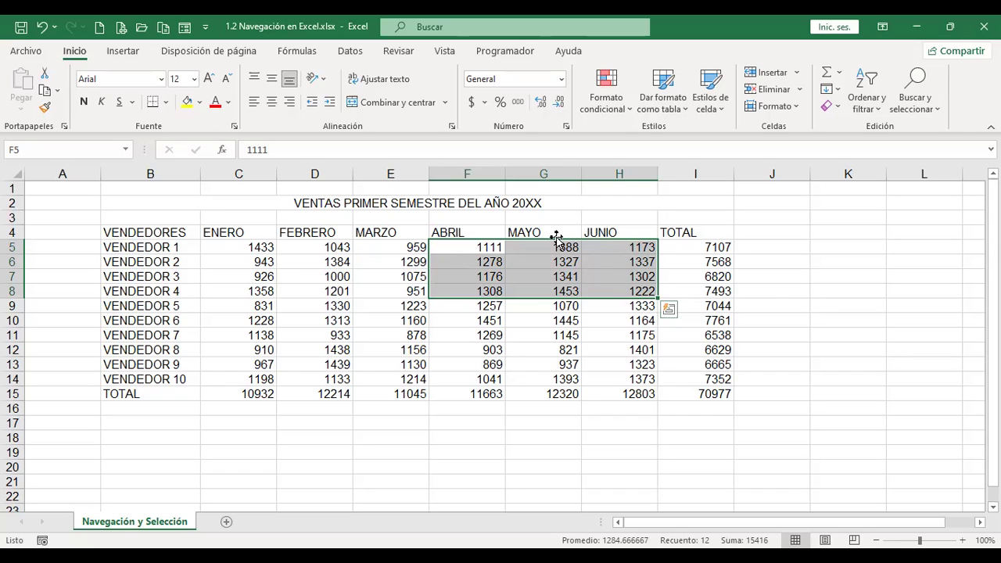
drag(556, 242, 487, 316)
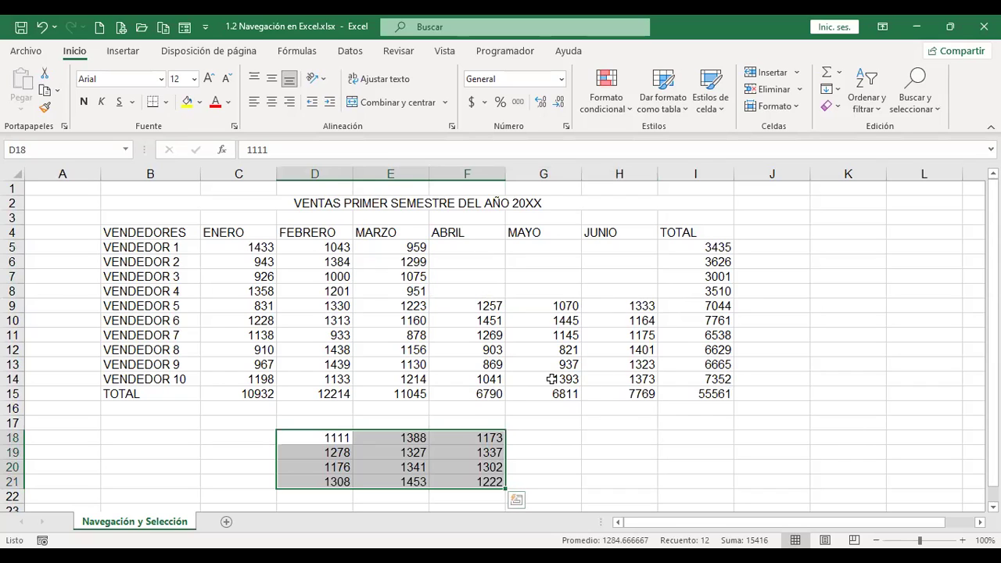
key(ctrl+z)
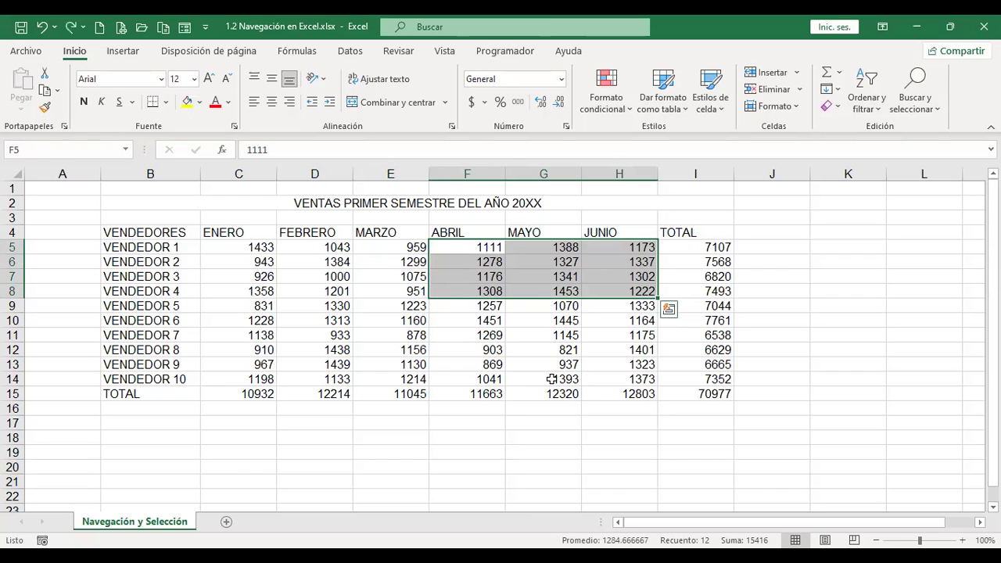
Step: Select cell G14, the range F6:H11, cell G6, a block of April-to-June values starting at F5, and cell G12
click(551, 378)
drag(475, 261, 618, 336)
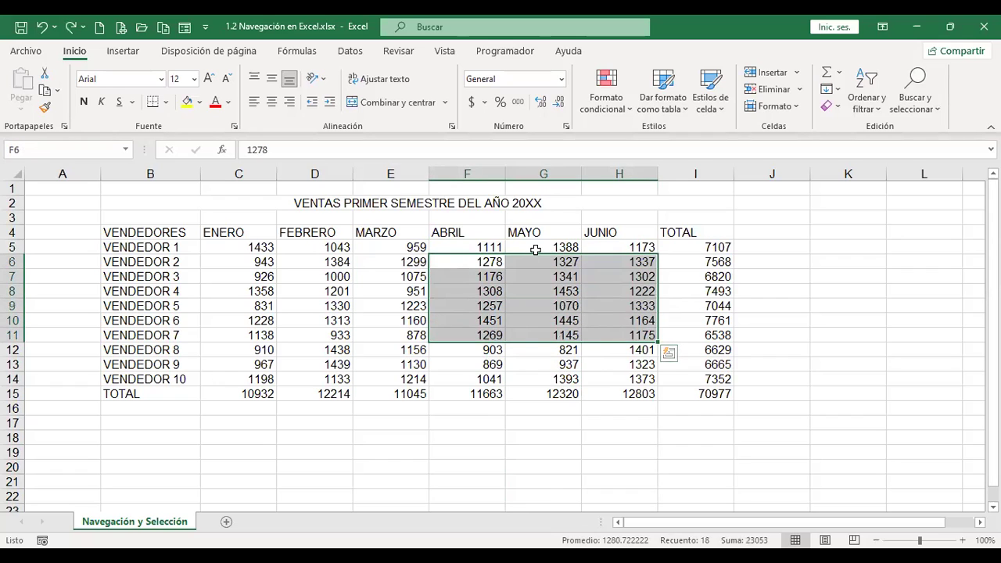
click(536, 260)
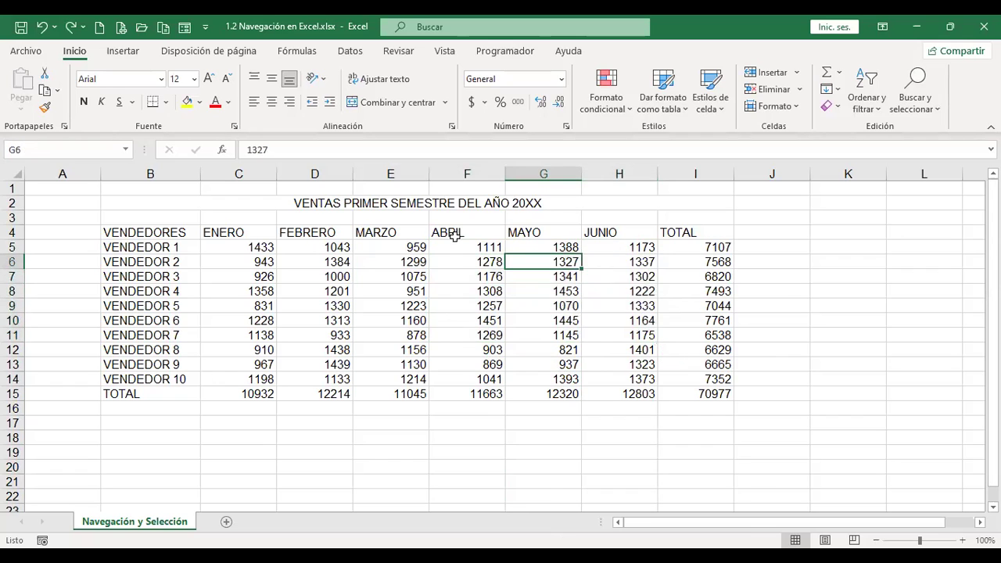
drag(455, 246, 635, 286)
click(523, 349)
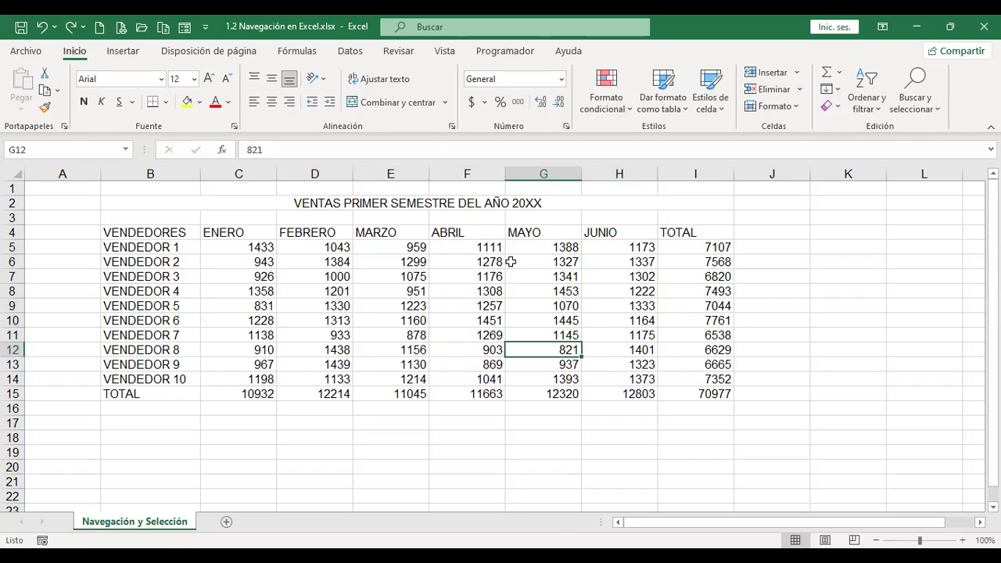
Step: Autofill the ABRIL heading in F4 down to F9 as a month series, and undo the fill
click(454, 232)
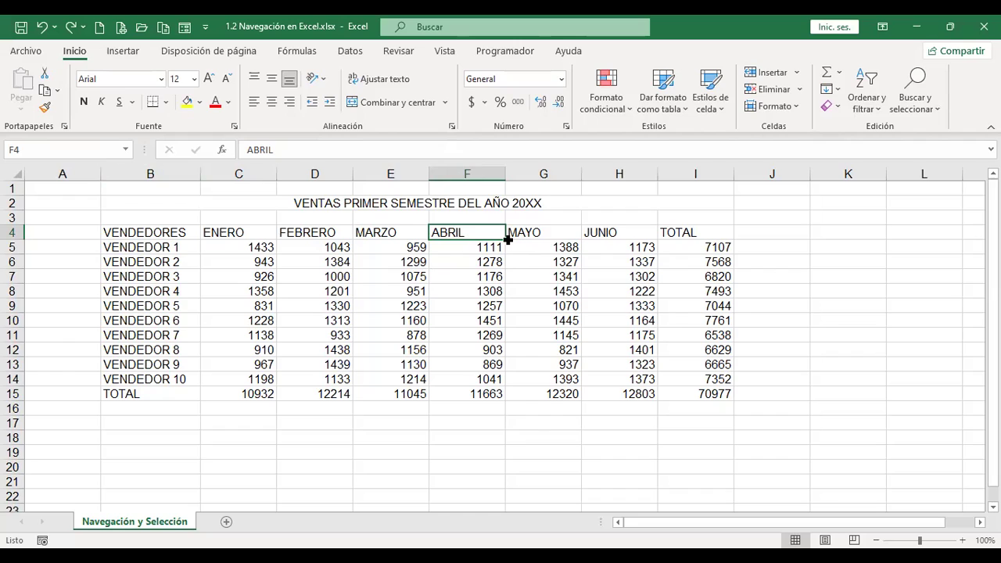
drag(508, 240, 502, 311)
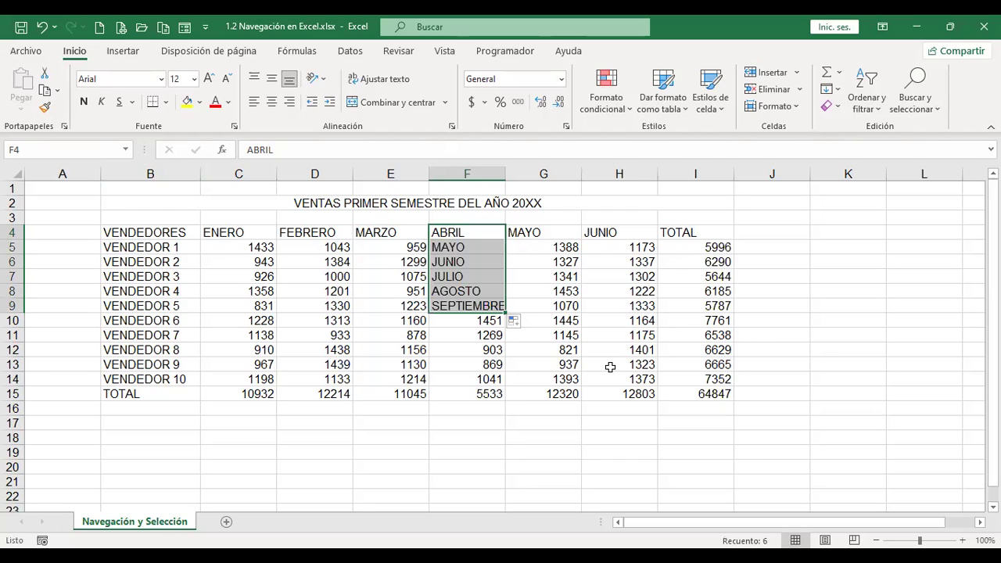
key(ctrl+z)
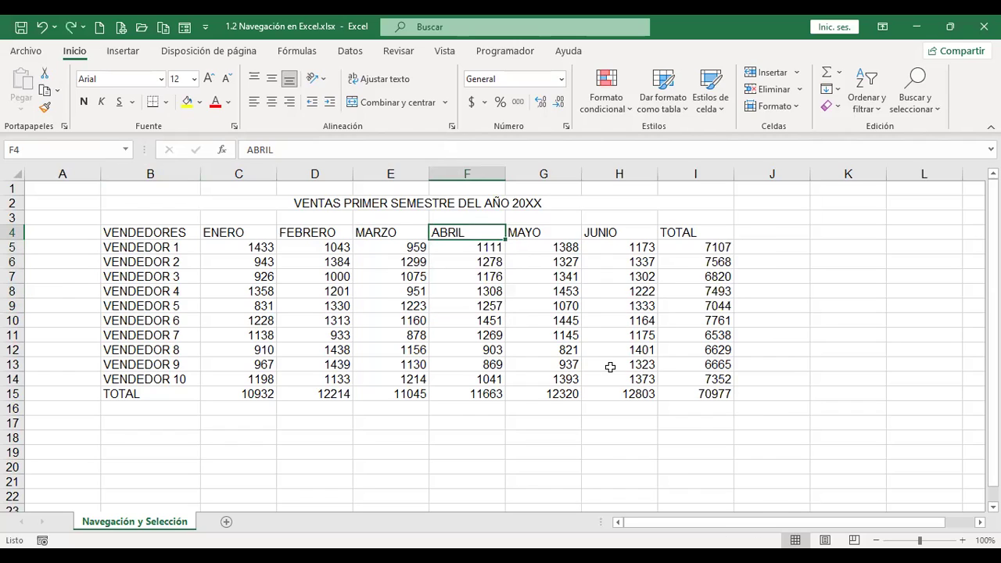
Step: Select cells F6 and D4, the ranges E4:H10 and D4:I12, and the VENDEDOR 7 total in I11
click(458, 260)
click(319, 232)
drag(385, 229, 571, 320)
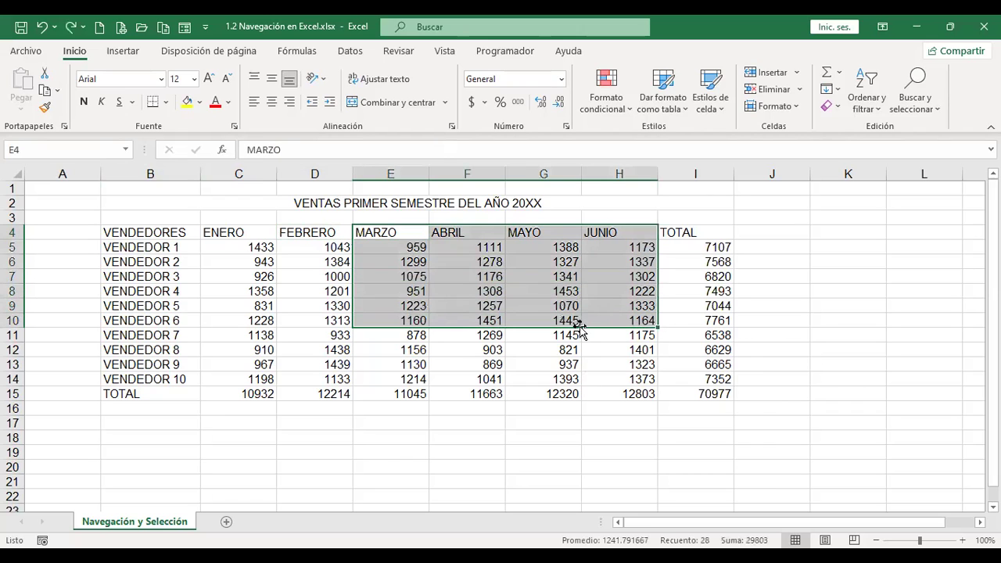
click(474, 258)
drag(329, 233, 699, 350)
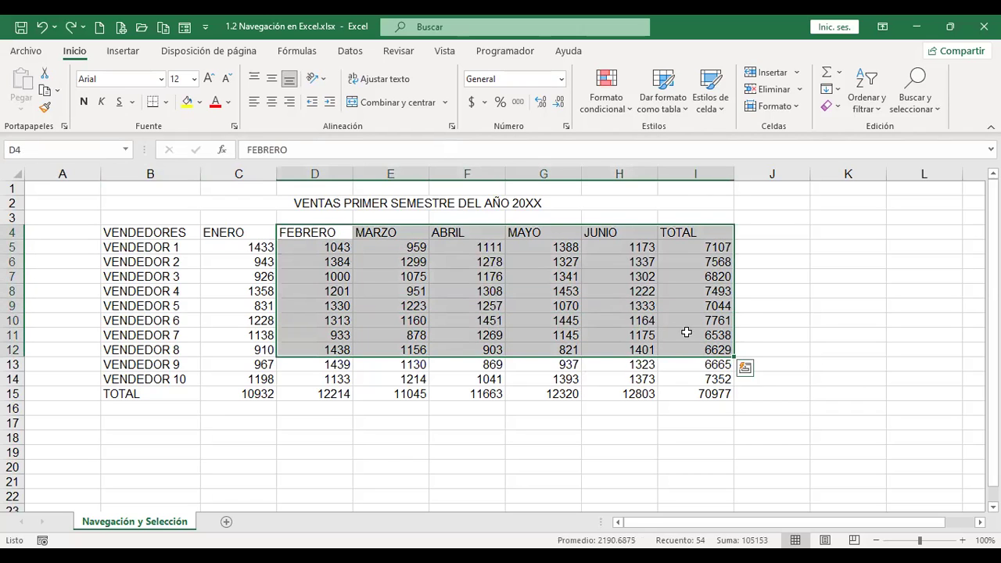
click(672, 331)
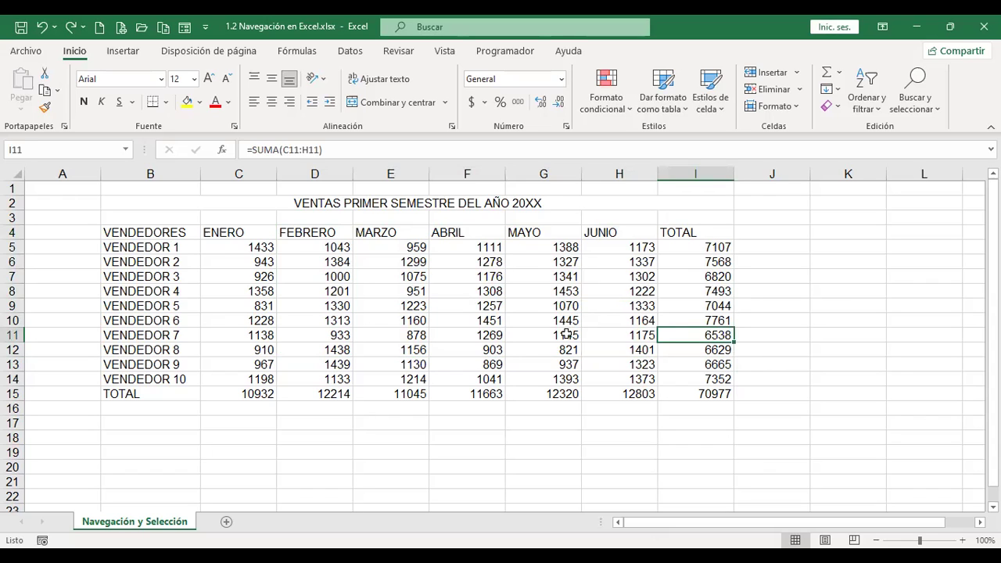
Step: Display the commands available for cell G11, dismiss them, and select cells B7 and B6
click(567, 334)
right_click(567, 334)
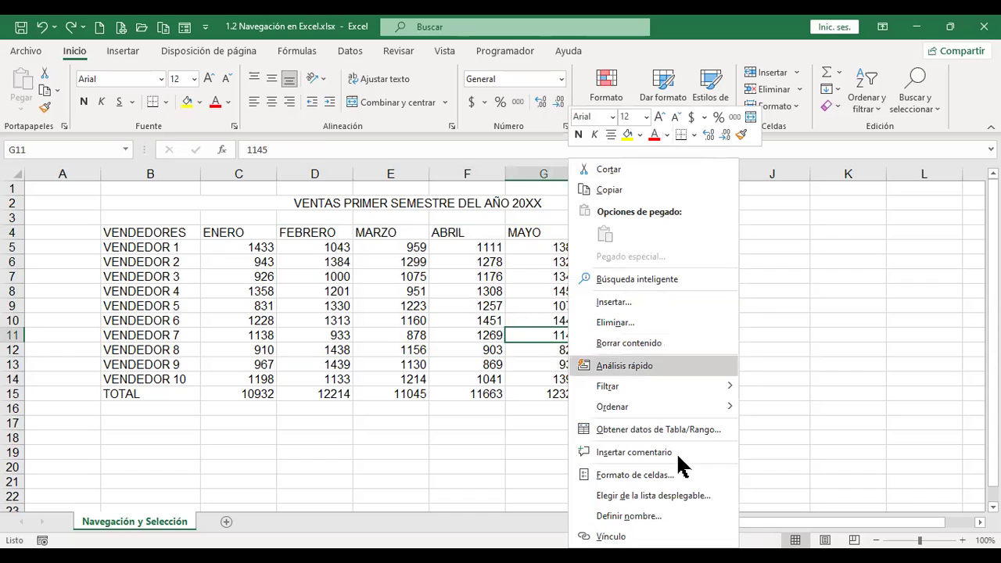
click(165, 280)
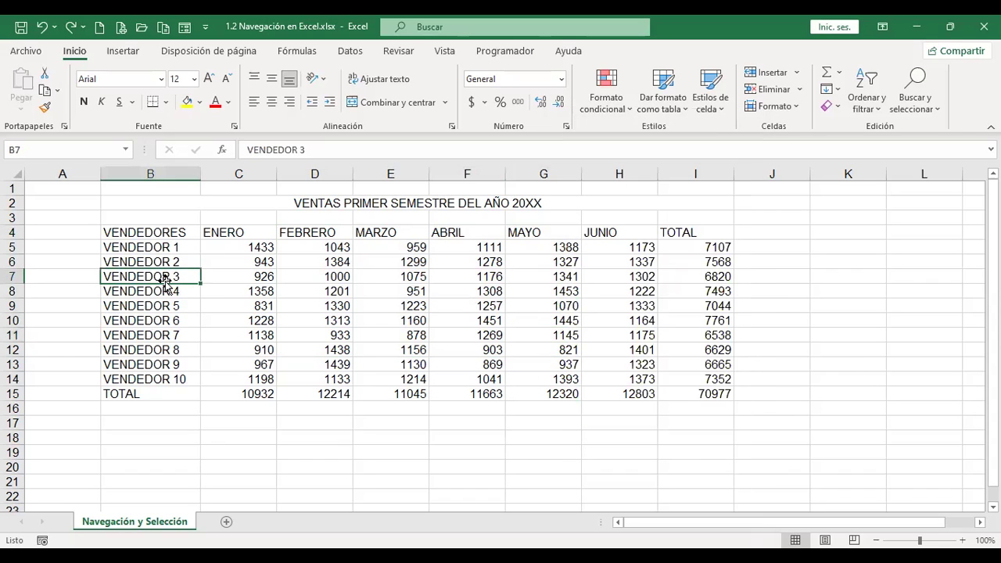
click(178, 261)
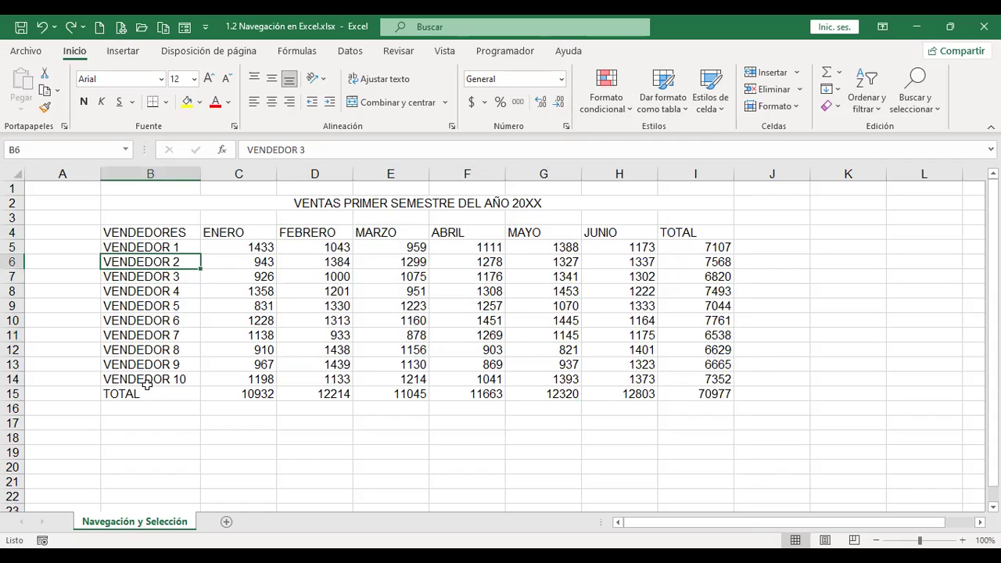
Step: Display the commands available for cell B7, dismiss them, and select the VENDEDOR 1 cell, B5
right_click(168, 279)
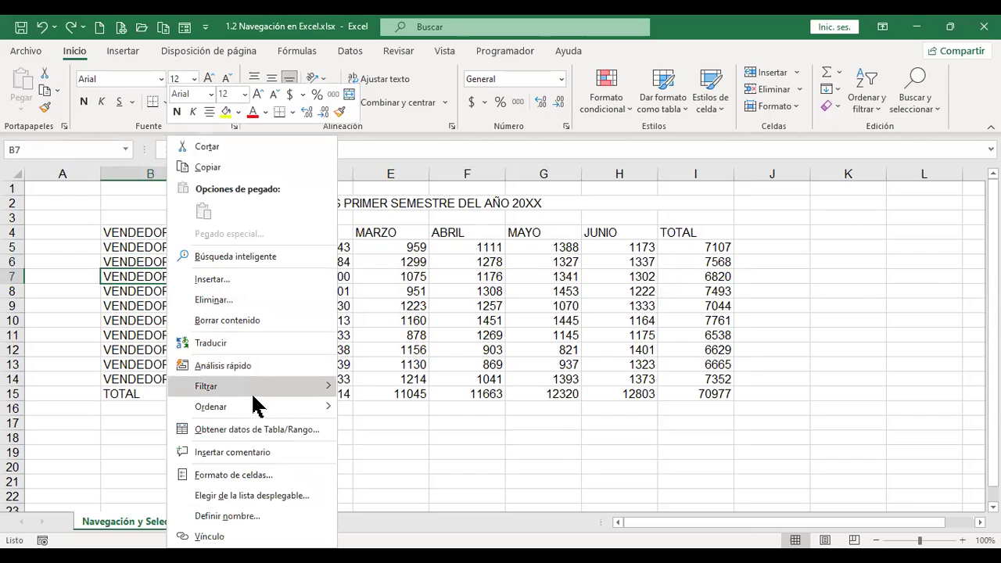
click(603, 290)
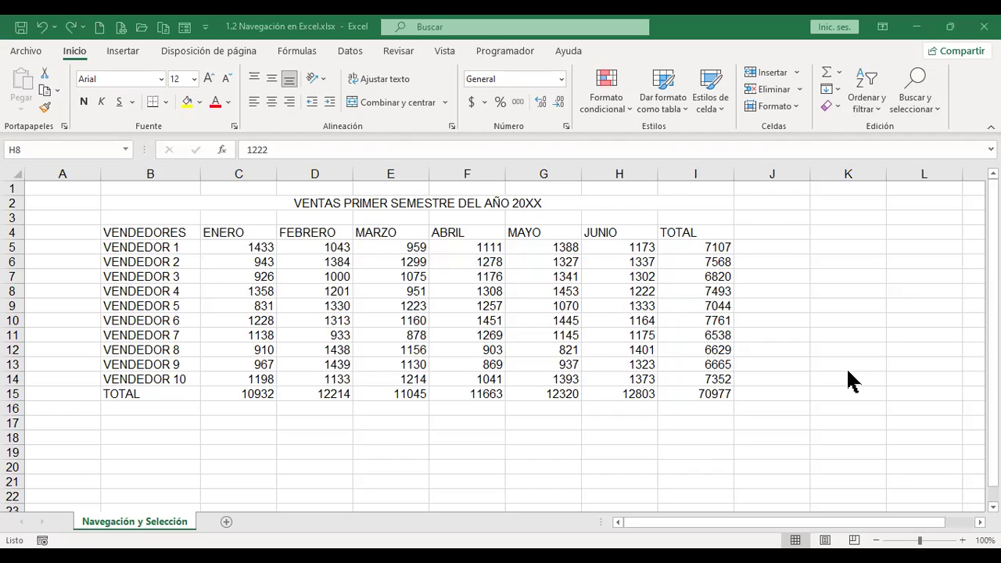
click(788, 271)
click(161, 247)
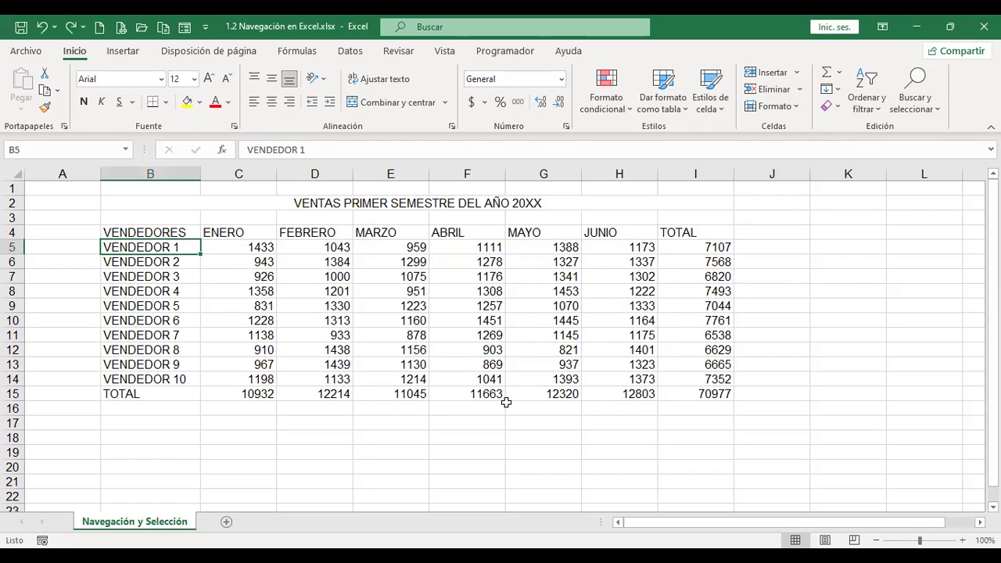
Step: Jump from B5 to the row's last filled cell, I5, return cell by cell to B5, and move up to B4
key(ctrl+Right)
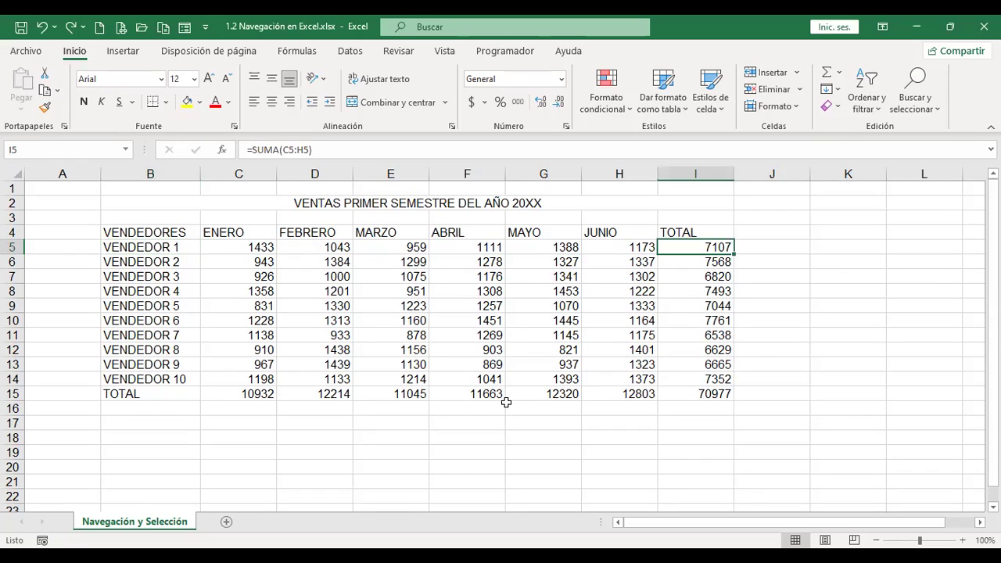
key(Left)
key(Left)
key(Left)
key(Left)
key(Left)
key(Left)
key(Left)
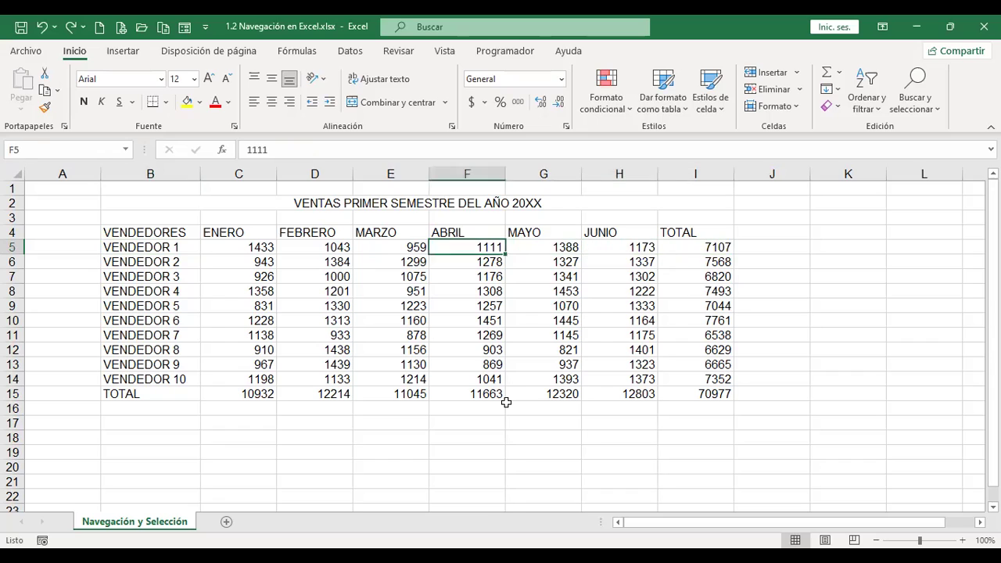
key(Up)
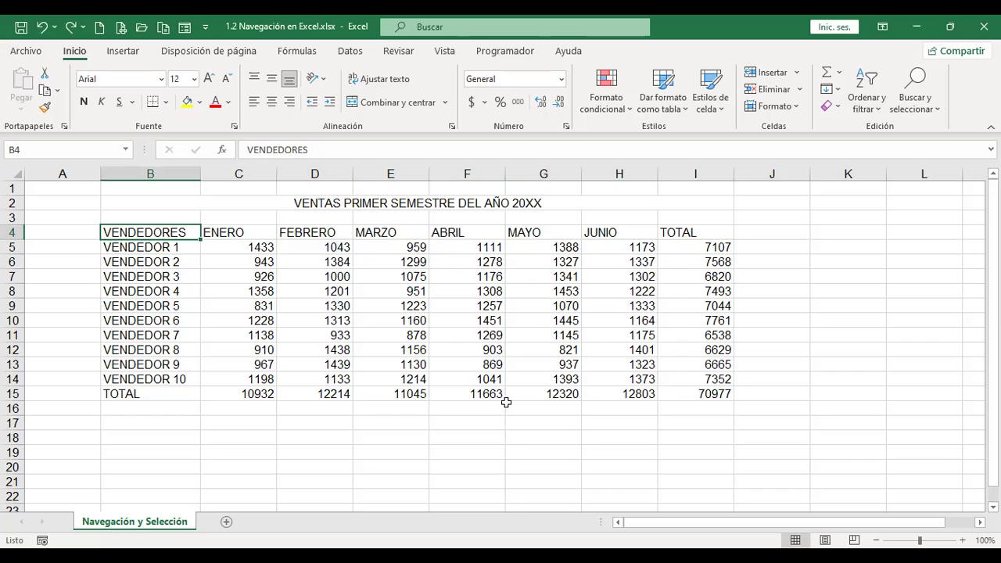
Step: Jump from the VENDEDORES heading in B4 to the TOTAL heading in I4, and return one cell at a time to B4
key(ctrl+Right)
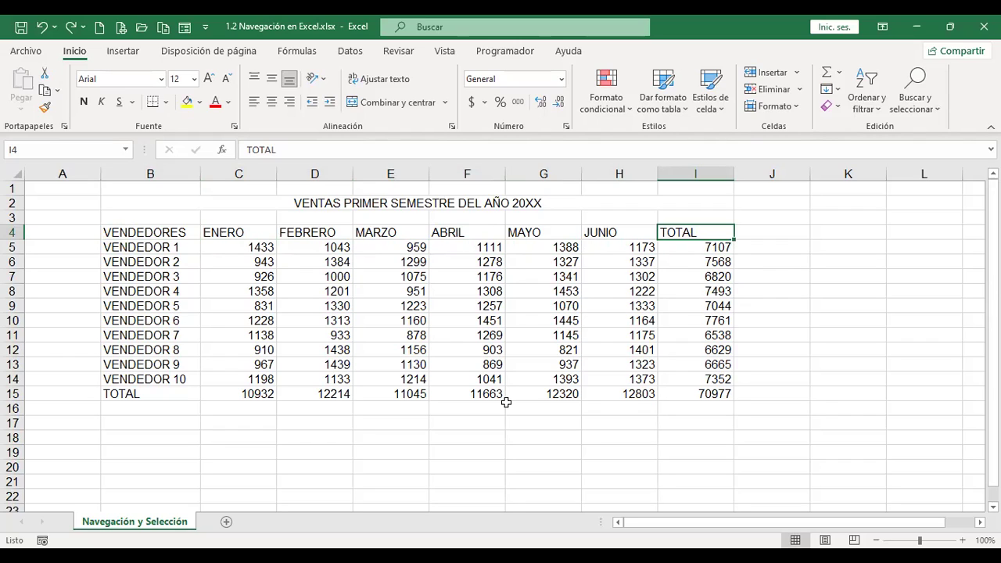
key(Left)
key(Left)
key(Left)
key(Left)
key(Left)
key(Left)
key(Left)
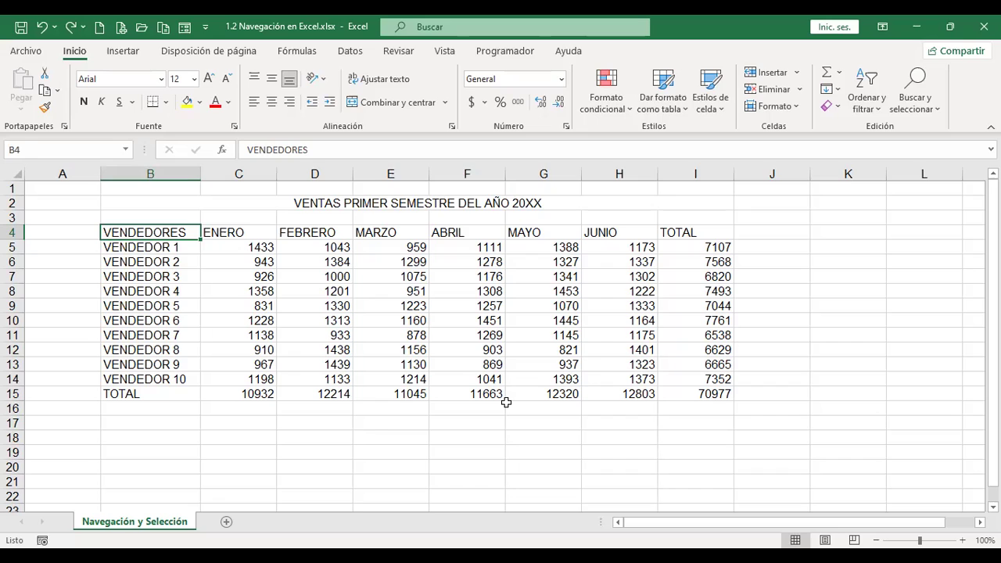
Step: Jump repeatedly between the sales table's corner cells I4, I15, B15, and B4, ending at B4
key(ctrl+Right)
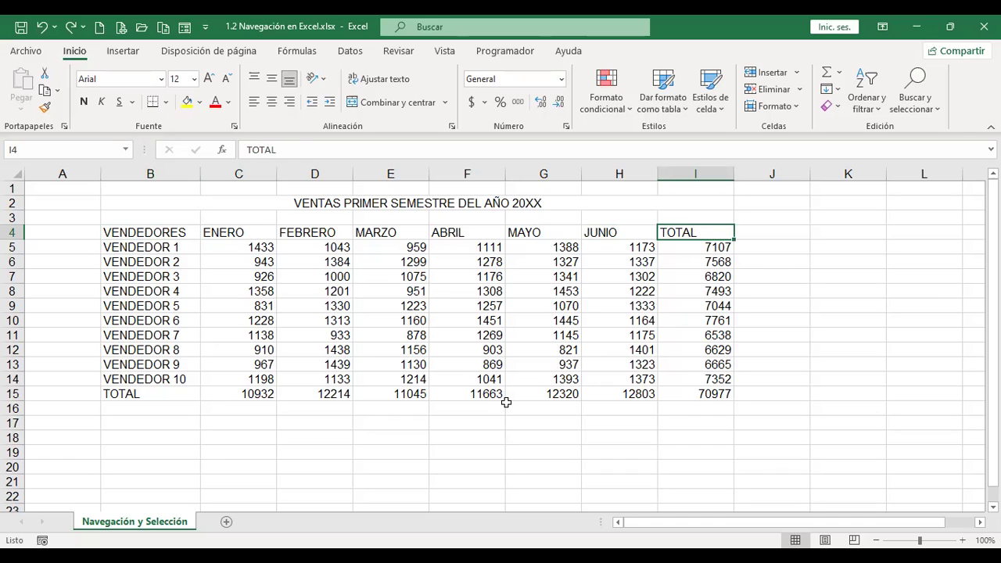
key(ctrl+Down)
key(ctrl+Left)
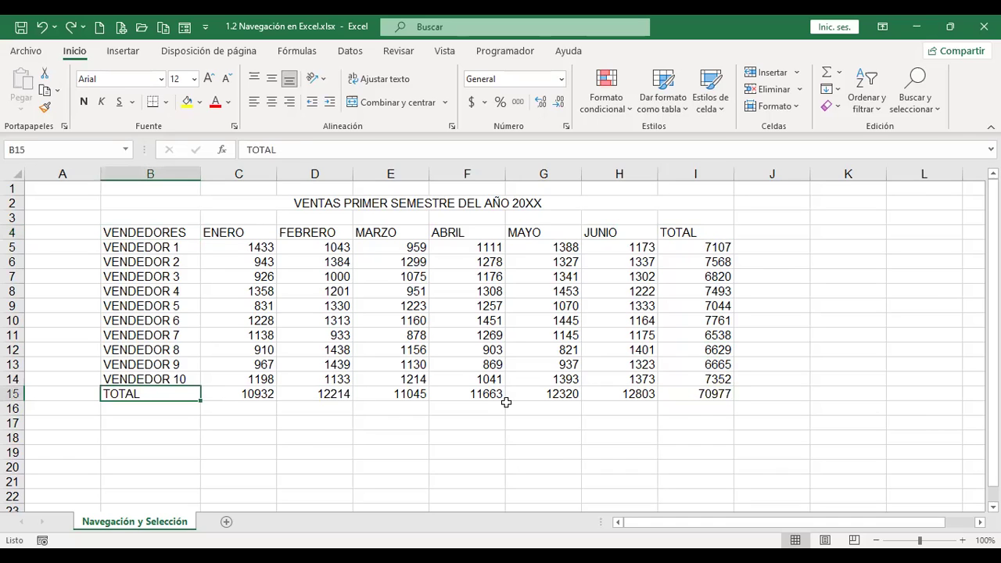
key(ctrl+Up)
key(ctrl+Right)
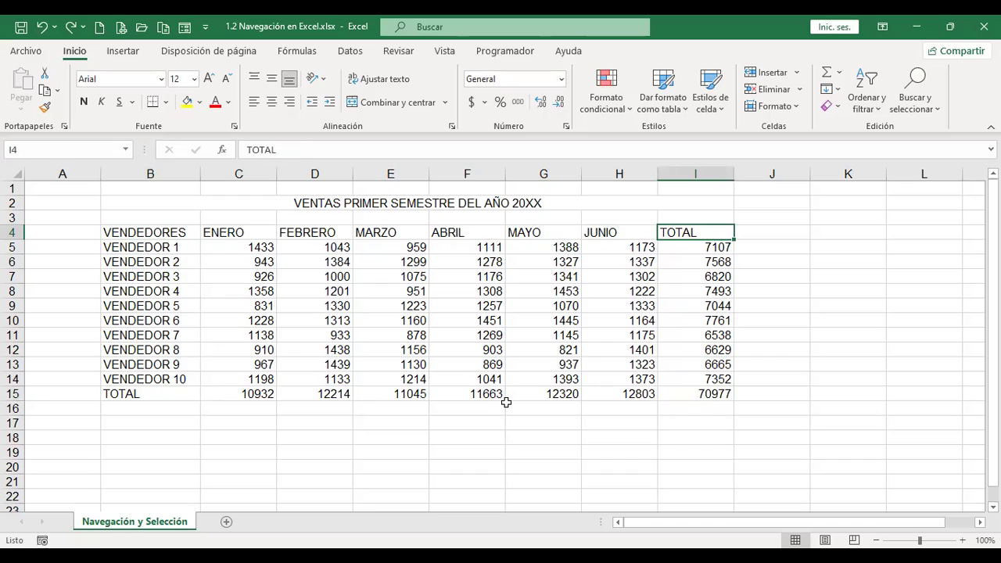
key(ctrl+Down)
key(ctrl+Left)
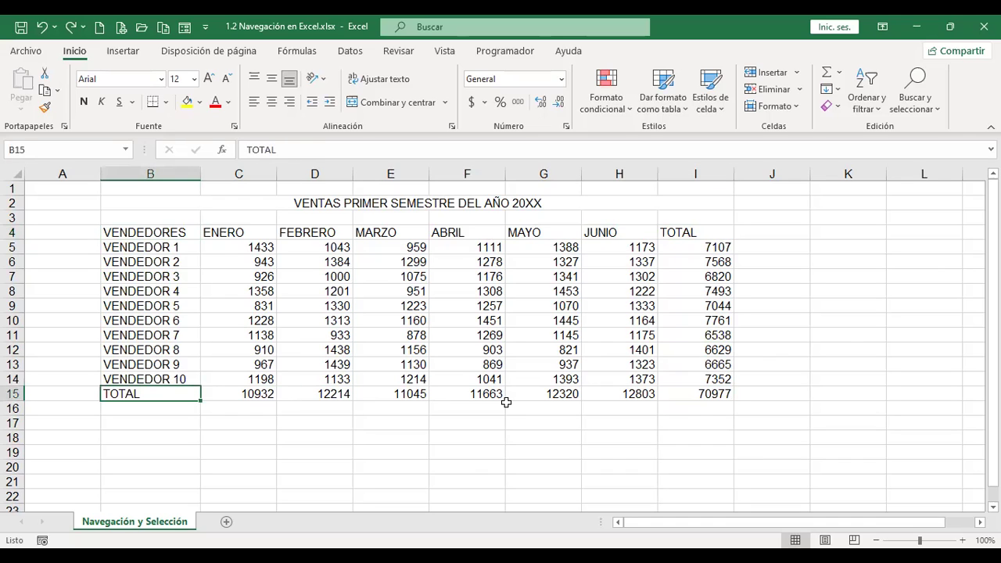
key(ctrl+Up)
key(ctrl+Right)
key(ctrl+Down)
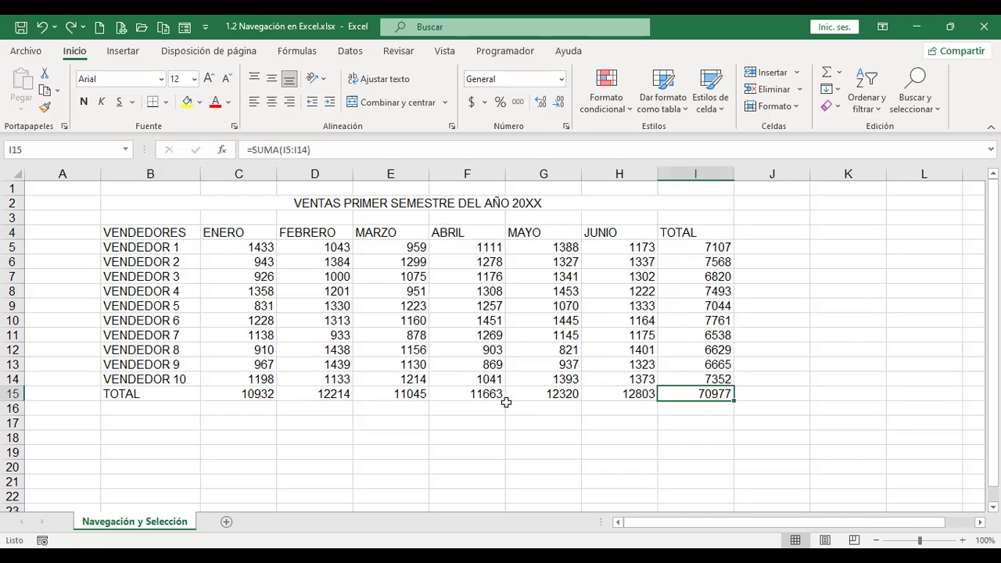
key(ctrl+Left)
key(ctrl+Up)
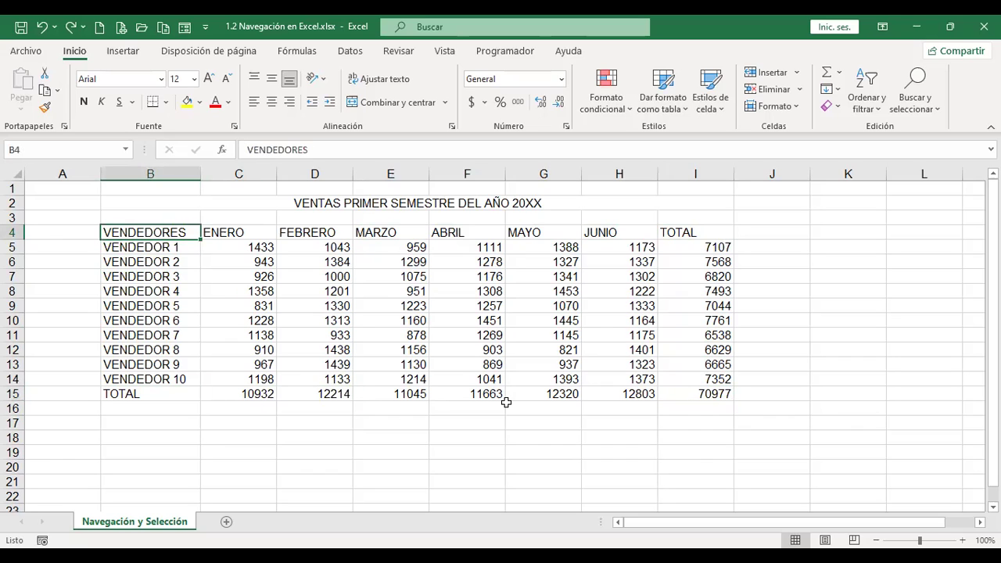
Step: Go to cell A1, jump to the sheet's last row at A1048576, and jump back to A1
key(ctrl+Home)
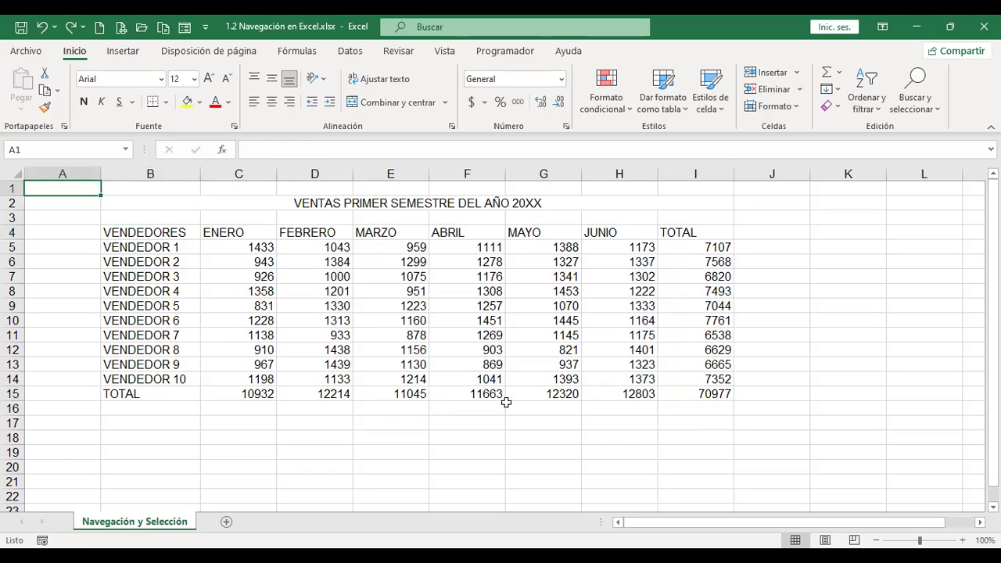
key(ctrl+Down)
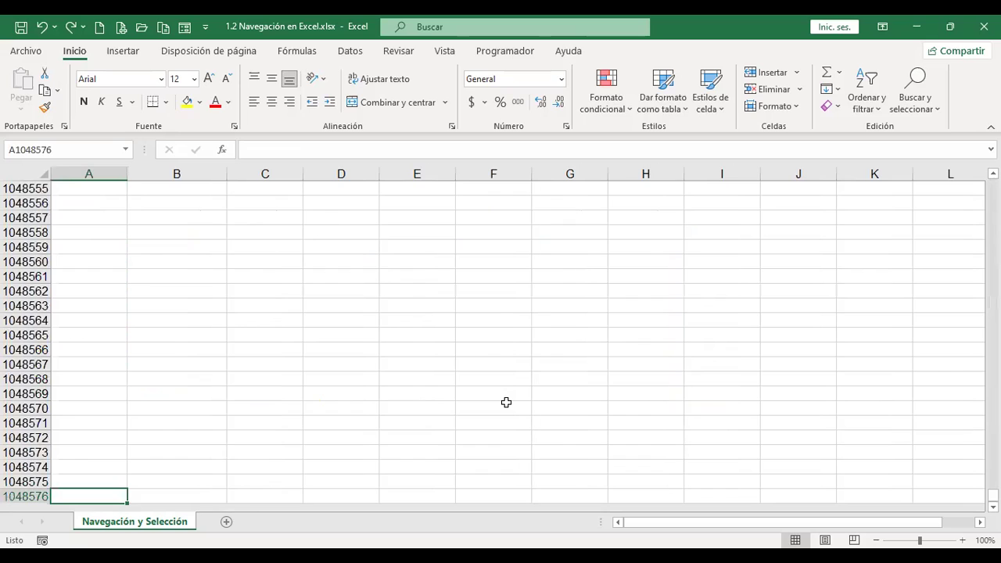
key(ctrl+Up)
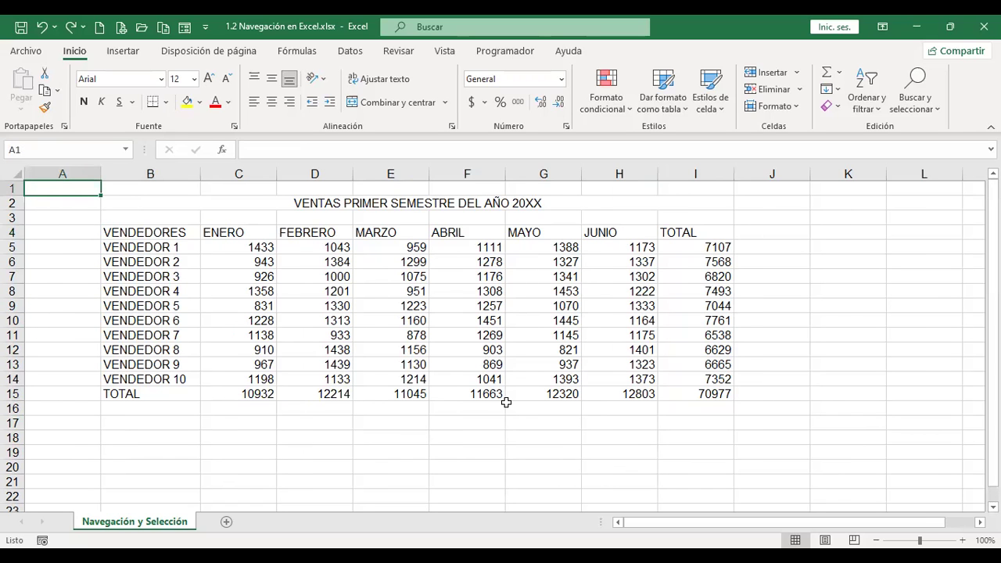
Step: From D8, visit the sheet's corner cells A1, A1048576, XFD1048576, and XFD1, and return to A1
click(343, 292)
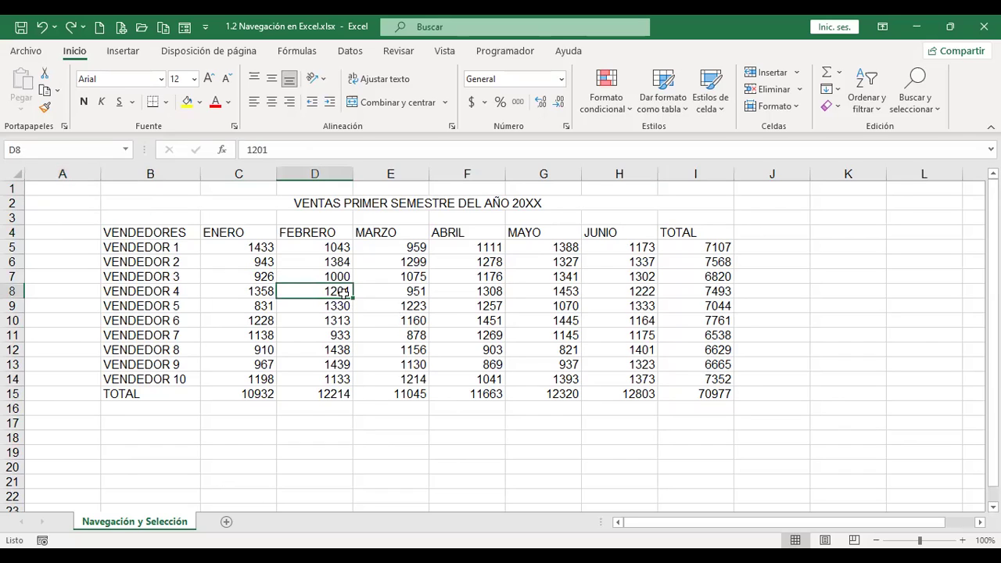
key(ctrl+Home)
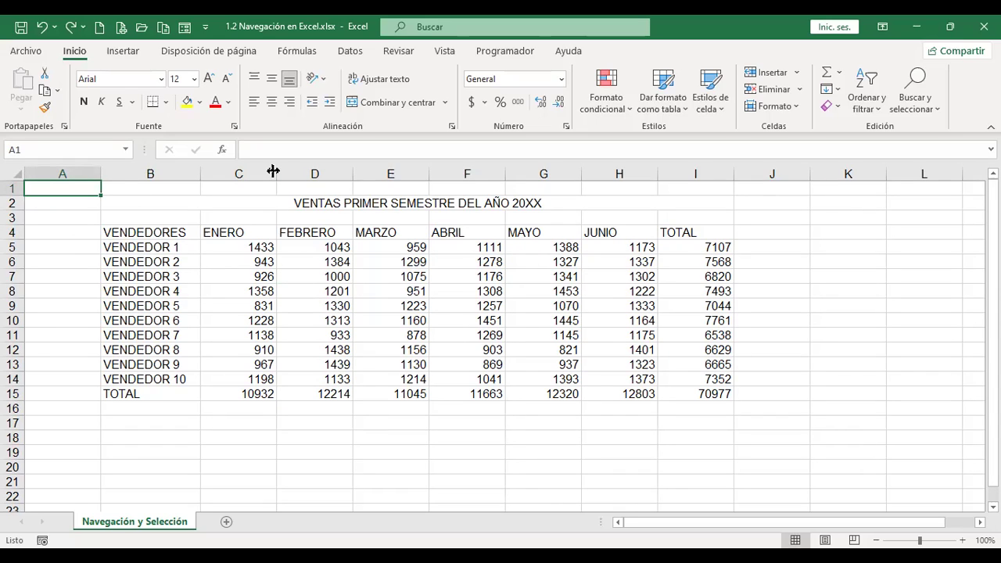
key(ctrl+Down)
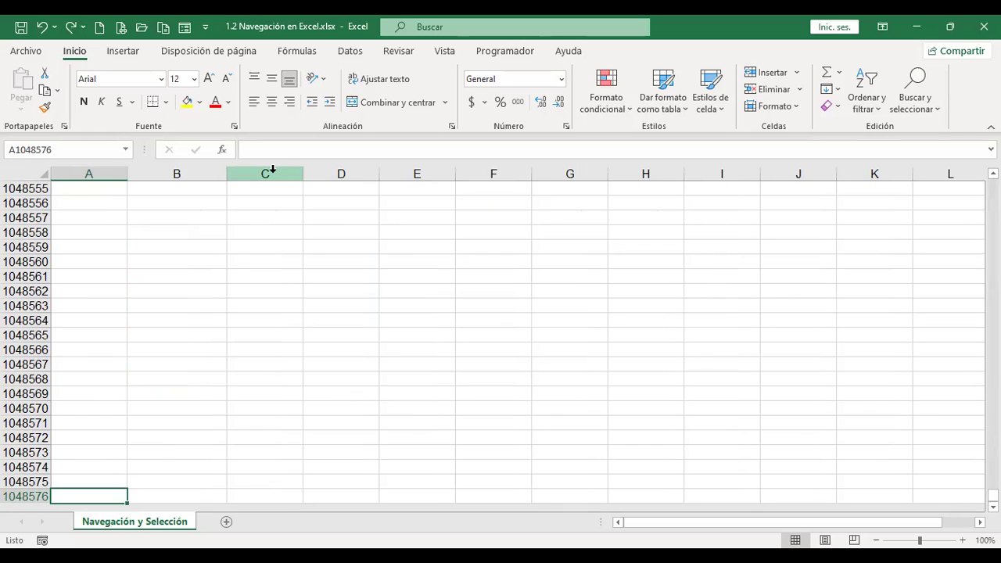
key(ctrl+Right)
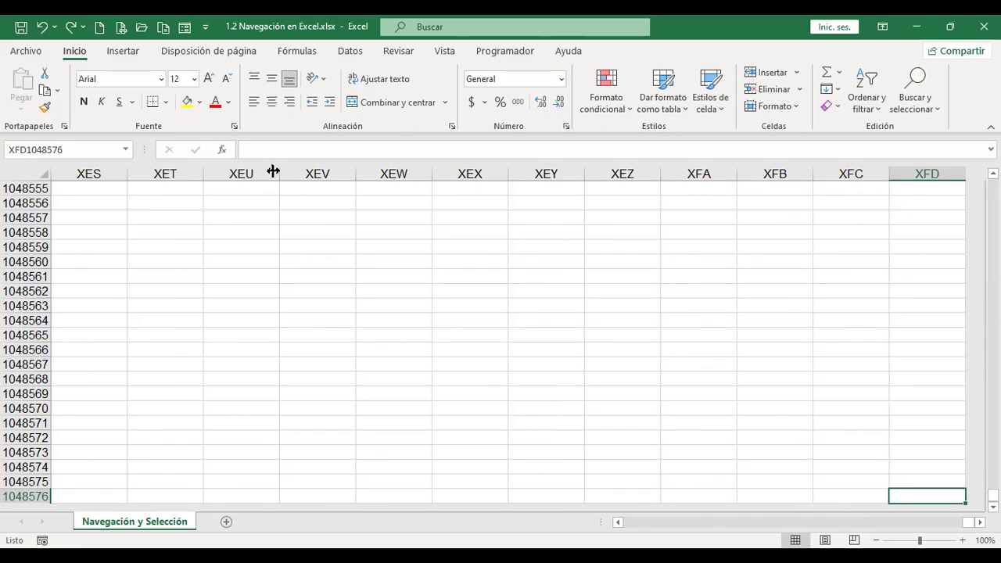
key(ctrl+Up)
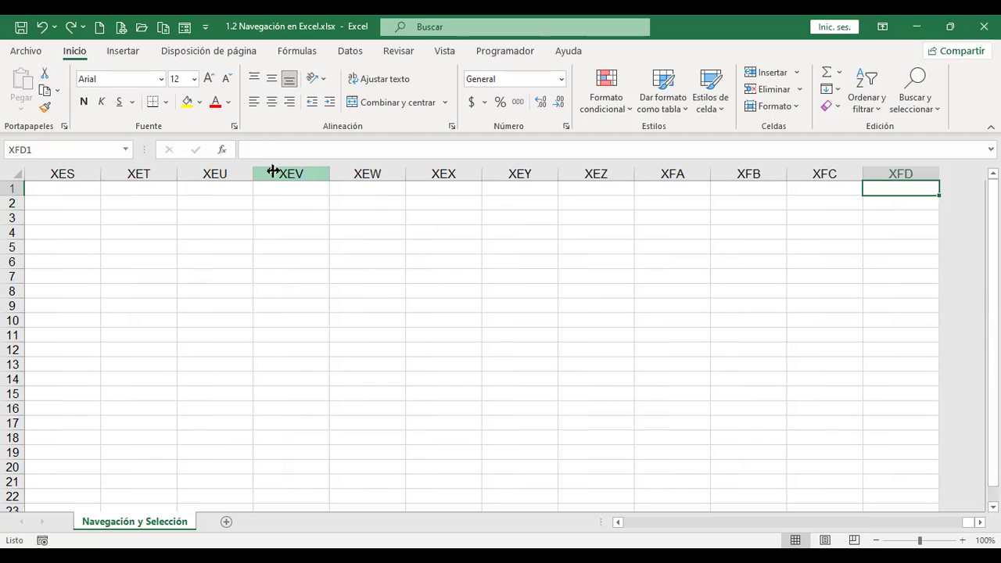
key(ctrl+Home)
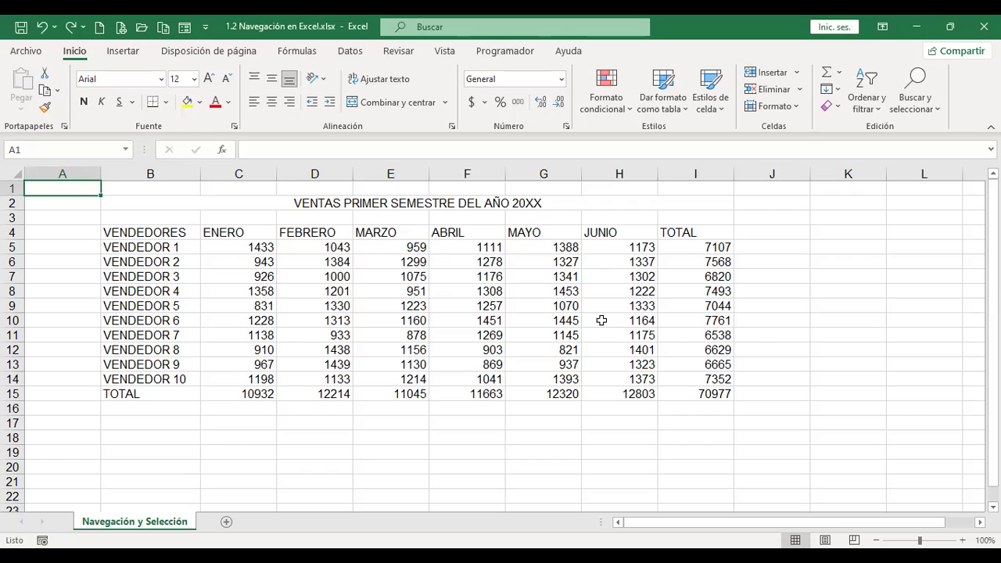
Step: Extend the selection from A1 across row 1 to J1, one cell at a time
key(shift+Right)
key(shift+Right)
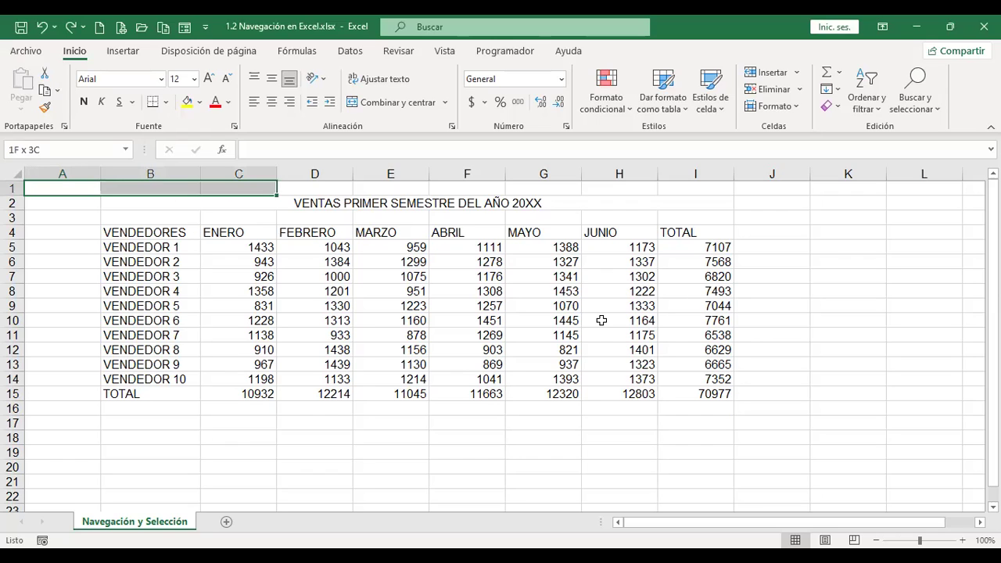
key(shift+Right)
key(shift+Right)
key(shift+Right)
key(shift+Right)
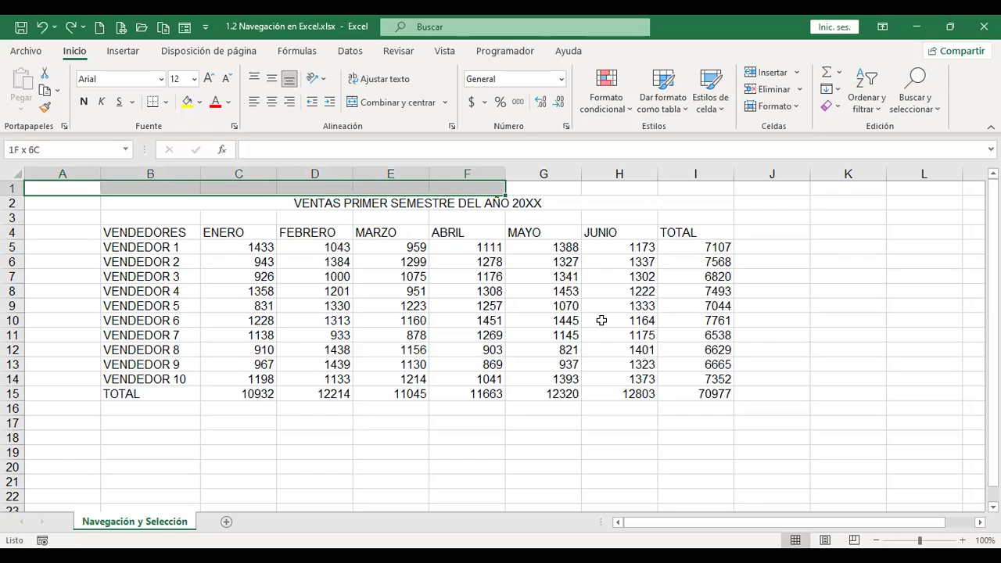
key(shift+Right)
key(shift+Right)
key(shift+Right)
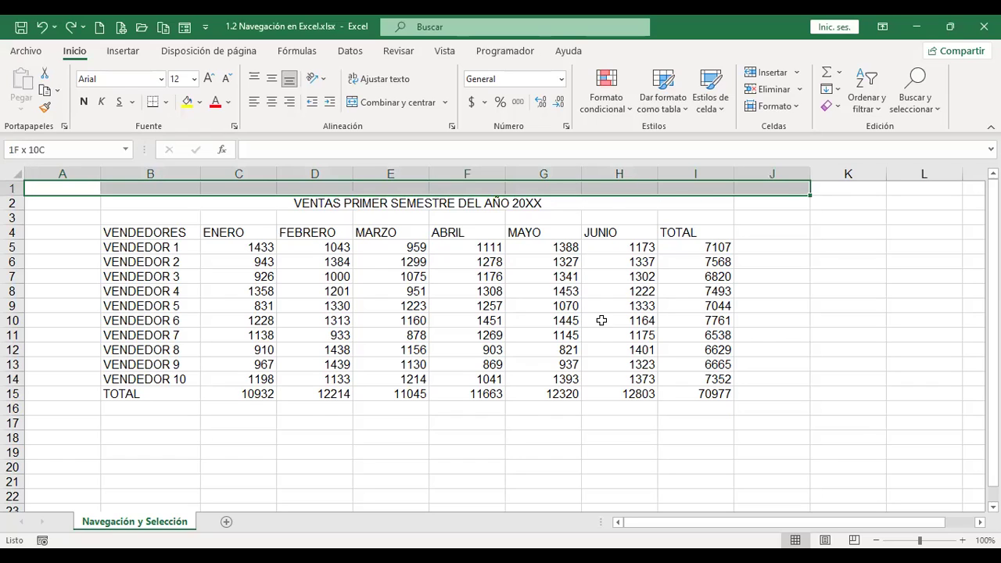
Step: Extend the selected row 1 cells downward row by row to select the range A1:J10
key(shift+Down)
key(shift+Down)
key(shift+Down)
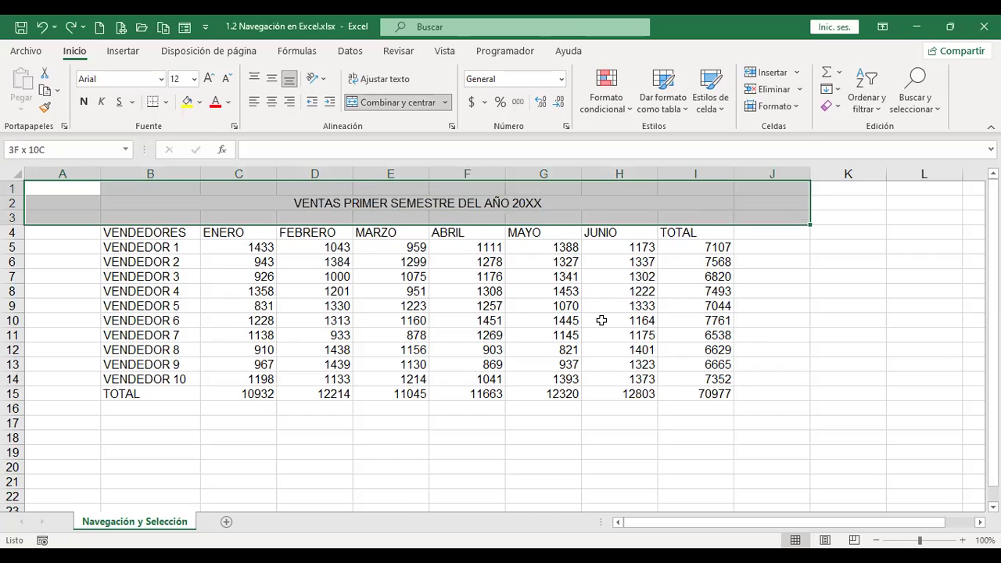
key(shift+Down)
key(shift+Down)
key(shift+Down)
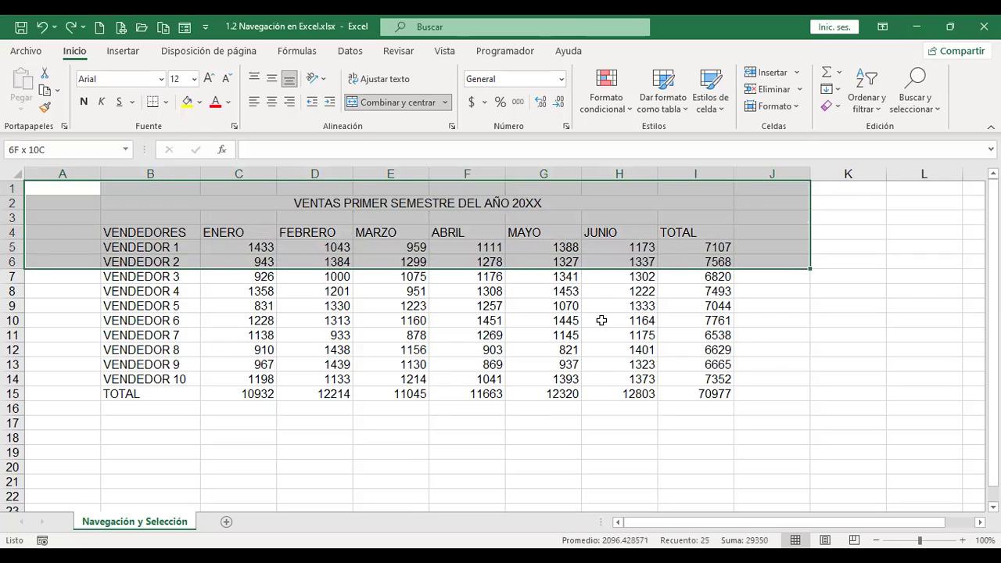
key(shift+Down)
key(shift+Down)
key(shift+Down)
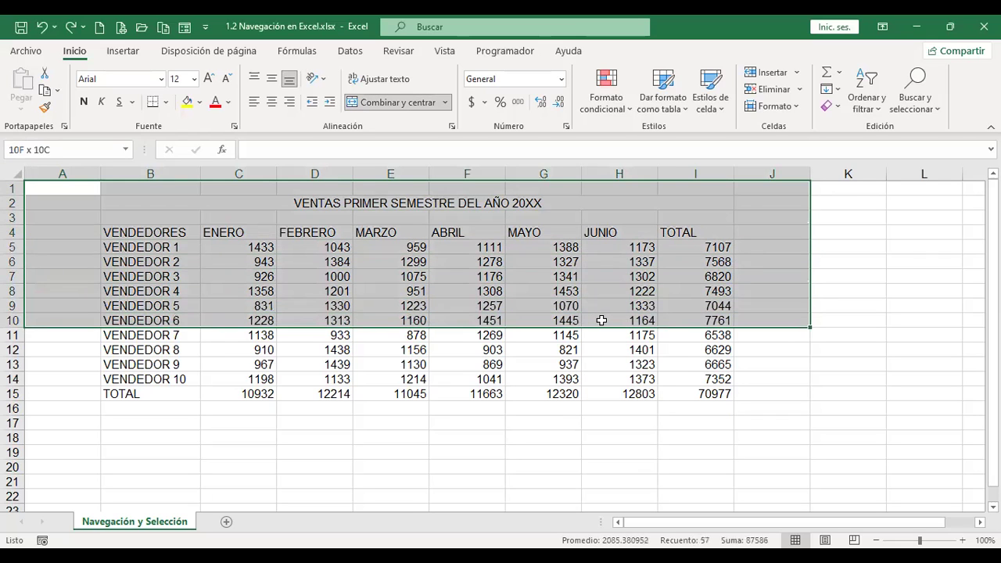
Step: Shrink the selection to A1:A10, and repeatedly stretch it to the last column and back to column A
key(shift+Left)
key(shift+Home)
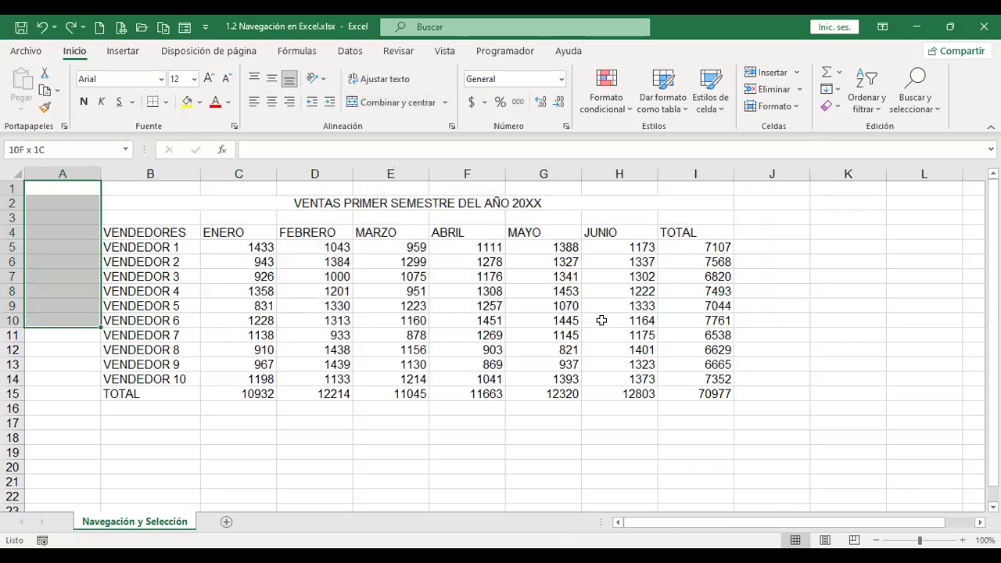
key(ctrl+shift+Right)
key(shift+Home)
key(ctrl+shift+Right)
key(shift+Home)
key(ctrl+shift+Right)
Step: Move the active cell down column A from A1 to A21
key(Down)
key(Down)
key(Down)
key(Down)
key(Down)
key(Down)
key(Down)
key(Down)
key(Down)
key(Down)
key(Down)
key(Down)
key(Down)
key(Down)
key(Down)
key(Down)
key(Down)
key(Down)
key(Down)
key(Down)
Step: Extend the selection from A21 across row 21 to column G, and shrink it back cell by cell to A21
key(shift+Right)
key(shift+Right)
key(shift+Right)
key(shift+Right)
key(shift+Right)
key(shift+Right)
key(shift+Left)
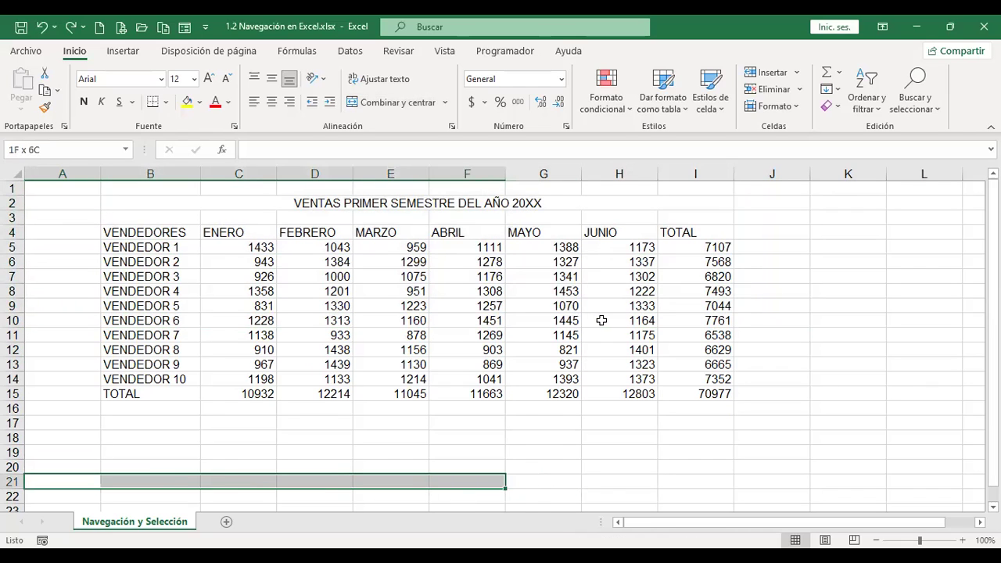
key(shift+Left)
key(shift+Left)
key(shift+Left)
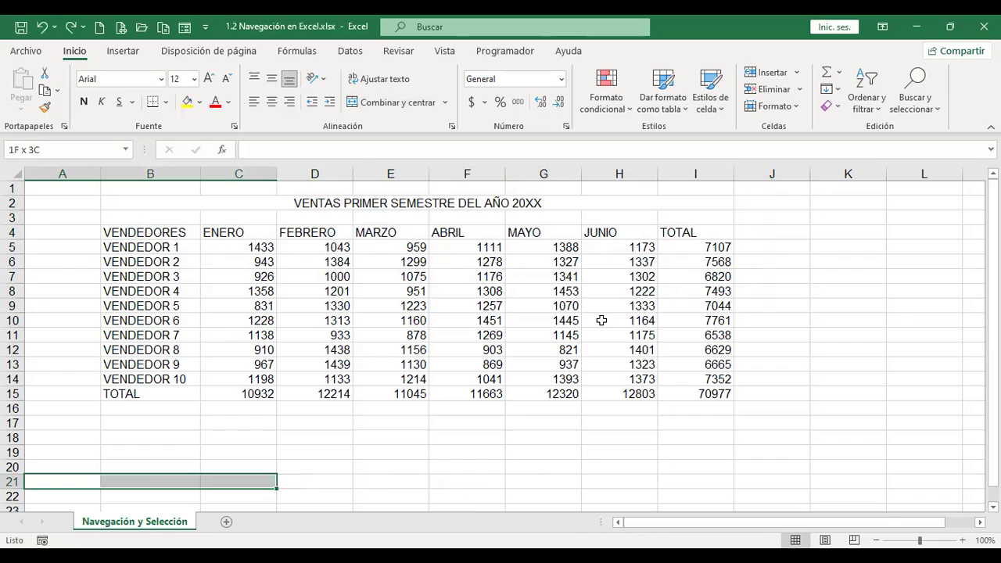
key(shift+Left)
key(shift+Left)
Step: Return to A1 and extend the selection across and down to J7, reducing it to the range A1:I7
key(ctrl+Home)
key(shift+Right)
key(shift+Down)
key(shift+Down)
key(shift+Down)
key(shift+Down)
key(shift+Down)
key(shift+Down)
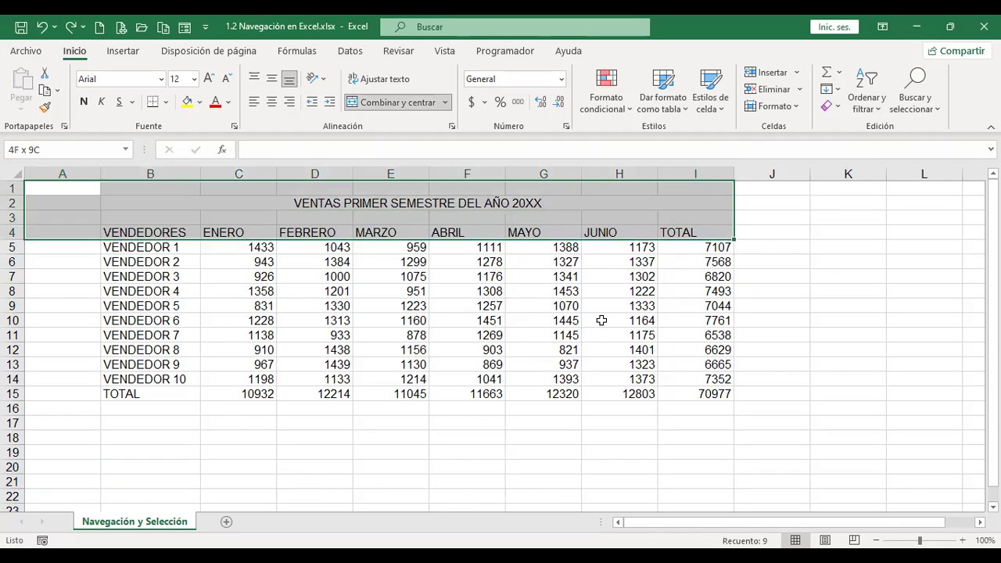
key(shift+Right)
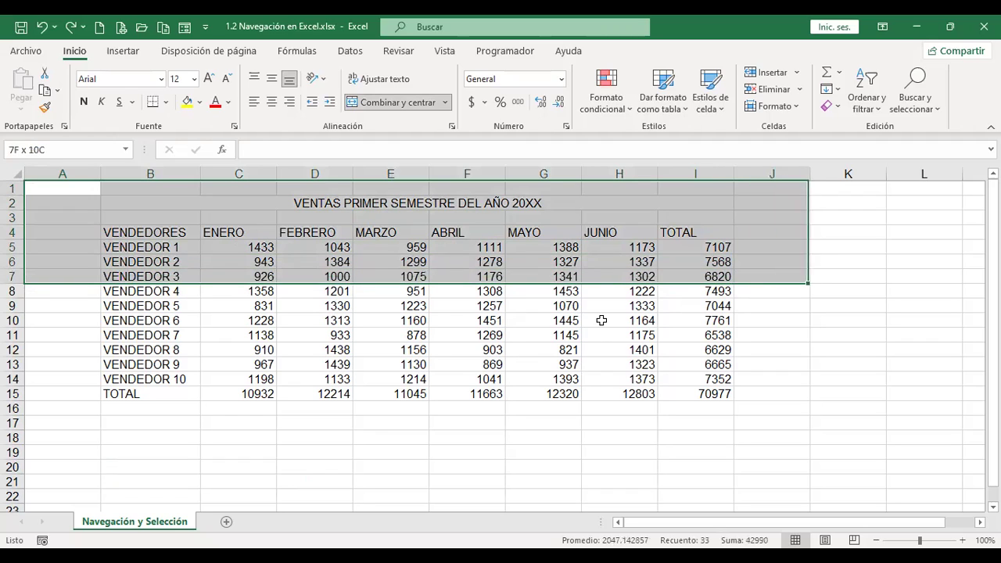
key(shift+Left)
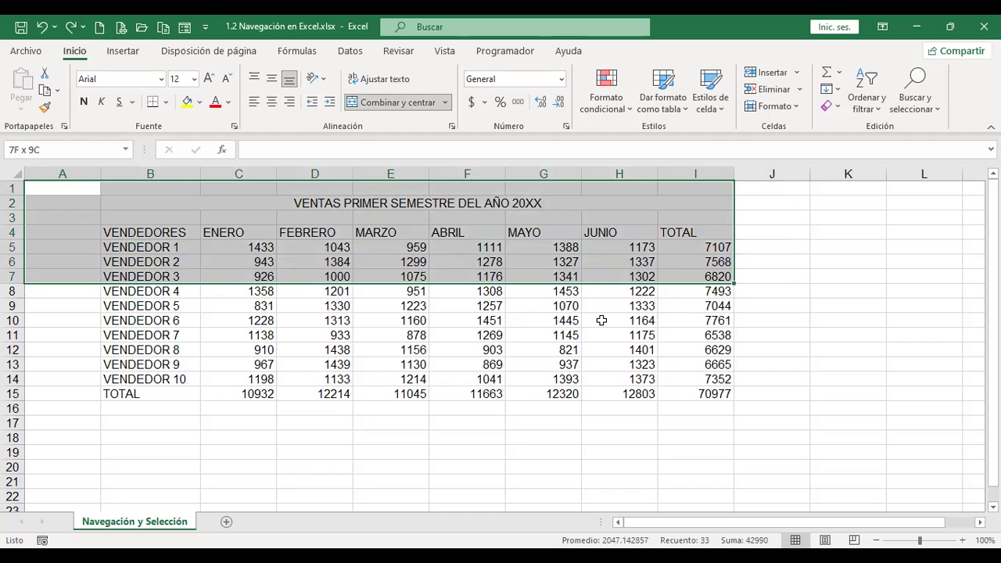
Step: Shrink the selection A1:I7 column by column to A1:A7
key(shift+Left)
key(shift+Left)
key(shift+Left)
key(shift+Left)
key(shift+Left)
key(shift+Left)
key(shift+Left)
key(shift+Left)
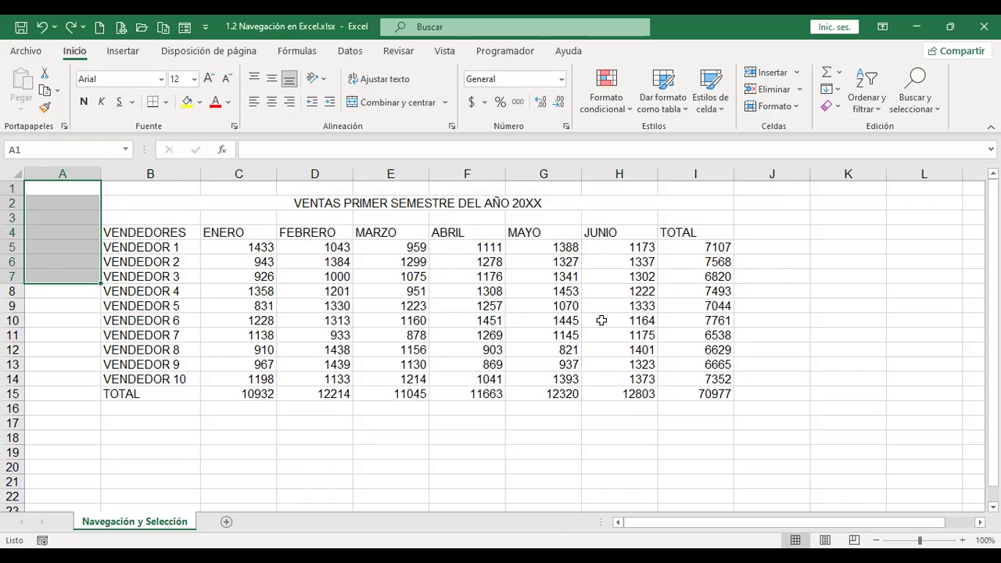
Step: Extend the selection across to column J and down to row 9, covering A1:J9
key(shift+Right)
key(shift+Right)
key(shift+Right)
key(shift+Right)
key(shift+Right)
key(shift+Right)
key(shift+Right)
key(shift+Right)
key(shift+Down)
key(shift+Down)
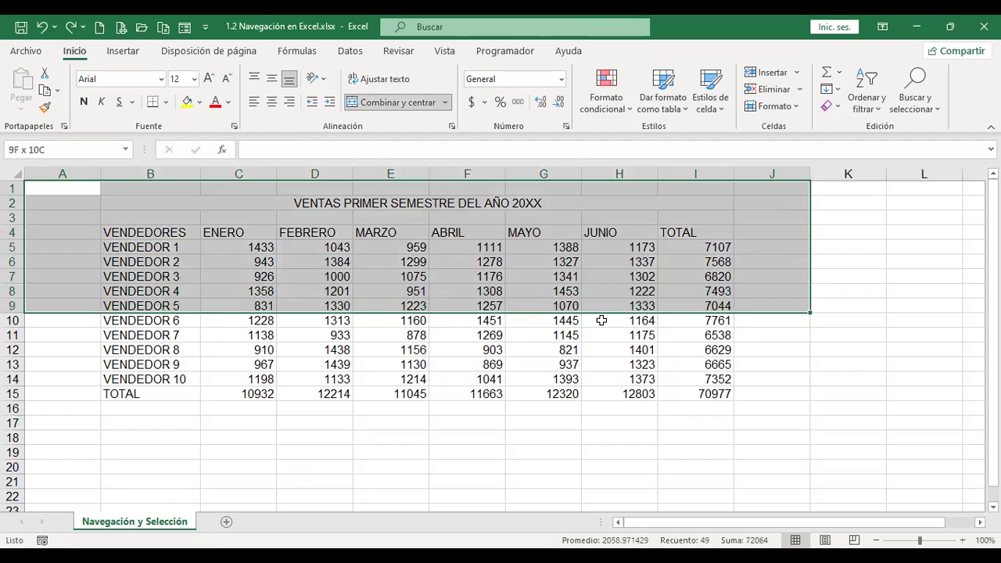
Step: Drop the range selection and move the active cell down column A from A1 to A11
key(Down)
key(Down)
key(Down)
key(Down)
key(Down)
key(Down)
key(Down)
key(Down)
key(Down)
key(Down)
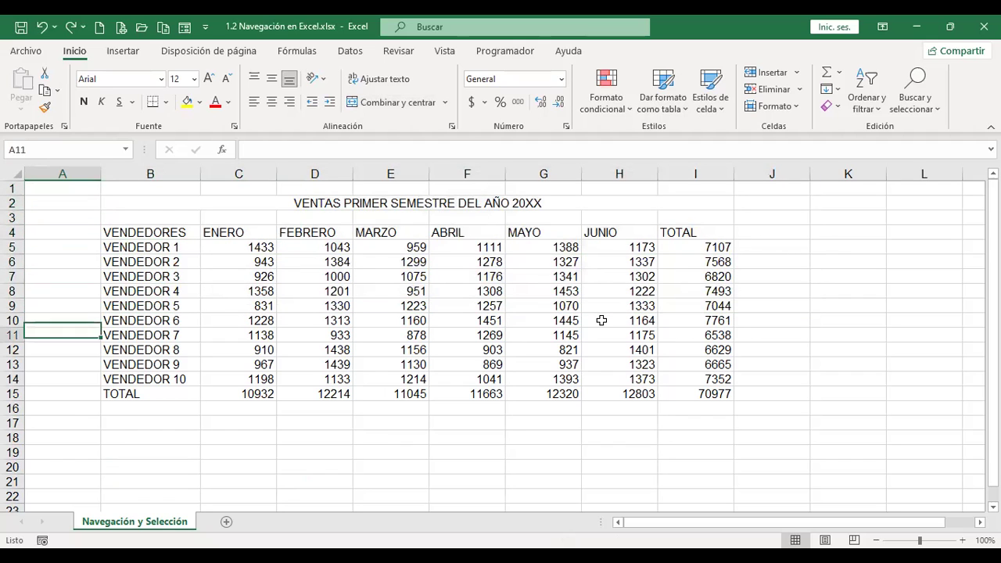
Step: Extend the selection from A11 up to row 3 and across to column H, covering A3:H11
key(shift+Up)
key(shift+Up)
key(shift+Up)
key(shift+Up)
key(shift+Up)
key(shift+Up)
key(shift+Up)
key(shift+Up)
key(shift+Right)
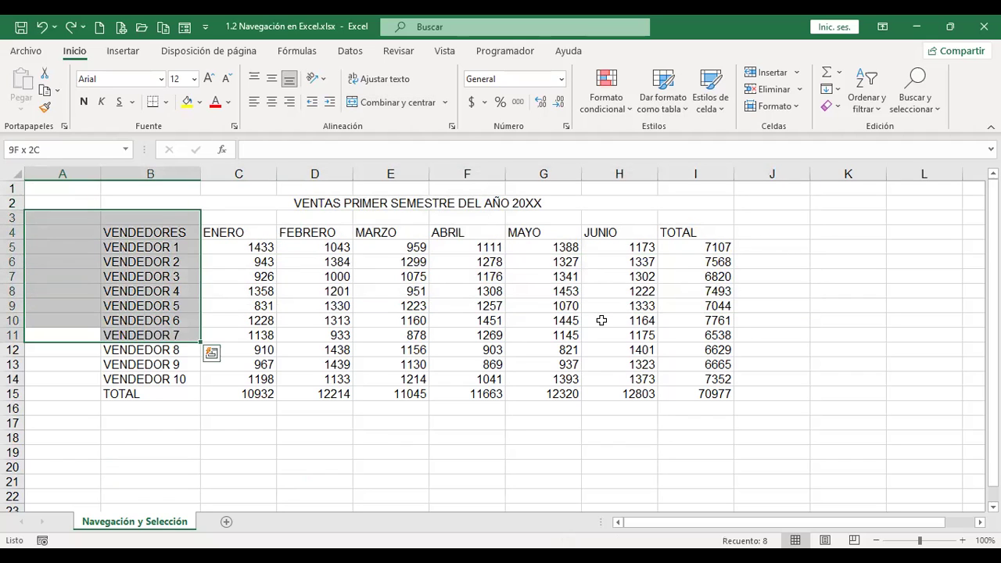
key(shift+Right)
key(shift+Right)
key(shift+Right)
key(shift+Right)
key(shift+Right)
key(shift+Right)
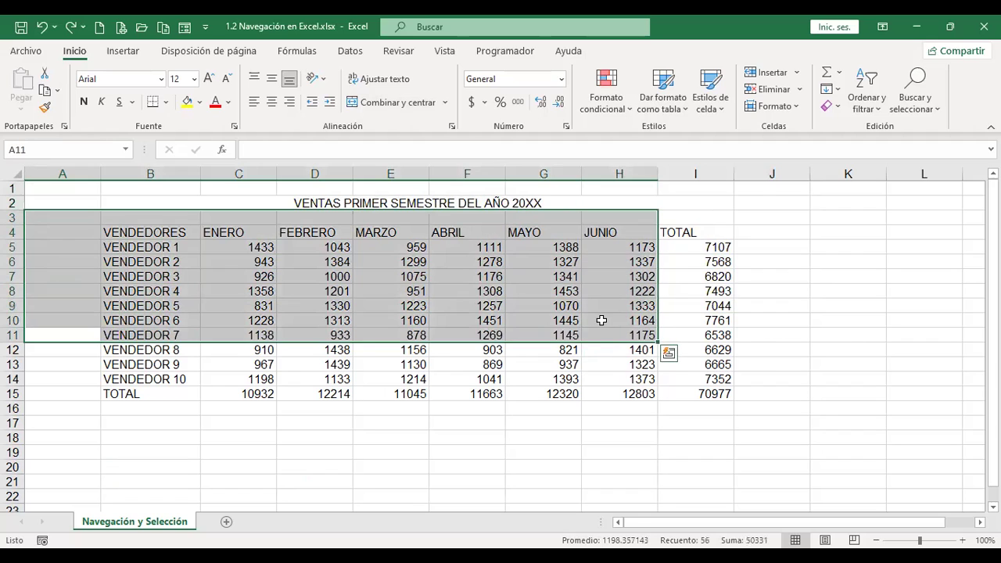
Step: Select all of column A from A1, and jump to the column's last row and back to A1
key(ctrl+Home)
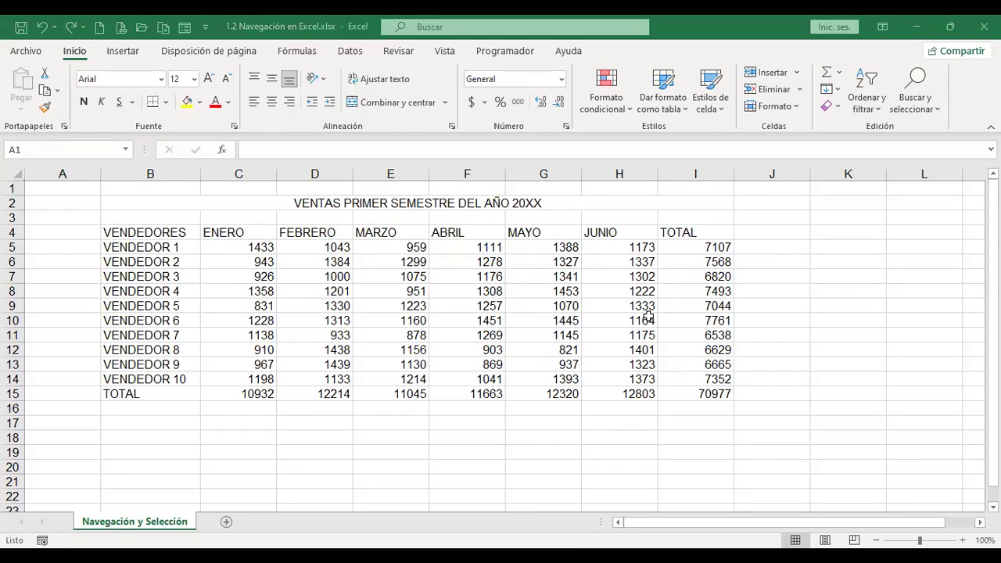
key(ctrl+space)
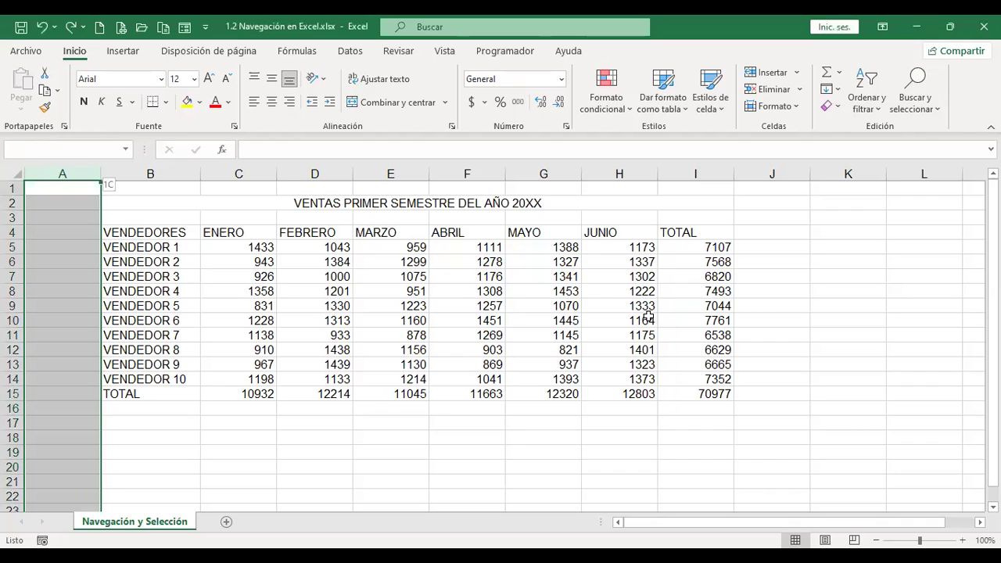
key(ctrl+Home)
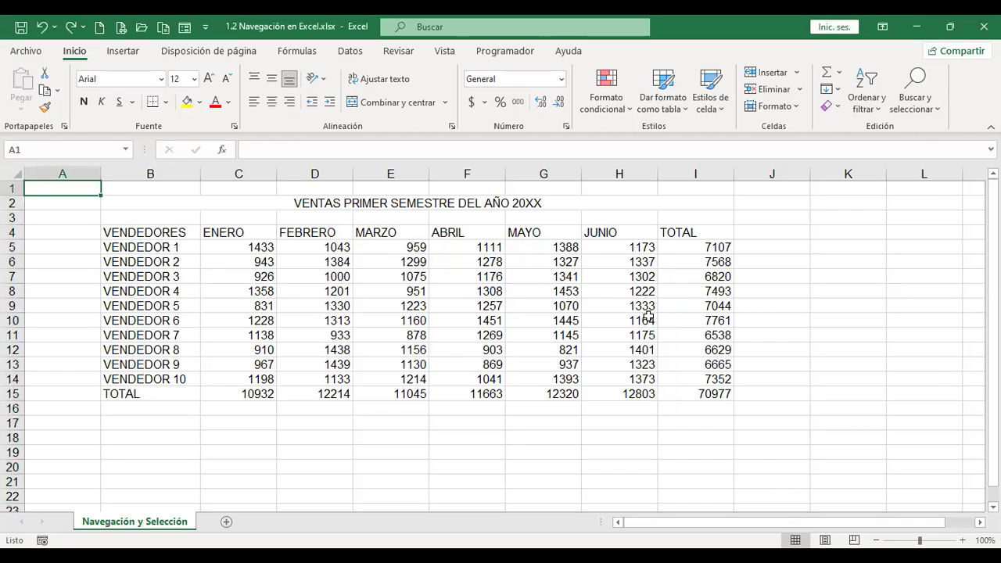
key(ctrl+Down)
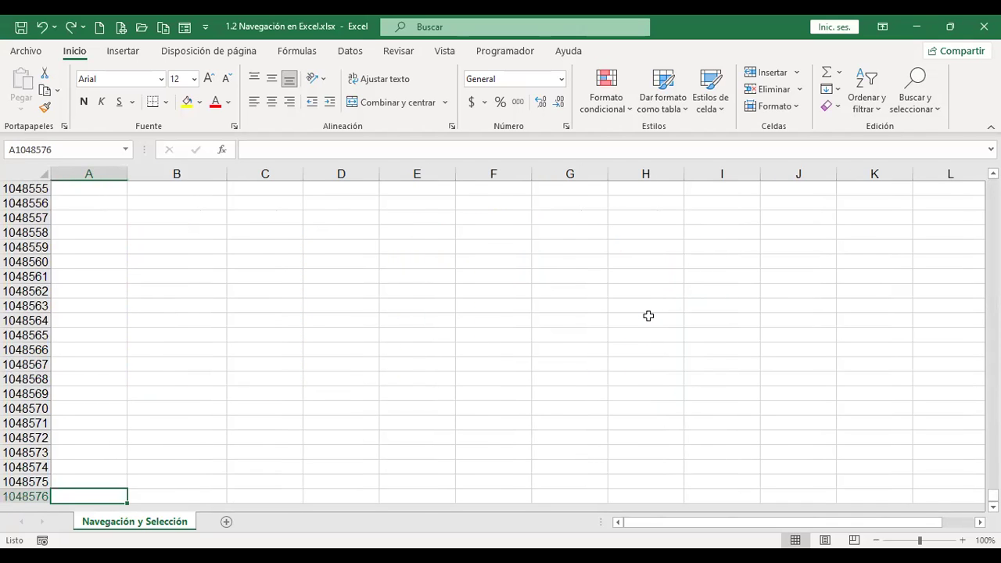
key(ctrl+Home)
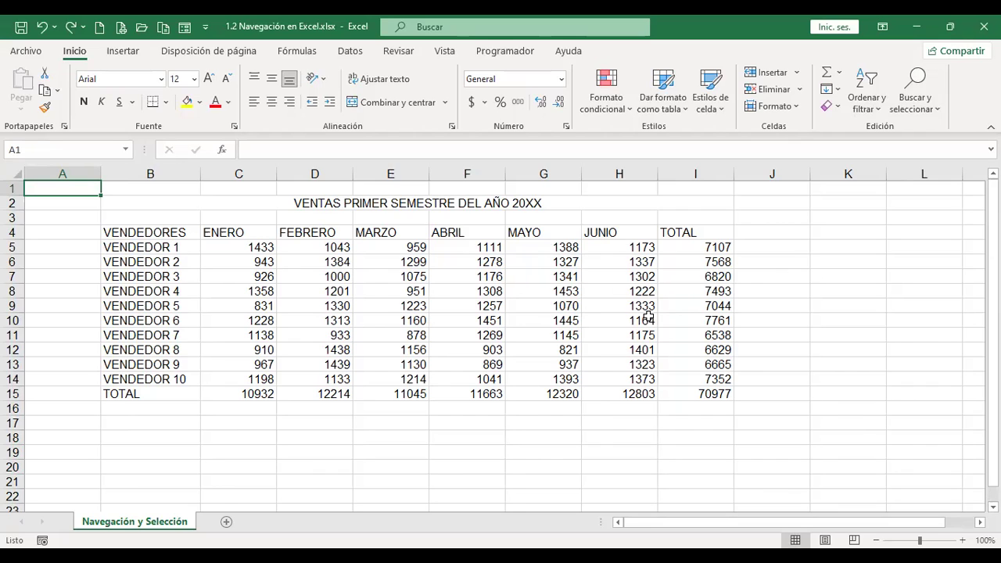
Step: Extend the selection from A1 to A2, and move the active cell down to A5
key(shift+Down)
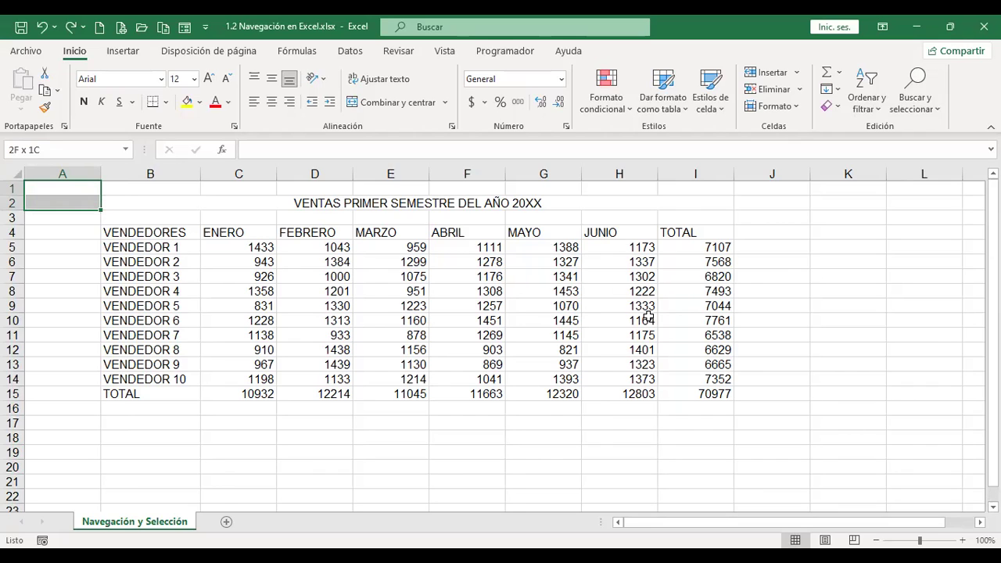
key(Down)
key(Down)
key(Down)
key(Down)
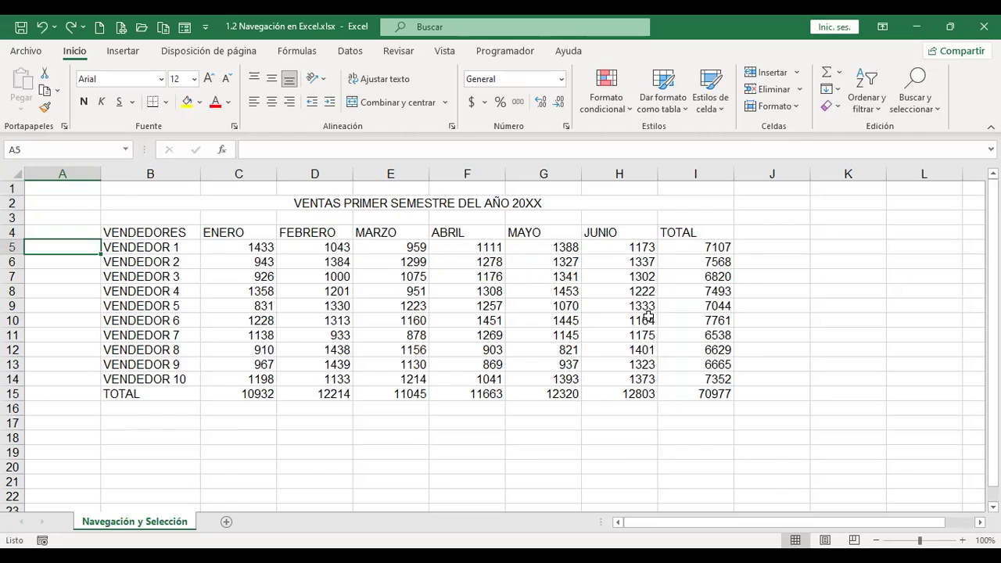
Step: Extend the selection from A5 up to A1, stretch it down to the sheet's last row, and return to A1
key(shift+Up)
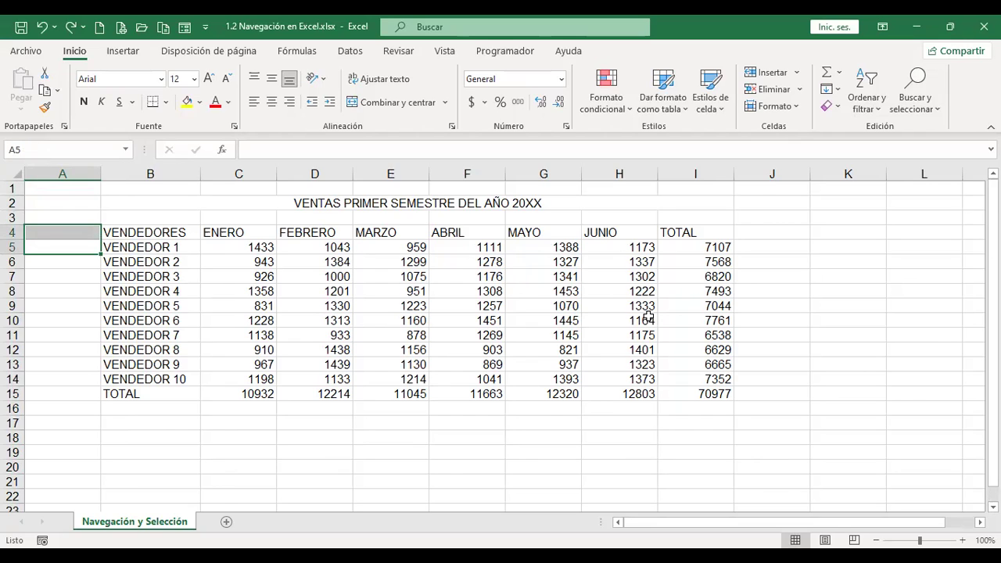
key(shift+Up)
key(shift+Up)
key(shift+Up)
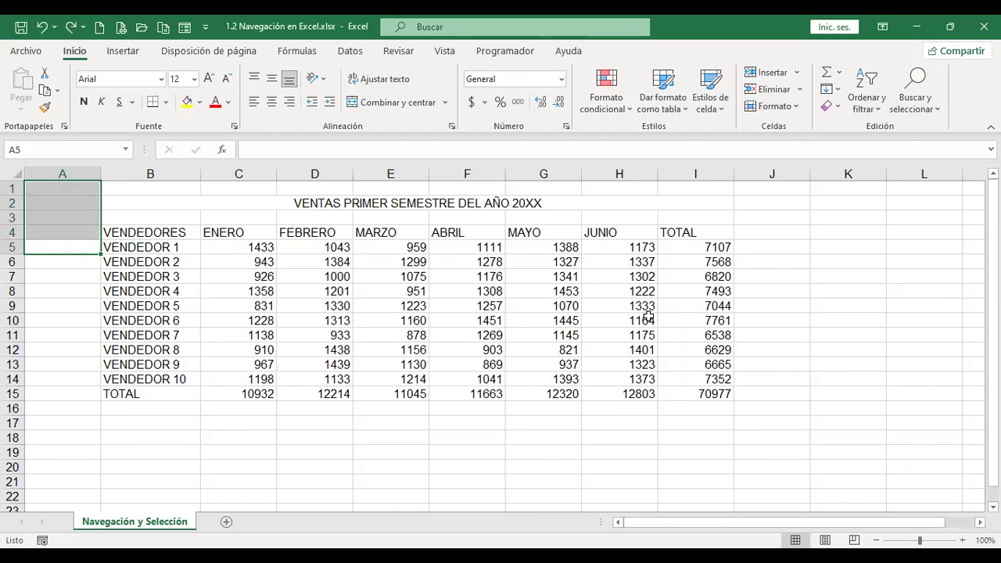
key(ctrl+shift+Down)
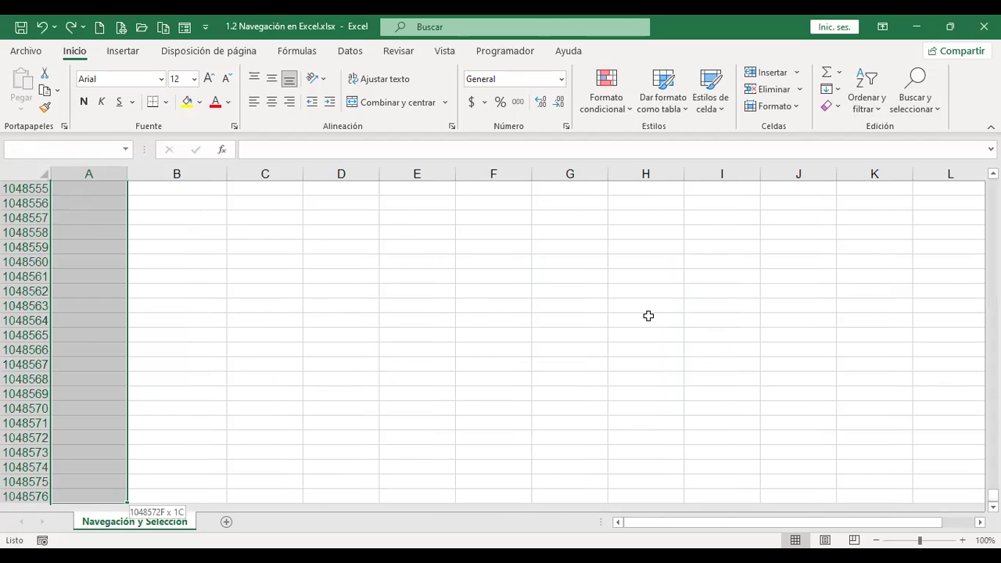
key(ctrl+Home)
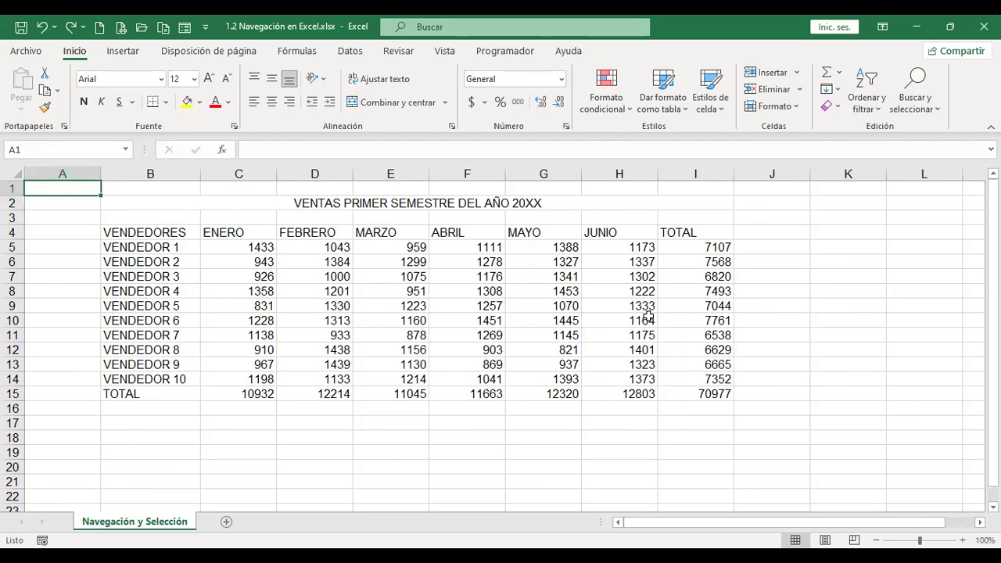
Step: Extend and shrink the selection from the VENDEDORES header in B4, and stretch it down to B15
click(155, 237)
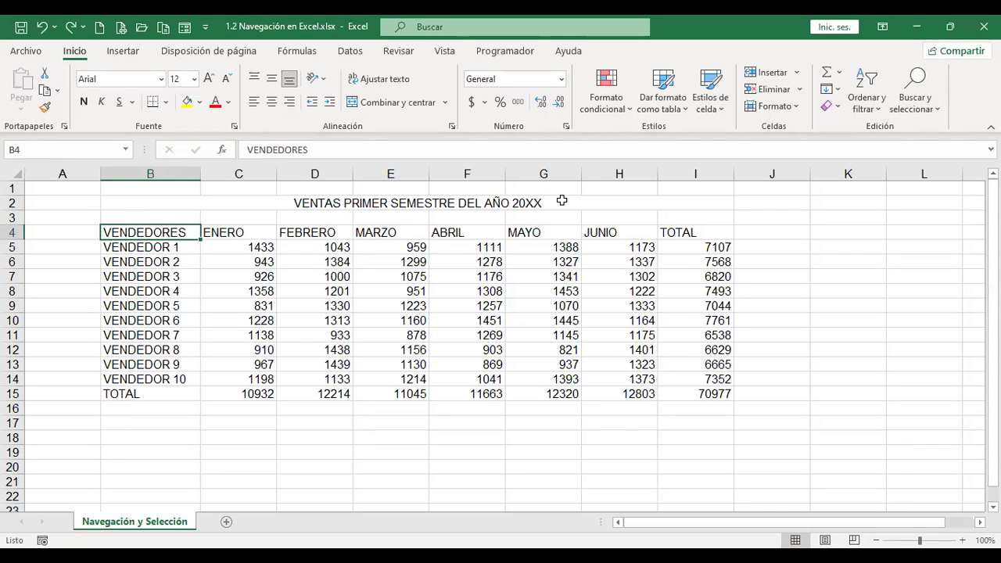
key(shift+Down)
key(shift+Down)
key(shift+Down)
key(shift+Up)
key(shift+Up)
key(shift+Up)
key(shift+Up)
key(shift+Down)
key(ctrl+shift+Down)
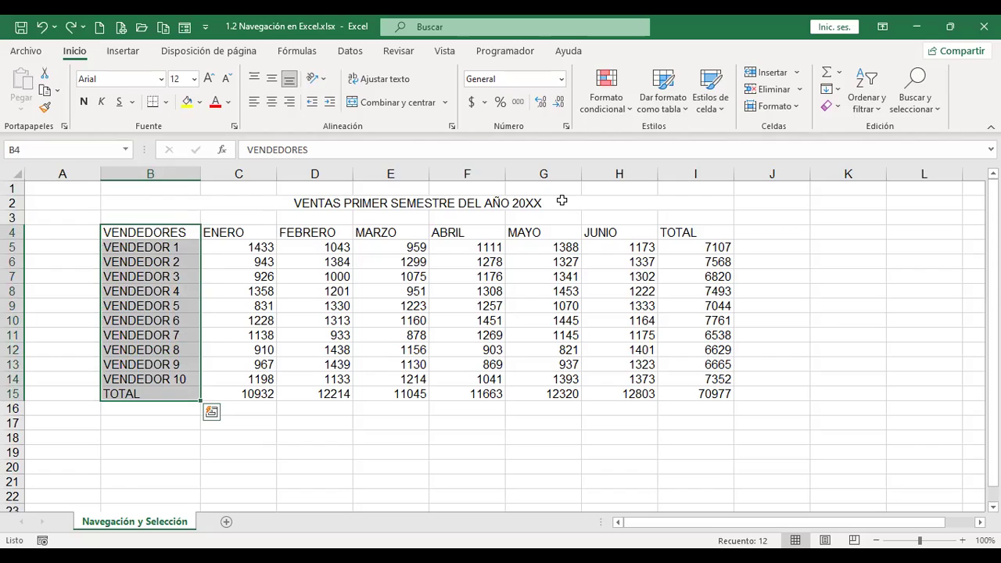
Step: Shrink the VENDEDORES column selection upward by several rows, and move to the ENERO header in C4
key(shift+Up)
key(shift+Up)
key(shift+Up)
key(shift+Up)
key(shift+Up)
key(Right)
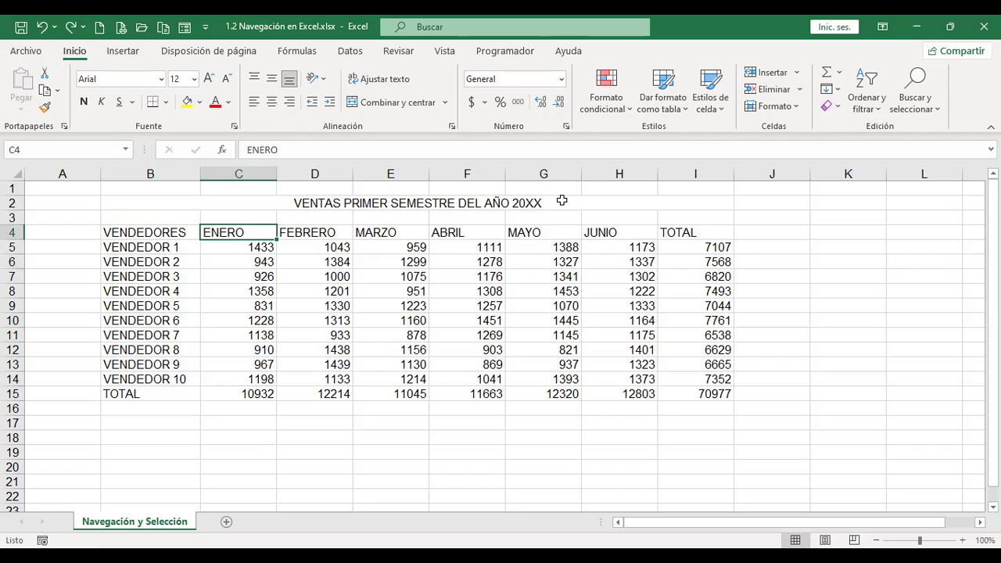
Step: Extend the selection cell by cell down the ENERO column, covering C4:C14
key(shift+Down)
key(shift+Down)
key(shift+Down)
key(shift+Down)
key(shift+Down)
key(shift+Down)
key(shift+Down)
key(shift+Down)
key(shift+Down)
key(shift+Down)
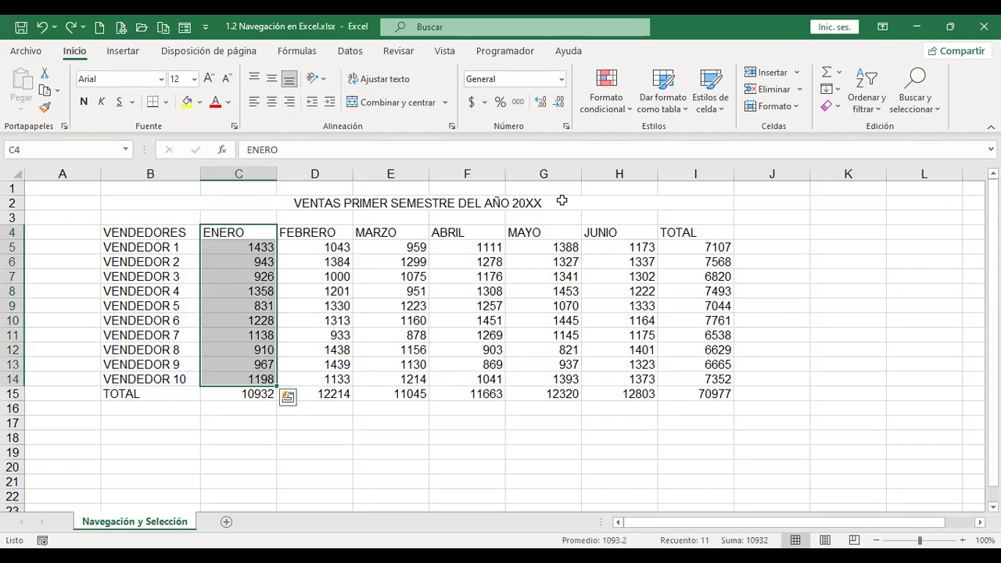
Step: Move to C3 and back to C4, and select the whole ENERO data column C4:C15 at once
key(Up)
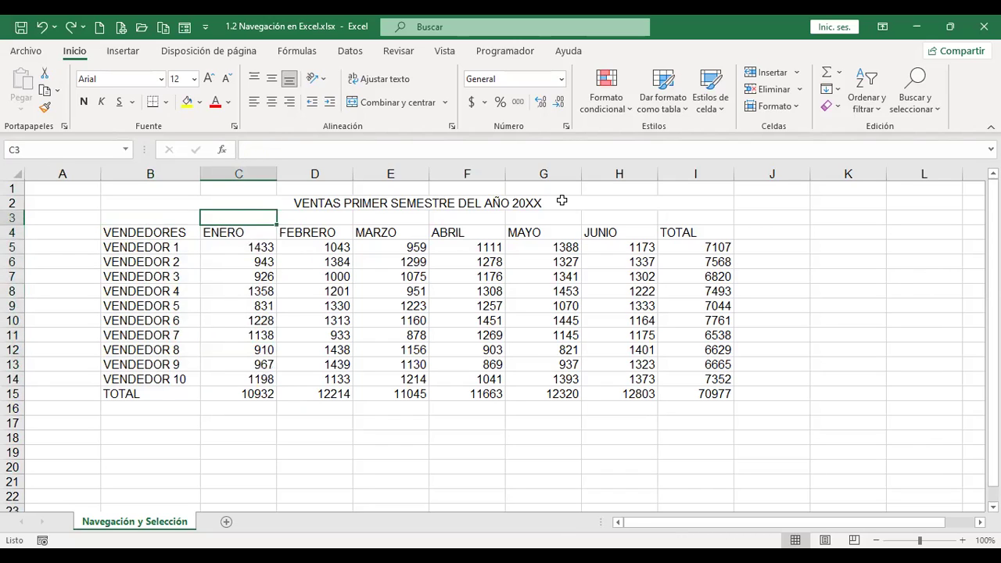
key(Down)
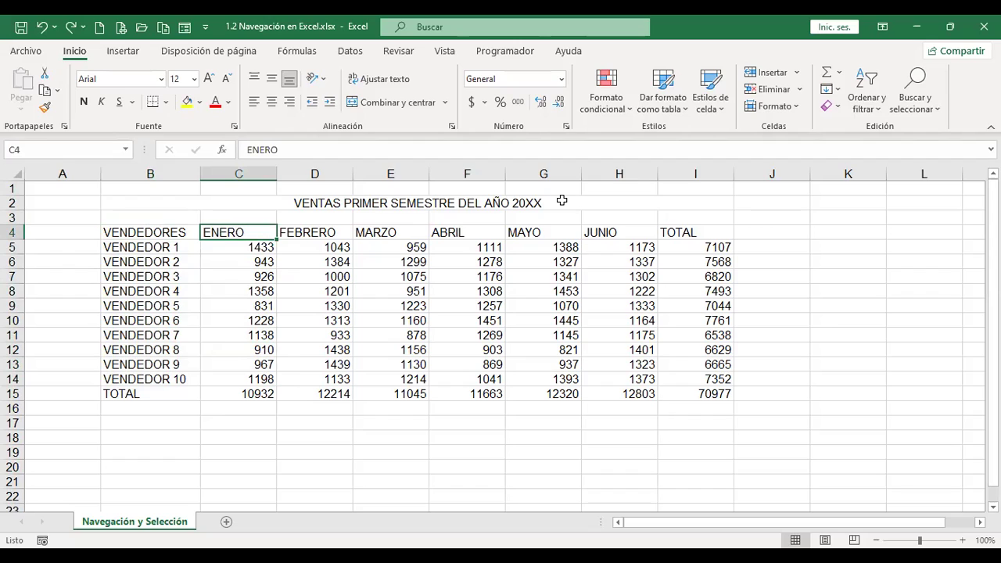
key(ctrl+shift+Down)
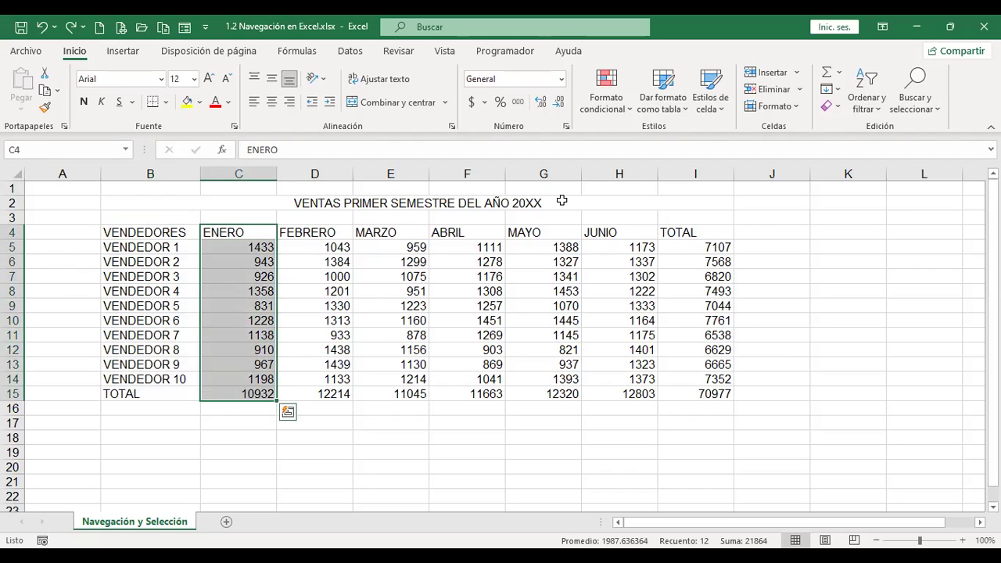
Step: Select the FEBRERO column D4:D15, and extend the selection to the TOTAL column, covering D4:I15
key(Right)
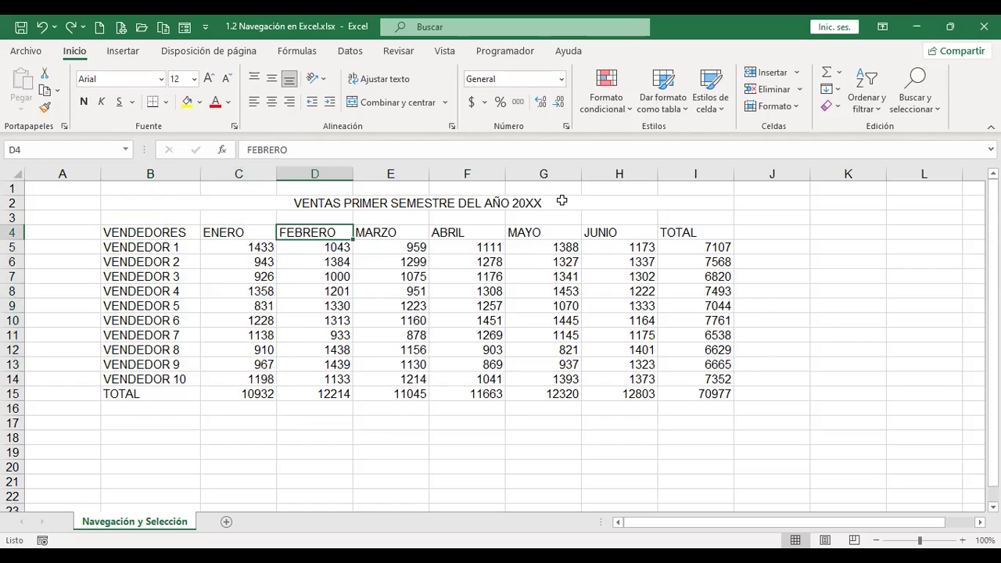
key(ctrl+shift+Down)
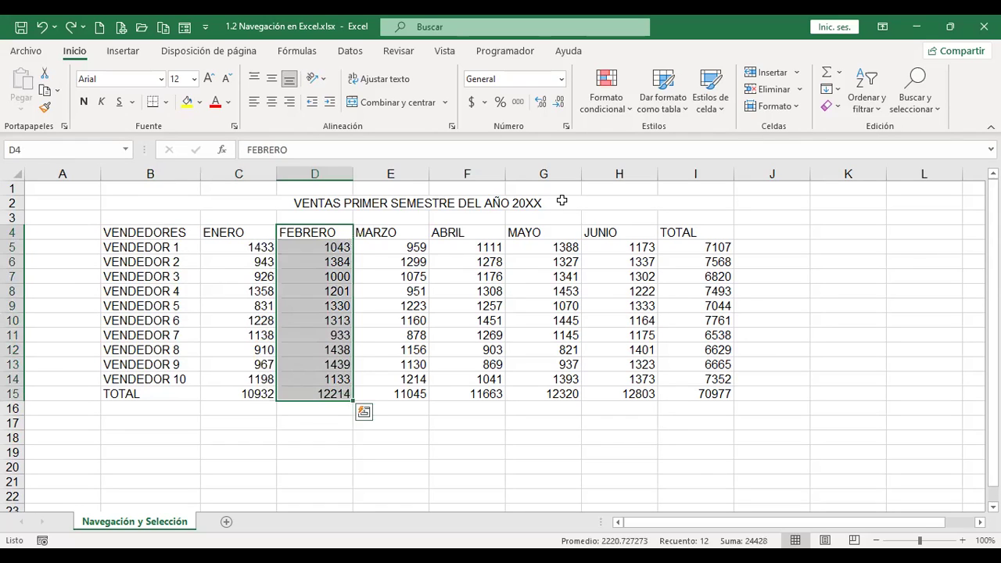
key(ctrl+shift+Right)
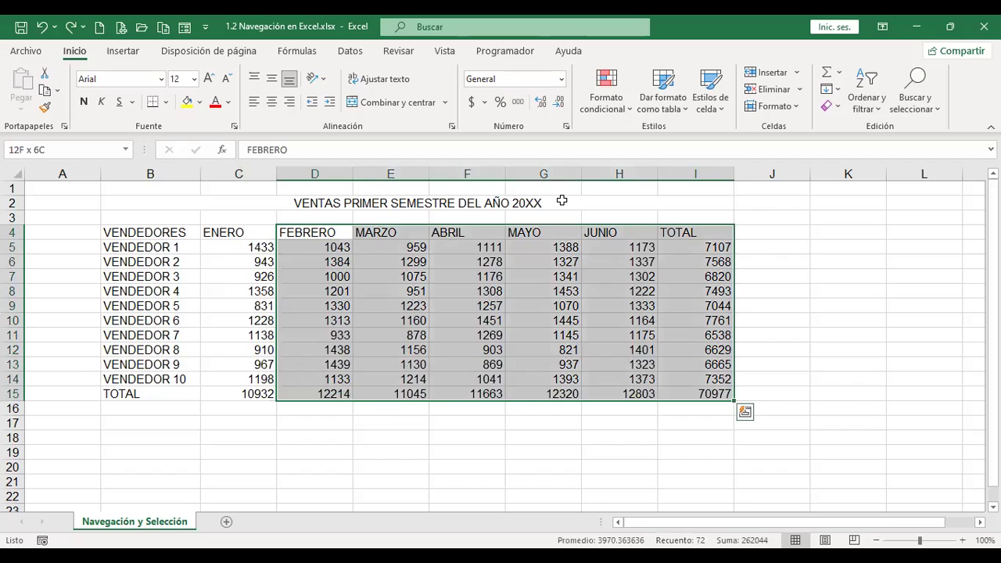
Step: Jump to the VENDEDORES header in B4, and select the entire table B4:I15 by its data edges
key(ctrl+Left)
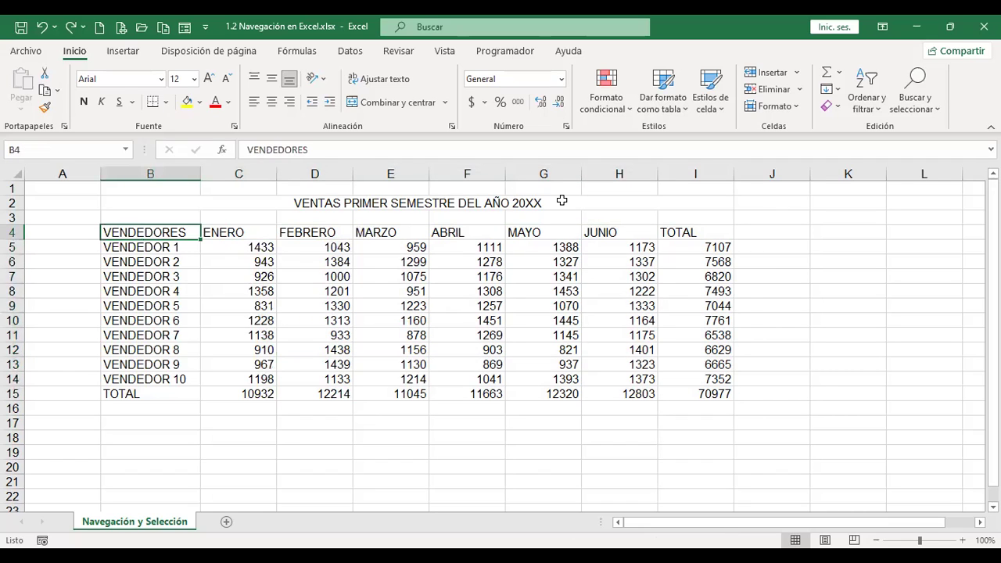
key(ctrl+shift+Right)
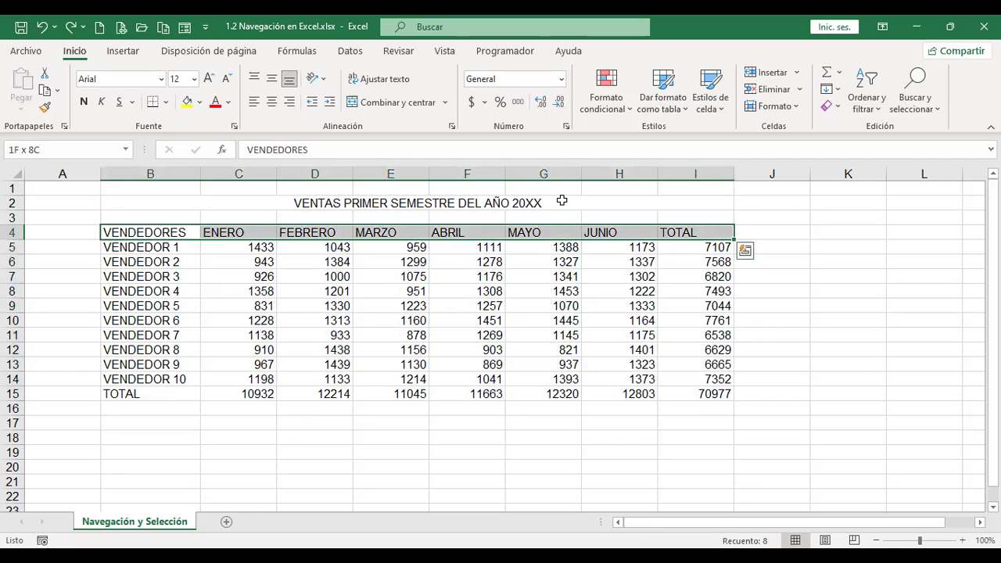
key(ctrl+shift+Down)
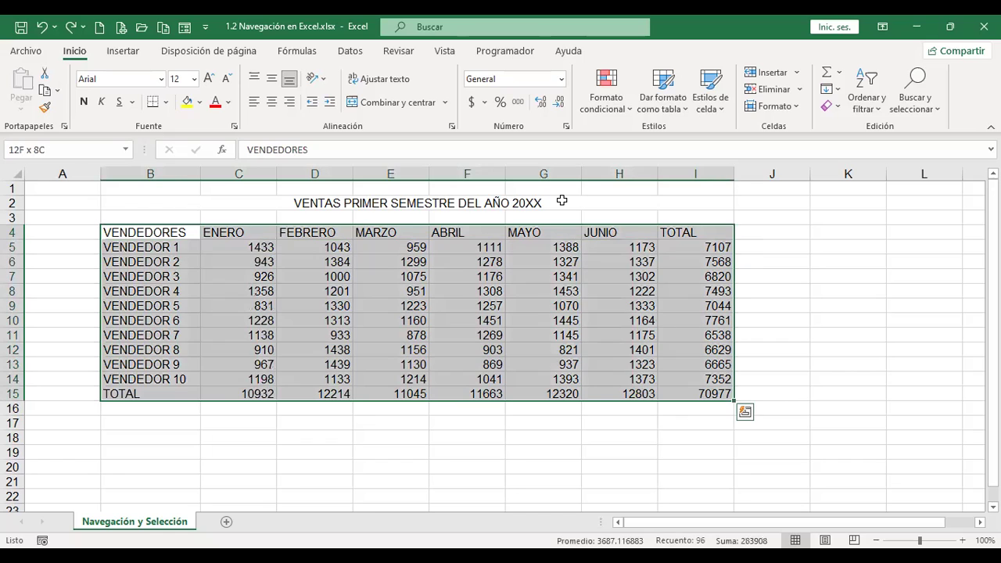
Step: Reselect the table from B4 by extending column by column to I4 and down to row 15, and move to A4
key(shift+BackSpace)
key(shift+Right)
key(shift+Right)
key(shift+Right)
key(shift+Right)
key(shift+Right)
key(shift+Right)
key(shift+Right)
key(ctrl+shift+Down)
key(Left)
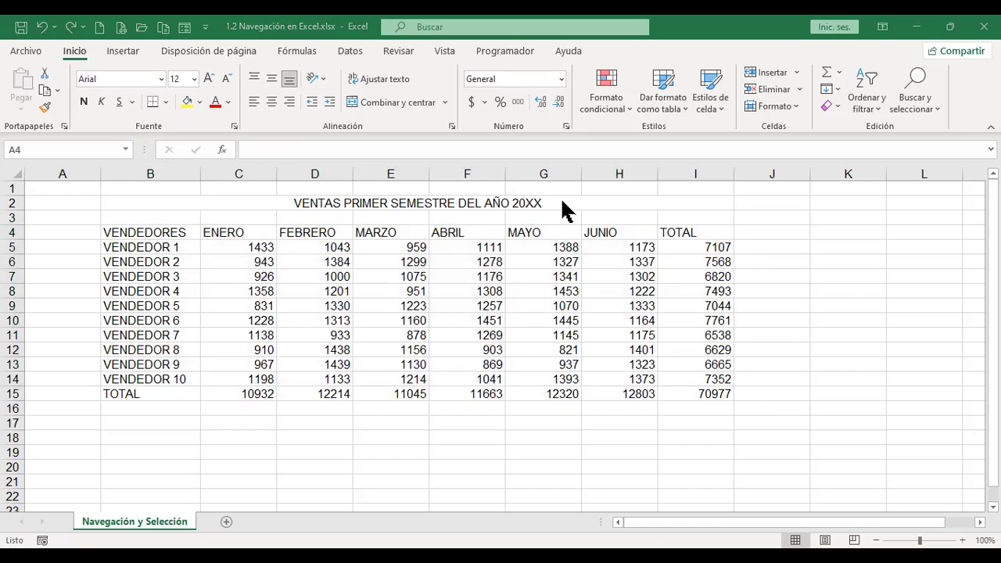
Step: Select a block of values from MARZO to JUNIO, and select D4:G9 starting from the FEBRERO header
drag(407, 247, 618, 330)
click(327, 232)
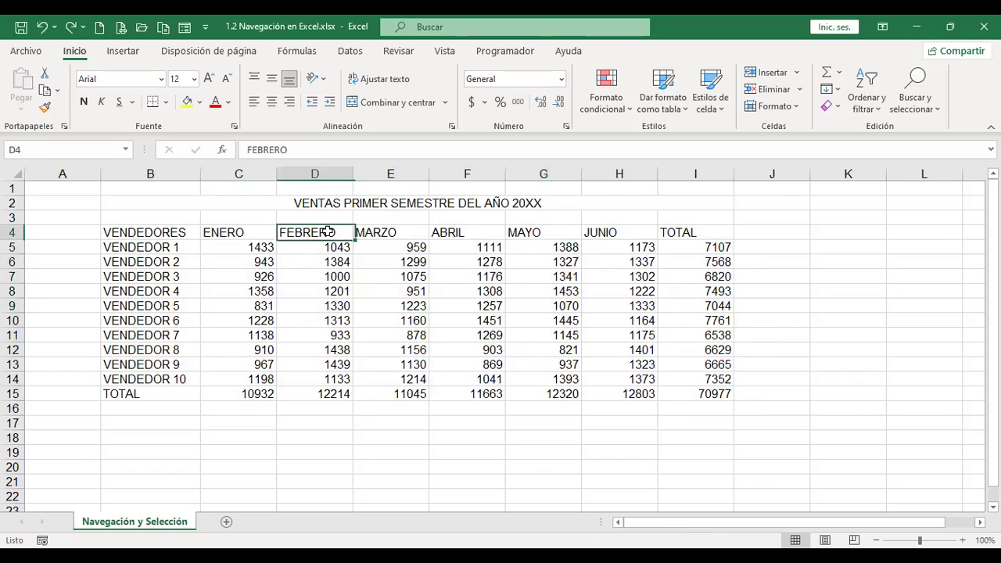
key(shift+Right)
key(shift+Right)
key(shift+Right)
key(shift+Down)
key(shift+Down)
key(shift+Down)
key(shift+Down)
key(shift+Down)
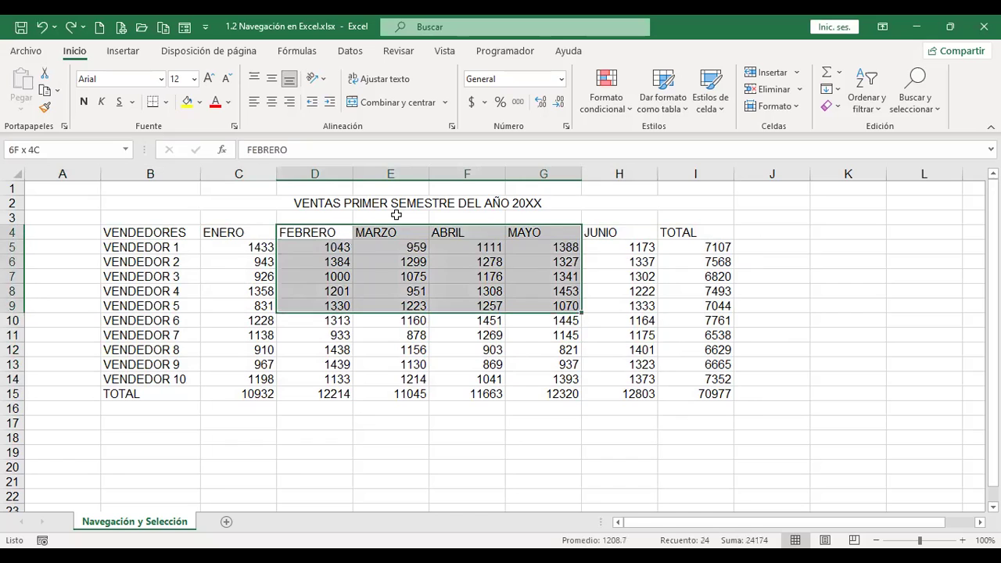
Step: Extend the selection down to row 15 and swing it back across to column B, covering B4:D15
key(shift+Down)
key(shift+Down)
key(shift+Down)
key(shift+Down)
key(shift+Down)
key(shift+Down)
key(shift+Left)
key(shift+Left)
key(shift+Left)
key(shift+Left)
key(shift+Left)
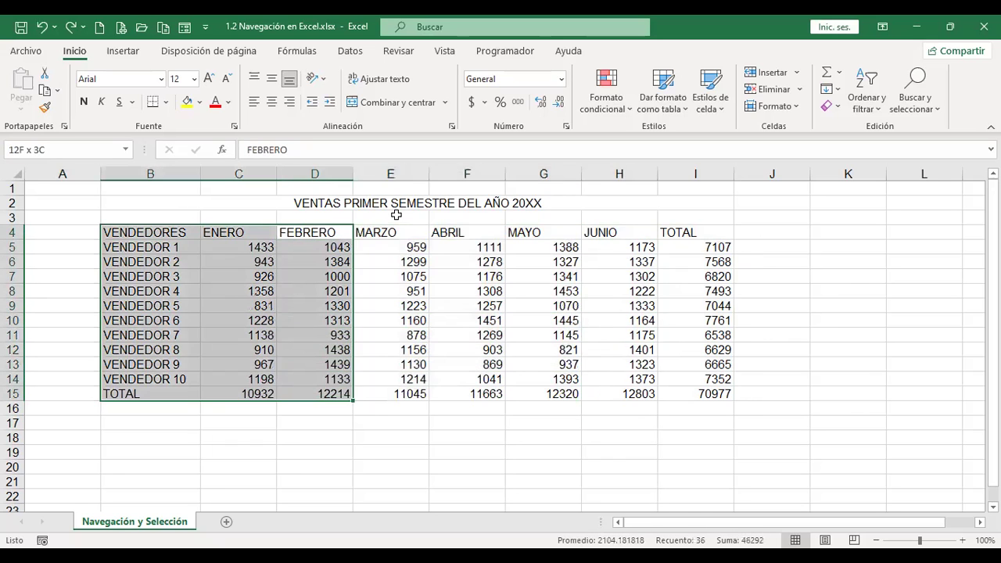
Step: Stretch the selection of rows 4 to 15 back and forth across the columns, and return to A1
key(ctrl+shift+Right)
key(ctrl+shift+Left)
key(ctrl+shift+Left)
key(shift+Right)
key(ctrl+shift+Right)
key(ctrl+Home)
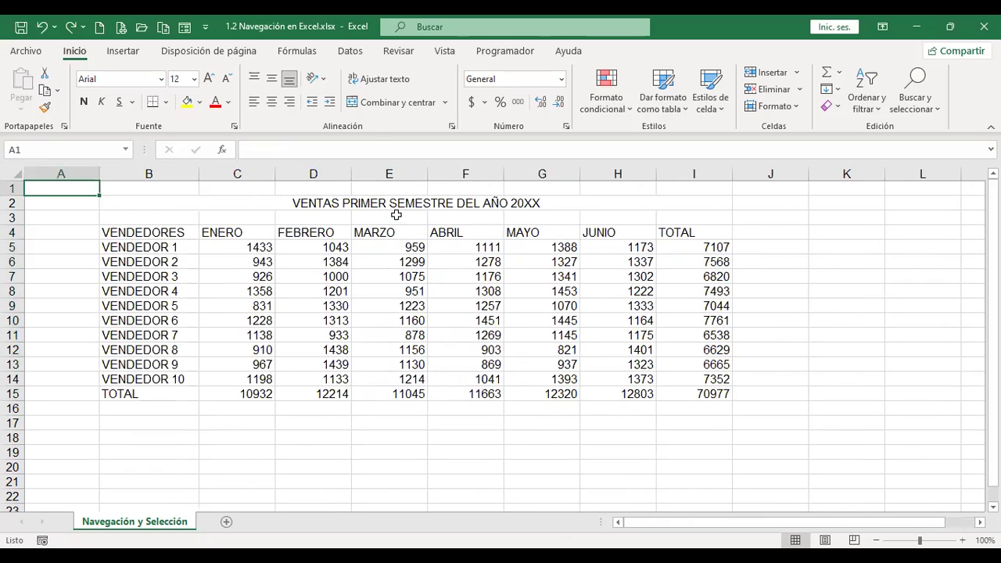
Step: Select the JUNIO column from H4 to H15 and add the ABRIL column F4:F15 to the selection
click(397, 245)
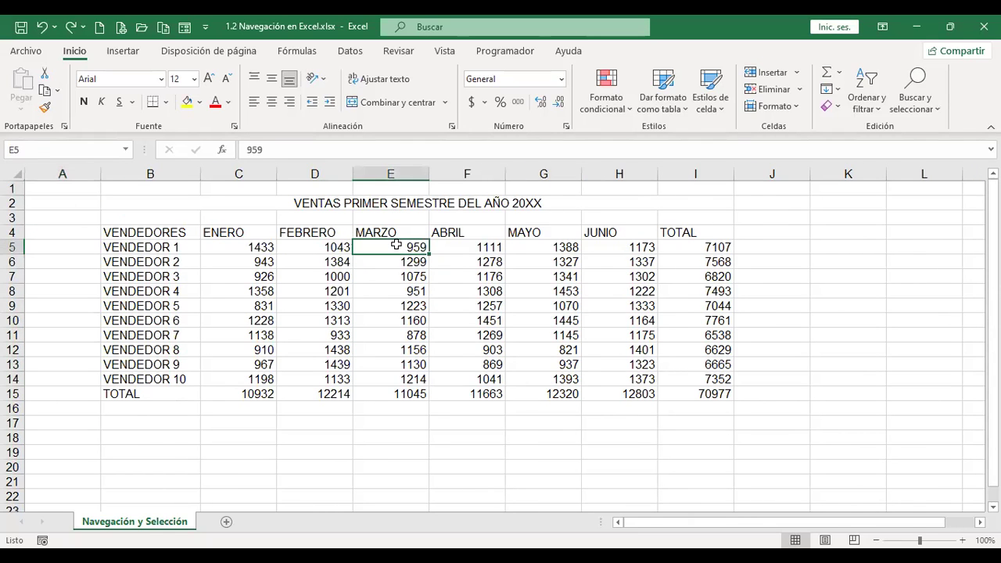
key(alt+q)
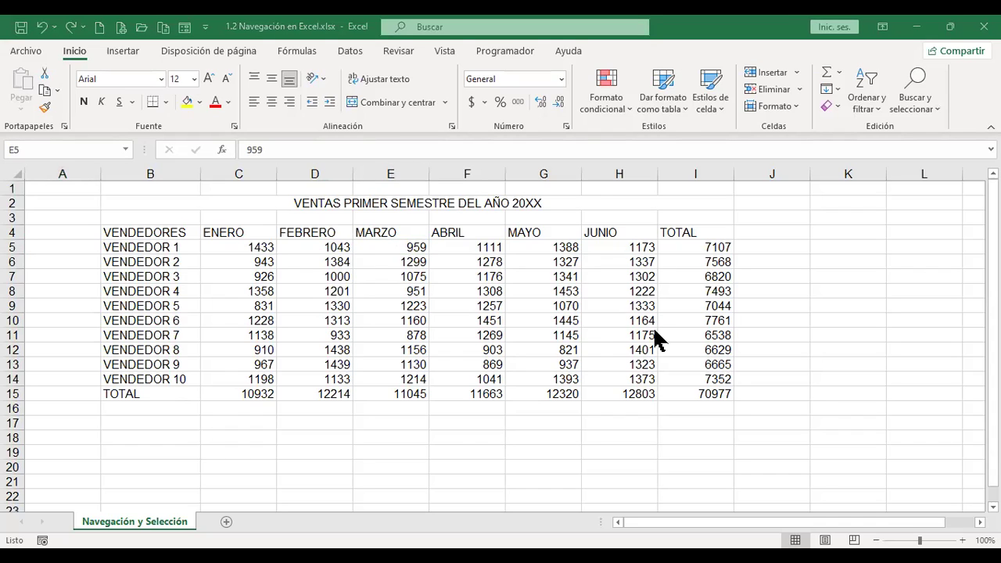
key(Escape)
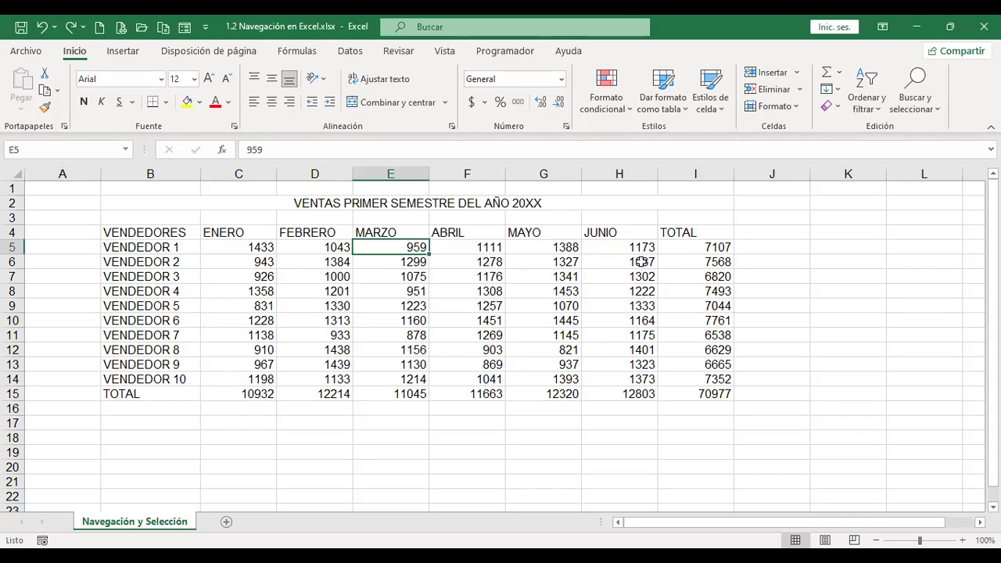
drag(639, 232, 649, 389)
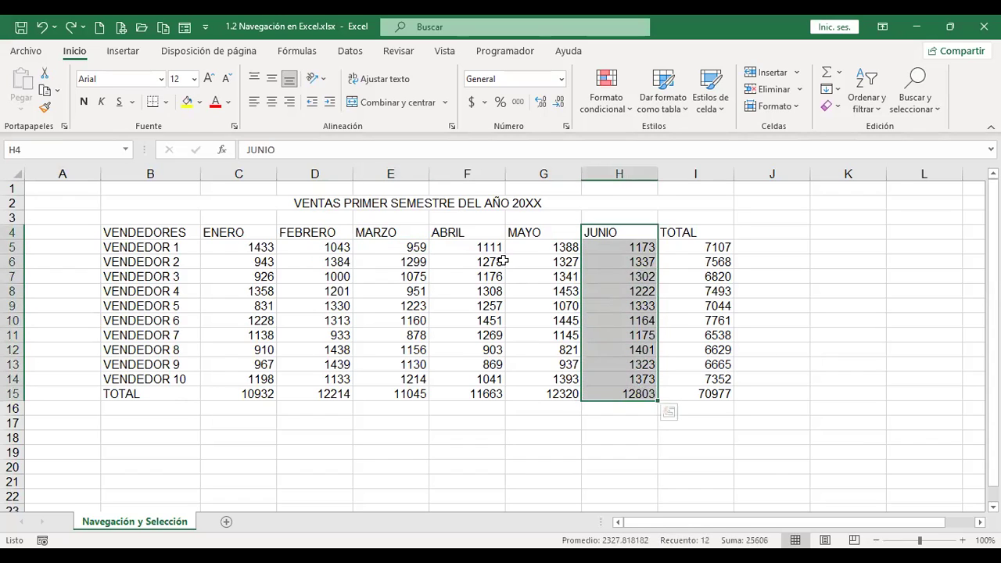
drag(488, 232, 488, 386)
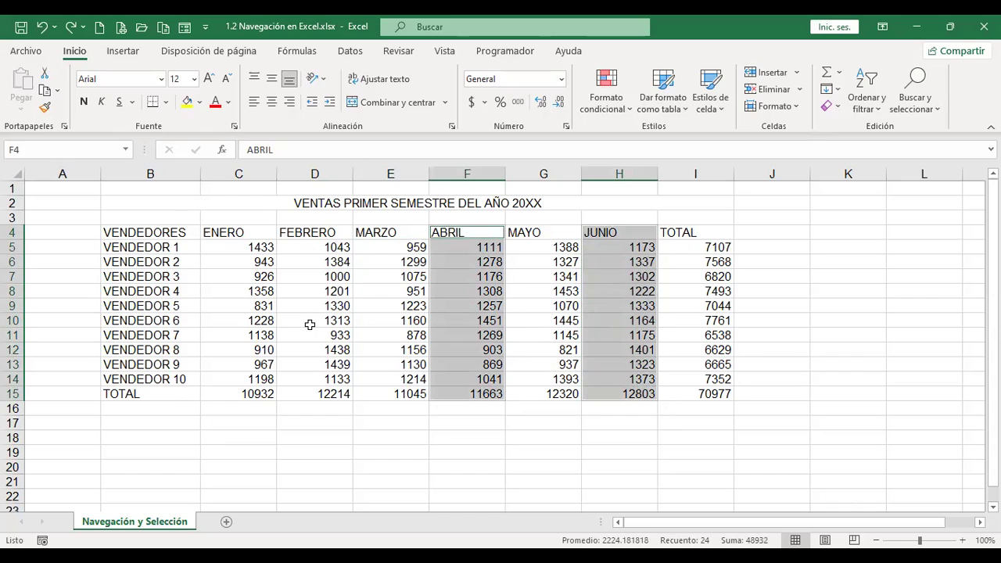
Step: Select B9 and add the separate ranges D7:D9, H7:H11 and I11:I14 to the selection
click(133, 303)
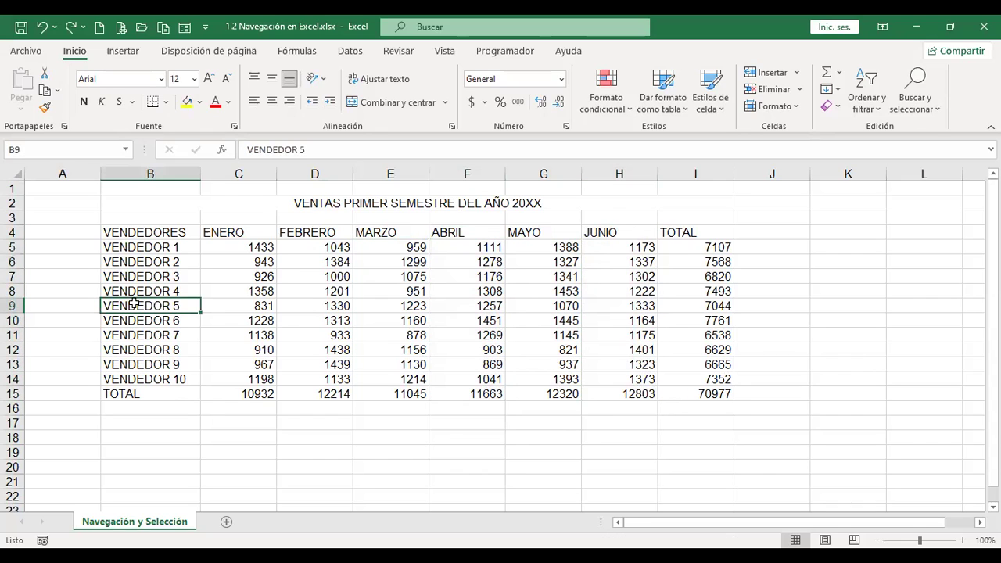
ctrl+drag(308, 274, 308, 300)
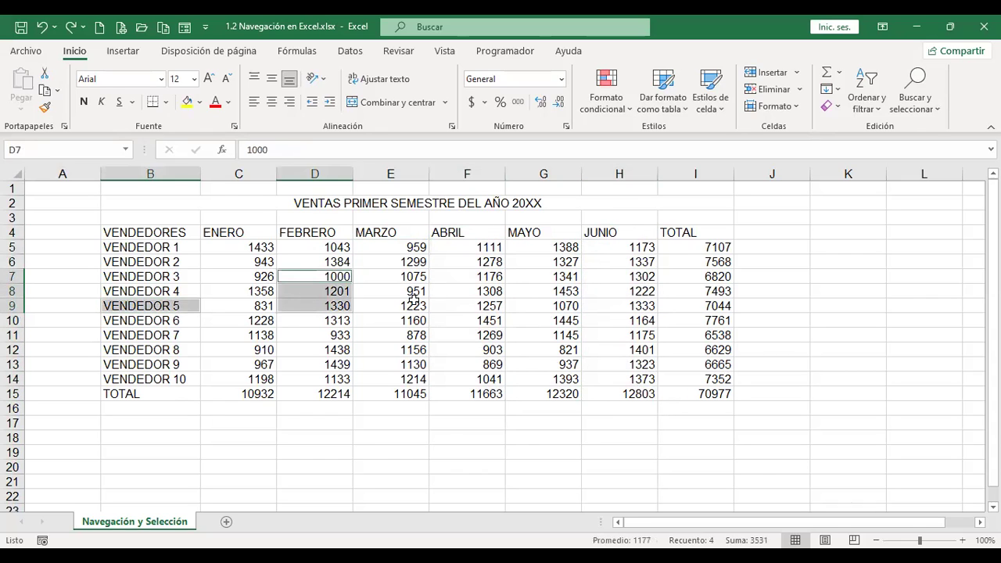
ctrl+drag(646, 276, 649, 332)
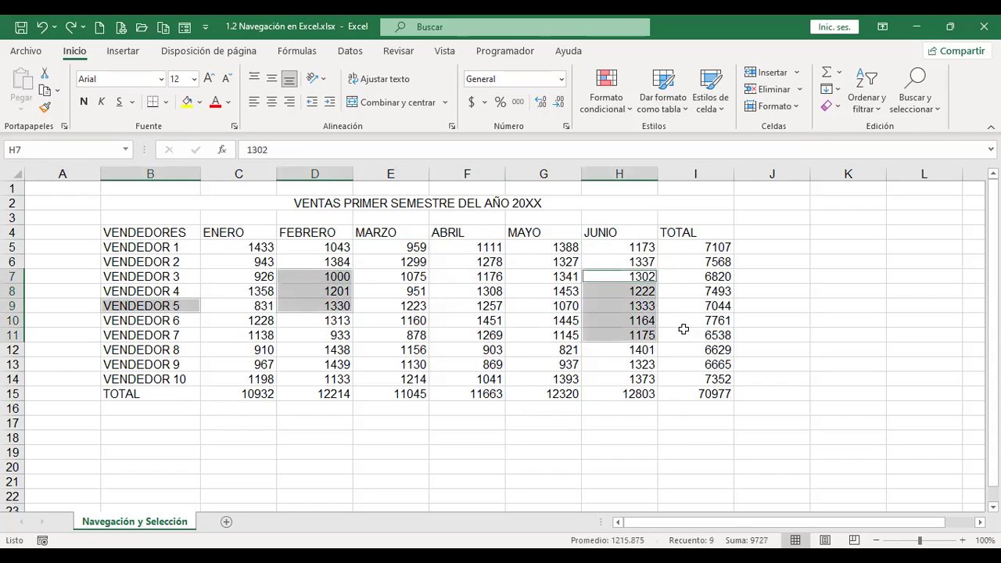
ctrl+drag(712, 335, 711, 383)
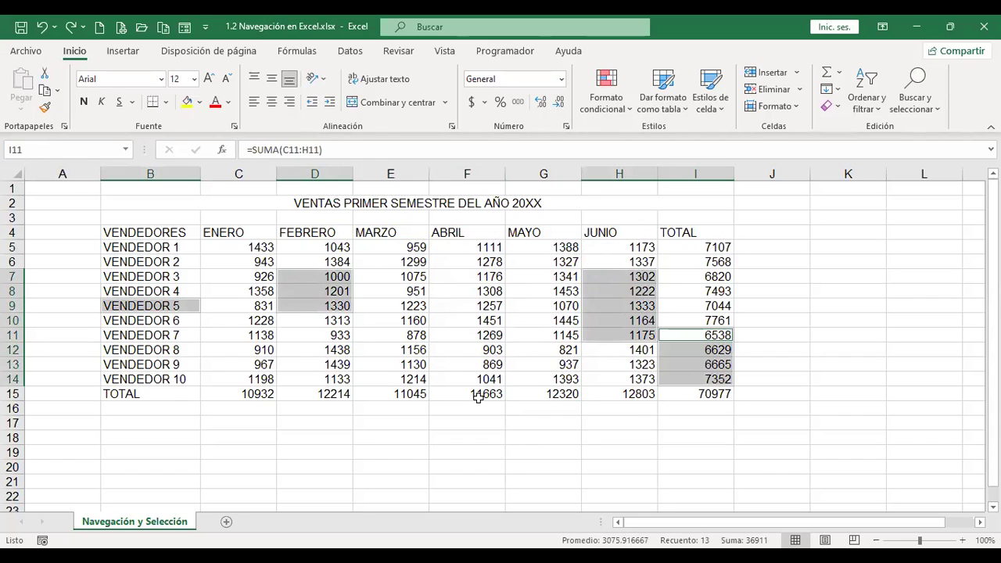
Step: Move the active cell from I11 cell by cell to F17, and return to A1
key(Left)
key(Left)
key(Left)
key(Down)
key(Down)
key(Down)
key(Down)
key(Down)
key(Down)
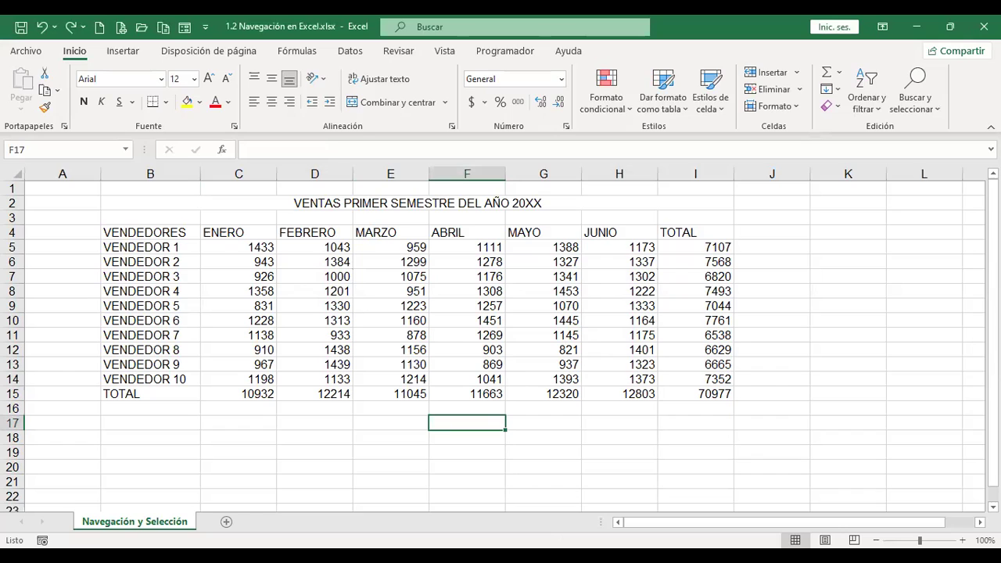
key(ctrl+Home)
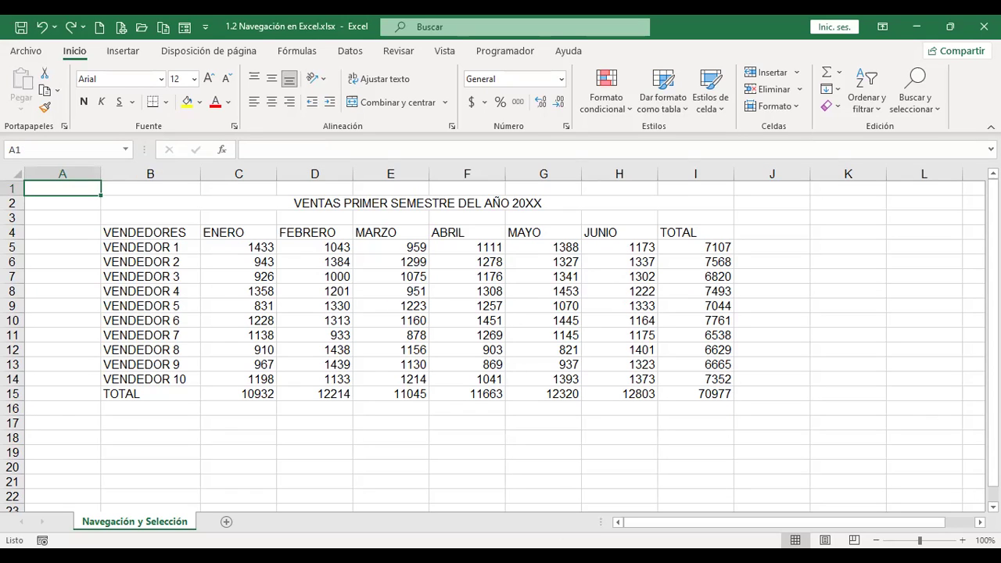
Step: Jump to the last used cell, I15, and move down column I one screen at a time
key(ctrl+End)
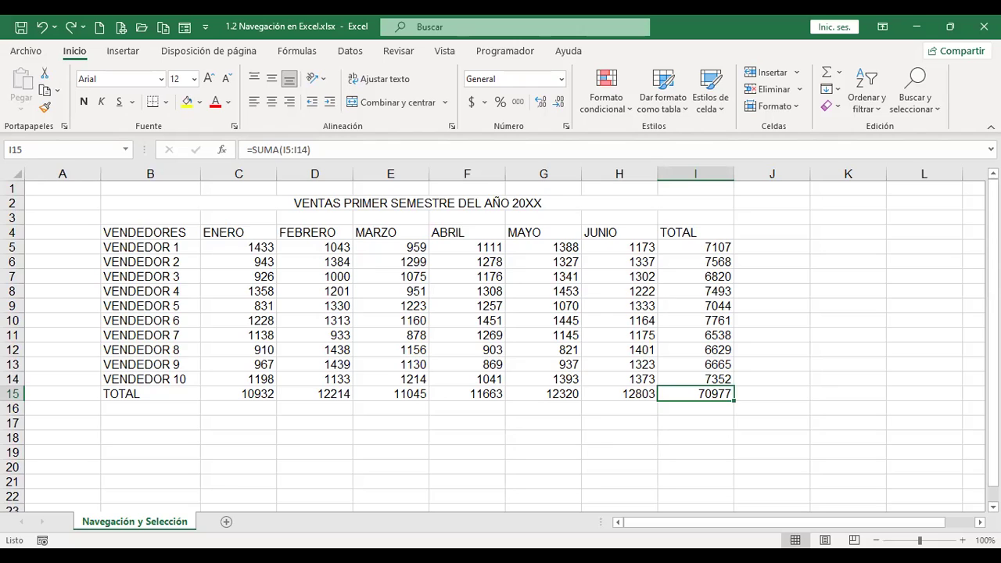
key(Page_Down)
key(Page_Down)
key(Page_Down)
key(Page_Down)
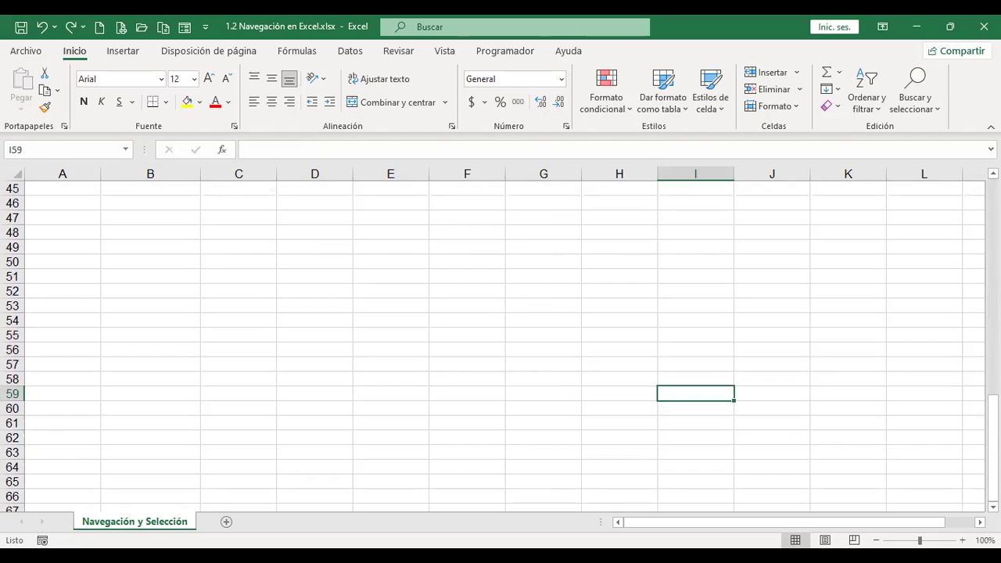
key(Page_Down)
key(Page_Down)
key(Page_Down)
key(Page_Down)
key(Page_Down)
key(Page_Down)
key(Page_Down)
Step: Move back up column I one screen at a time to I169, and return to A1
key(Page_Up)
key(Page_Up)
key(Page_Up)
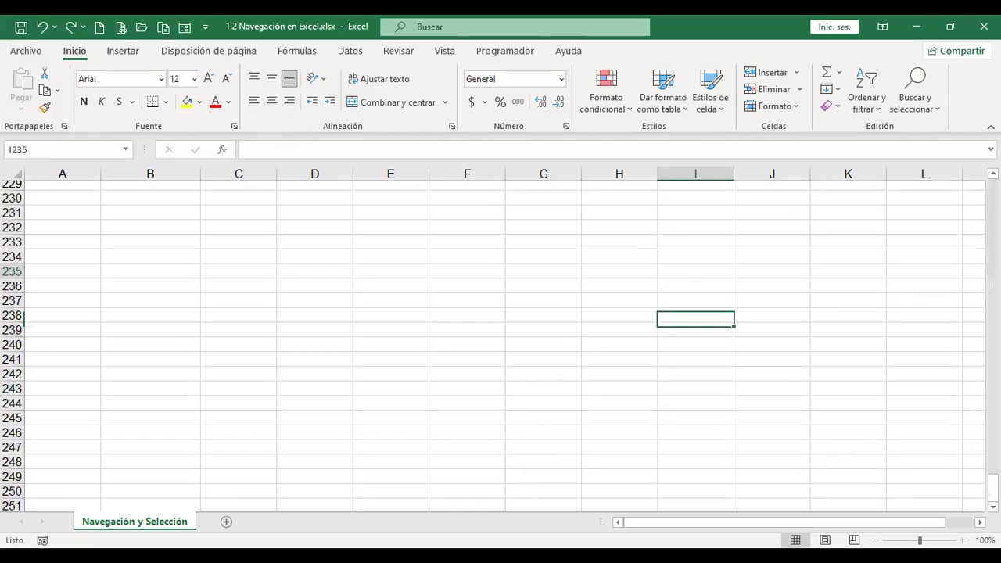
key(Page_Up)
key(Page_Up)
key(Page_Up)
key(Page_Up)
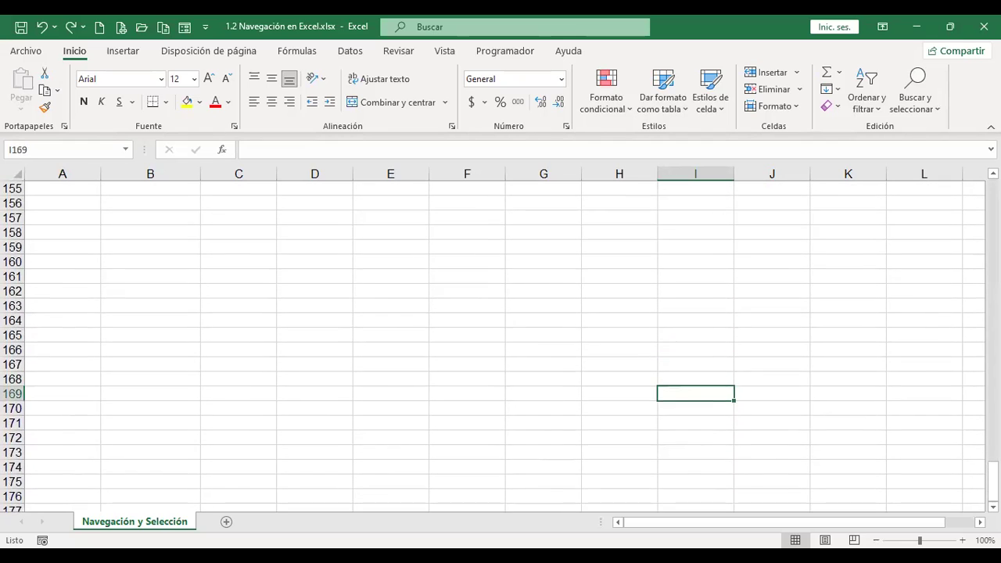
key(ctrl+Home)
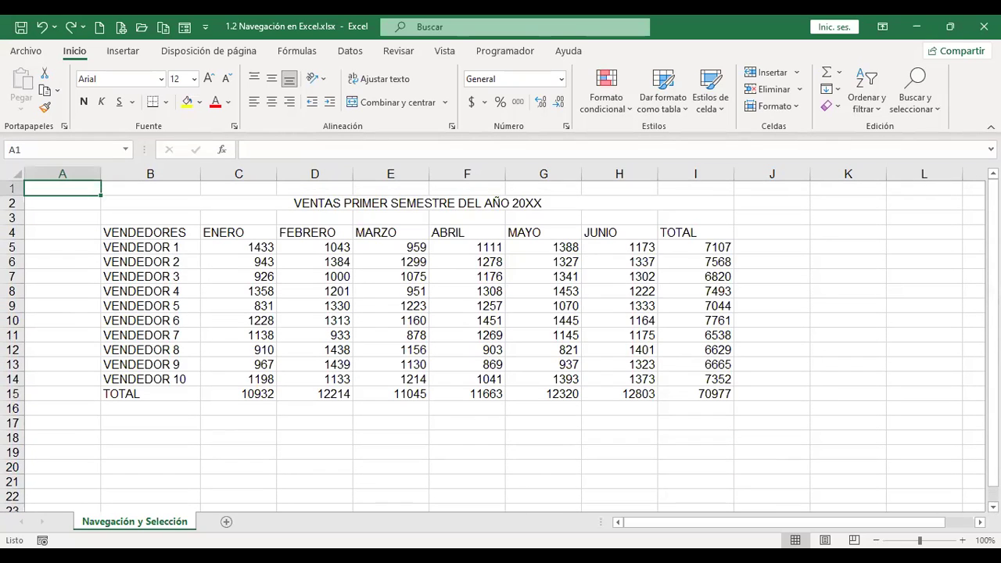
Step: Move down column A screen by screen to A89, and jump to the last used cell, I15
key(Page_Down)
key(Page_Down)
key(Page_Down)
key(Page_Down)
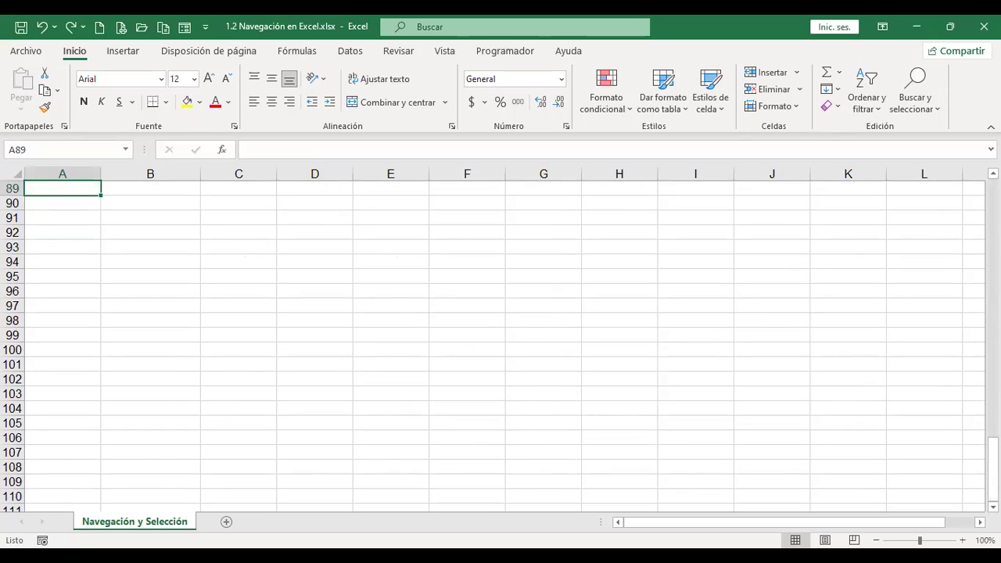
key(ctrl+End)
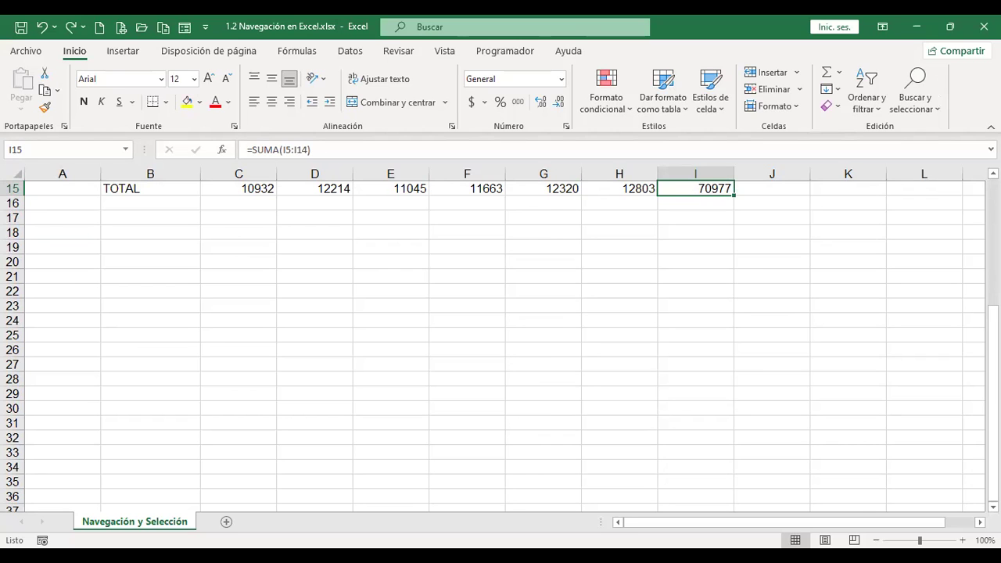
Step: Return to A1 and jump to the last row of column A, A1048576, and back up to A1
key(ctrl+Home)
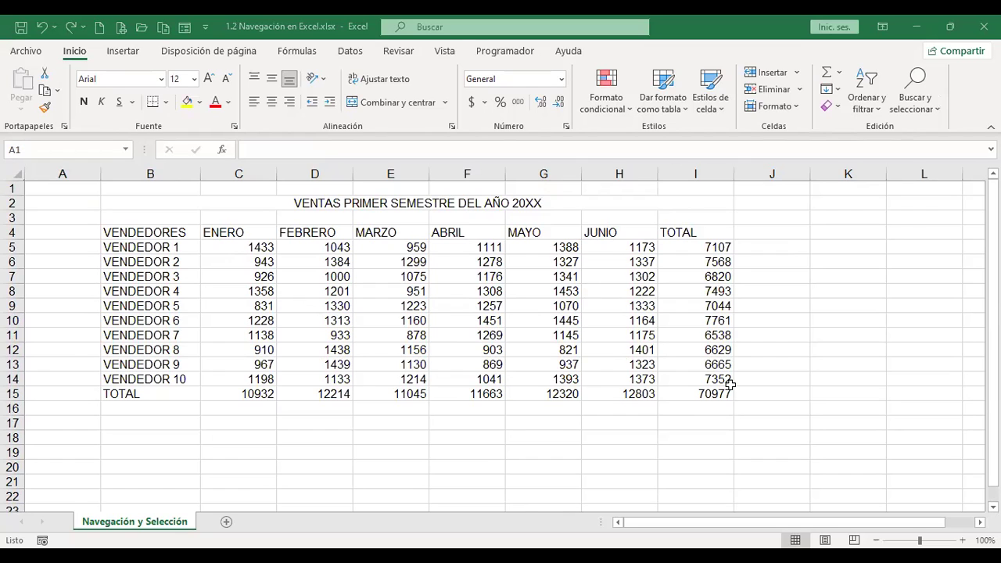
key(ctrl+Down)
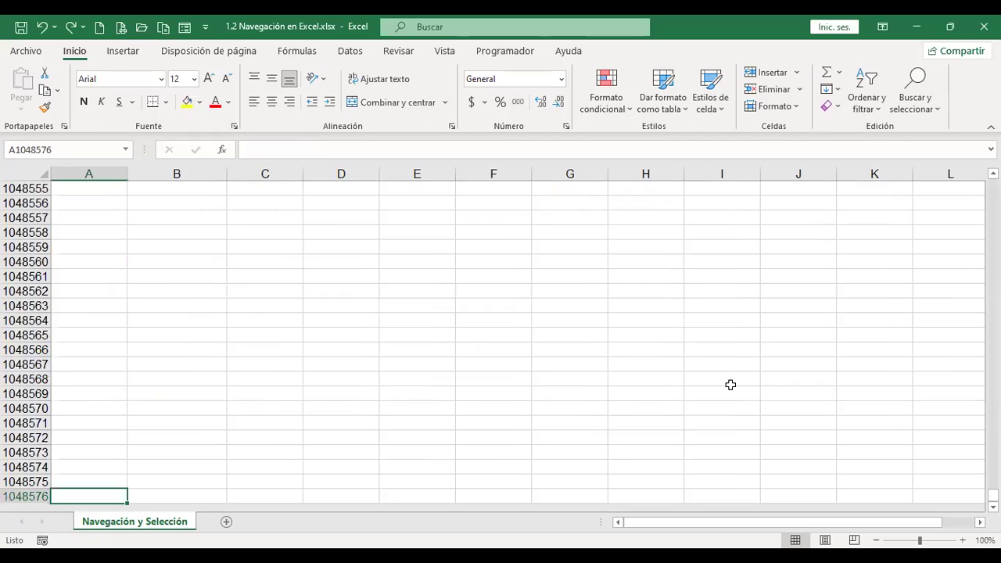
key(ctrl+Up)
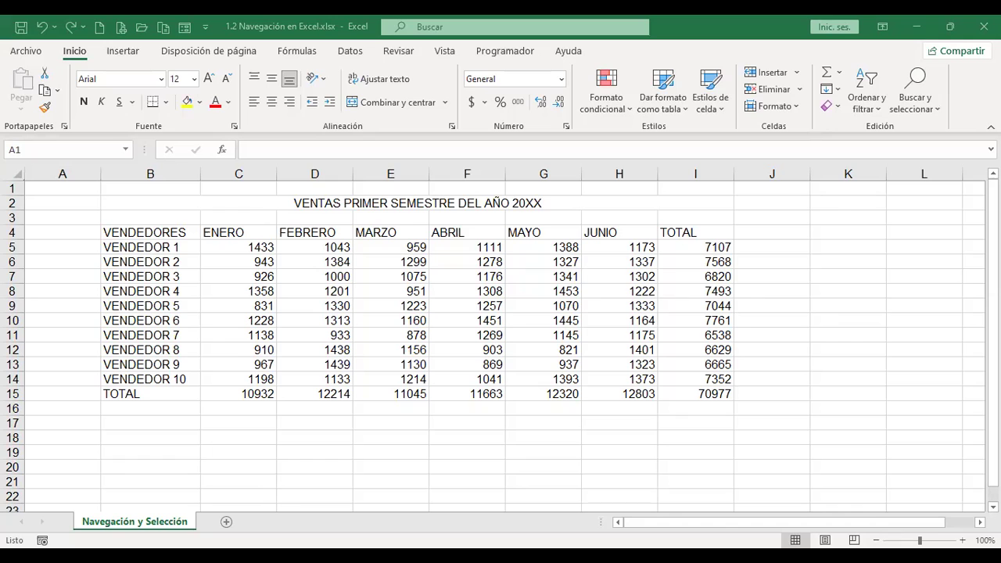
Step: Paste the copied keyboard picture at B19 and enlarge it to span columns B to K, down to row 38
click(154, 454)
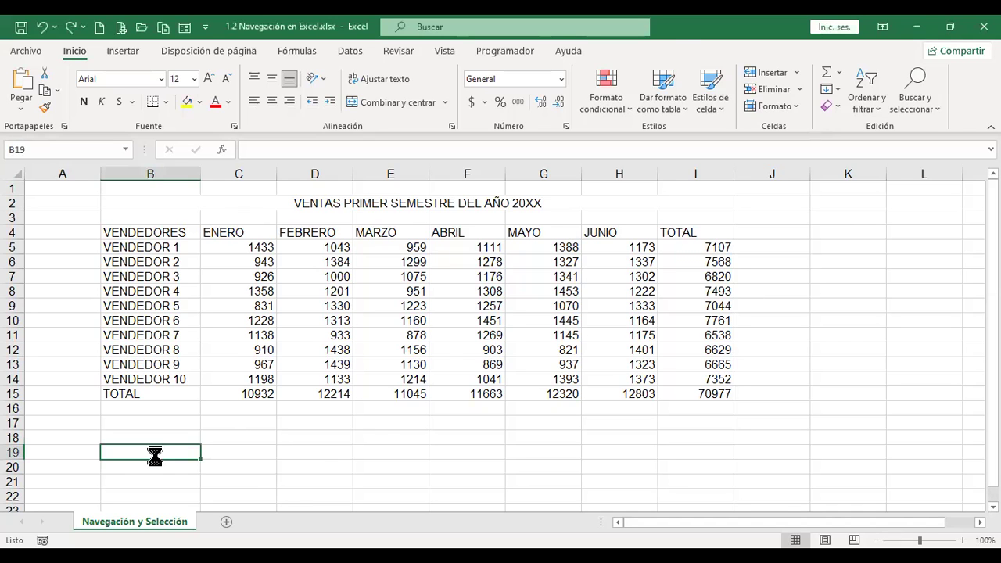
scroll(520, 386, down, 4)
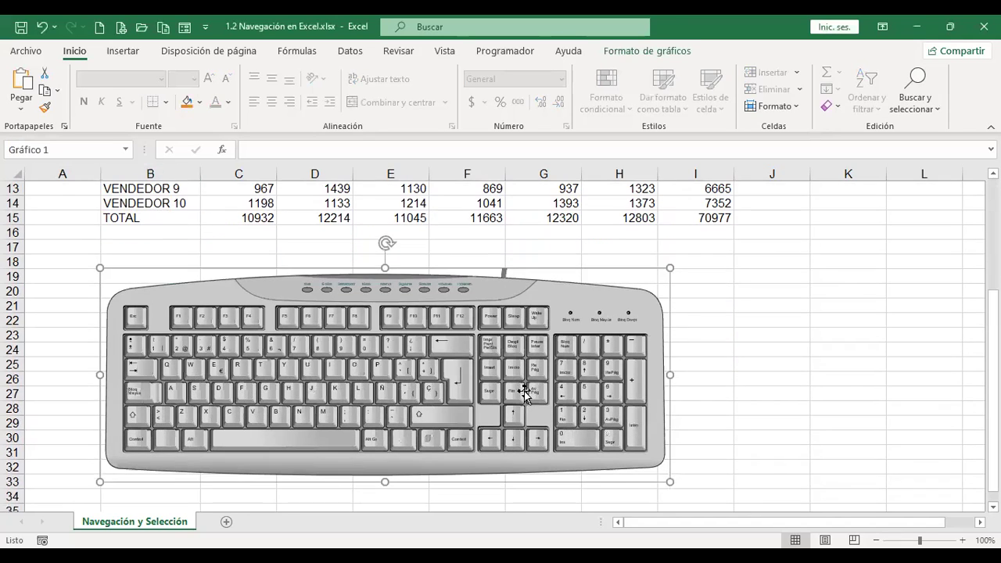
scroll(700, 350, down, 2)
drag(671, 396, 716, 410)
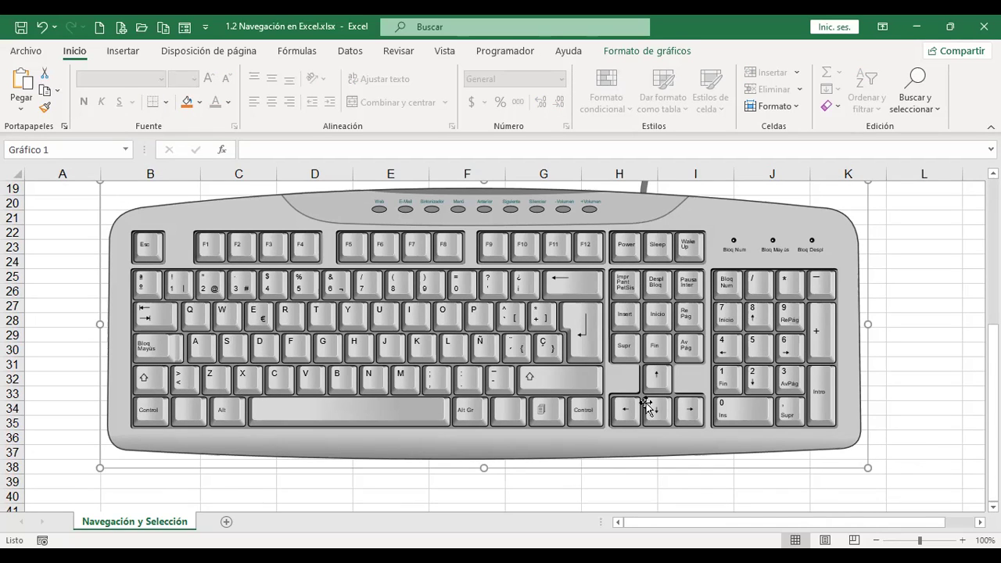
Step: Deselect the keyboard picture by selecting J11, move to J10, and jump up to J1
scroll(729, 402, up, 5)
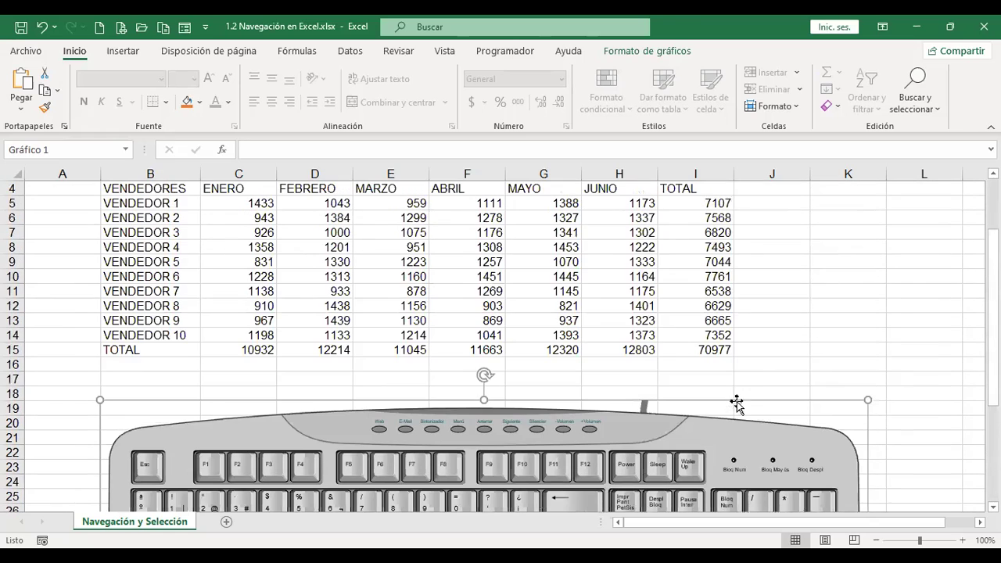
click(779, 291)
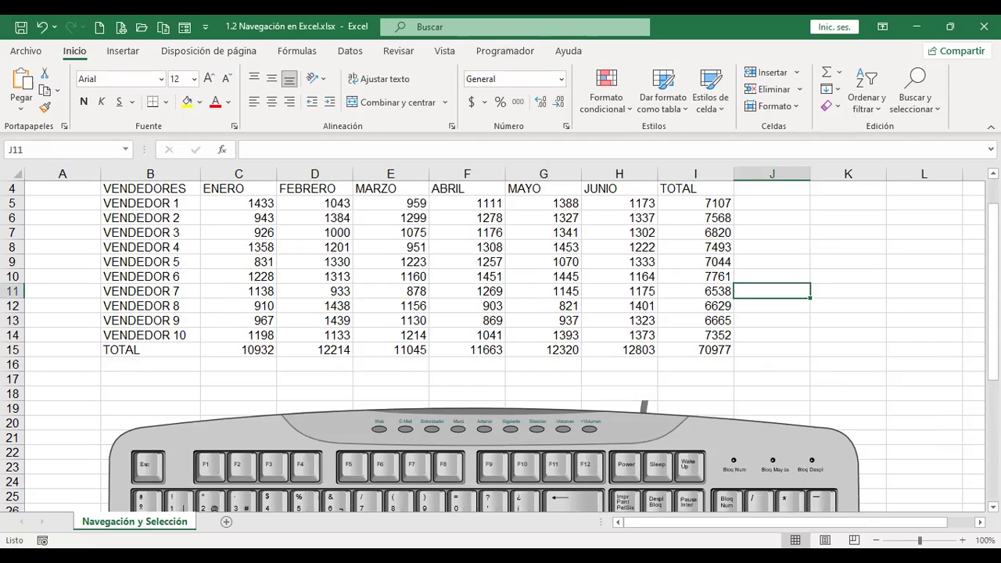
click(772, 276)
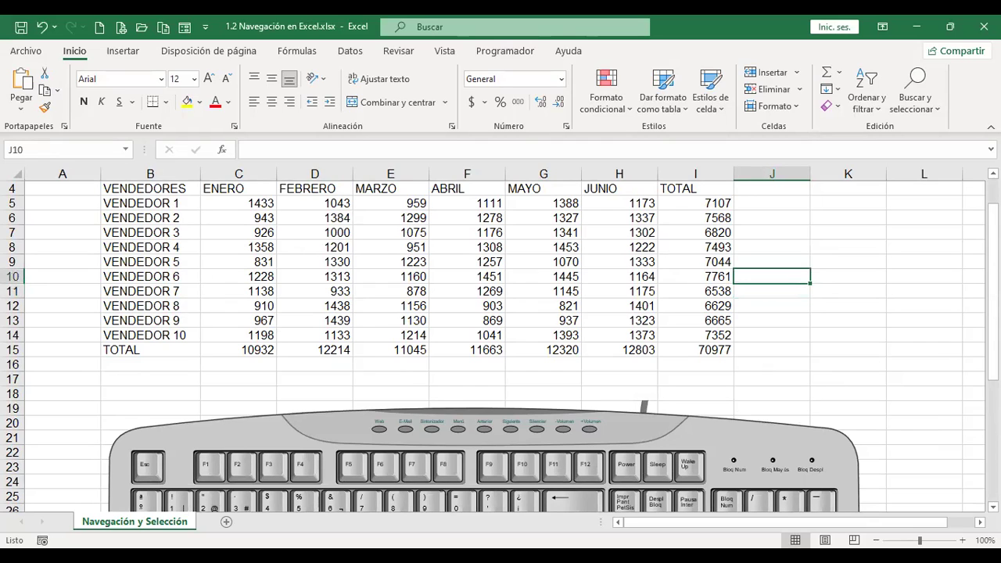
key(ctrl+Up)
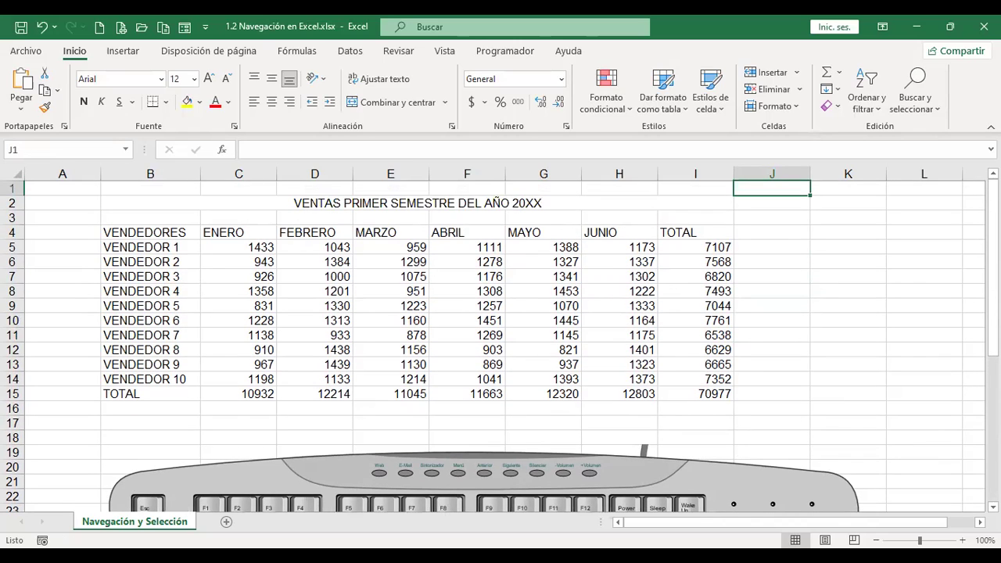
Step: Jump from J1 to the sheet's last row, across to A1048576, and to the last column at XFD1048576
key(End)
key(Down)
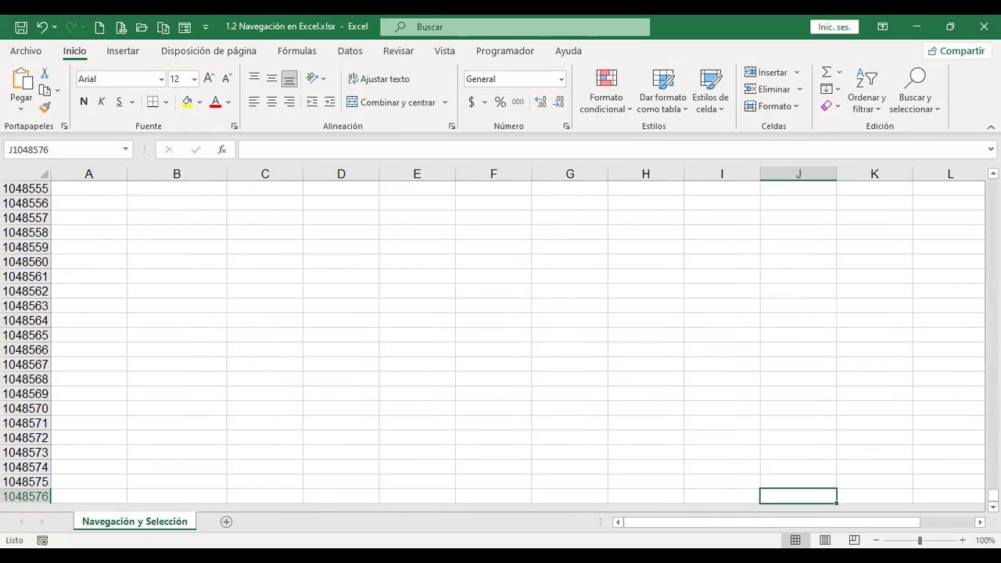
key(End)
key(Left)
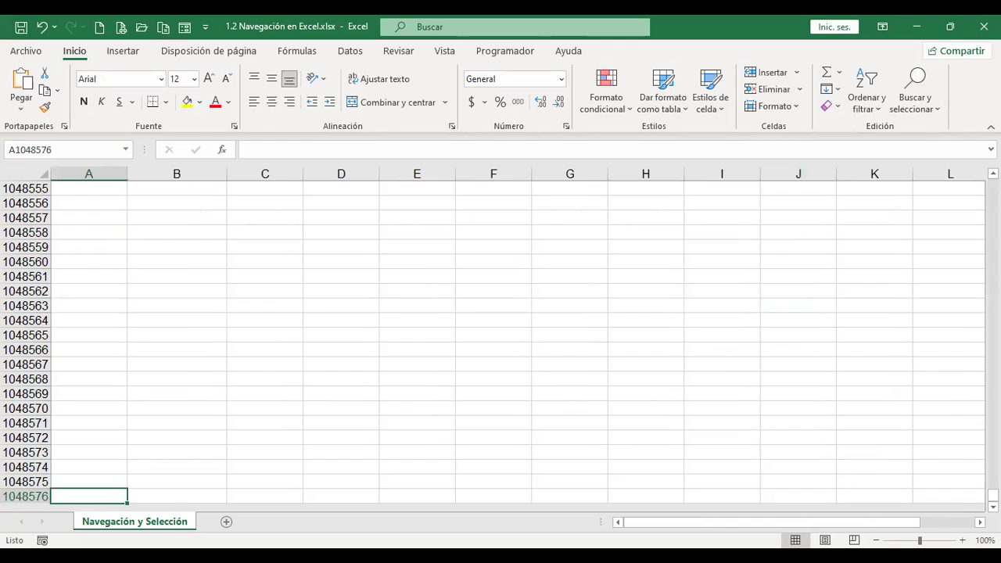
key(End)
key(Right)
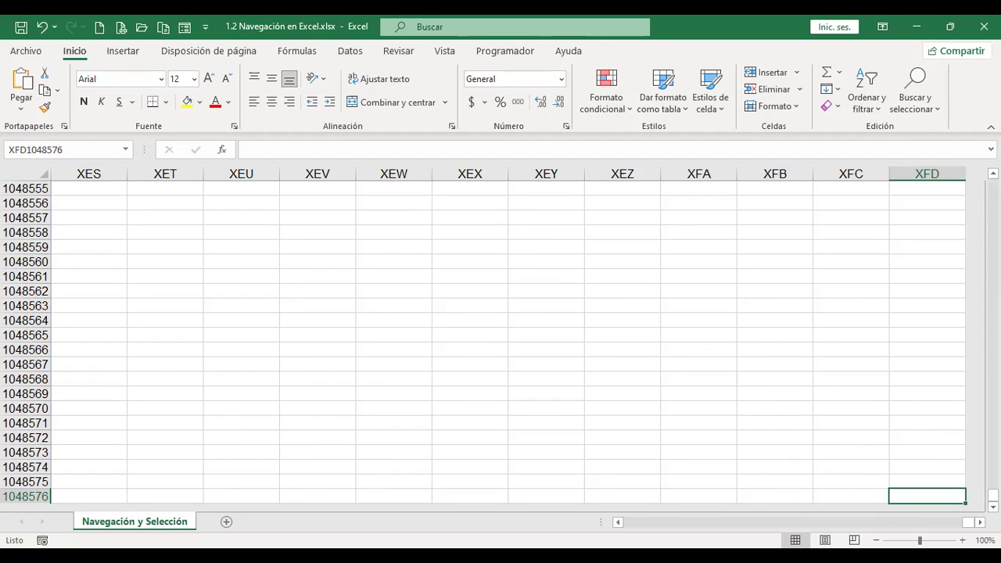
Step: Select cell WYZ924487, away from the sheet's last row and column
scroll(625, 532, left, 8)
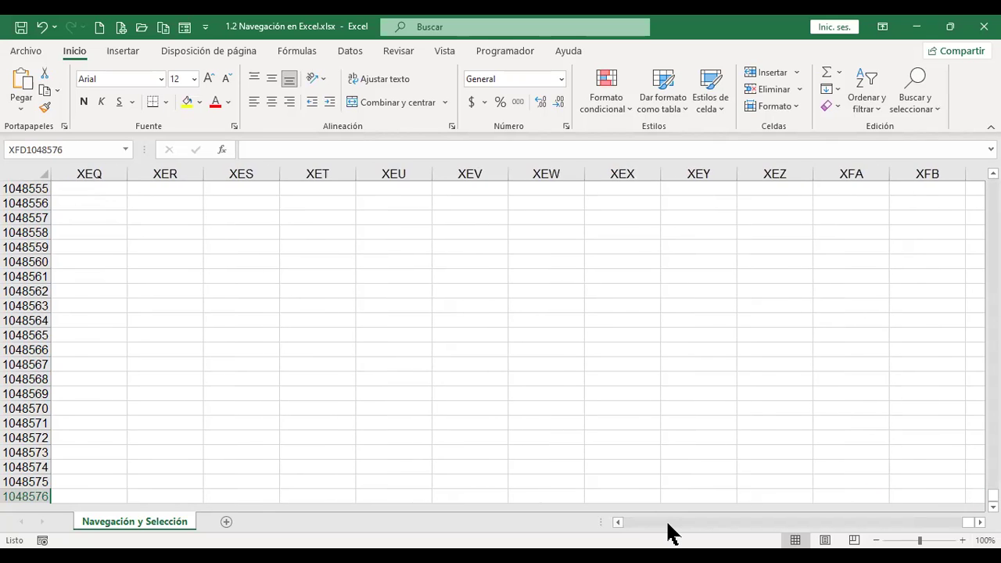
scroll(669, 534, left, 15)
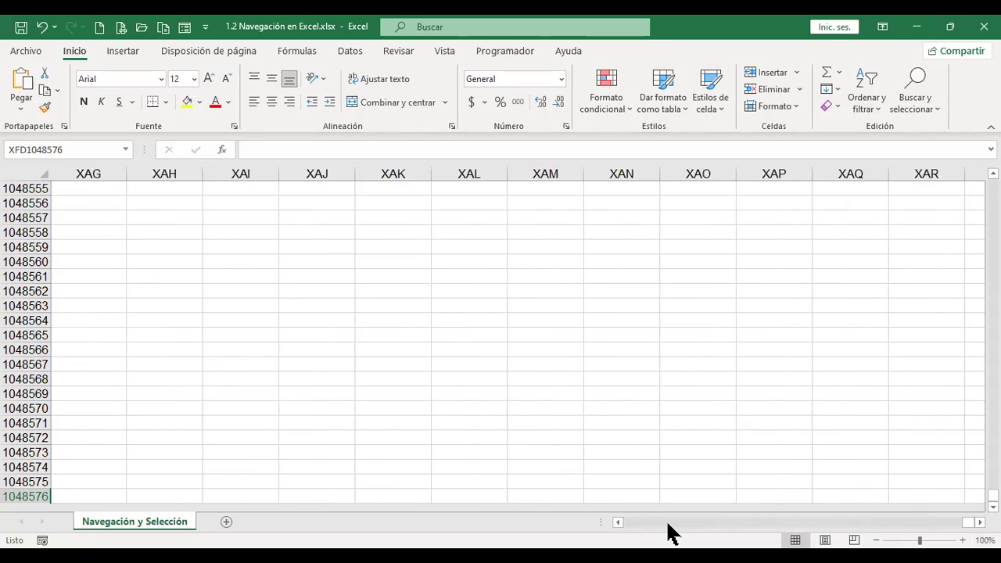
scroll(688, 528, left, 1)
scroll(757, 491, up, 20)
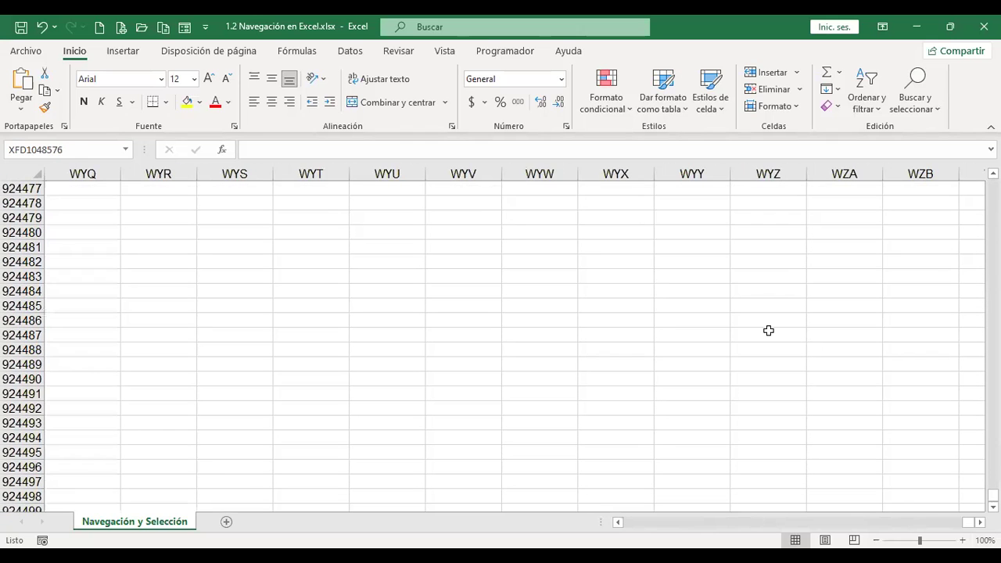
click(769, 330)
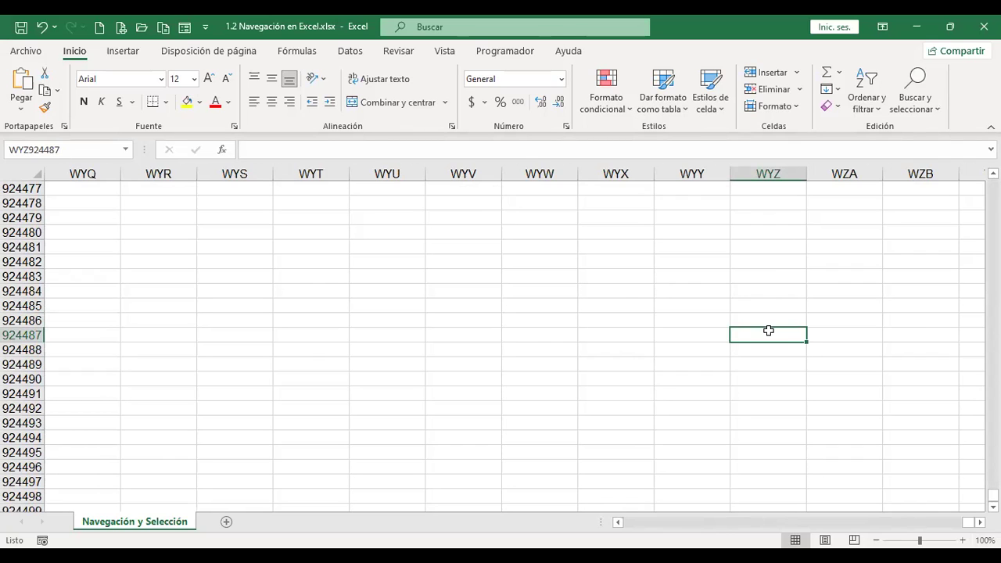
Step: Return to cell A1 of the sales sheet and add a new blank worksheet to the workbook
key(ctrl+Home)
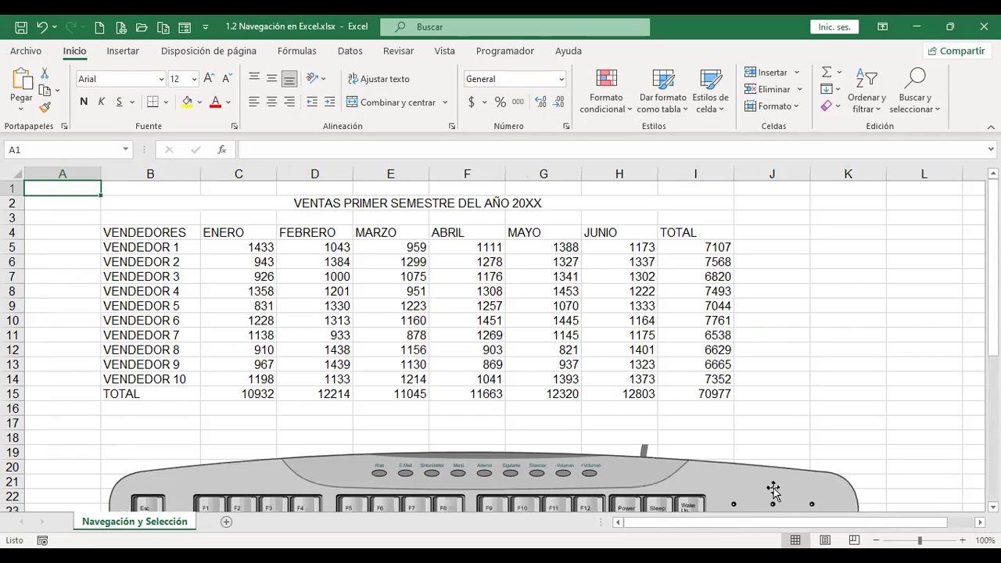
click(721, 499)
click(226, 523)
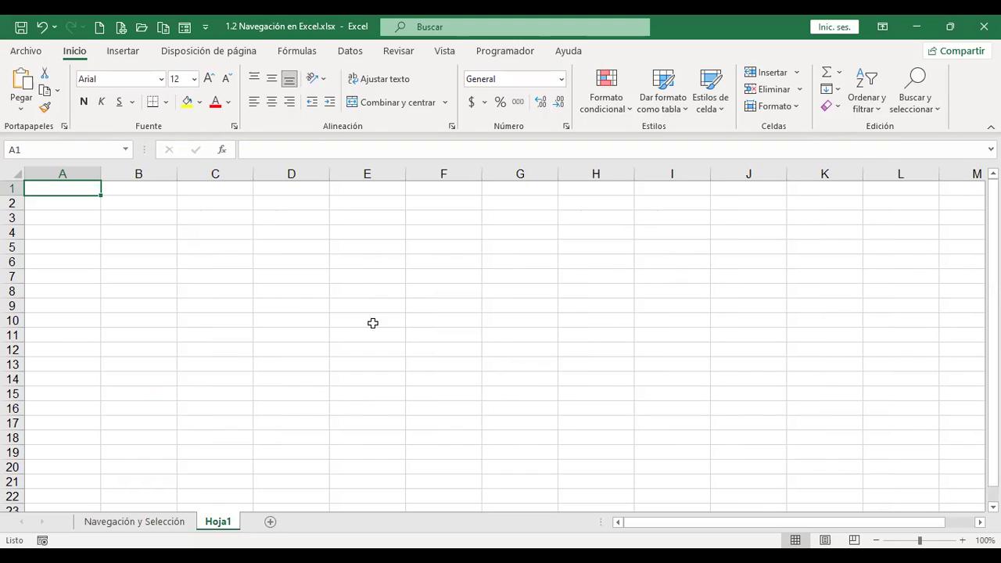
Step: Switch back and forth between the Navegación y Selección and Hoja1 sheets, finishing on Navegación y Selección
click(164, 525)
click(216, 527)
click(177, 526)
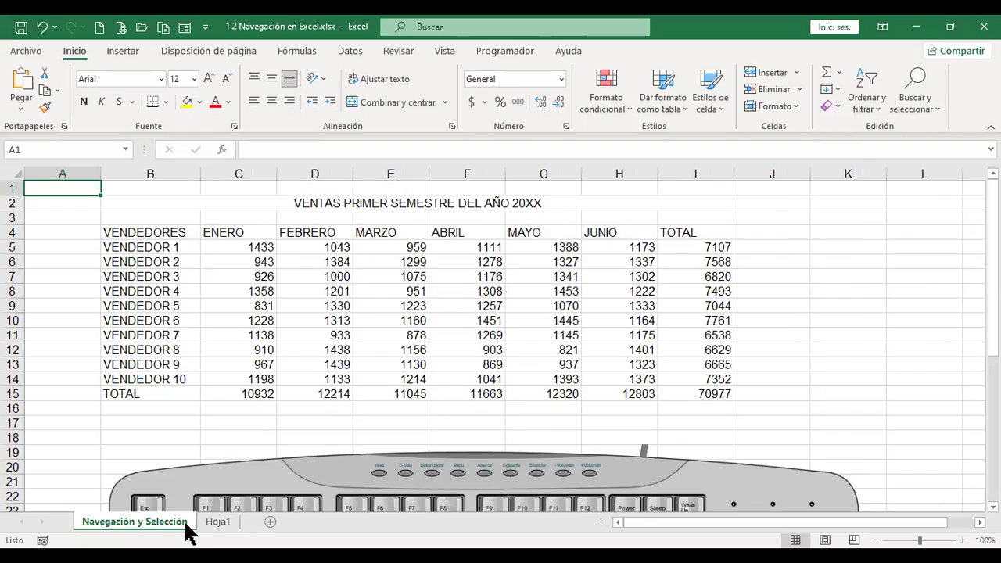
click(217, 526)
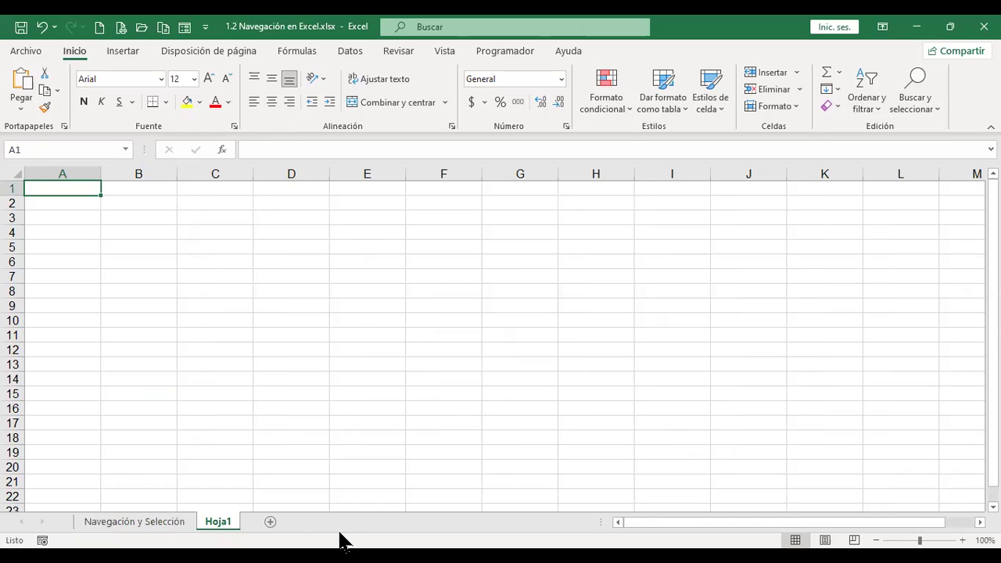
click(151, 529)
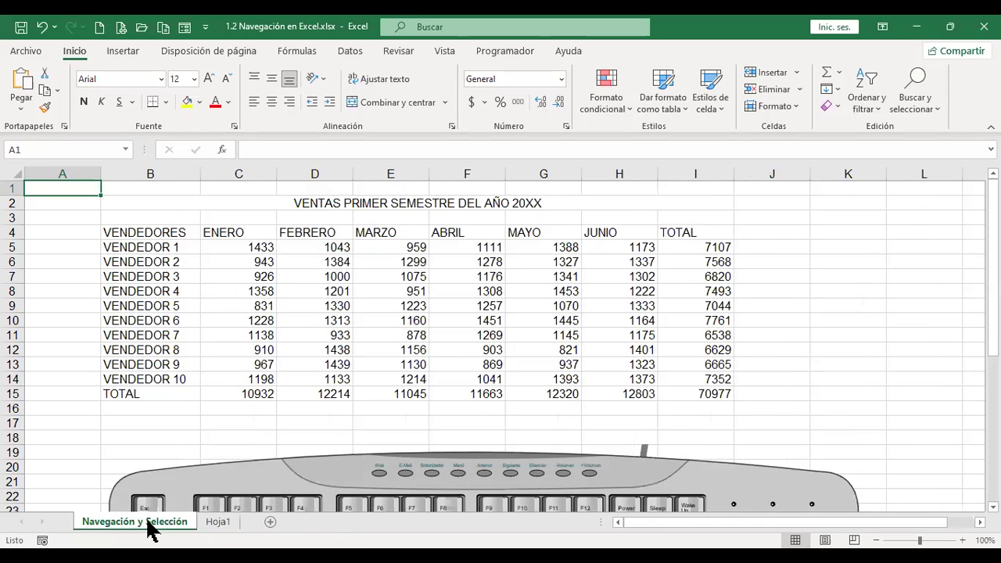
click(227, 528)
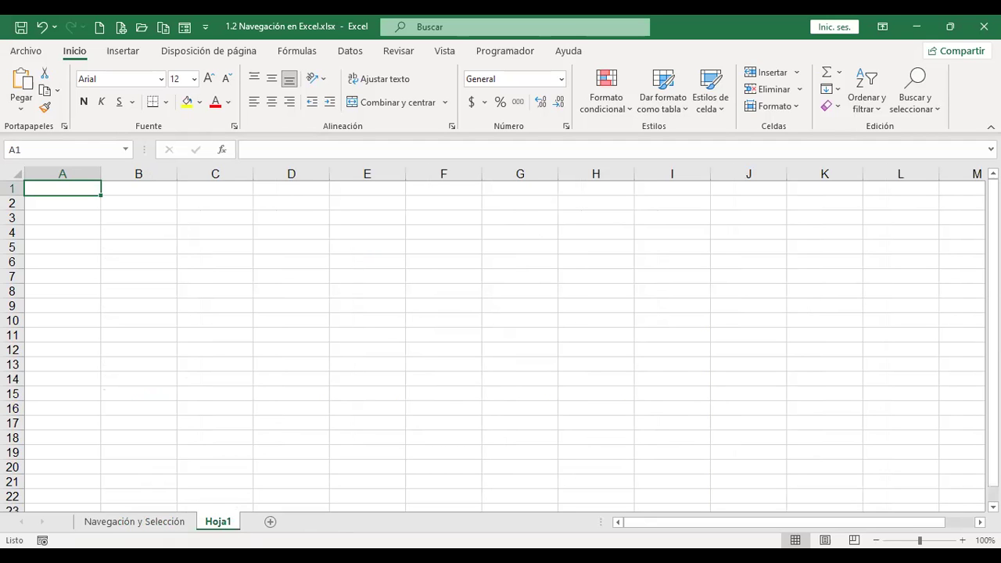
click(132, 524)
Step: Select cell J18 above the keyboard picture and alternate repeatedly between the next and previous sheets, finishing on Navegación y Selección
scroll(207, 456, down, 5)
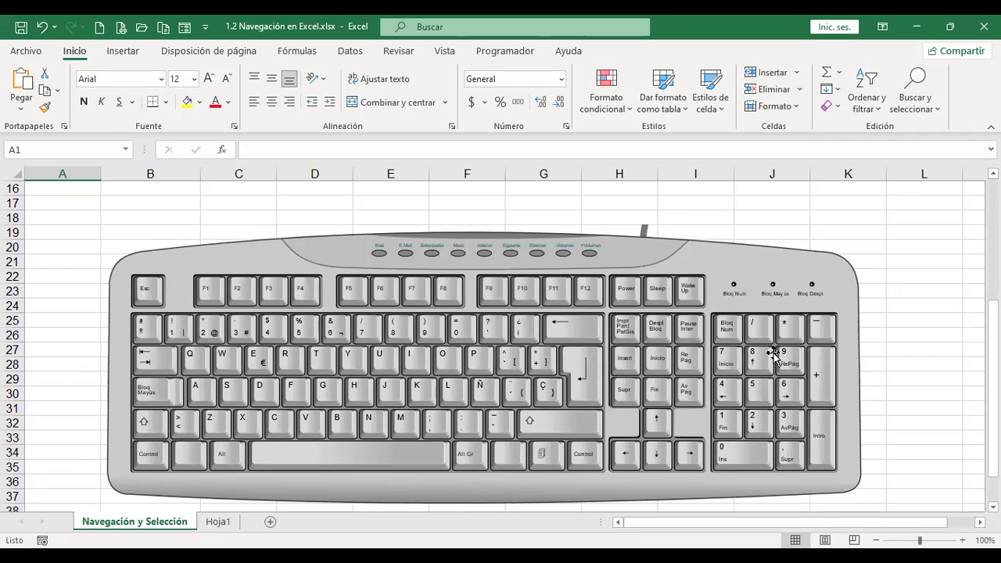
click(742, 214)
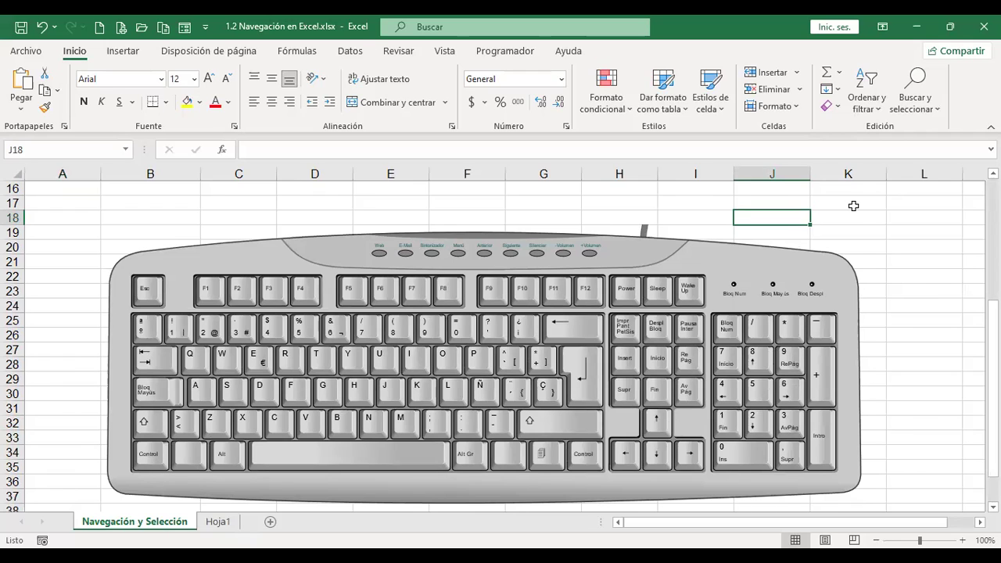
key(ctrl+Page_Down)
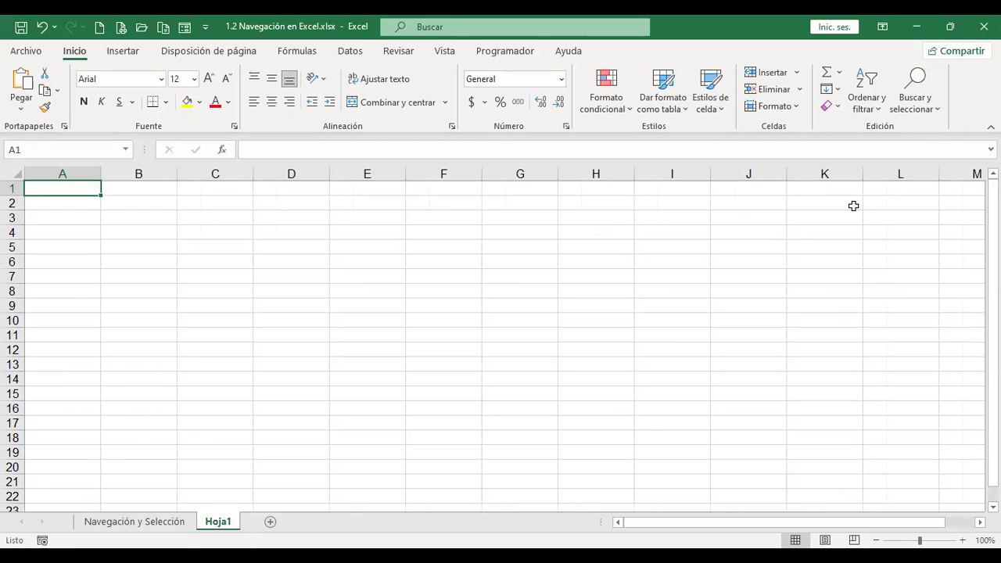
key(ctrl+Page_Up)
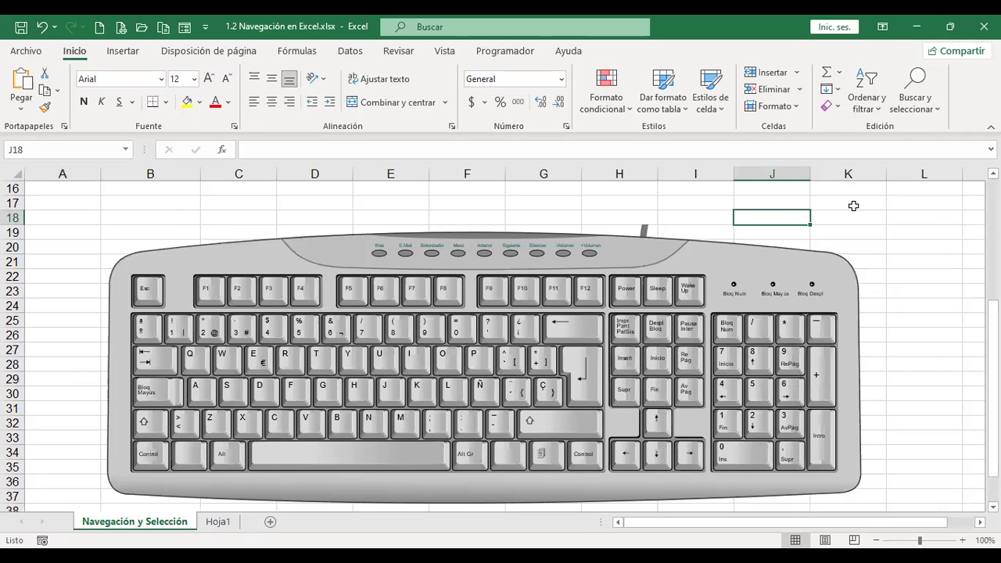
key(ctrl+Page_Down)
key(ctrl+Page_Up)
key(ctrl+Page_Down)
key(ctrl+Page_Up)
key(ctrl+Page_Down)
key(ctrl+Page_Up)
key(ctrl+Page_Down)
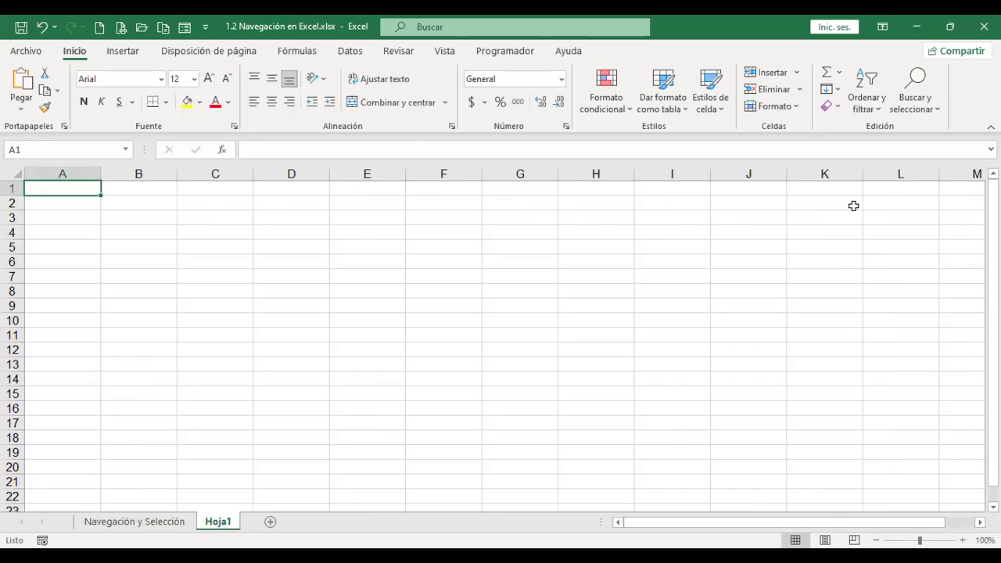
key(ctrl+Page_Up)
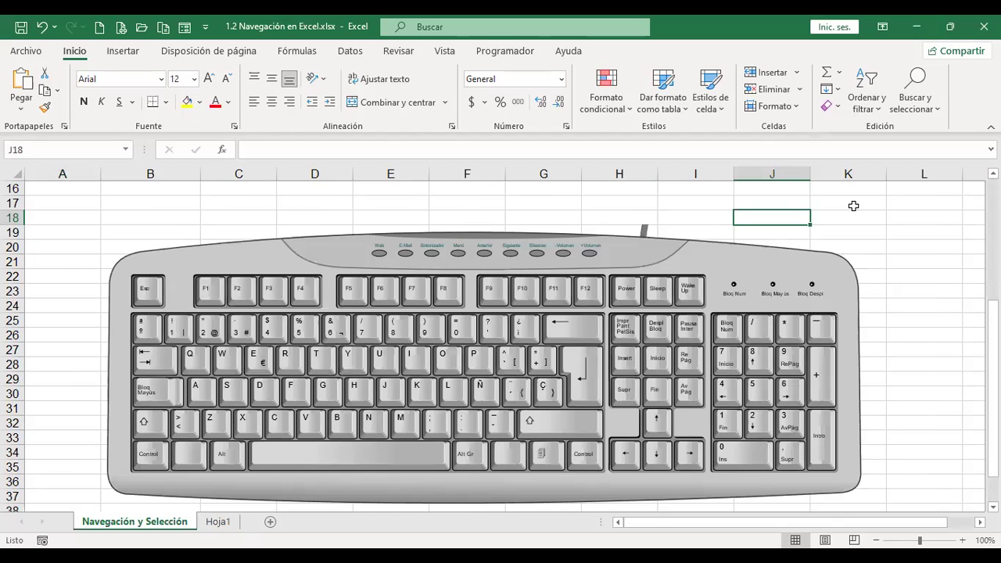
Step: Add three more blank worksheets between Navegación y Selección and Hoja1
click(271, 522)
click(313, 521)
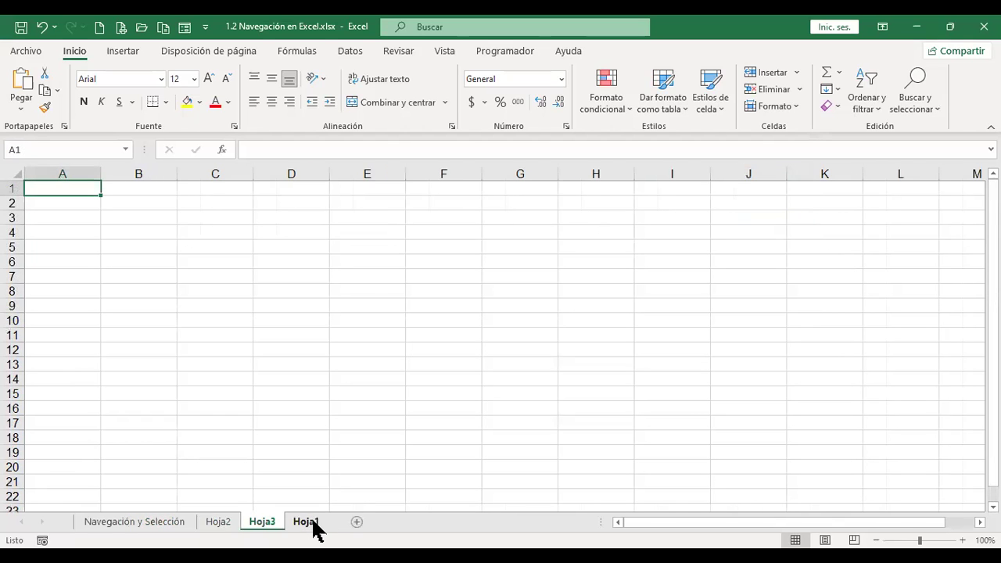
click(358, 522)
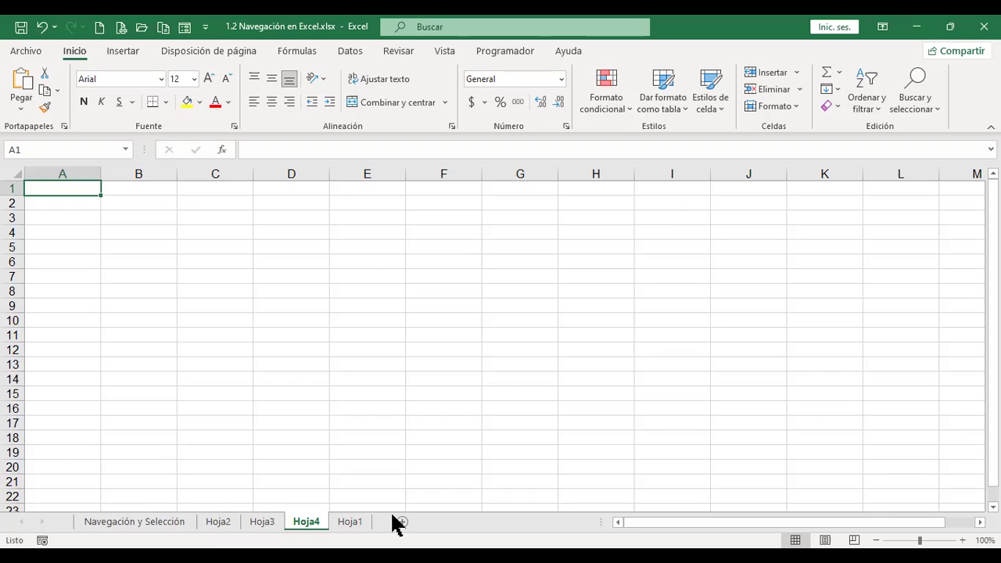
Step: Move back sheet by sheet from Hoja4 to Navegación y Selección and forward again to the last sheet, Hoja1
key(ctrl+Page_Up)
key(ctrl+Page_Up)
key(ctrl+Page_Up)
key(ctrl+Page_Down)
key(ctrl+Page_Down)
key(ctrl+Page_Down)
key(ctrl+Page_Down)
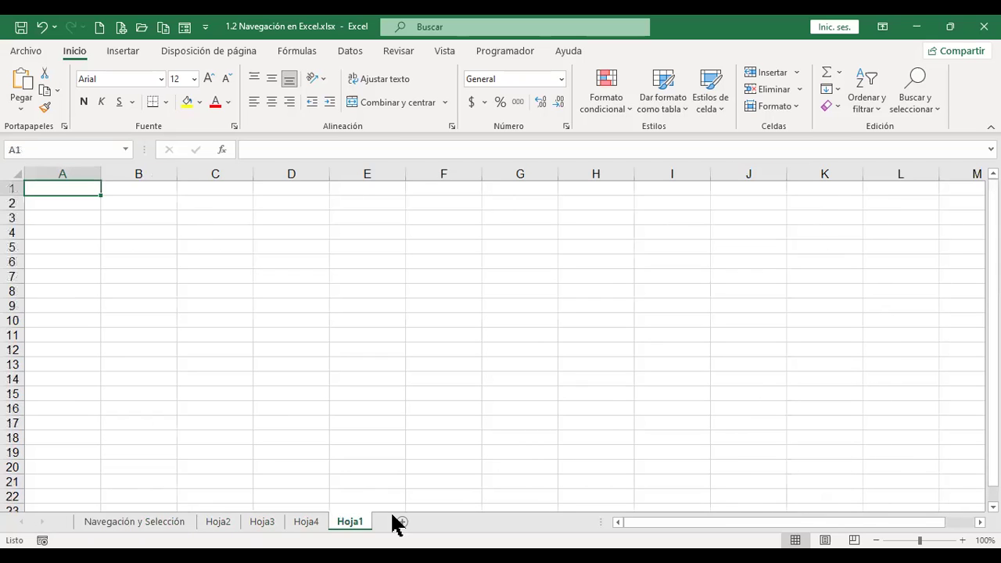
Step: Move back sheet by sheet from Hoja1 to Navegación y Selección and return to cell A1
key(ctrl+Page_Up)
key(ctrl+Page_Up)
key(ctrl+Page_Up)
key(ctrl+Page_Up)
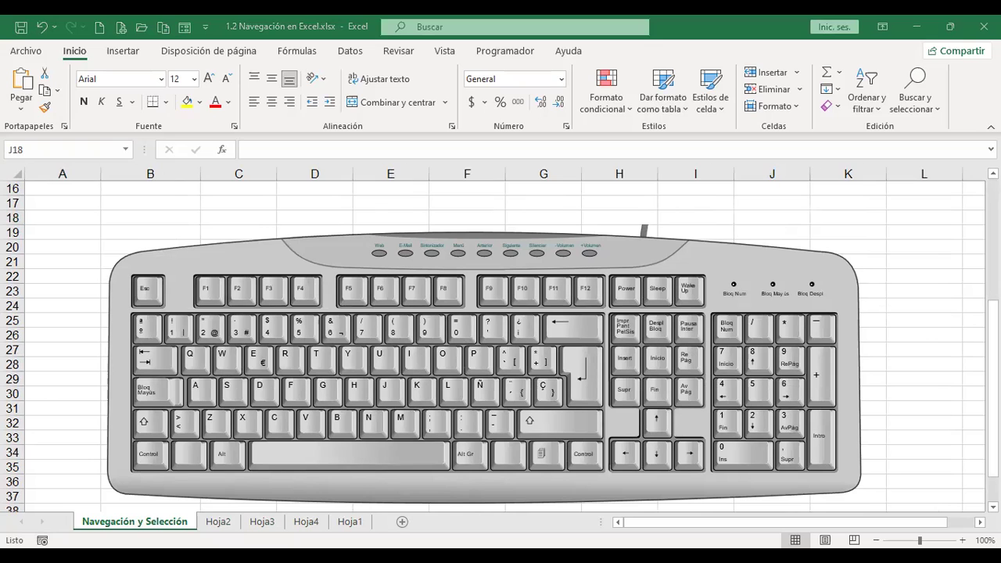
key(ctrl+Home)
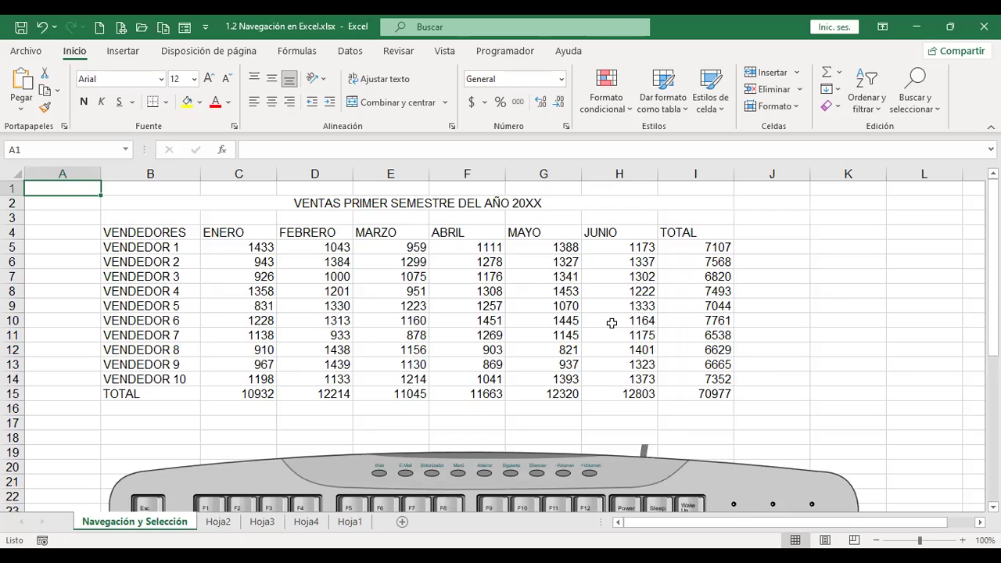
Step: Display the ribbon's access key hints and follow them to the font name setting for cell A1
scroll(612, 323, down, 7)
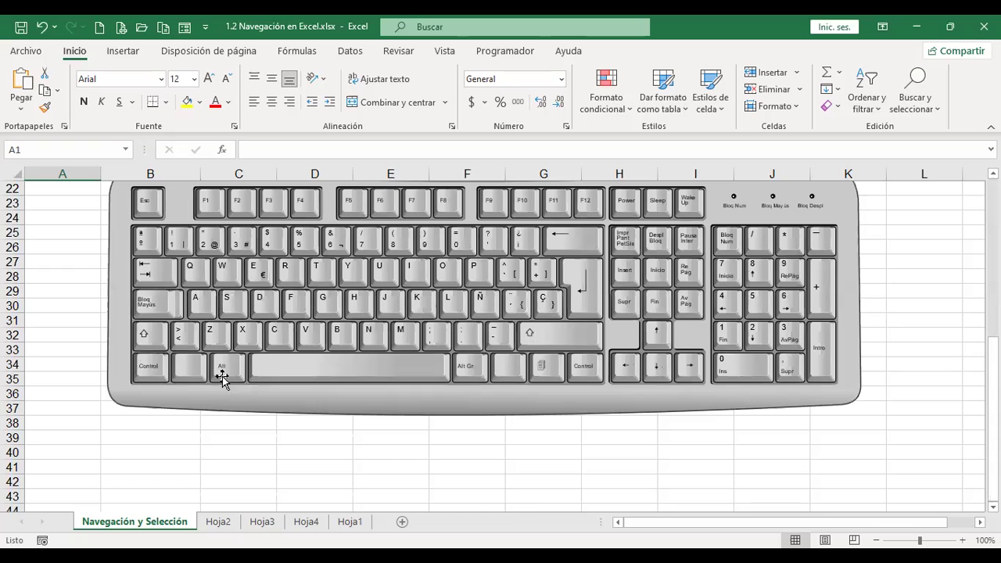
scroll(508, 370, up, 7)
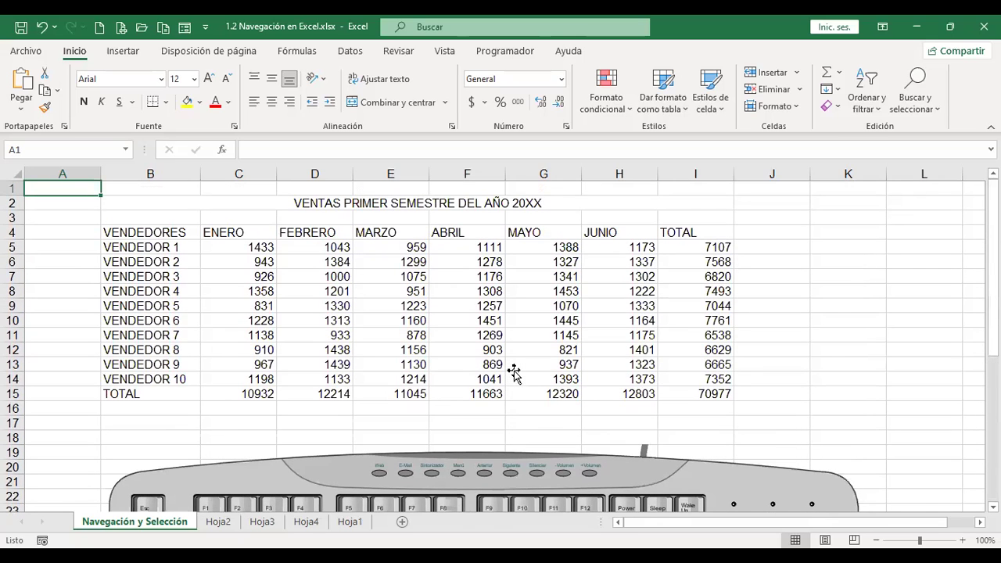
key(alt)
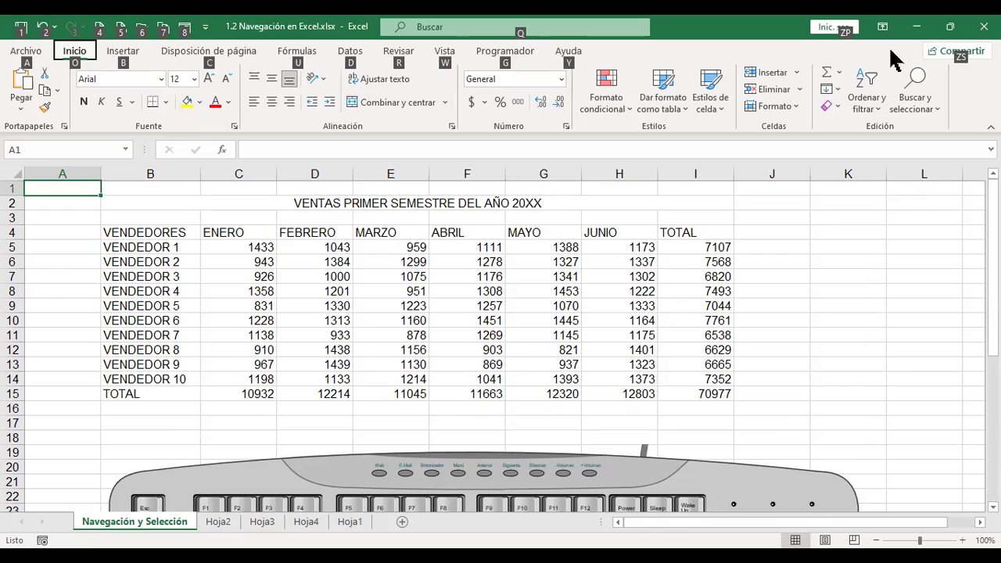
key(o)
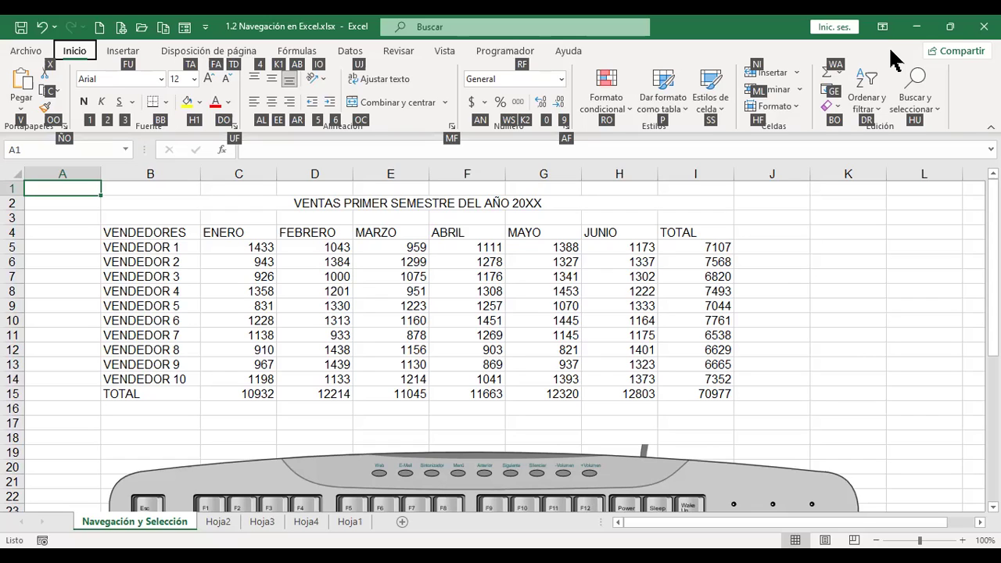
key(f)
key(f)
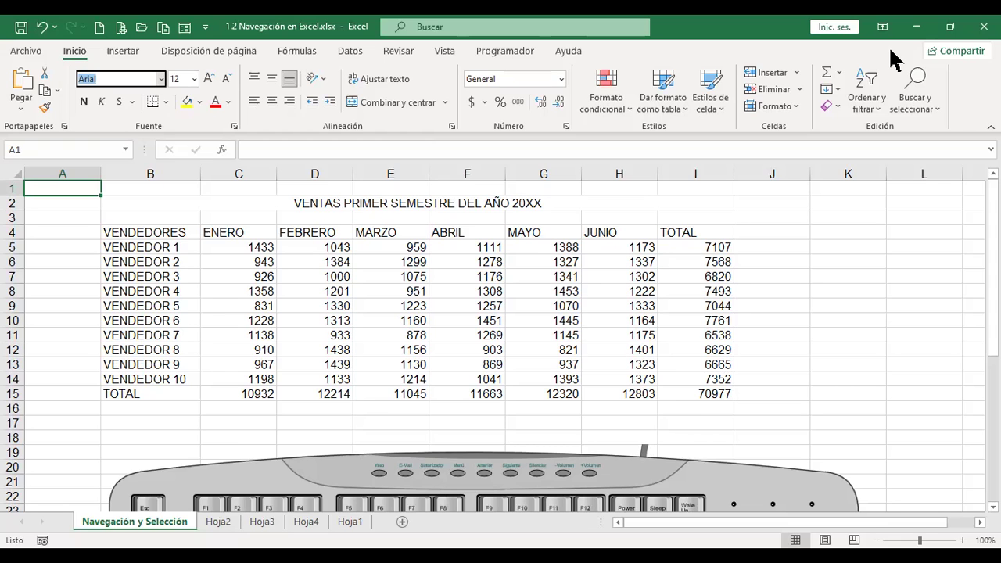
Step: Browse the available fonts down to Bambina and back up, and leave the font setting without applying any
scroll(308, 384, down, 6)
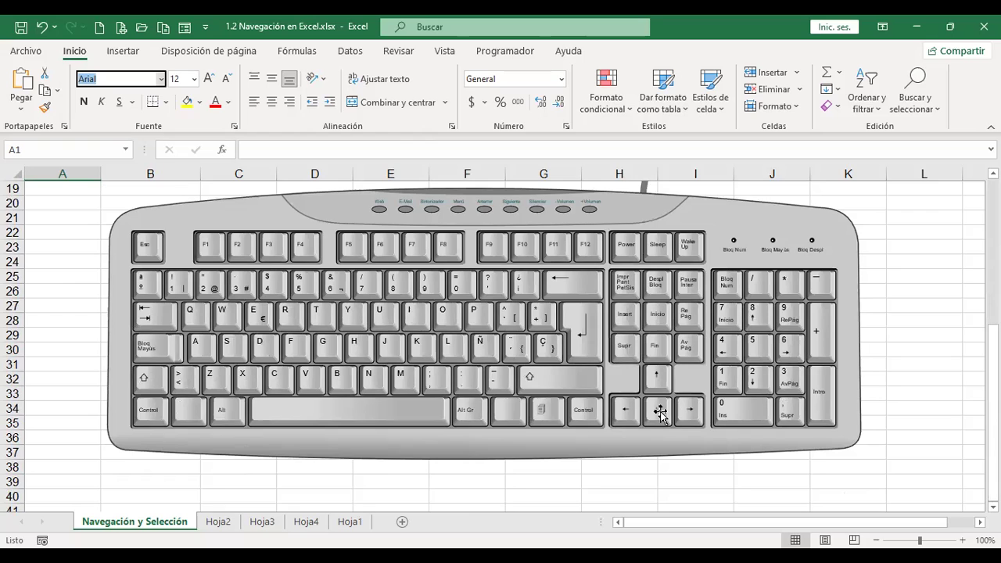
scroll(661, 414, up, 6)
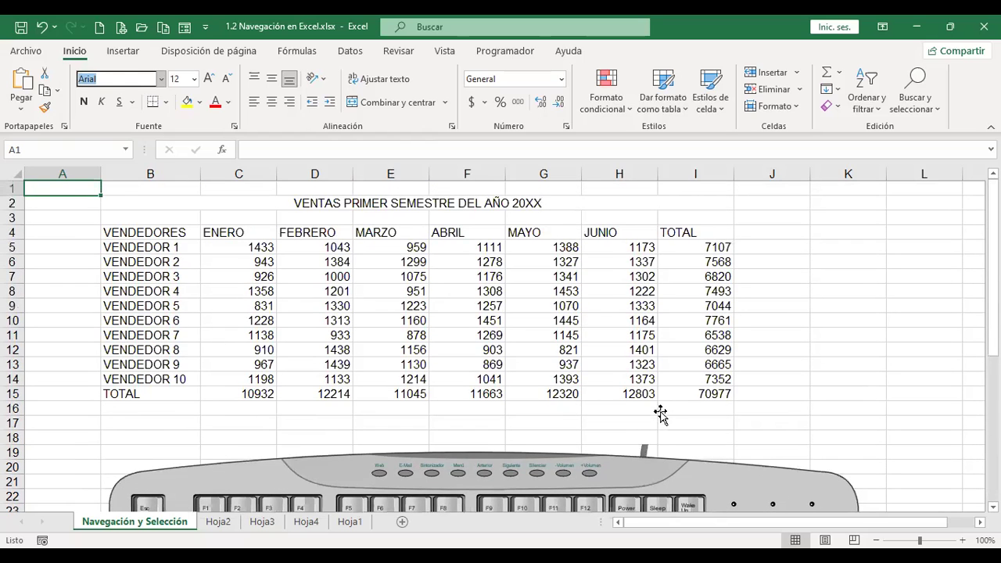
key(Down)
key(Down)
key(Down)
key(Up)
key(Up)
key(Up)
key(Up)
key(Up)
key(Up)
key(Down)
key(Down)
key(Down)
key(Down)
key(Down)
key(Down)
key(Down)
key(Down)
key(Down)
key(Down)
key(Down)
key(Down)
key(Down)
key(Down)
key(Down)
key(Down)
key(Down)
key(Down)
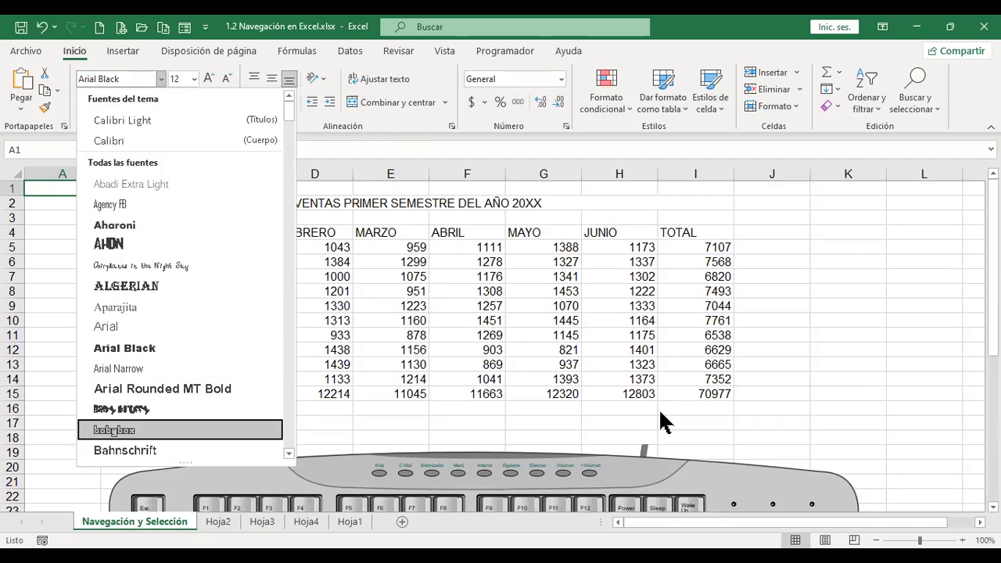
key(Down)
key(Down)
key(Down)
key(Down)
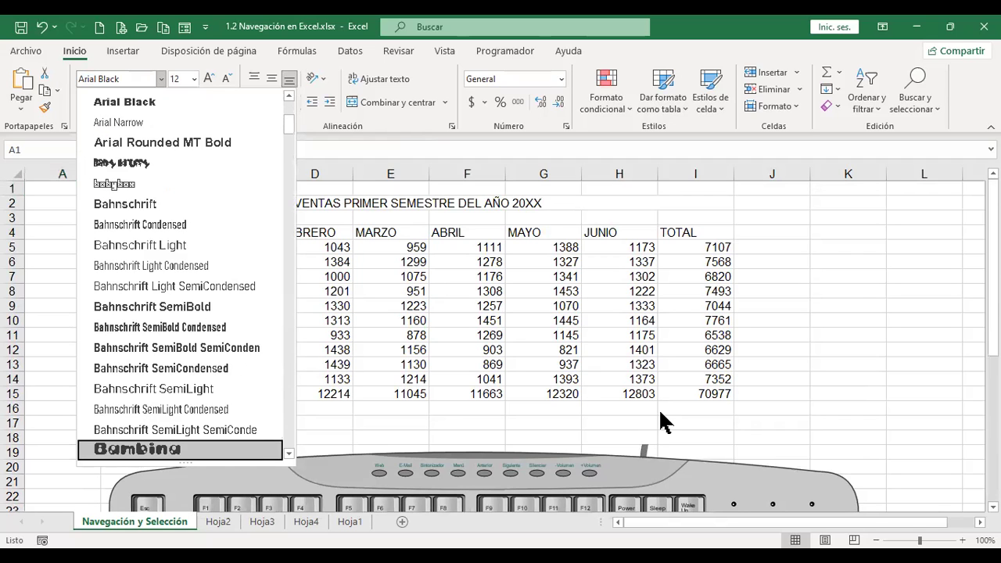
key(Up)
key(Up)
key(Up)
key(Up)
key(Up)
key(Up)
key(Up)
key(Up)
key(Up)
key(Up)
key(Up)
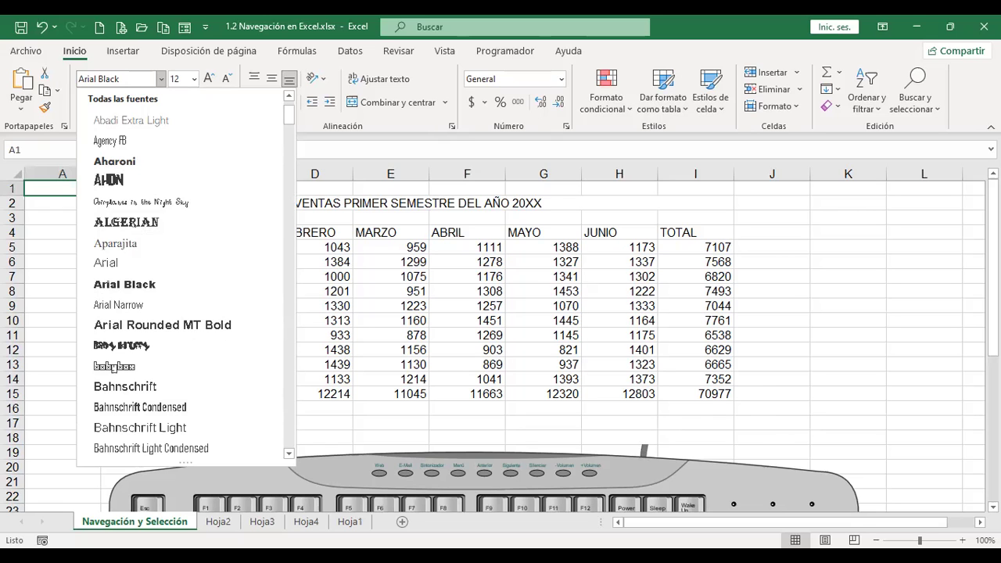
scroll(258, 465, down, 2)
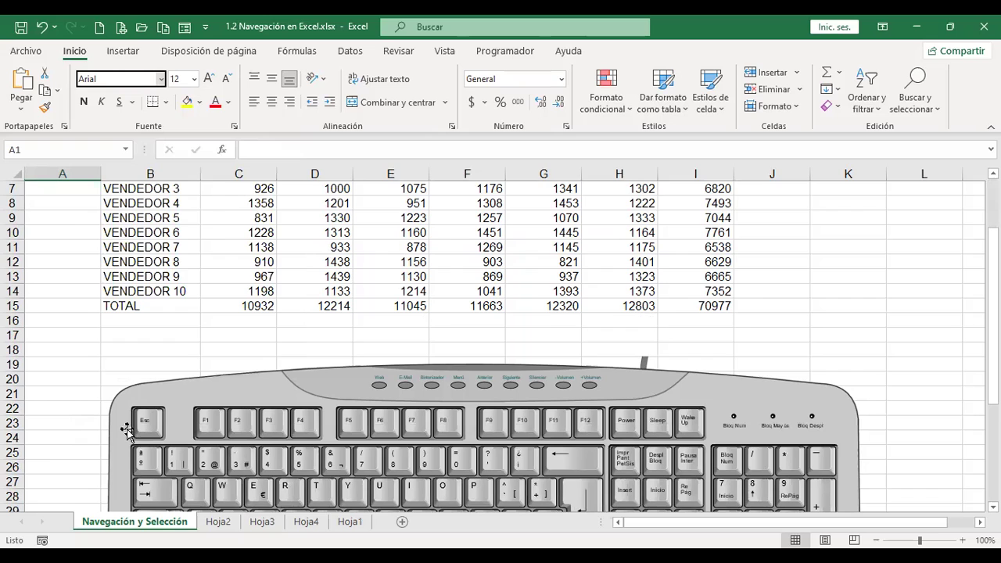
scroll(228, 342, up, 2)
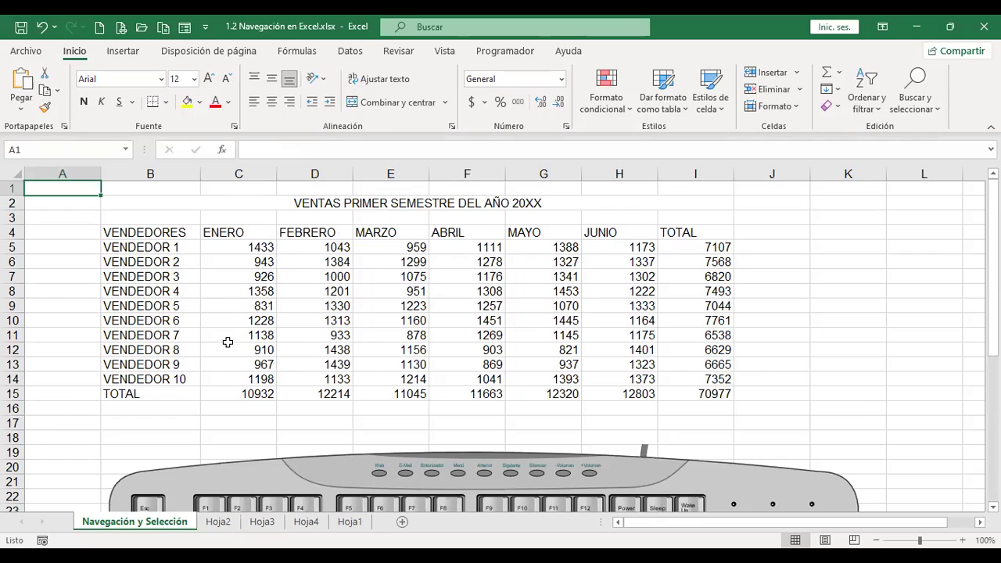
Step: Display the access key hints again and move the focus forward through the Insertar commands to the Columnas sparkline
key(alt)
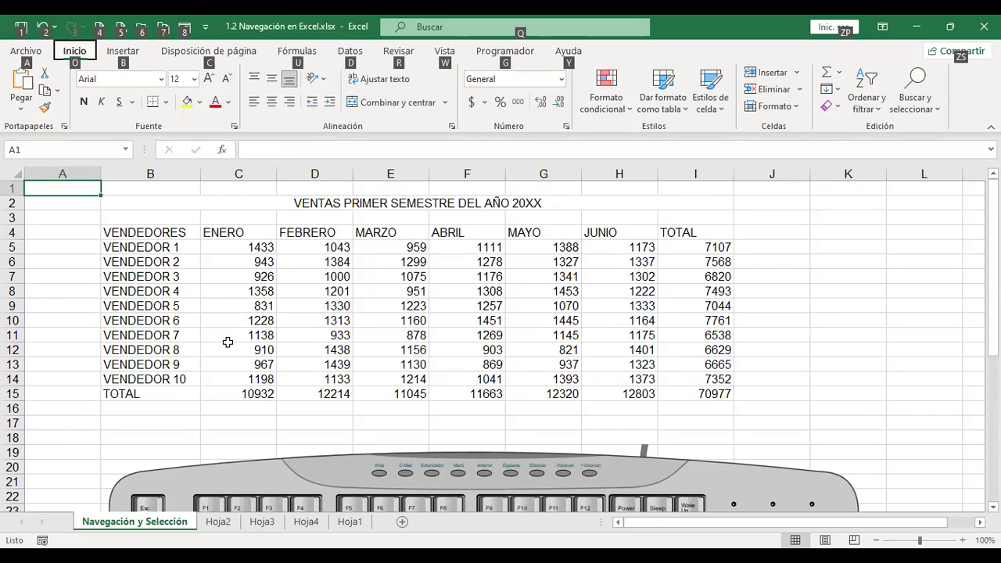
key(o)
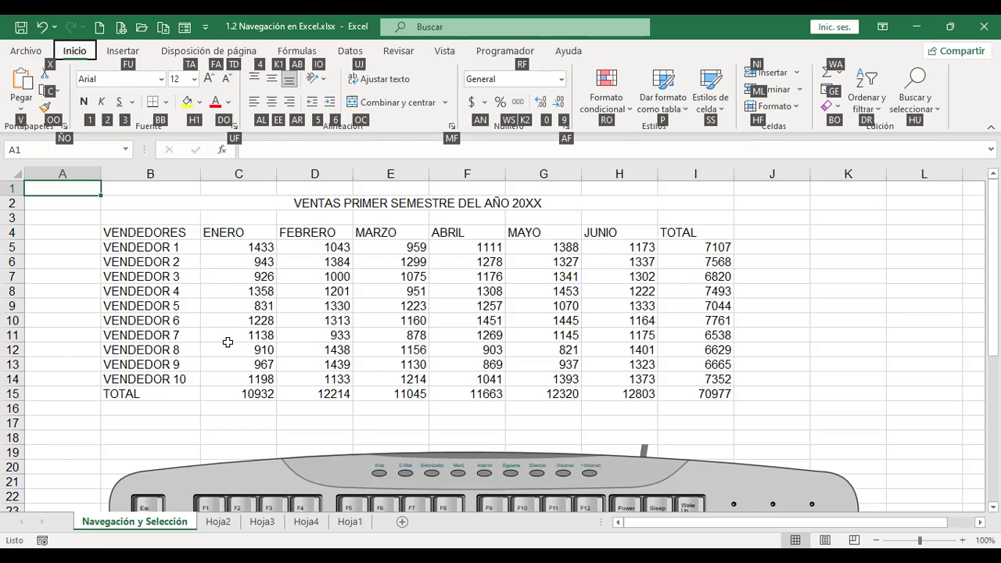
key(Right)
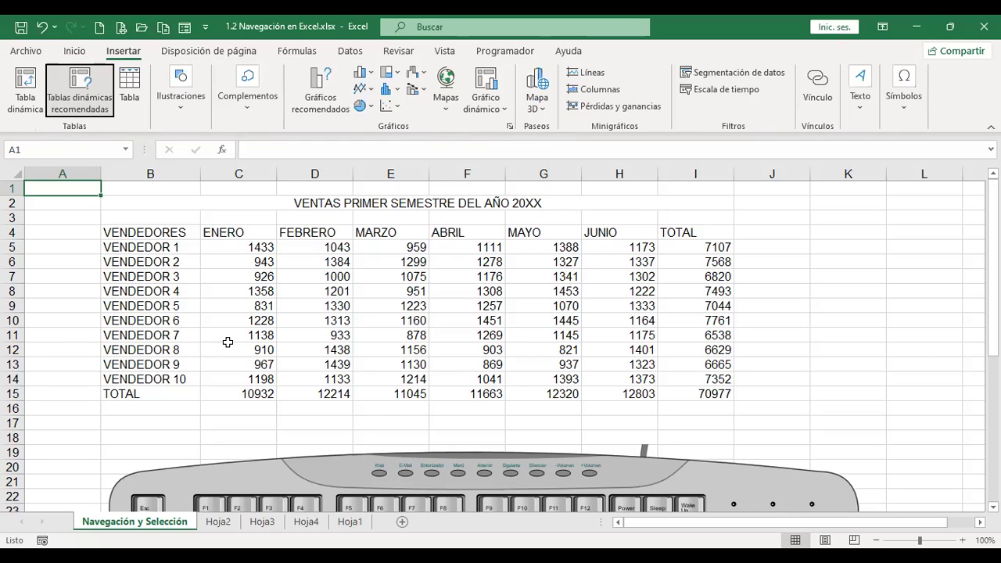
key(Left)
key(Right)
key(Right)
key(Right)
key(Right)
key(Right)
key(Right)
key(Right)
key(Right)
key(Right)
key(Right)
key(Right)
key(Right)
key(Right)
key(Right)
key(Right)
key(Right)
key(Right)
key(Right)
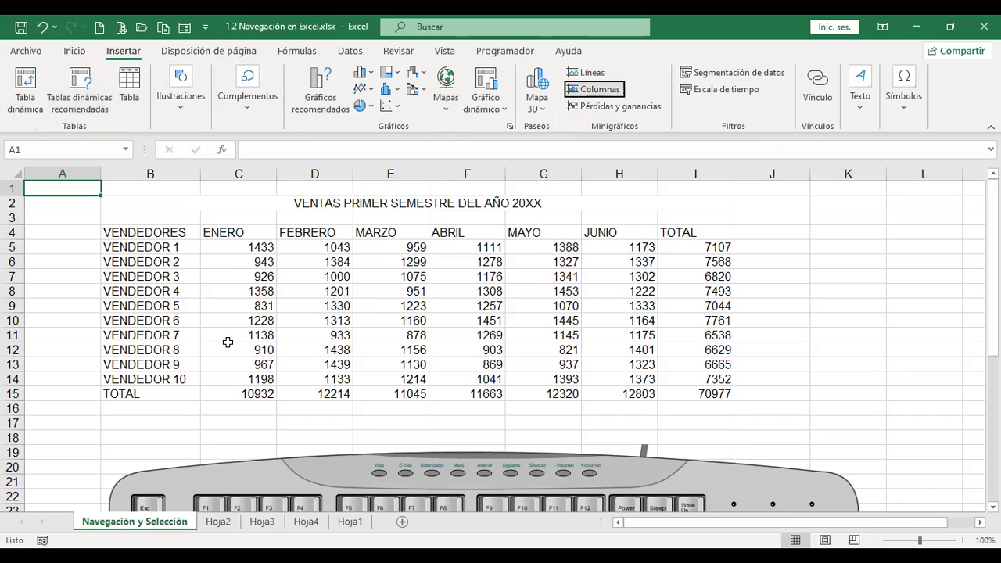
Step: Move the focus backward through the Insertar commands, past Mapas and Gráficos recomendados, around to Texto
key(Left)
key(Left)
key(Left)
key(Left)
key(Left)
key(Left)
key(Left)
key(Left)
key(Left)
key(Left)
key(Left)
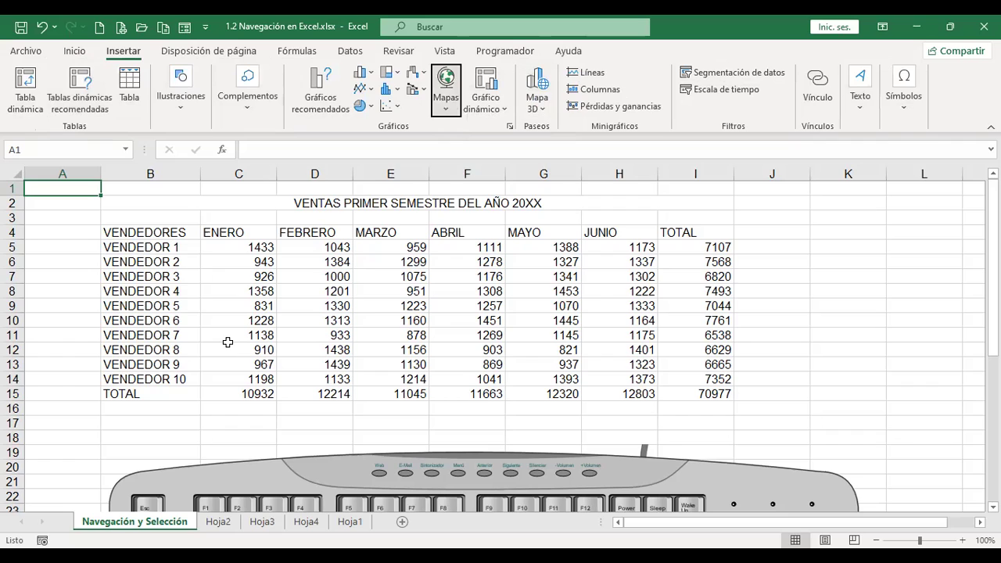
key(Left)
key(Left)
key(Left)
key(Left)
key(Left)
key(Left)
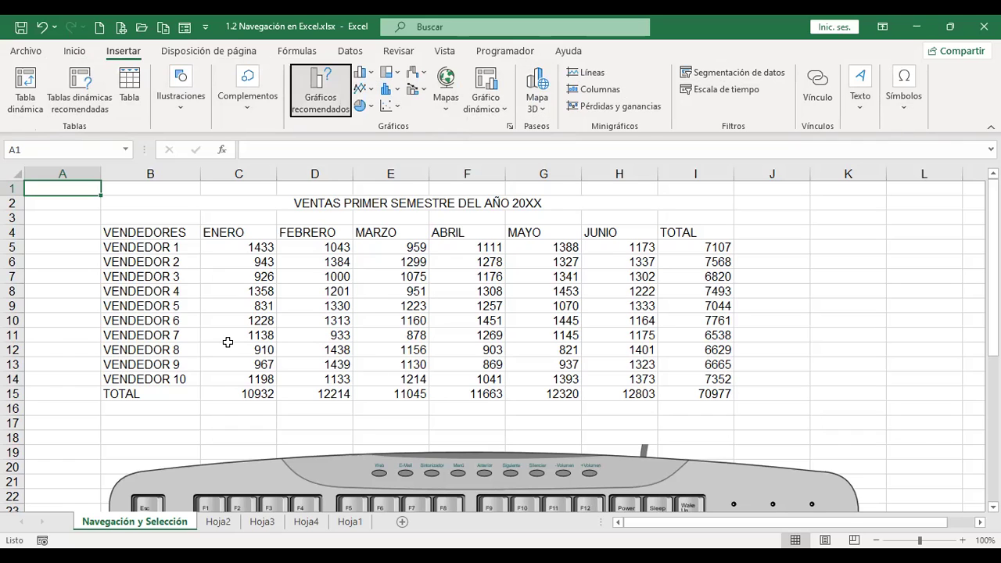
key(Left)
key(Left)
key(Left)
key(Left)
key(Left)
key(Left)
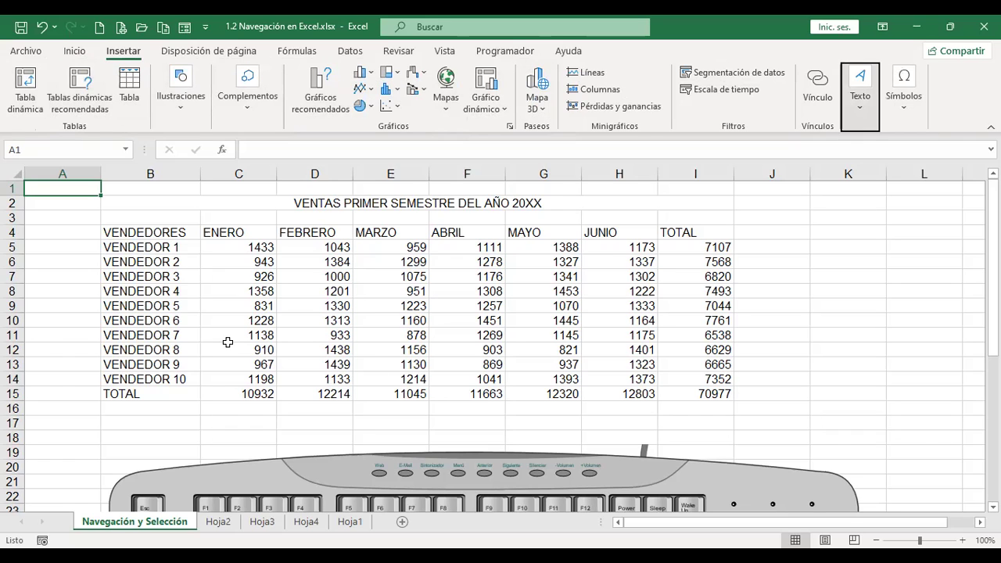
Step: Return the focus to the Insertar heading and move it through the table commands to the line chart command
key(Up)
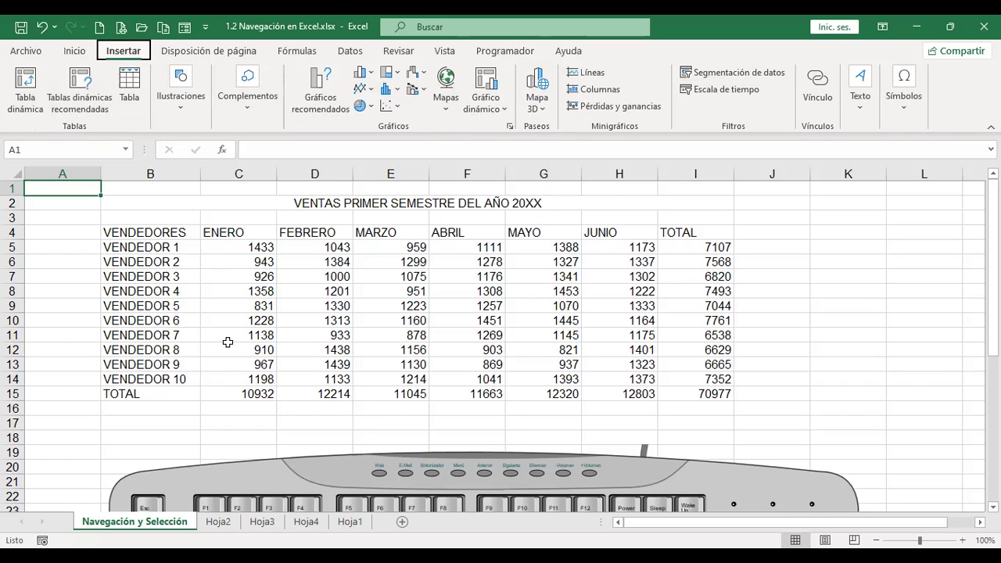
key(Down)
key(Right)
key(Right)
key(Right)
key(Right)
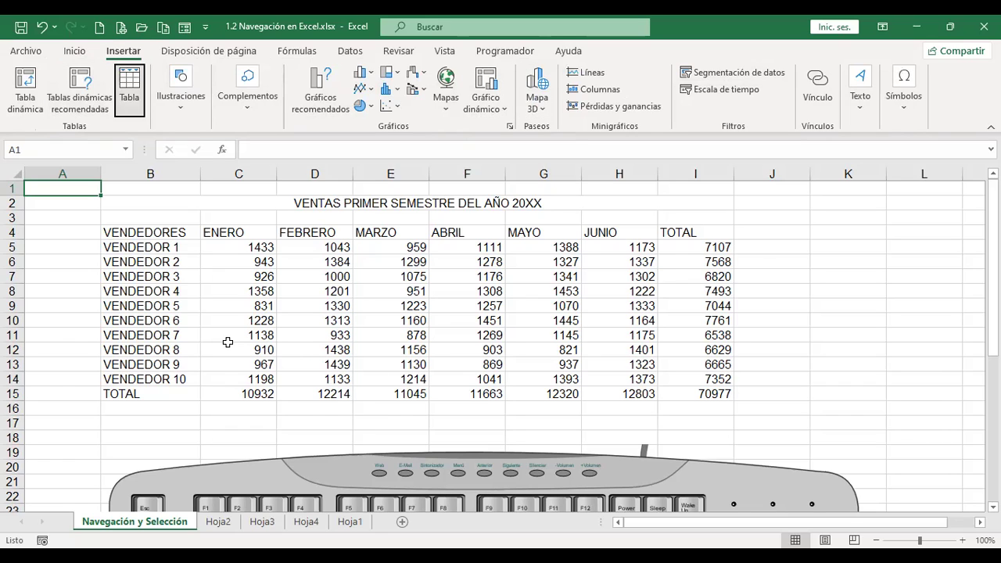
key(Right)
key(Right)
key(Down)
key(Down)
key(Down)
key(Down)
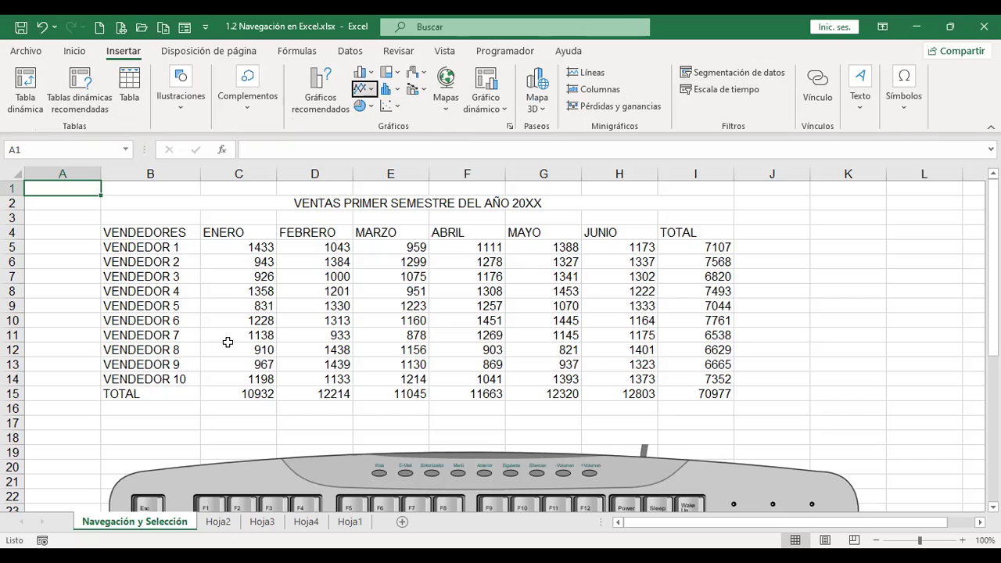
Step: Examine the available commands for inserting charts, add-ins and tables, and the access-key hints
key(Down)
key(Right)
key(Down)
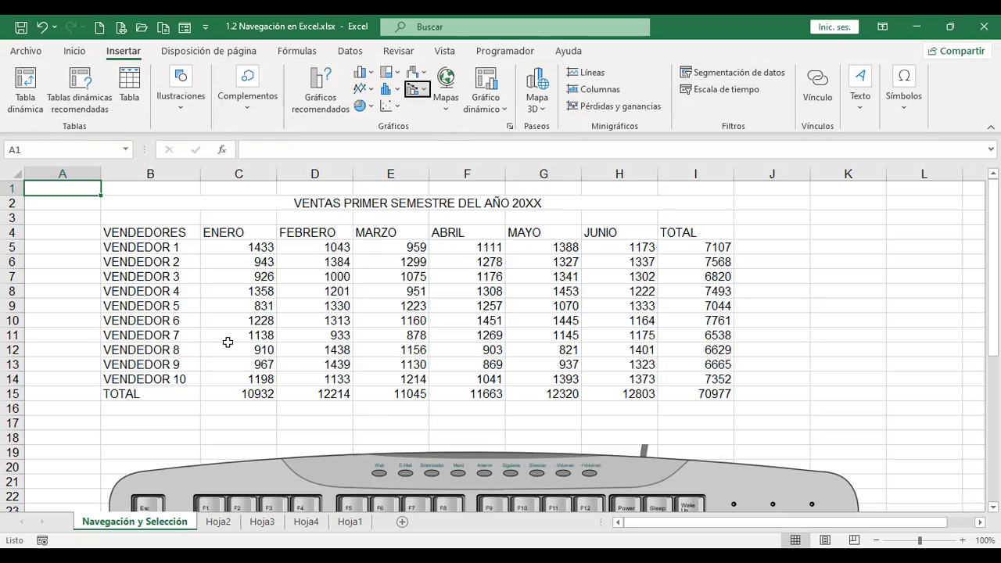
key(Right)
key(Right)
scroll(188, 337, down, 3)
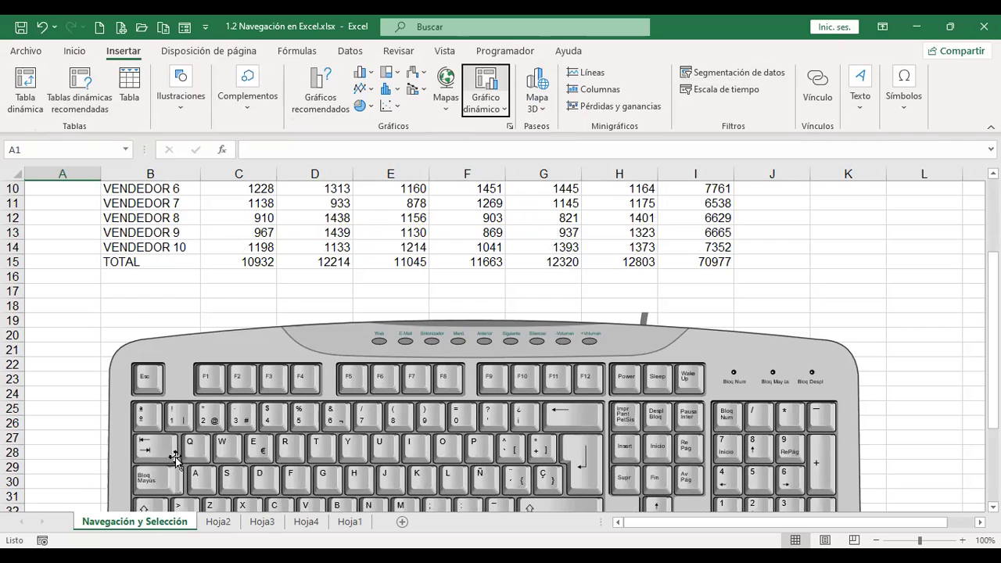
key(Left)
key(Left)
key(Left)
key(Left)
key(Left)
key(Left)
key(Left)
key(Left)
key(Left)
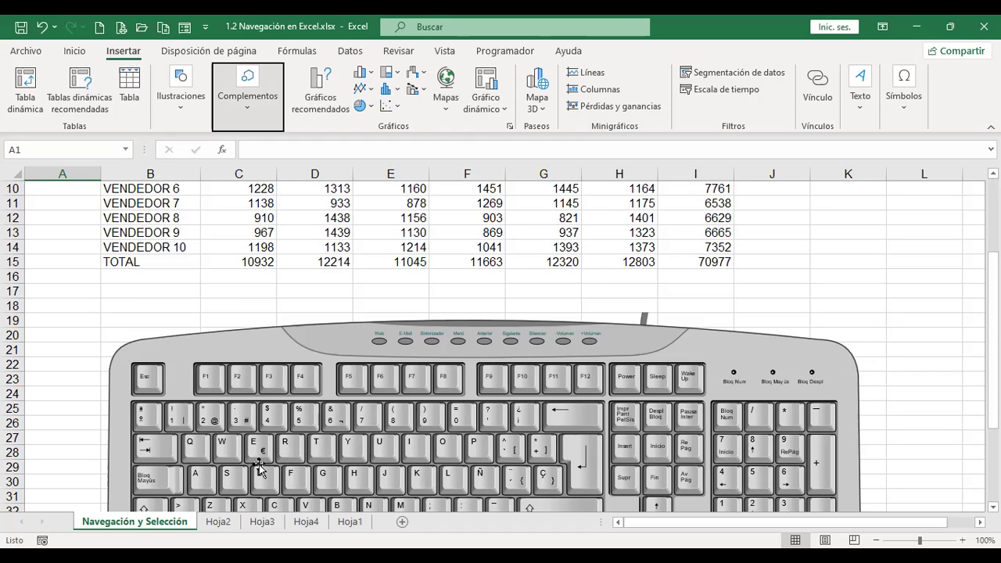
key(Escape)
key(alt)
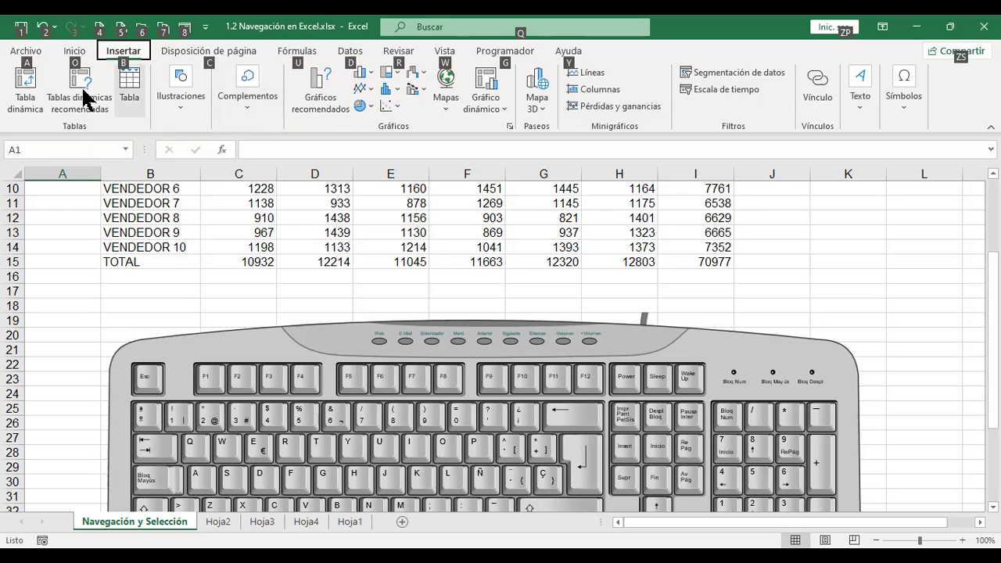
Step: Return to the sheet's start, display the home formatting commands, and select the merged title in B2
click(203, 277)
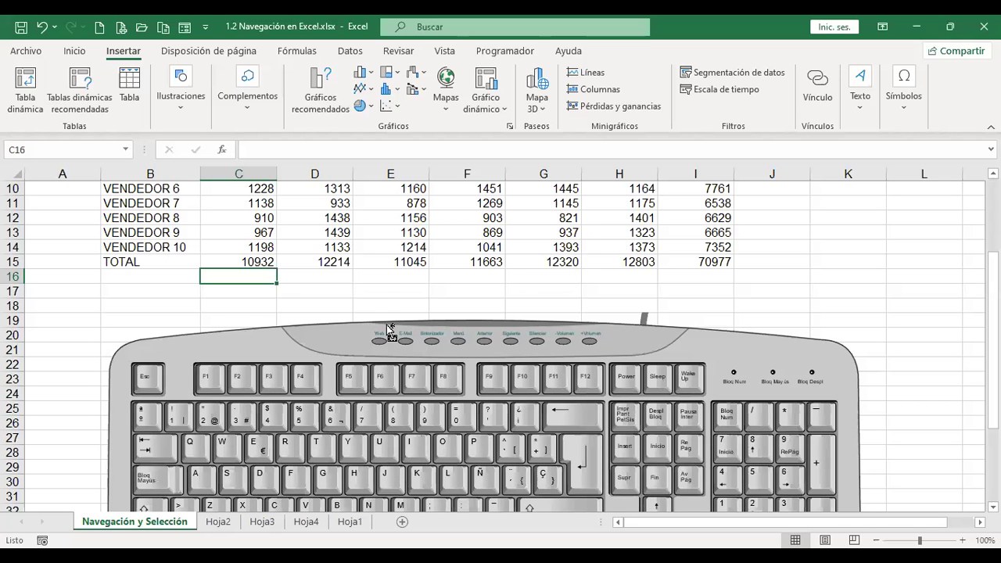
key(ctrl+Home)
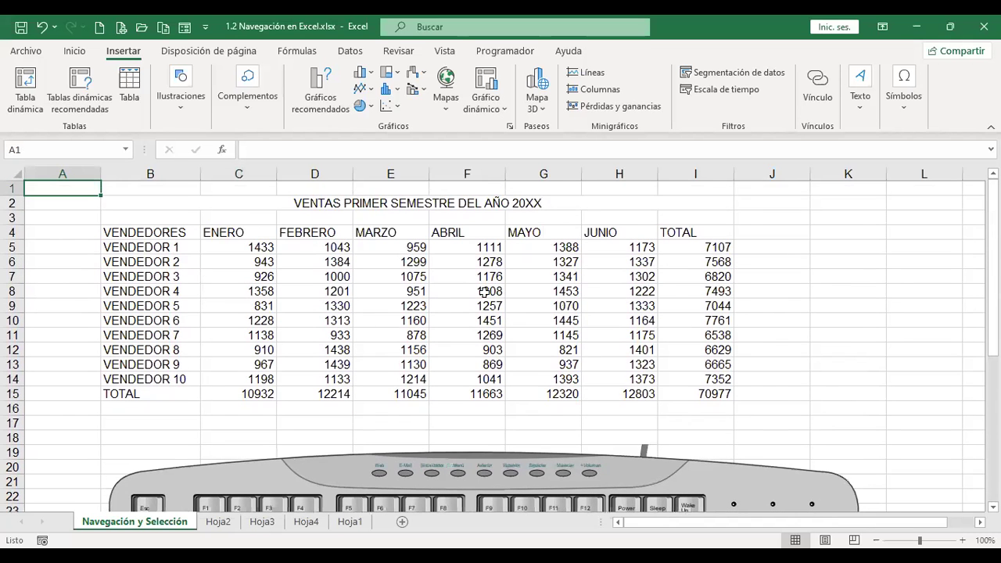
click(776, 290)
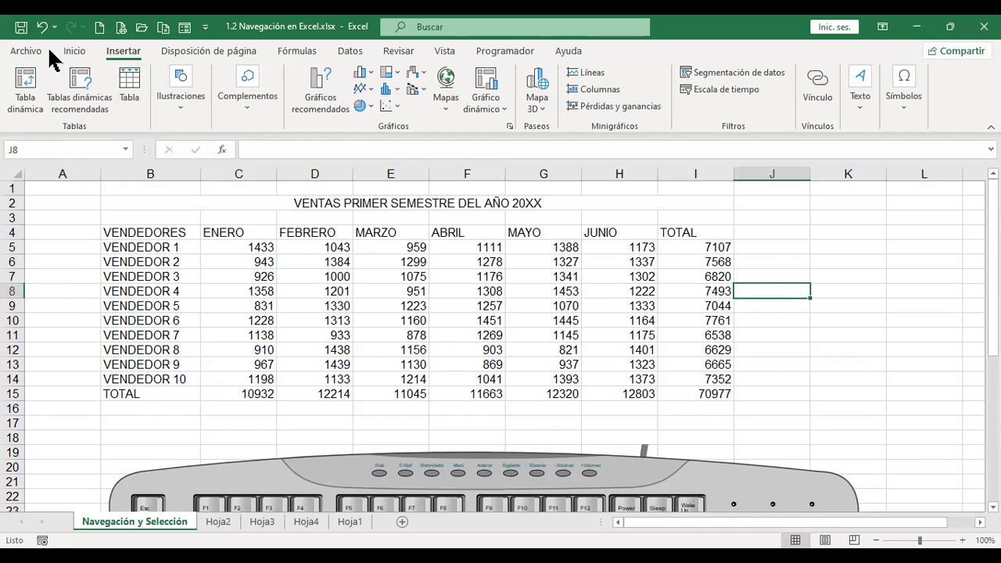
click(80, 50)
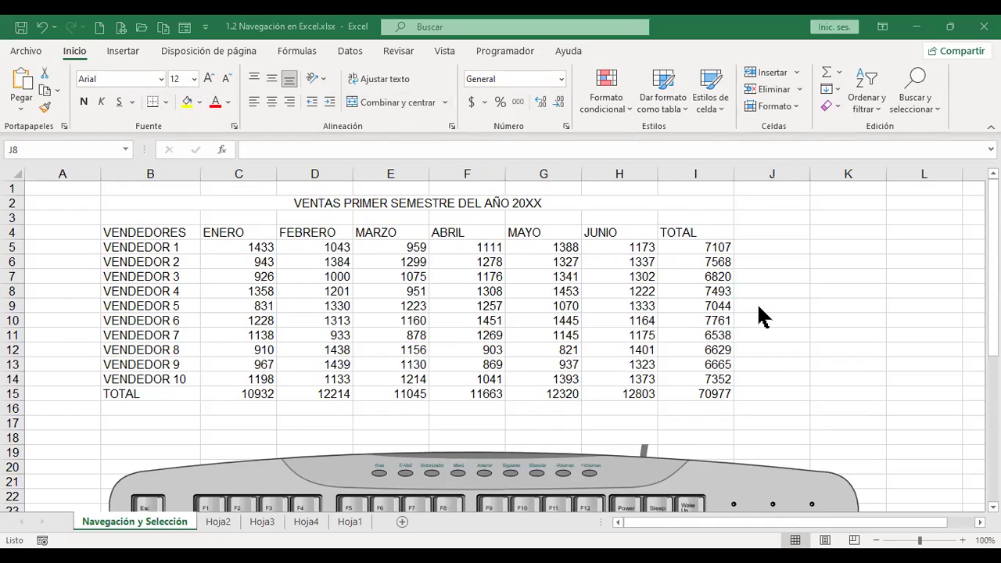
click(151, 203)
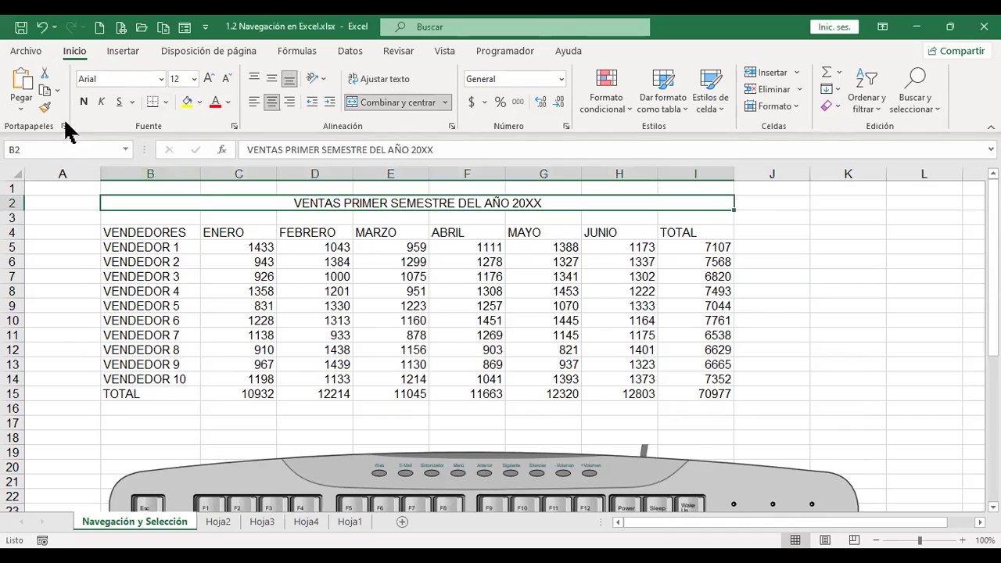
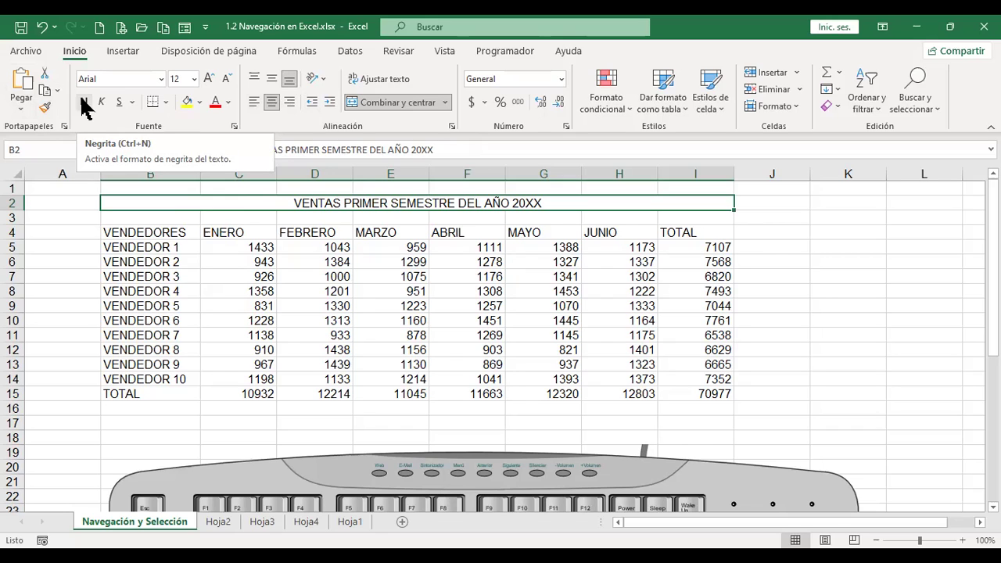
Step: Go from cell G13 through column A to the merged title in B2 and make the title bold
click(529, 368)
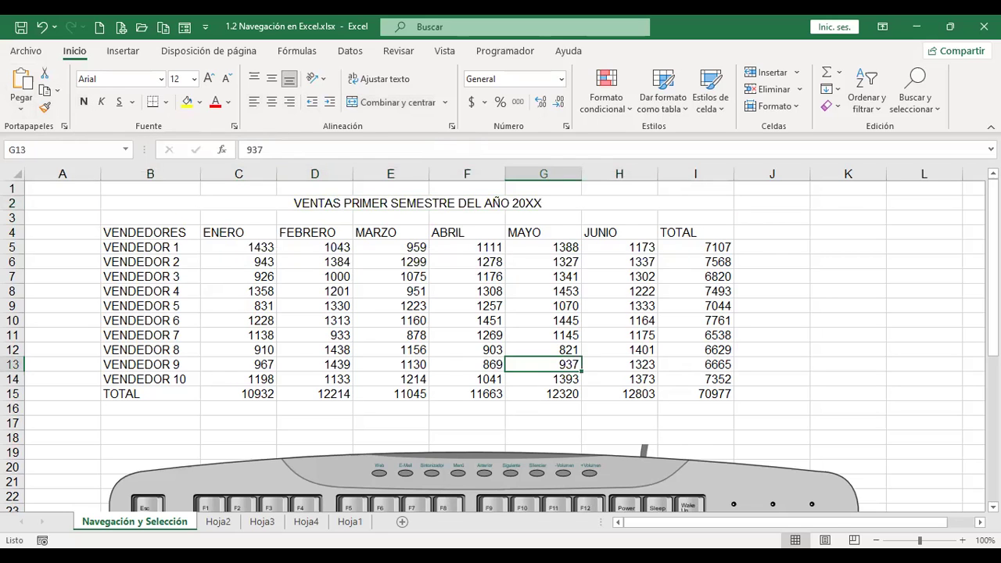
key(Home)
key(Up)
key(Up)
key(Up)
key(Up)
key(Up)
key(Up)
key(Up)
key(Up)
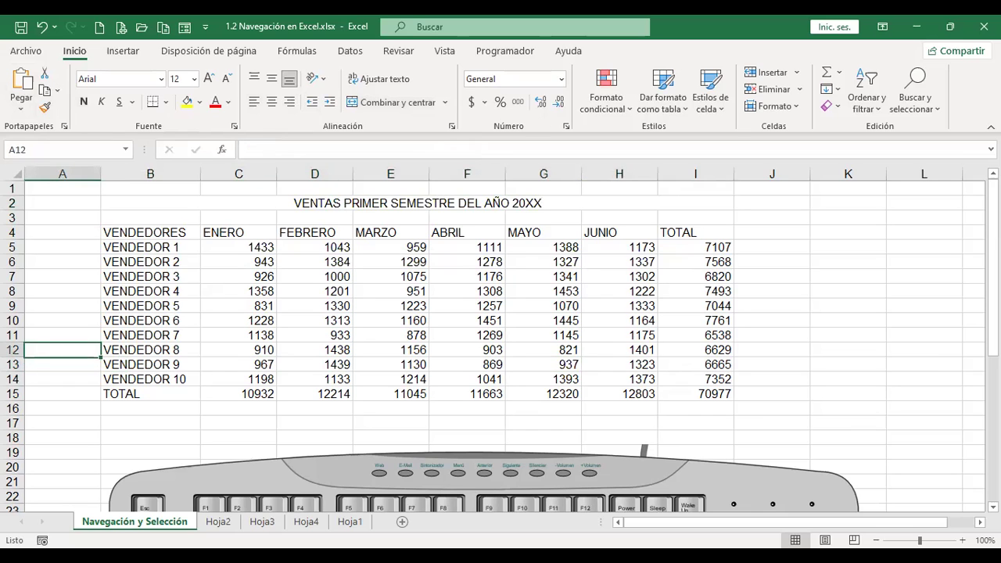
key(Up)
key(Up)
key(Up)
key(Right)
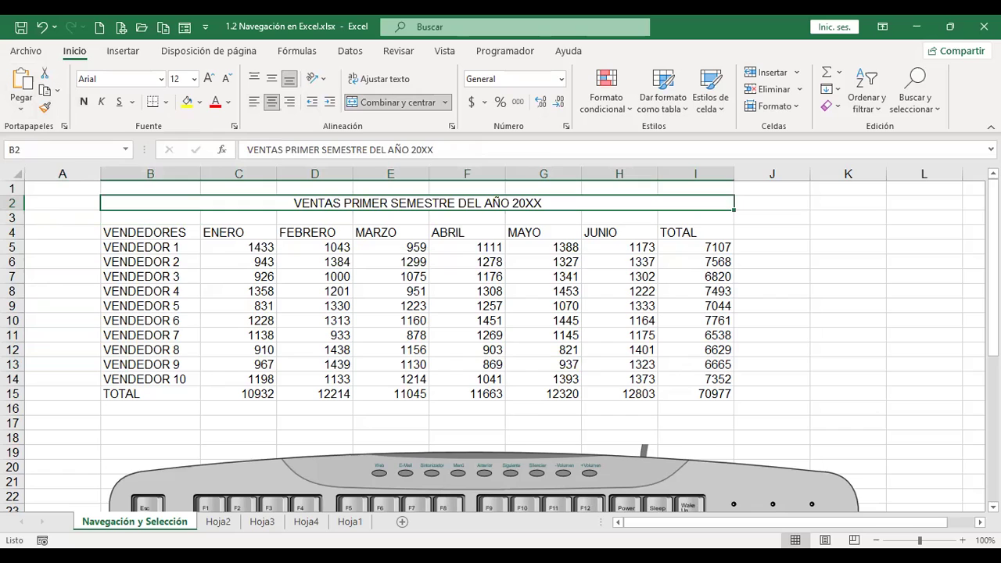
key(ctrl+n)
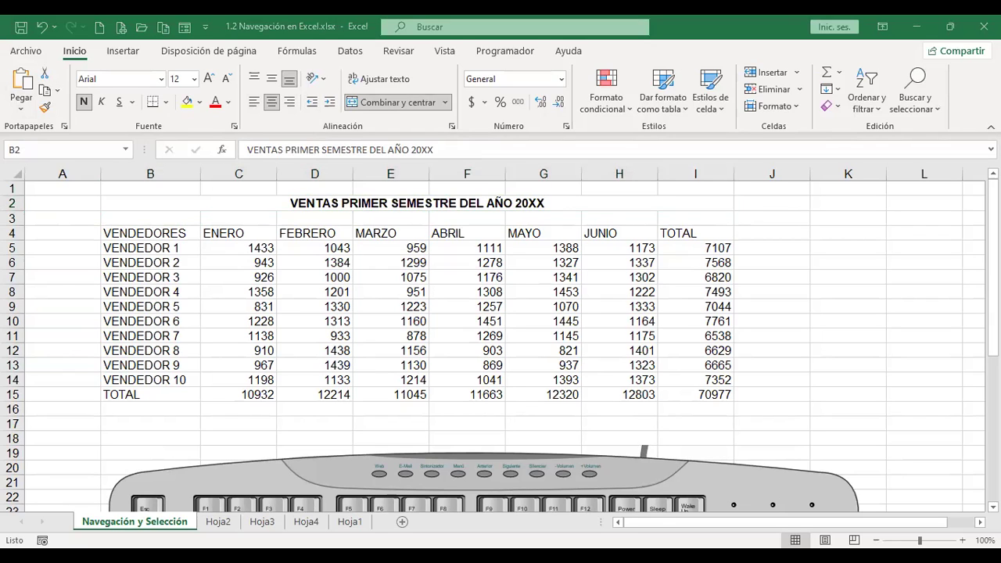
Step: Switch the title's bold formatting off and on repeatedly, ending with it off, and view its cell format settings without changing anything
key(ctrl+n)
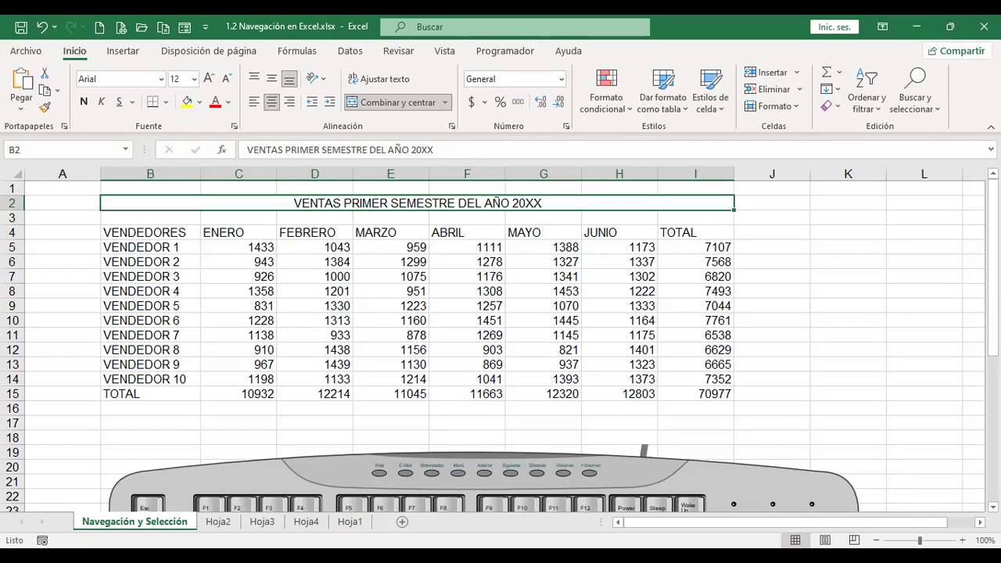
key(ctrl+n)
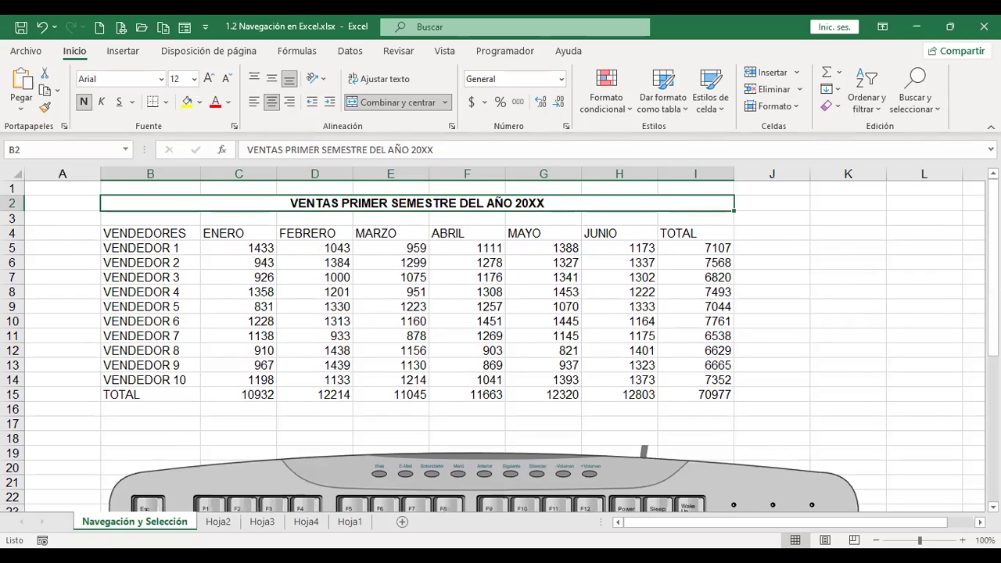
key(ctrl+n)
key(ctrl+n)
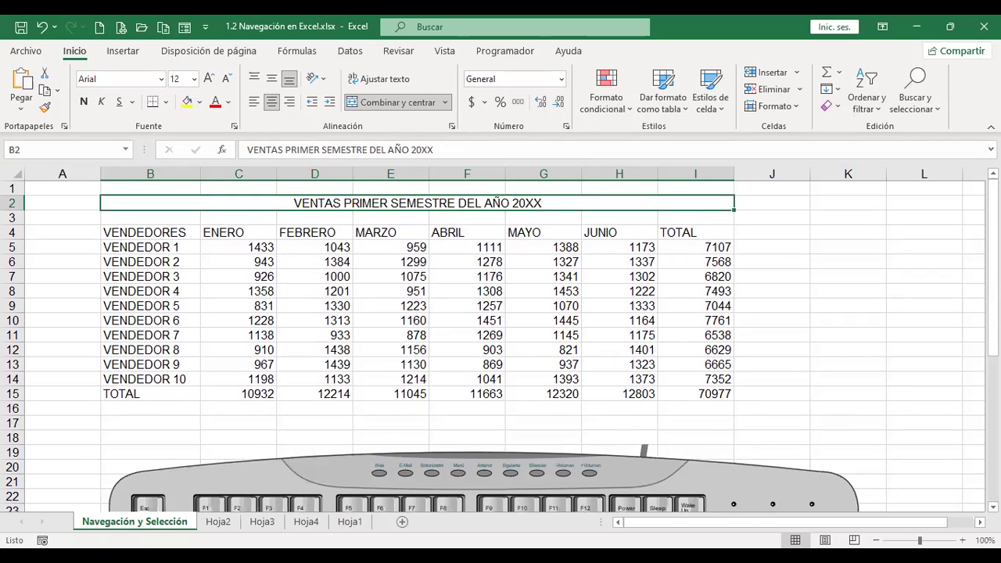
key(ctrl+n)
key(ctrl+1)
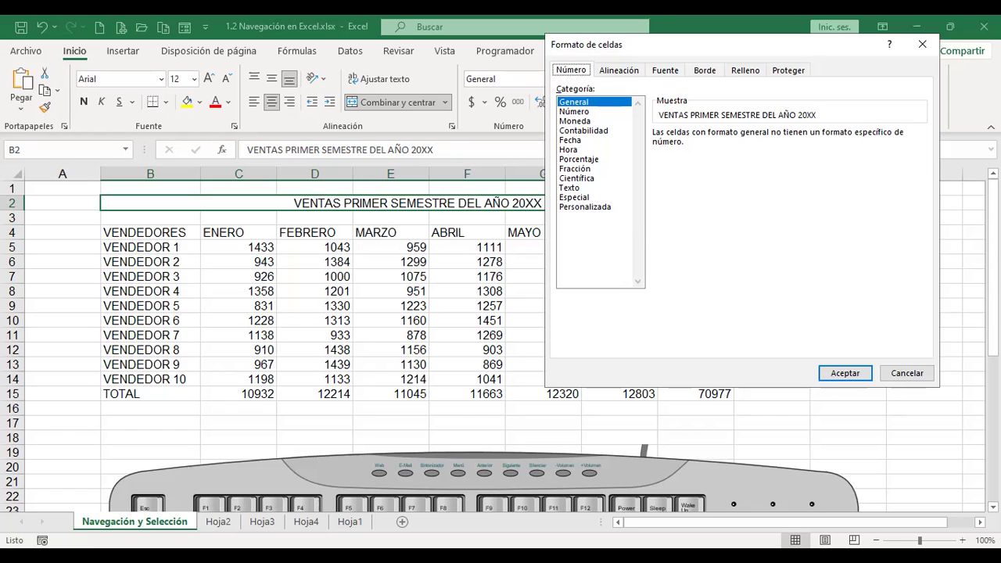
key(Escape)
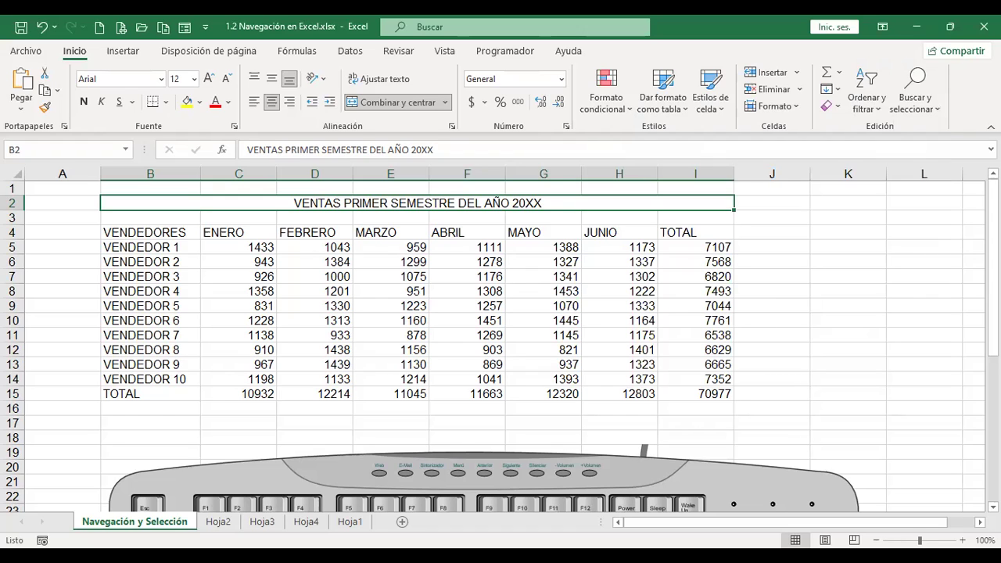
Step: Switch italic on and off repeatedly for the title in B2, ending with italic applied
click(103, 106)
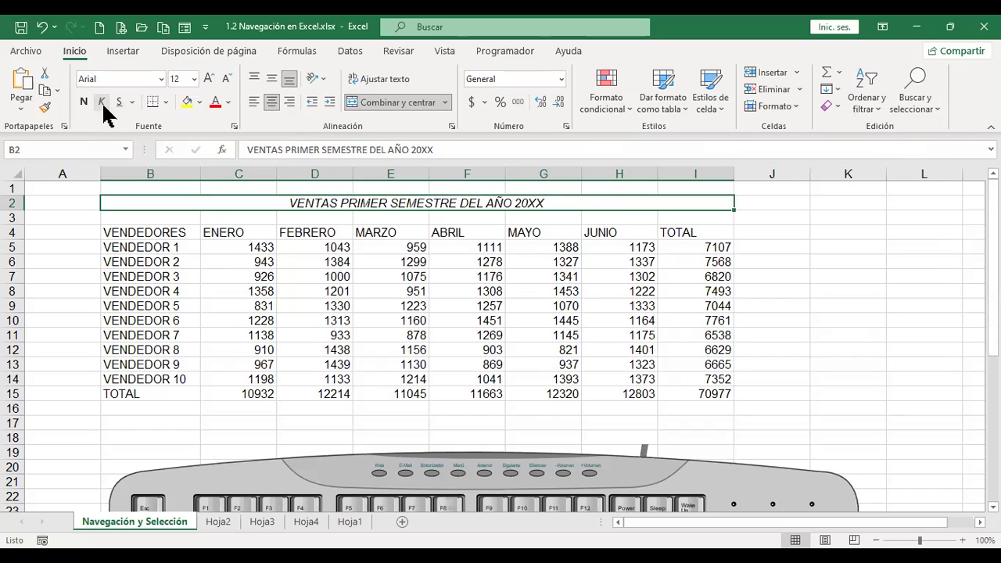
click(104, 107)
click(104, 107)
click(104, 108)
click(104, 108)
click(104, 107)
click(104, 108)
click(105, 107)
click(104, 107)
click(104, 107)
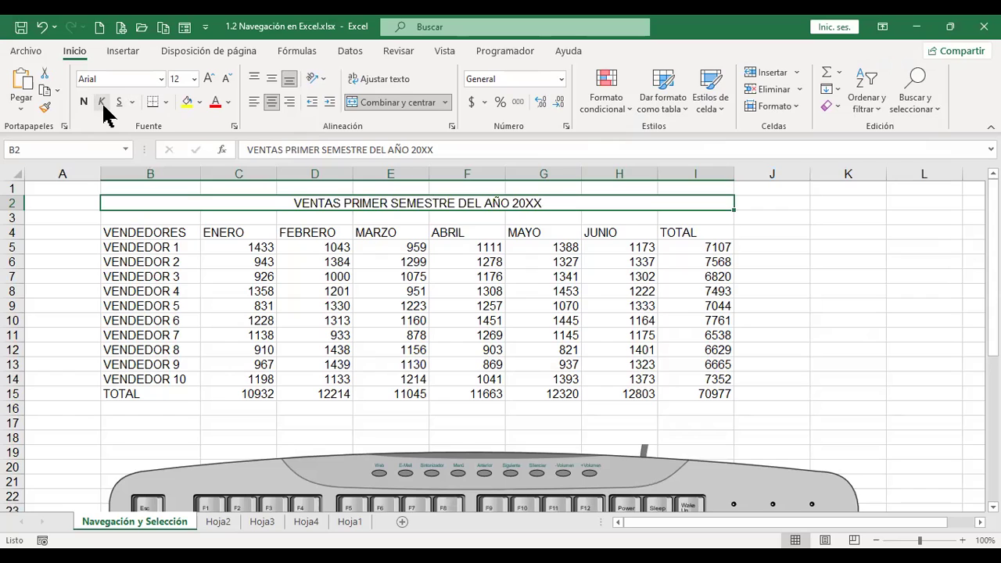
click(104, 107)
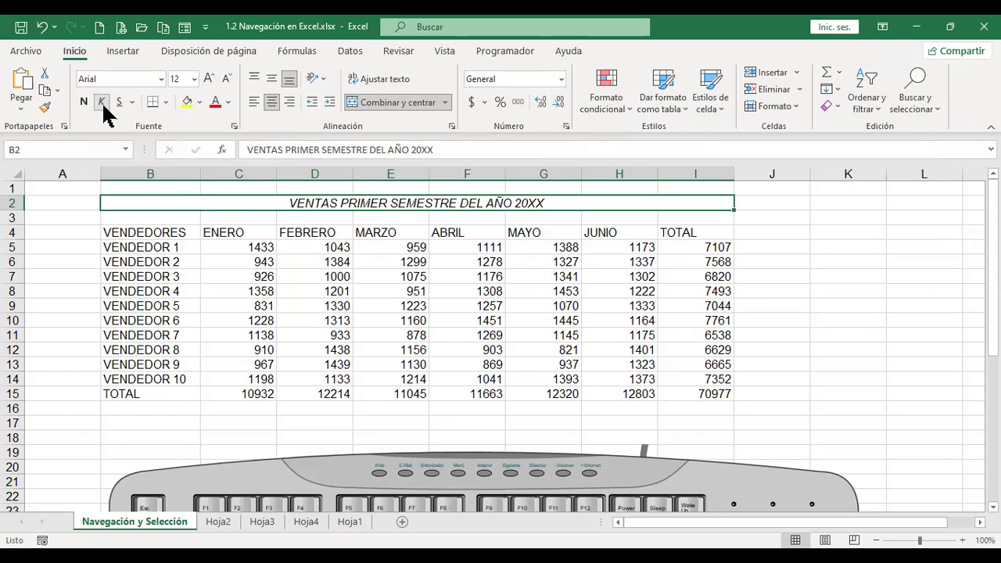
click(104, 107)
click(104, 108)
click(104, 107)
click(104, 107)
click(104, 107)
click(104, 107)
click(104, 108)
click(104, 107)
click(104, 108)
click(104, 107)
click(104, 107)
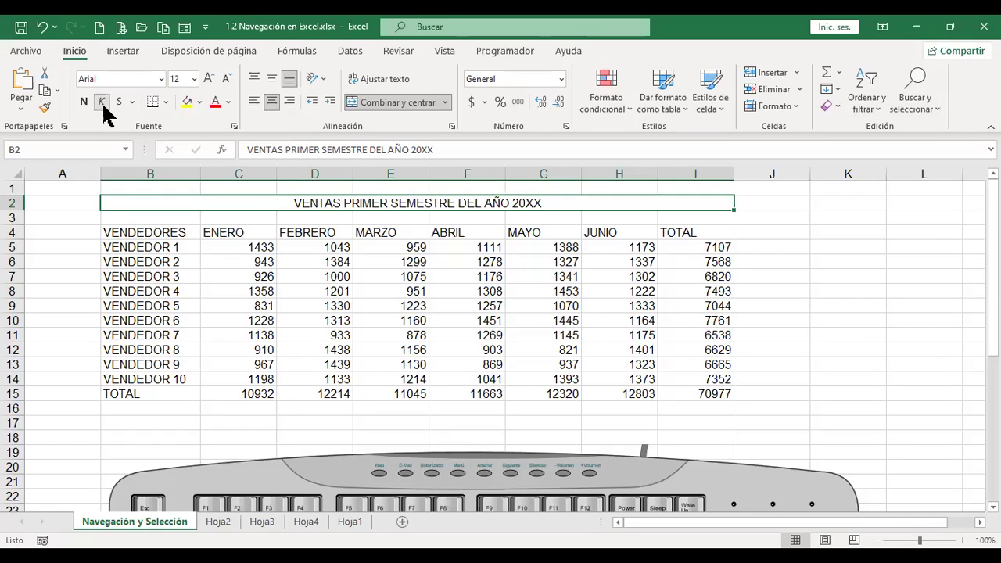
click(104, 107)
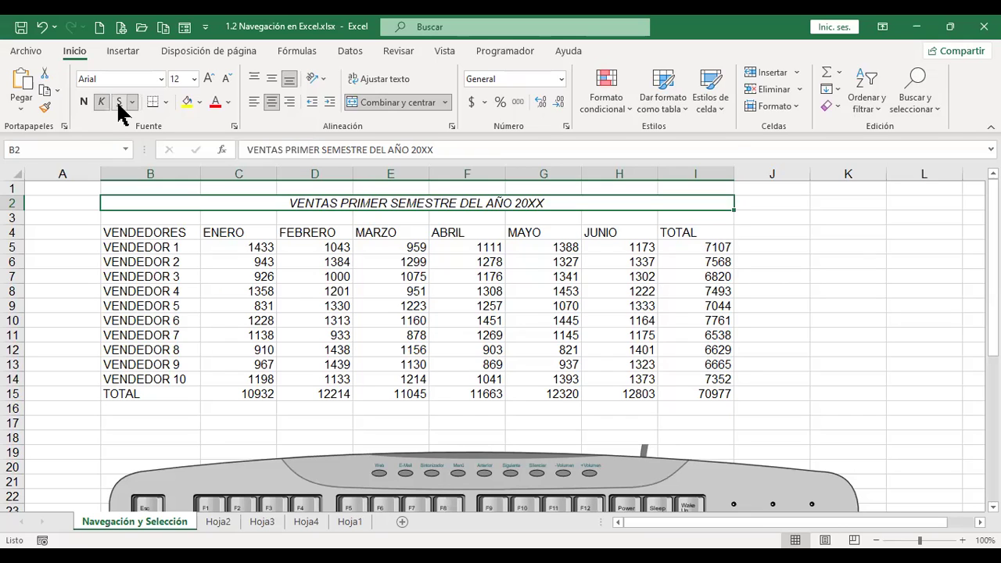
Step: Underline the title in B2 and remove the underline twice, checking the text each time from neighbouring cells
click(119, 103)
key(Right)
key(Left)
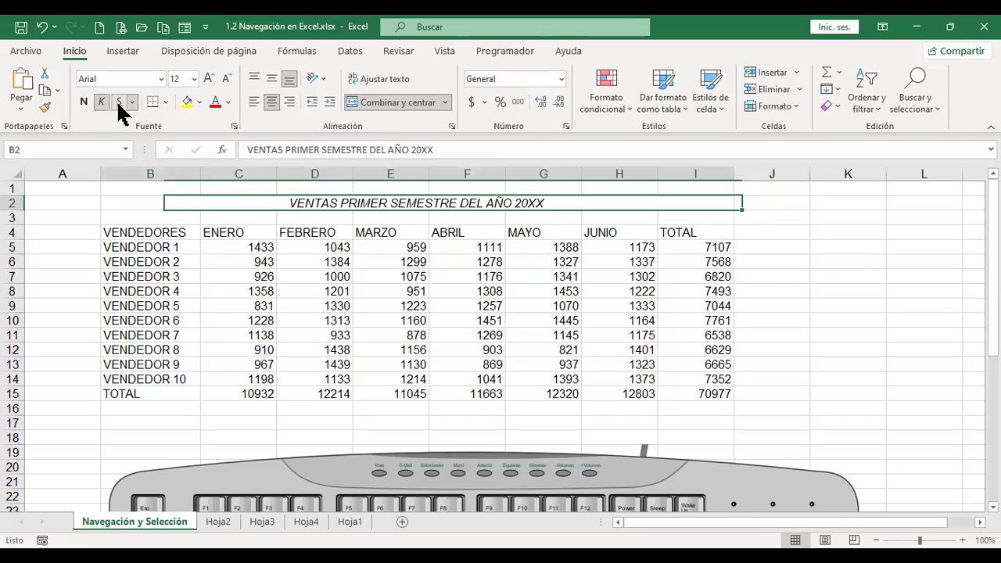
click(118, 103)
key(Right)
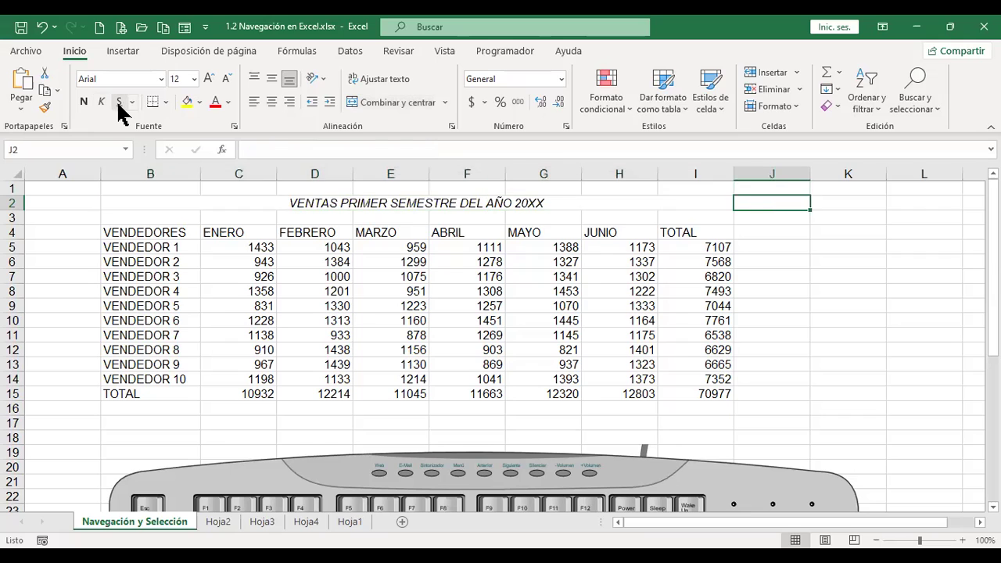
key(Left)
click(119, 102)
key(Right)
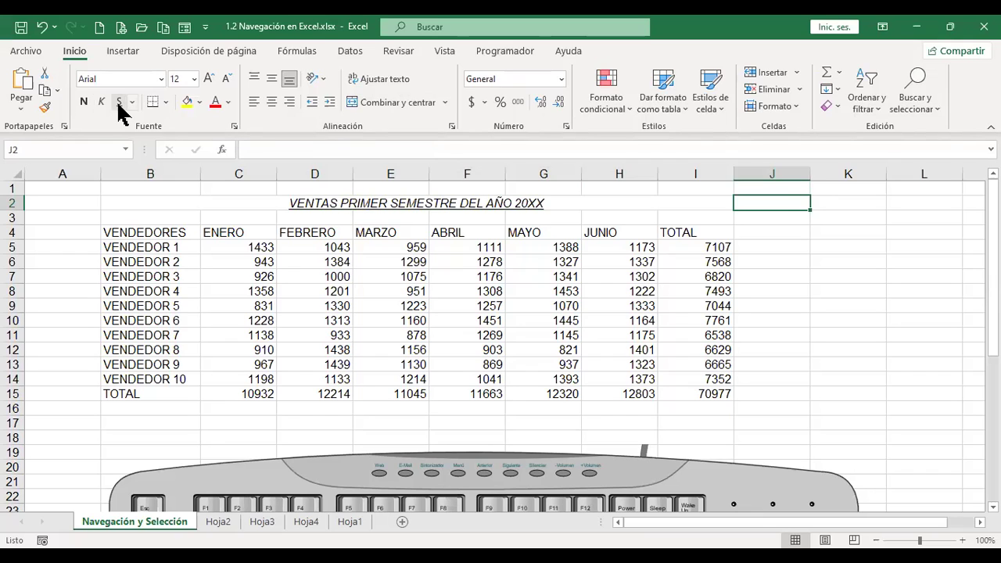
key(Left)
key(Down)
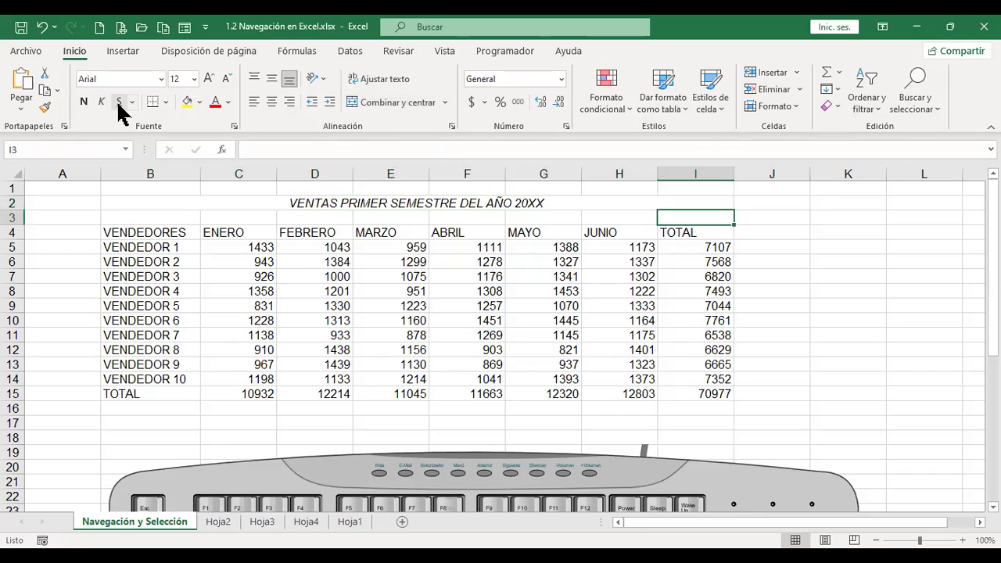
Step: Underline the title once more, check it from cell H3, and remove the underline again
key(Left)
key(Up)
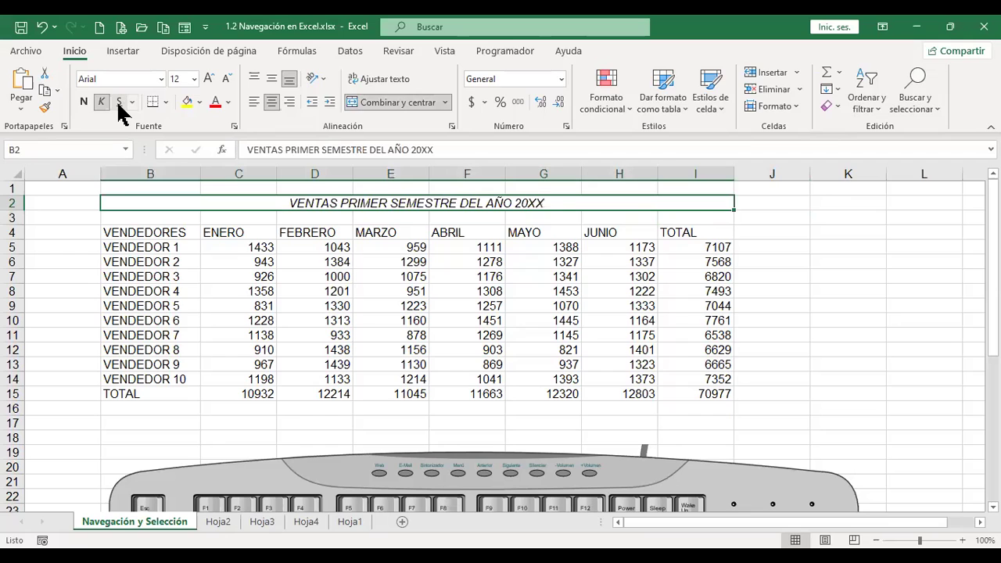
click(119, 102)
key(Down)
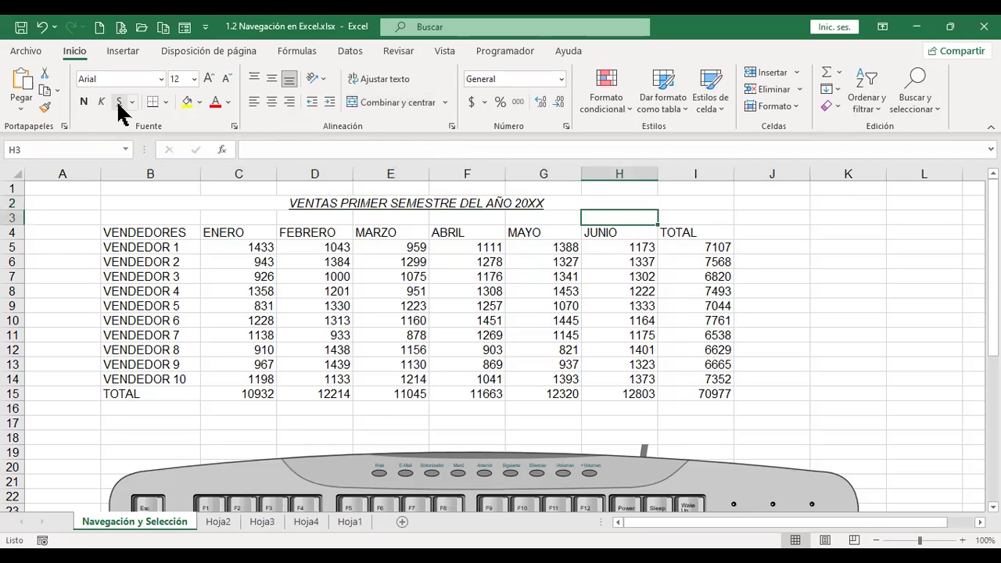
key(Up)
key(Right)
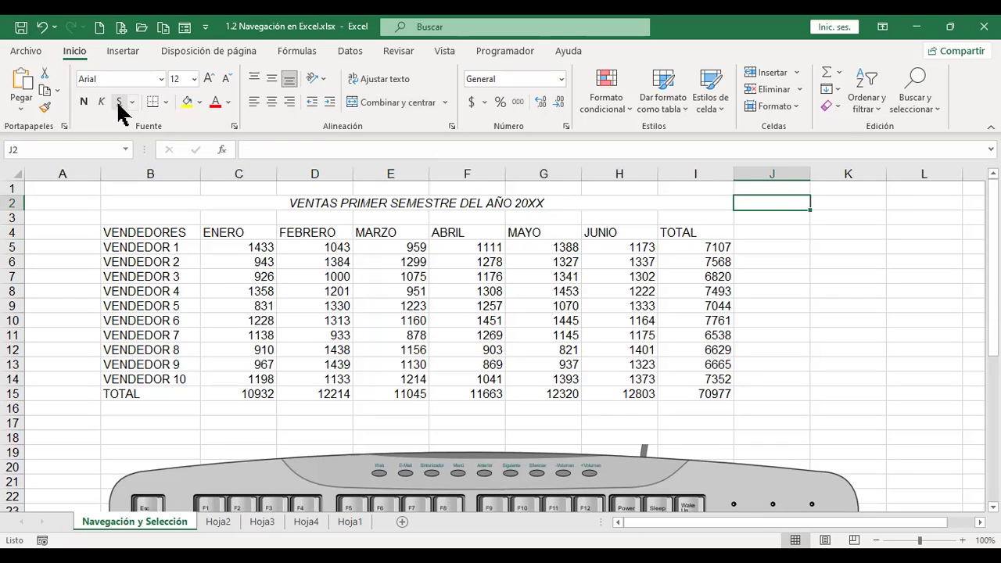
key(Down)
key(Left)
key(Down)
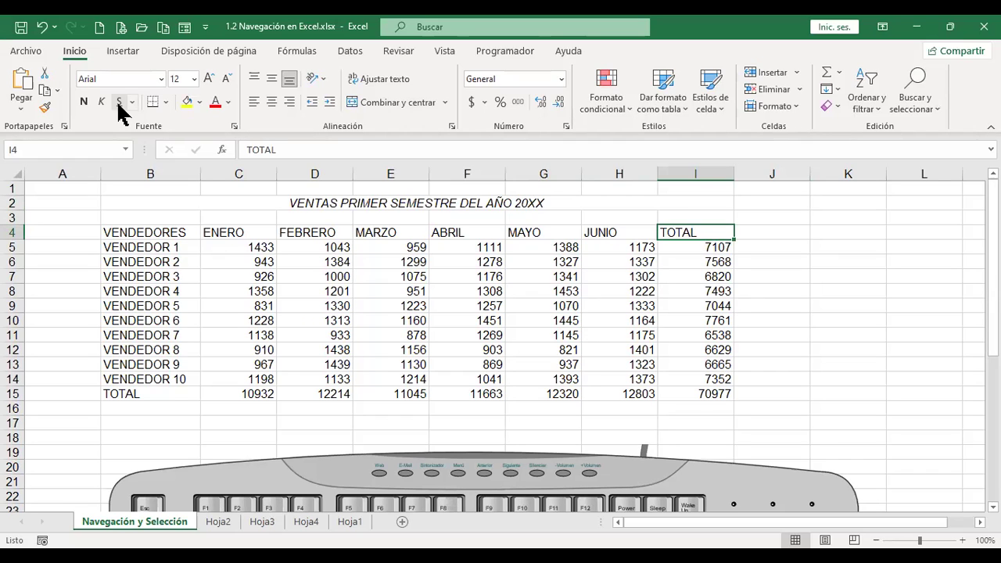
Step: Reselect the title in B2 and toggle strikethrough on it repeatedly, ending with strikethrough applied
key(Up)
key(Left)
key(Left)
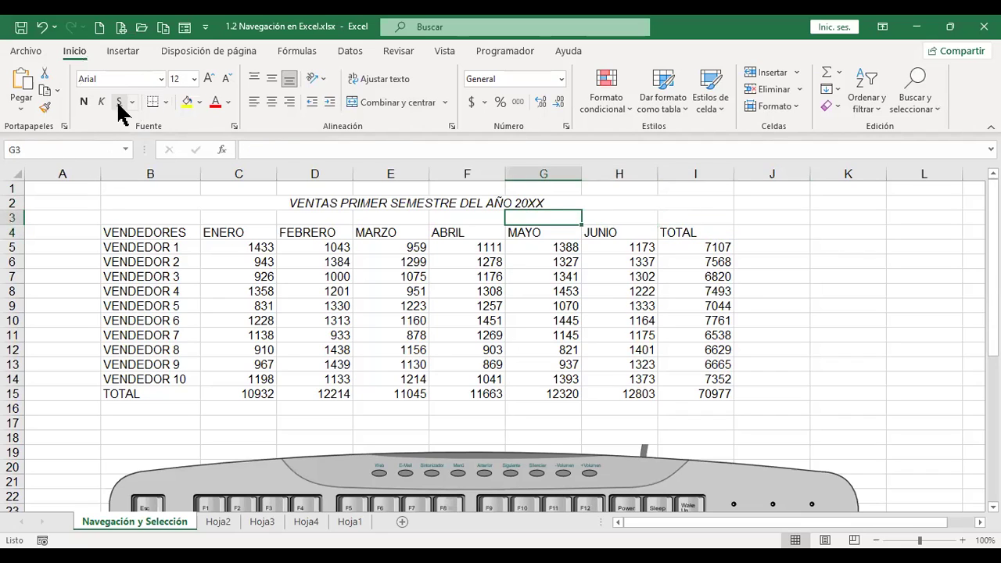
key(Up)
click(119, 104)
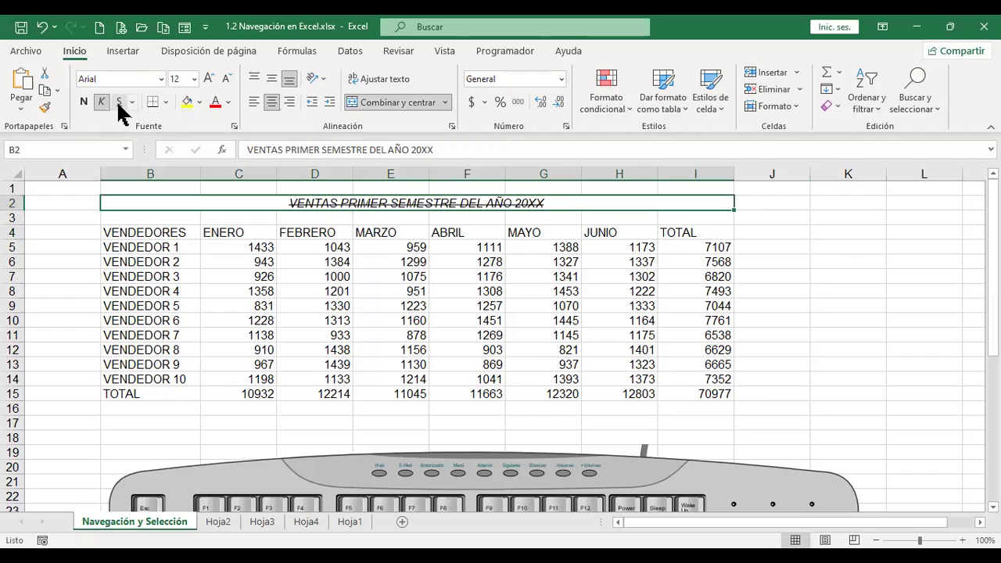
click(119, 104)
click(119, 104)
click(119, 104)
click(119, 104)
click(119, 104)
click(119, 104)
click(119, 104)
click(119, 104)
click(119, 104)
click(119, 104)
click(119, 104)
click(119, 104)
Step: Move to cell G8, hide row 8 with the VENDEDOR 4 sales, and undo the hiding
key(alt)
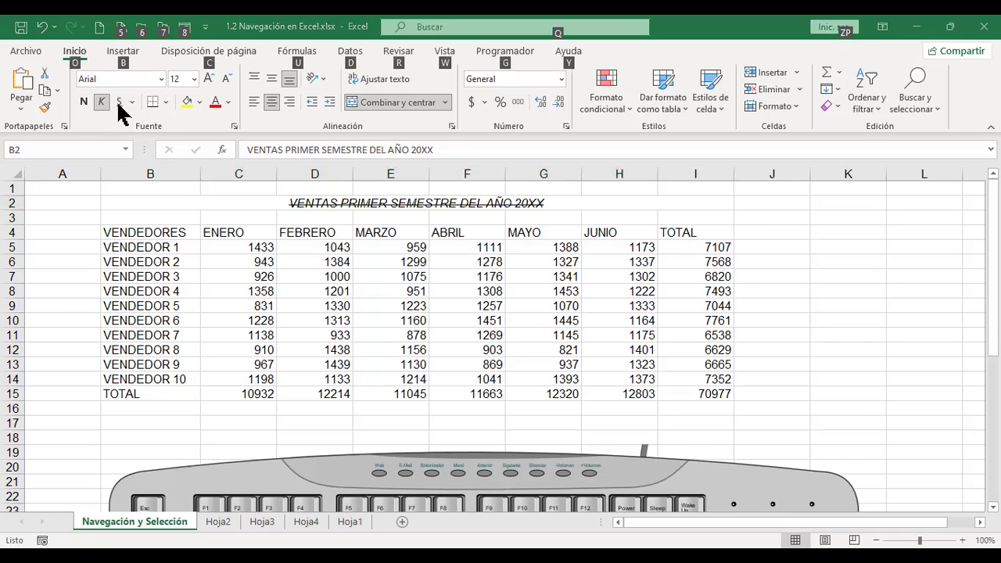
key(Right)
key(Right)
key(Right)
key(Right)
key(Right)
key(Down)
key(Down)
key(Down)
key(Down)
key(Down)
key(Down)
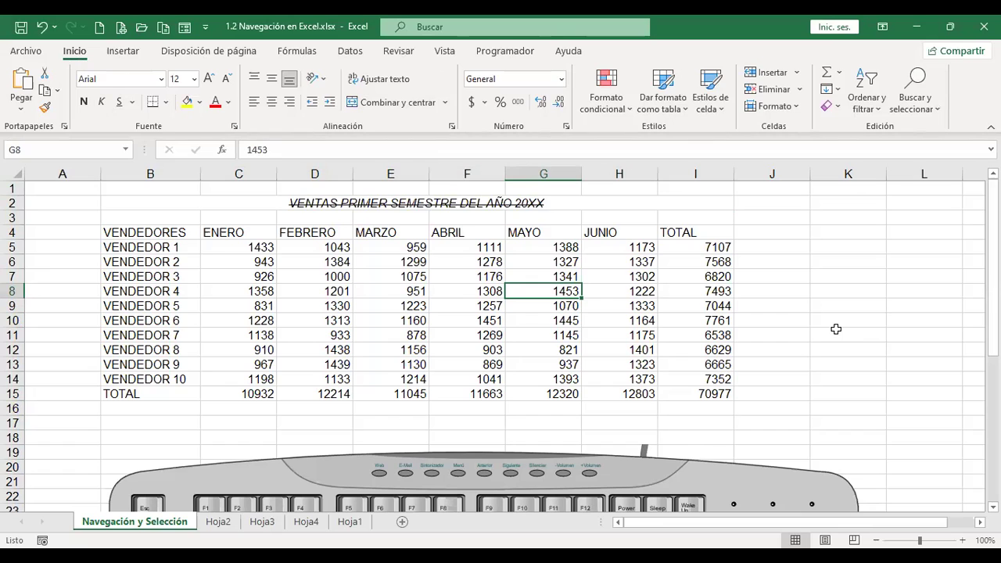
key(ctrl+9)
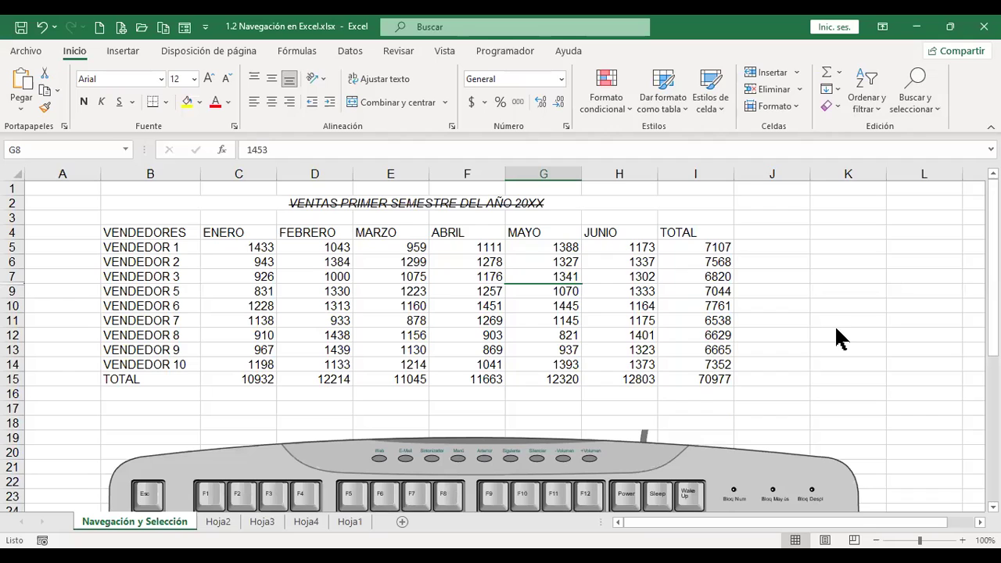
key(ctrl+z)
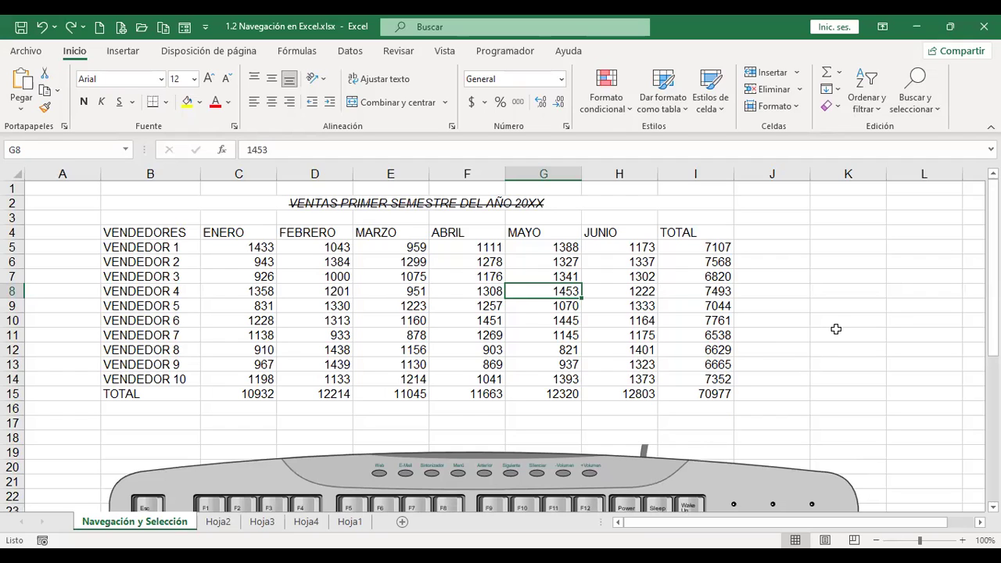
Step: Hide the TOTAL row 15 from cell G15 and unhide it at the row headings, doing this twice
key(Down)
key(Down)
key(Down)
key(Down)
key(Down)
key(Down)
key(Down)
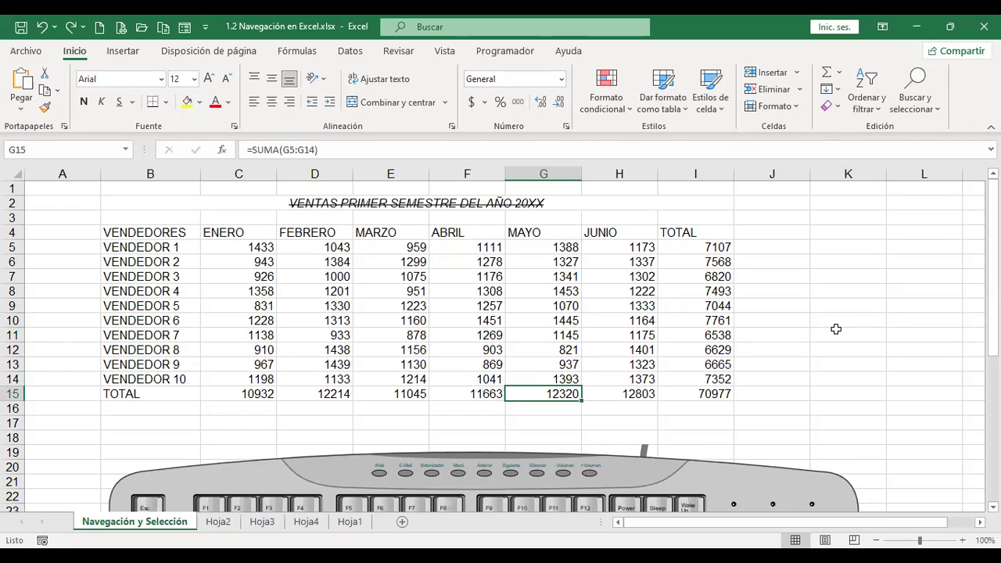
key(ctrl+9)
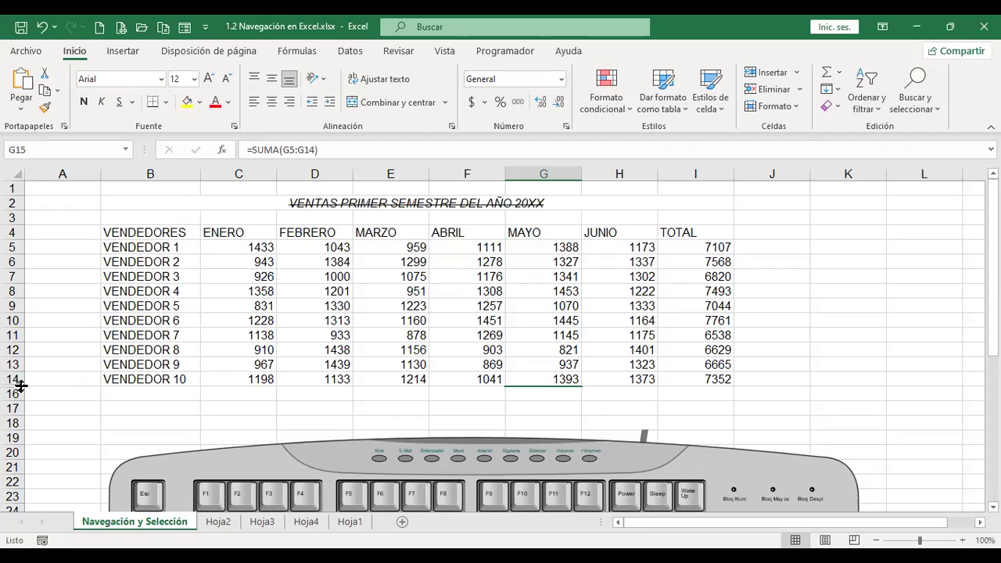
double_click(21, 385)
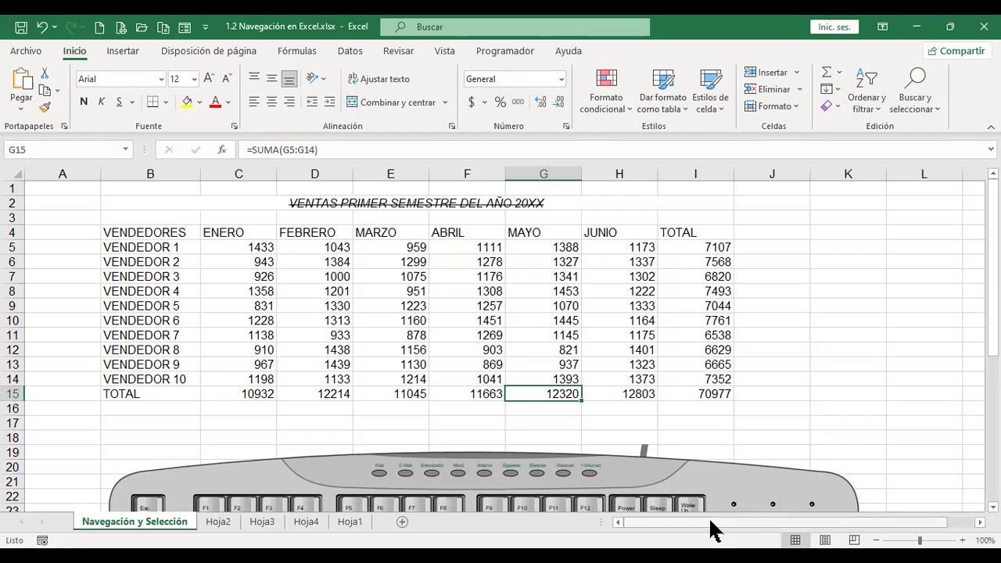
key(ctrl+9)
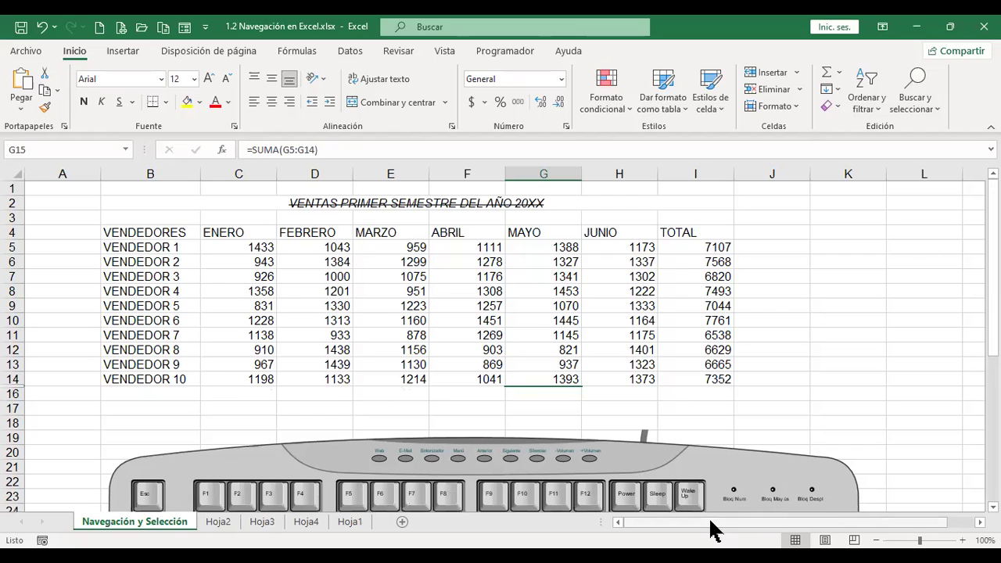
double_click(17, 385)
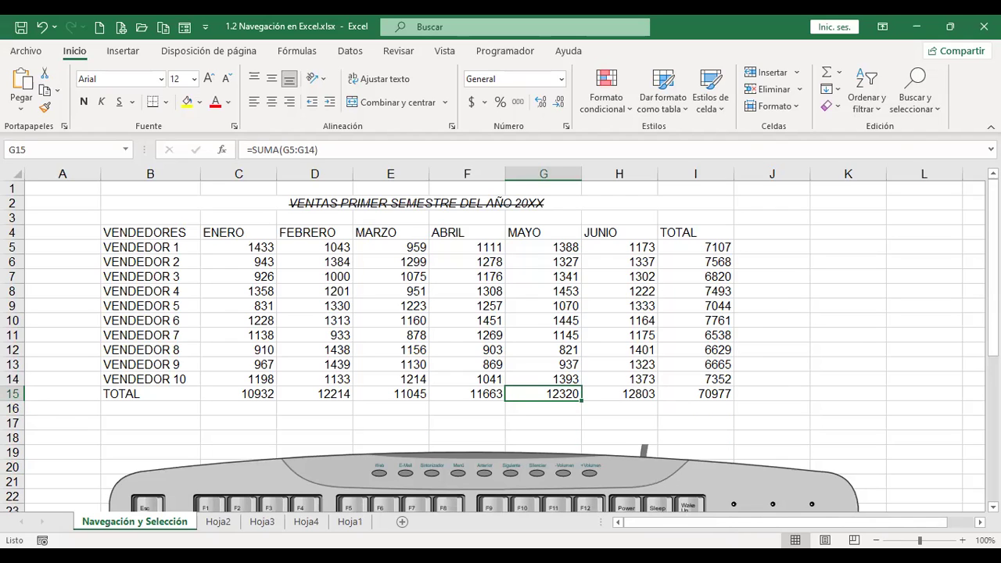
Step: Hide the JUNIO column H from cell H10 and unhide it with its width fitted to the contents
key(alt+q)
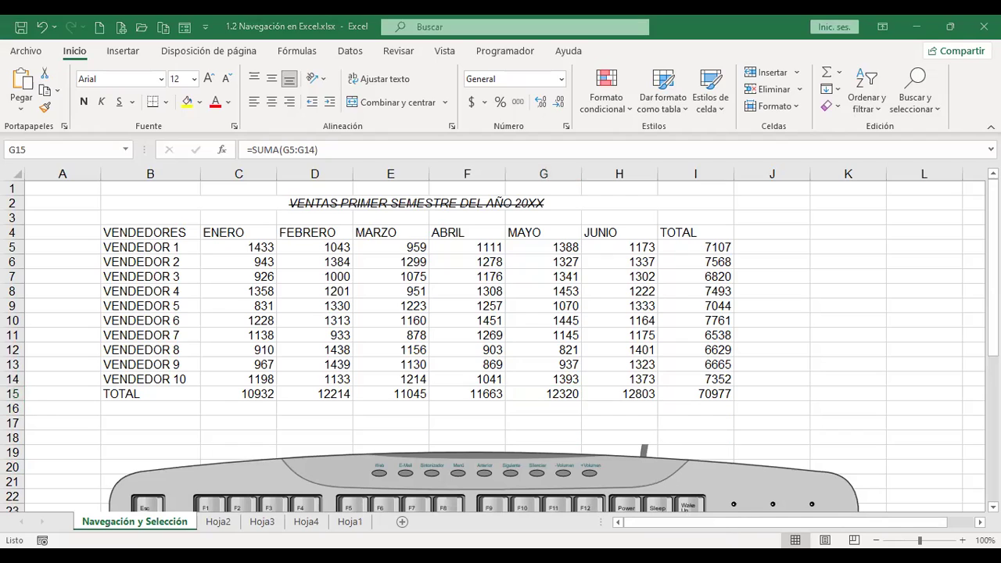
key(Escape)
key(Up)
key(Up)
key(Up)
key(Up)
key(Up)
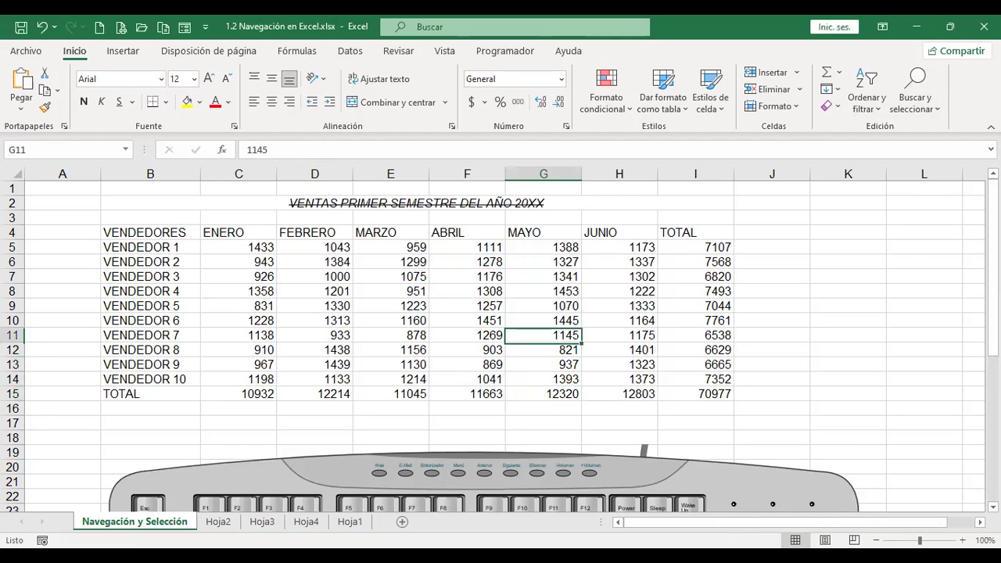
key(Right)
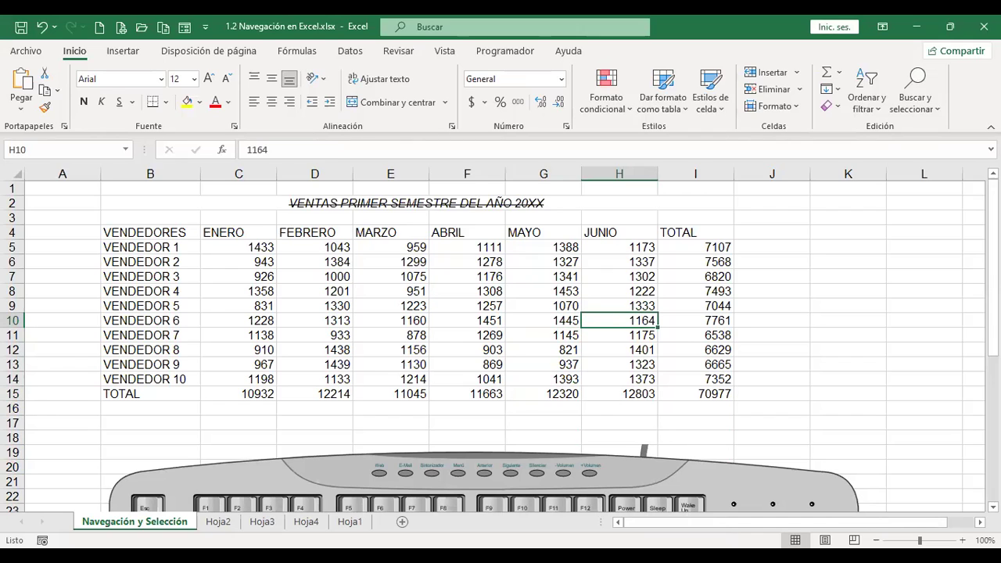
key(ctrl+0)
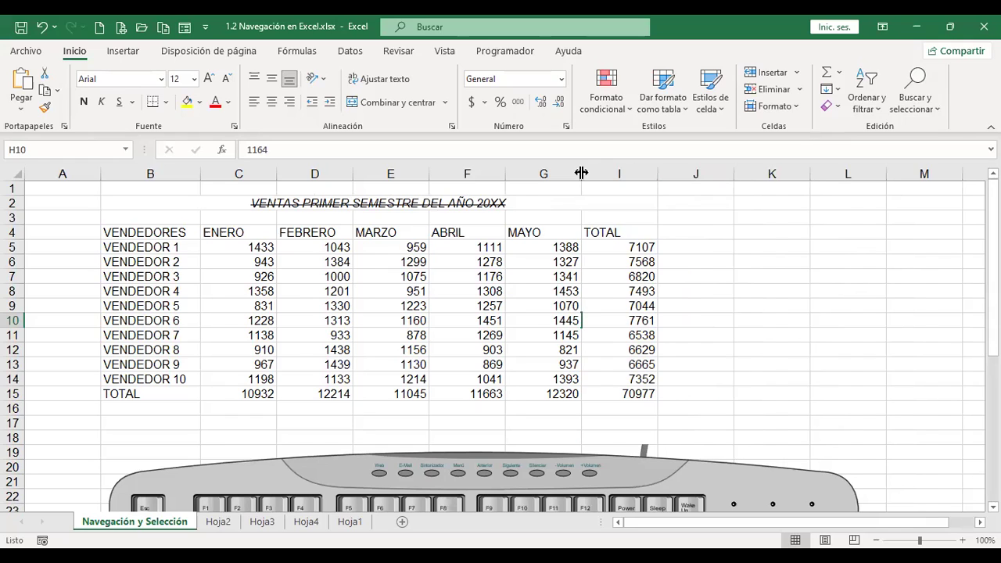
double_click(581, 173)
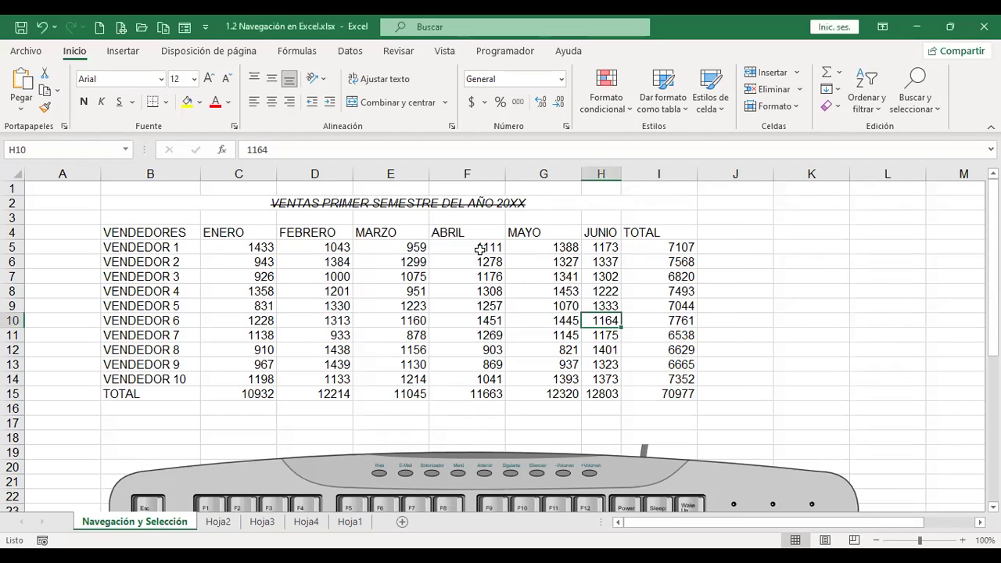
Step: Select the whole sales table from header cell B4, and clear the selection by moving out to cell L8
click(174, 232)
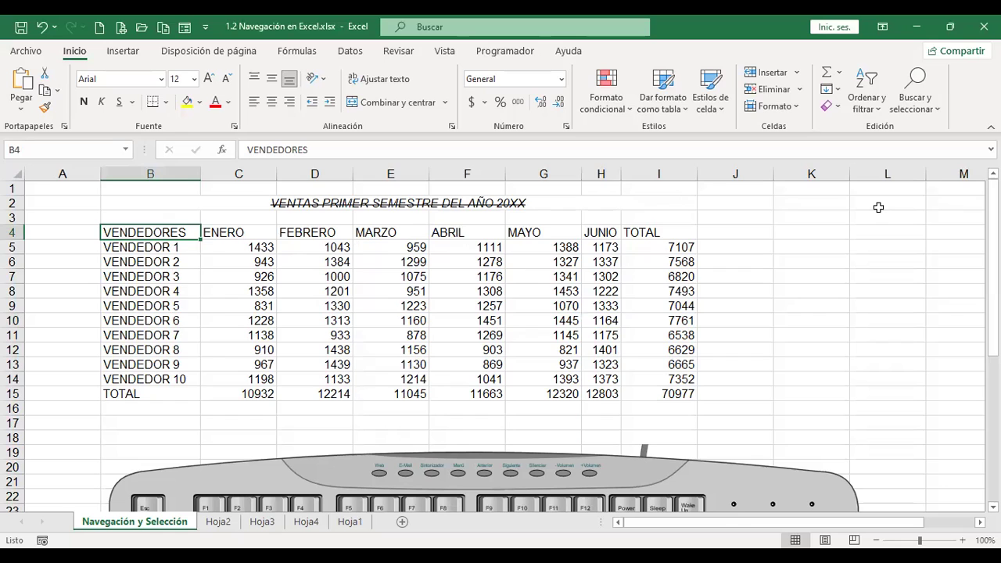
key(ctrl+a)
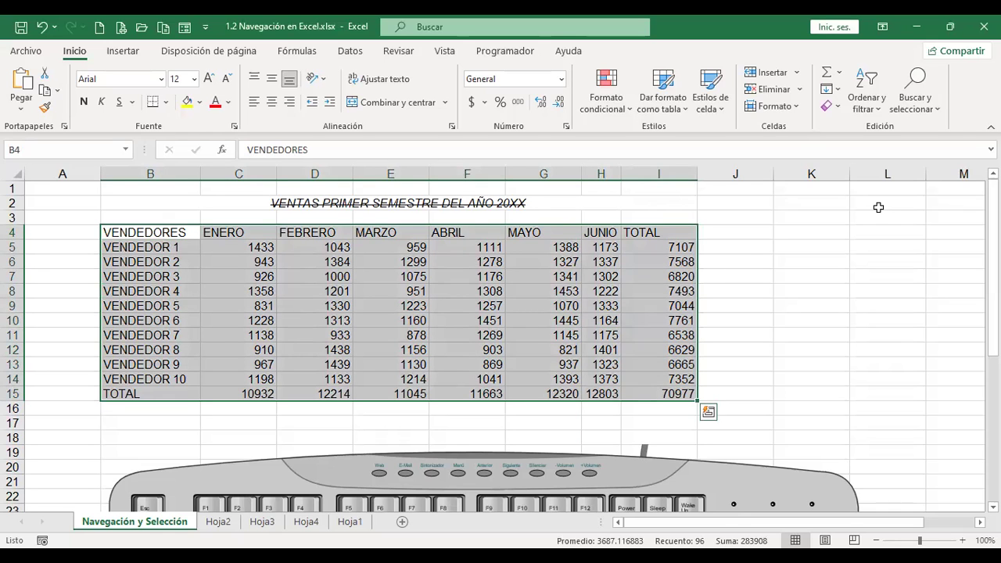
key(Left)
key(Right)
key(Right)
key(Down)
key(Down)
key(Down)
key(Down)
key(Right)
key(Right)
key(Right)
key(Right)
key(Right)
key(Right)
key(Right)
key(Right)
key(Right)
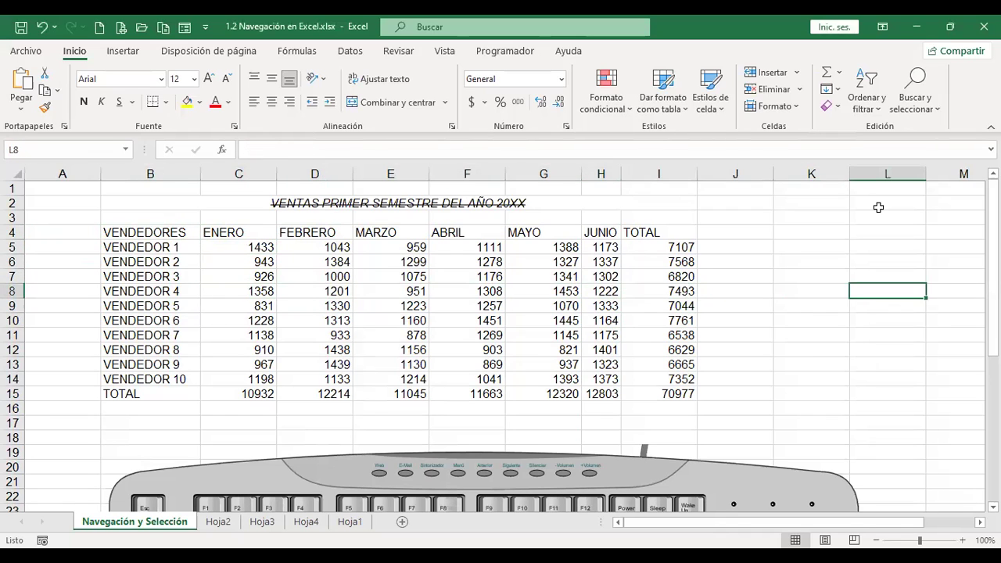
Step: Select the sales table B4:I15 starting from cell F8, add an outline border around it, and deselect it at K8
key(Left)
key(Left)
key(Left)
key(Left)
key(Left)
key(Left)
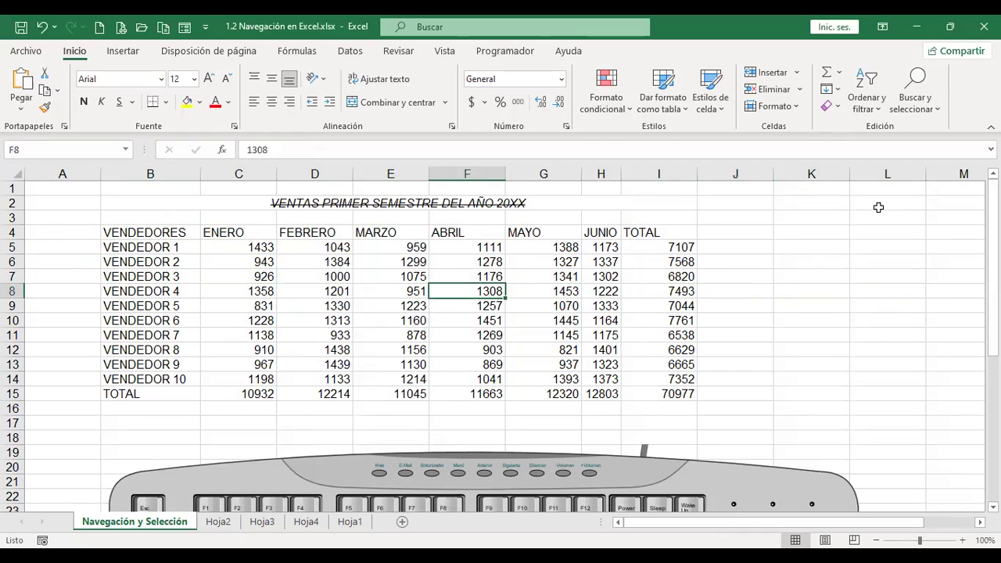
key(ctrl+a)
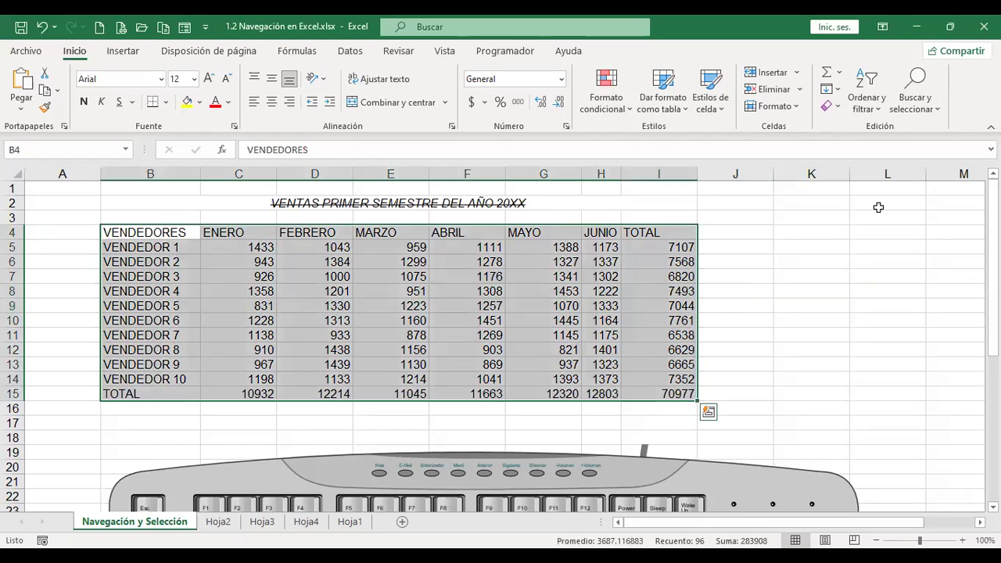
scroll(826, 312, down, 7)
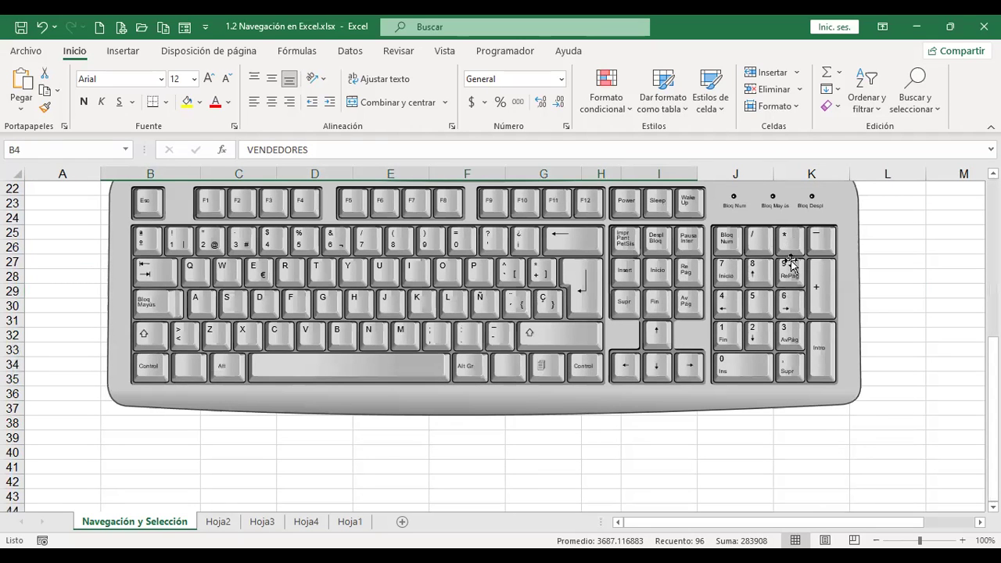
scroll(866, 280, up, 7)
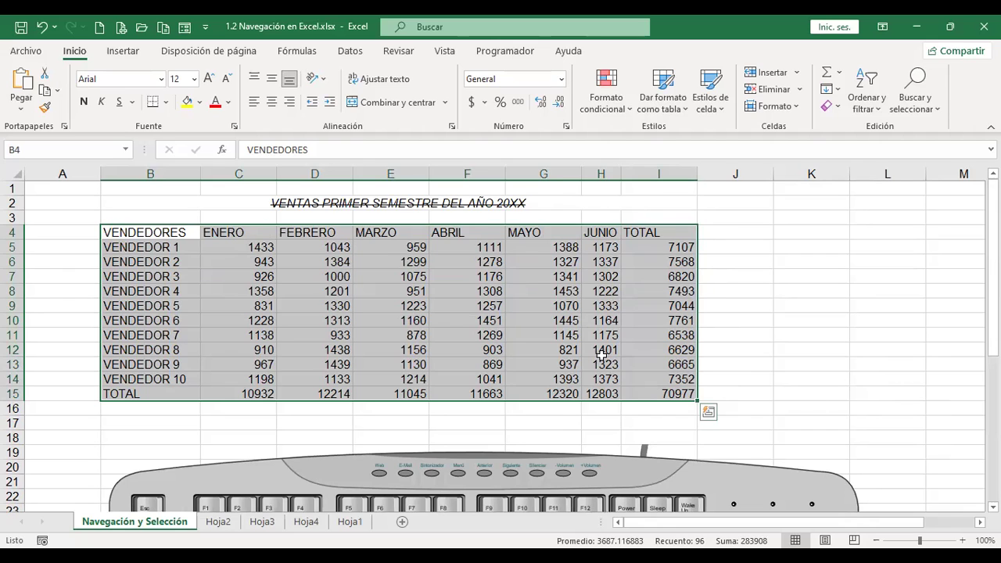
click(835, 288)
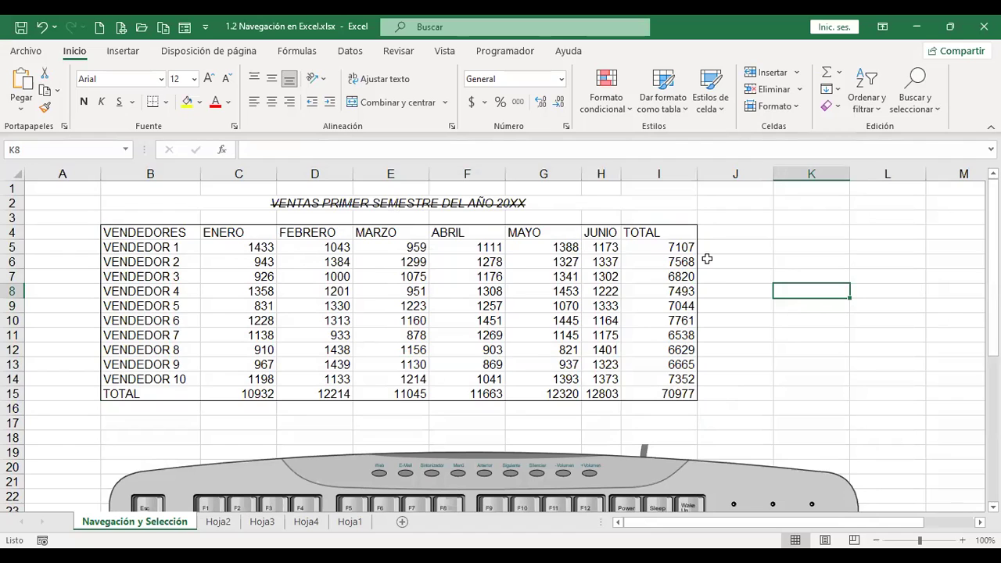
Step: Enlarge the sheet to 145% and return to cell A1 to examine the border around the table
ctrl+scroll(707, 258, up, 3)
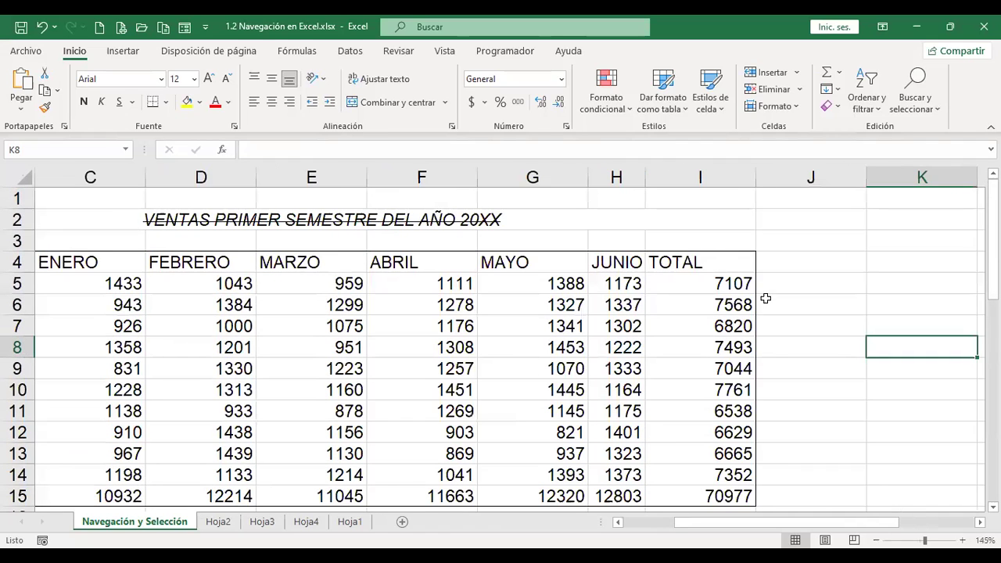
key(ctrl+Home)
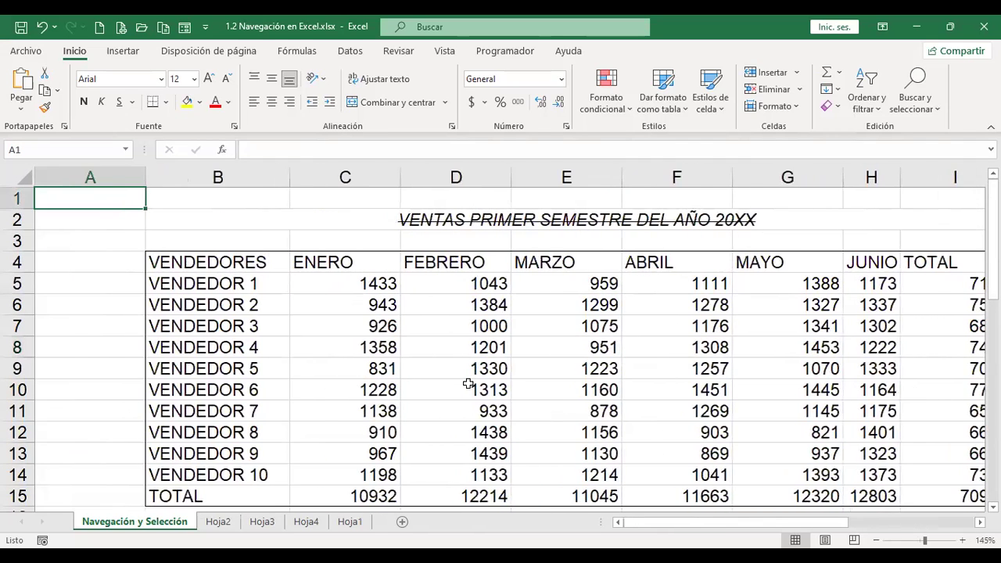
scroll(462, 378, down, 2)
scroll(397, 392, up, 2)
Step: Open the February value of VENDEDOR 2 in D6 for in-cell editing and leave it by selecting D7
click(454, 300)
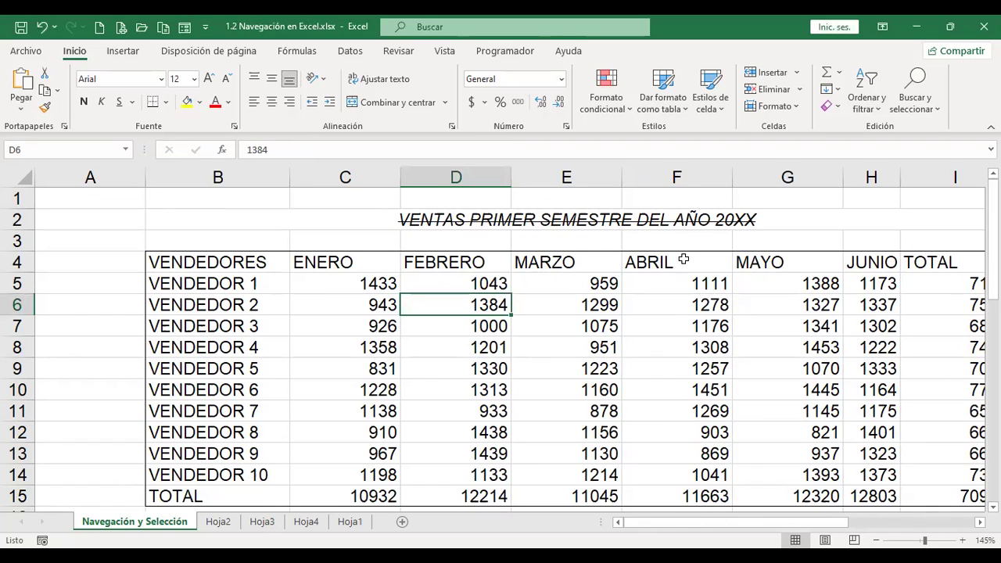
double_click(493, 304)
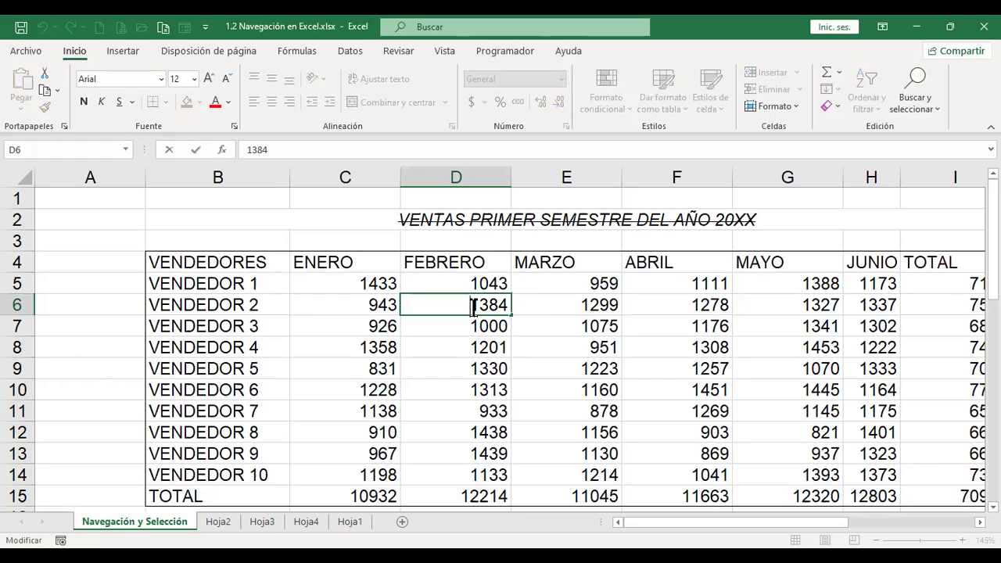
click(487, 329)
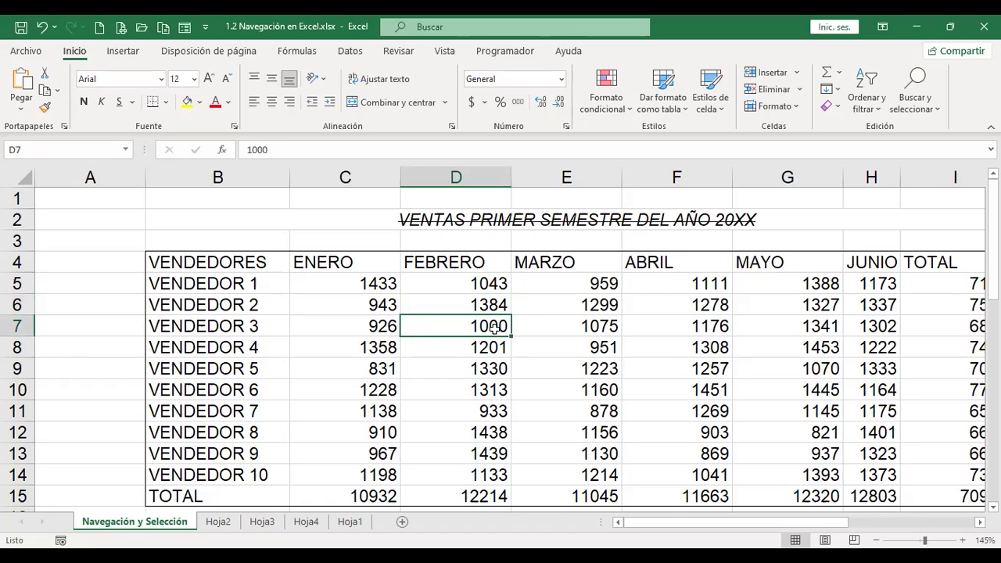
Step: Open cell D7 for editing in the formula bar and directly in the cell, closing the edit each time
click(285, 150)
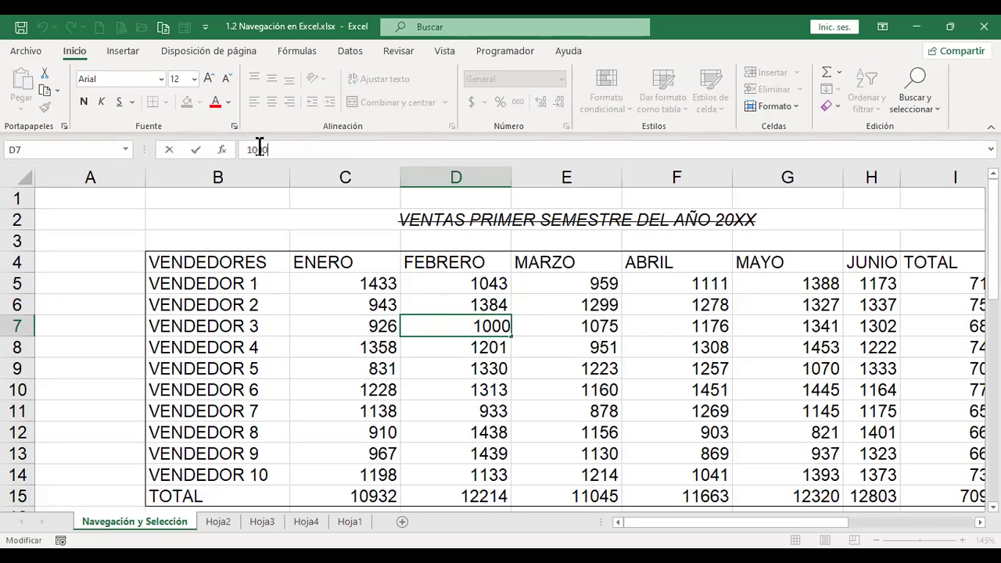
click(470, 326)
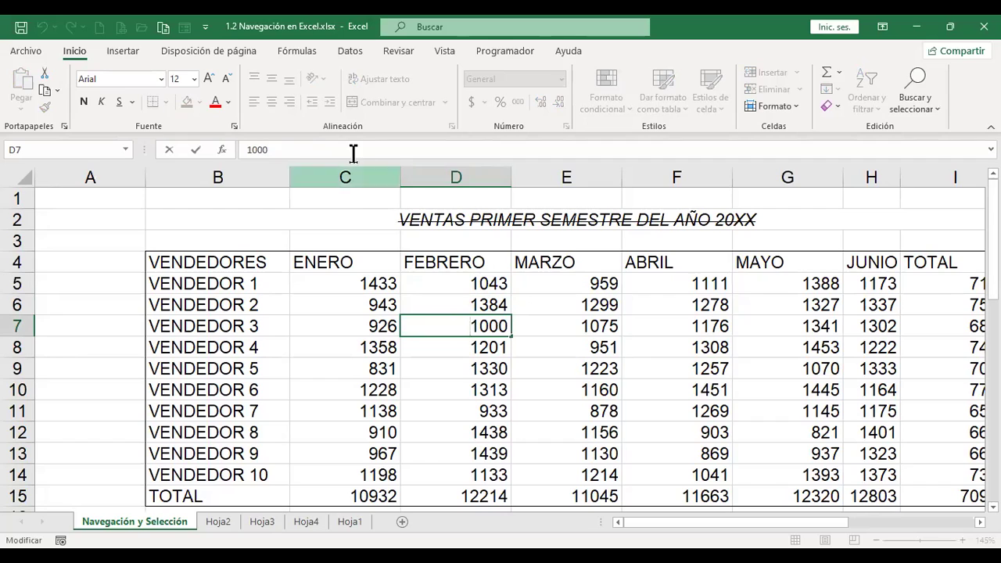
key(Return)
key(Up)
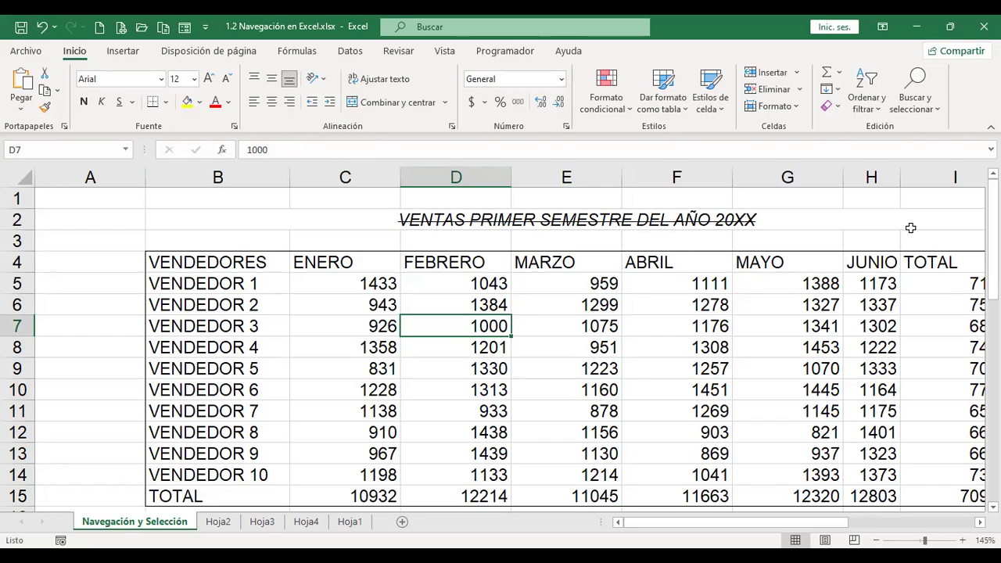
key(F2)
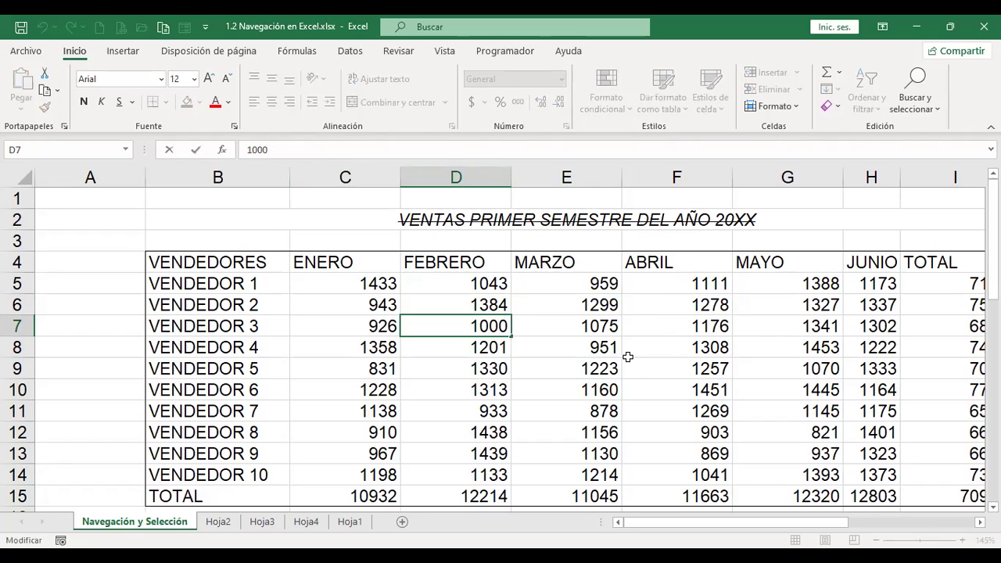
key(Return)
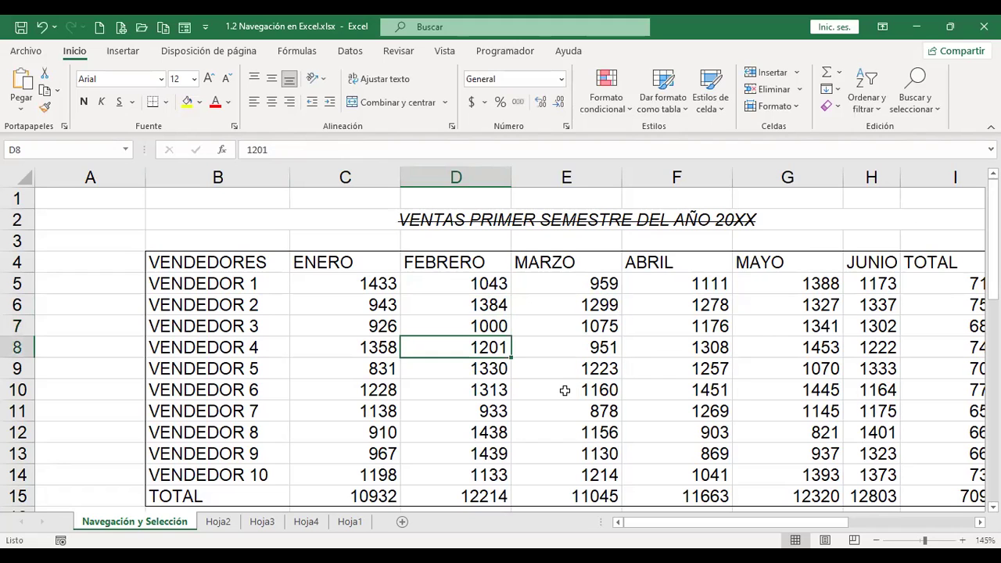
scroll(563, 380, down, 5)
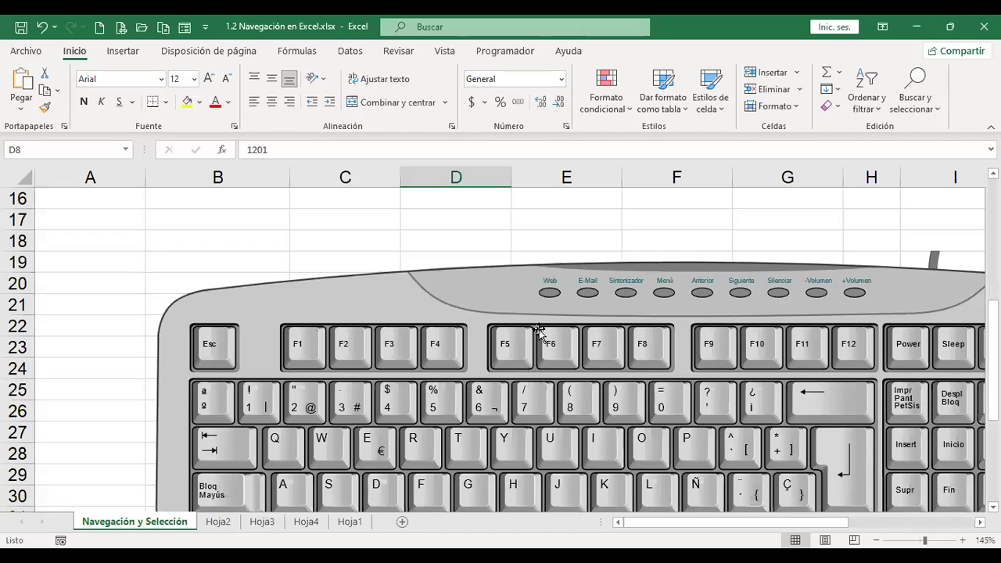
scroll(564, 321, up, 5)
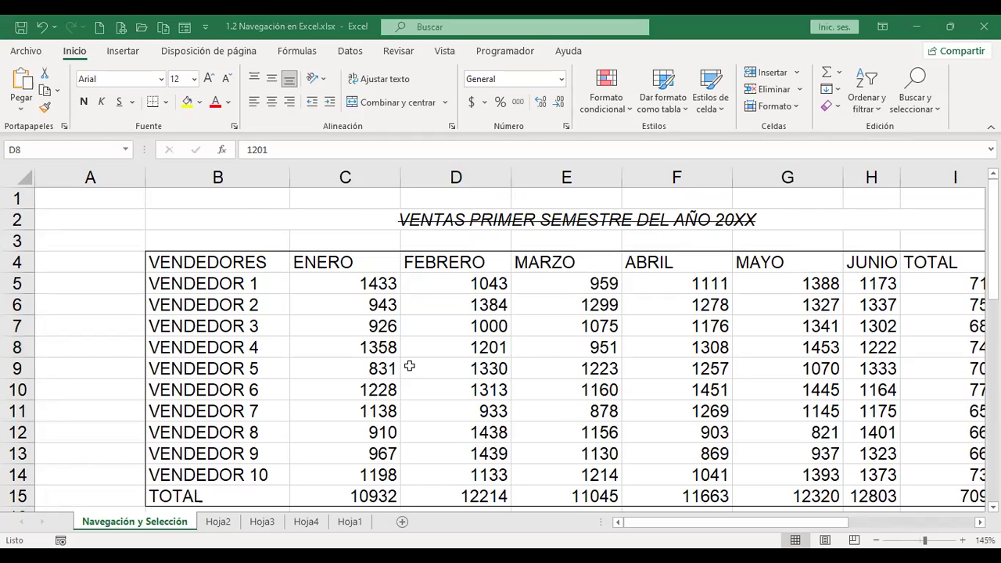
scroll(409, 366, down, 1)
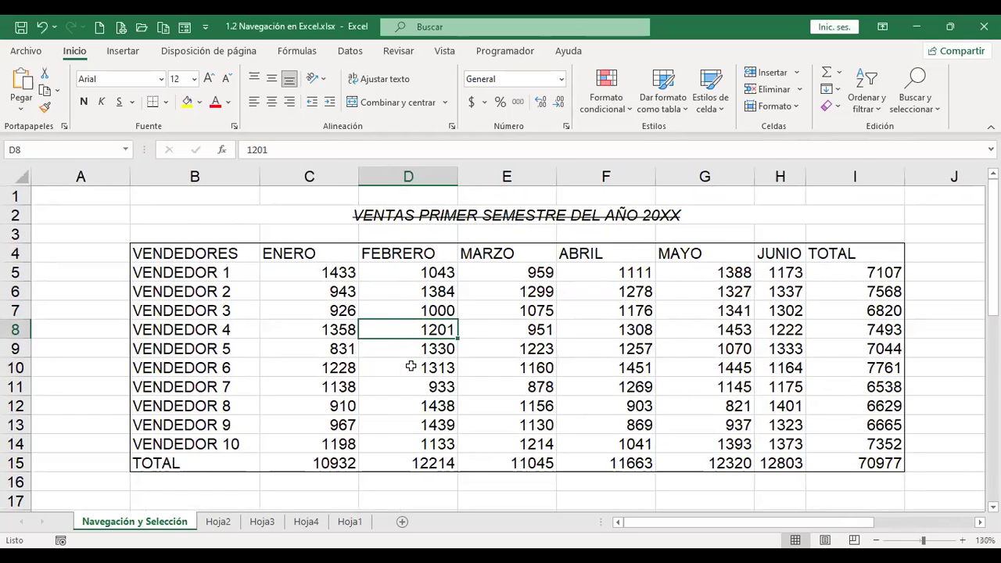
Step: Reduce the sheet zoom to 115%, run the spelling check from cell A1 and dismiss its message
scroll(411, 366, down, 1)
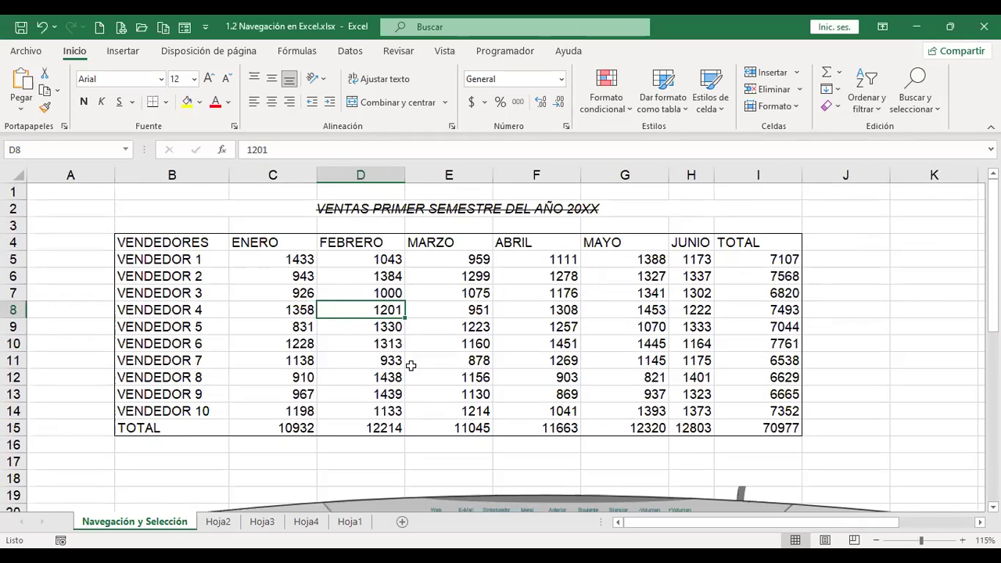
key(ctrl+Home)
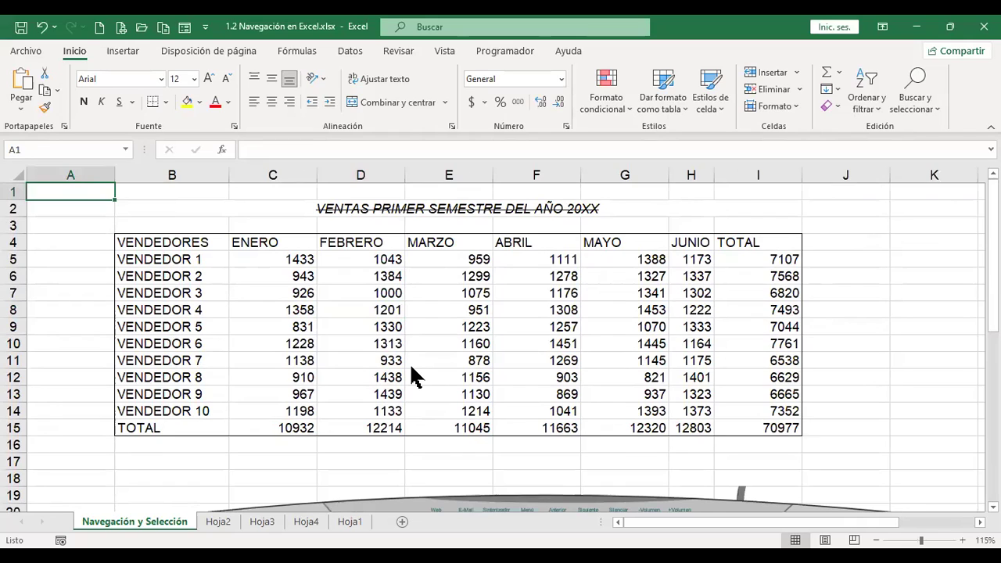
key(F7)
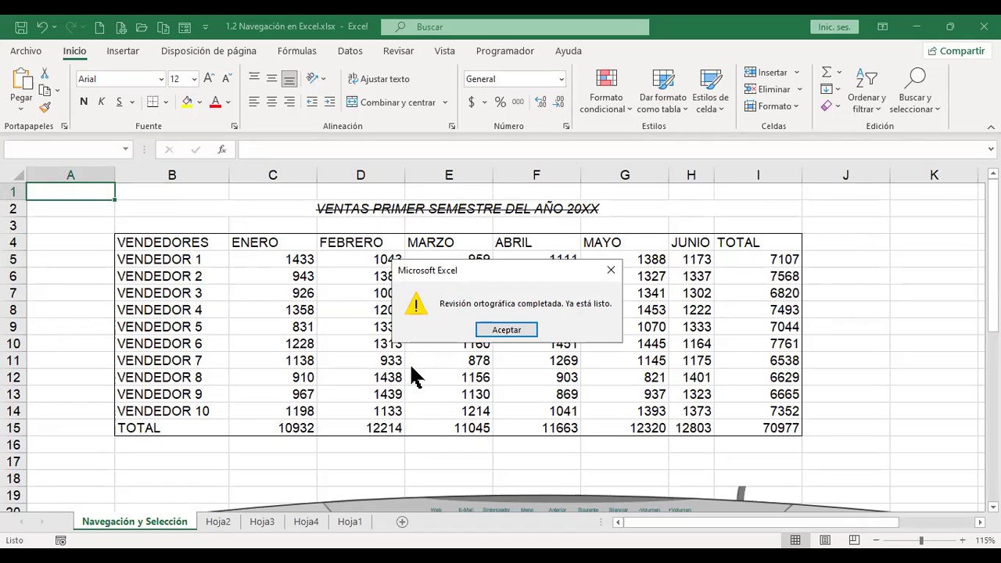
click(523, 328)
scroll(518, 335, down, 5)
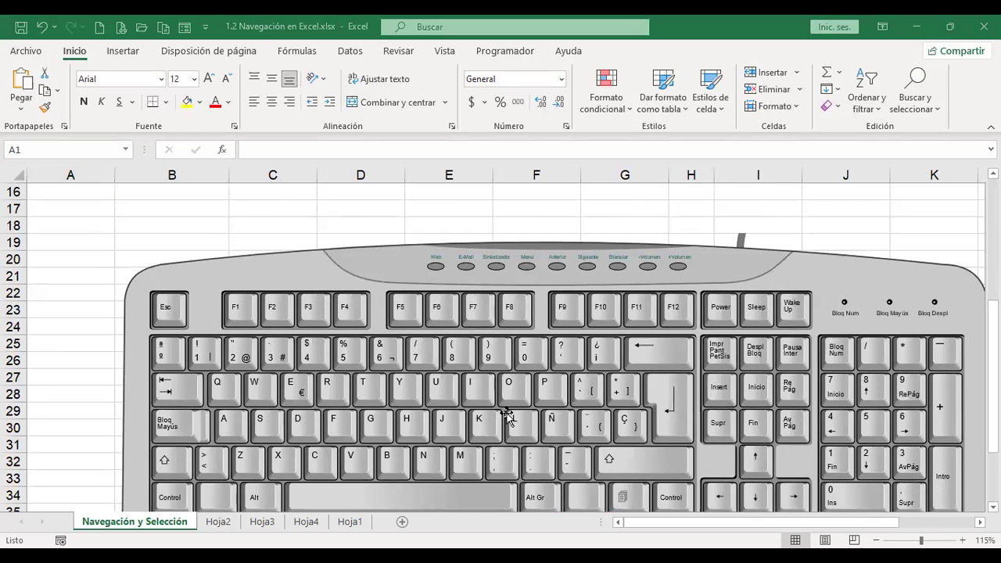
scroll(507, 417, up, 5)
Step: Select the VENDEDOR 1 name and January to March values in B5:E5, starting from E9, and chart them on a new chart sheet
click(478, 327)
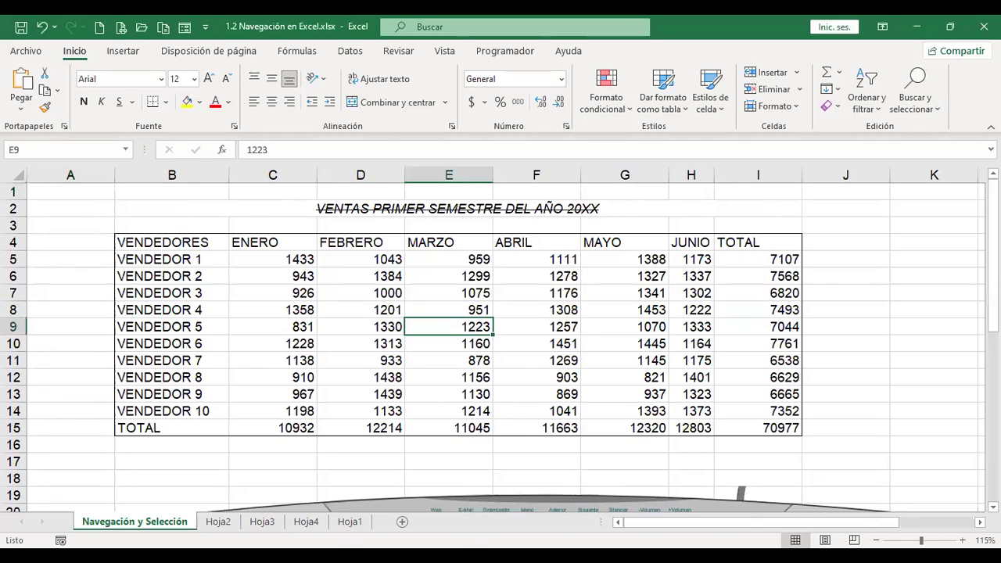
key(Up)
key(Up)
key(Up)
key(Up)
key(Left)
key(Left)
key(Left)
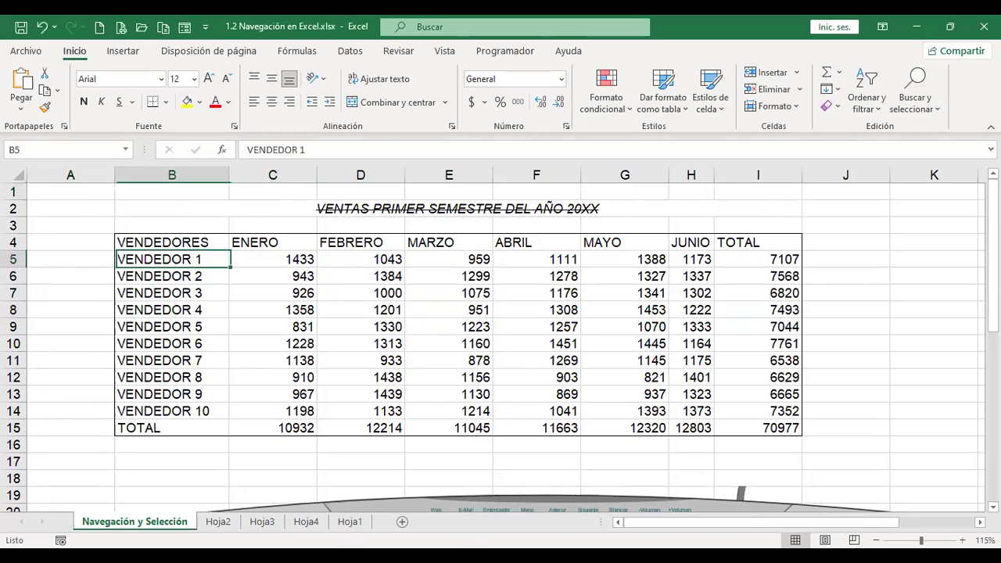
key(Left)
key(Up)
key(Right)
key(Down)
key(shift+Right)
key(shift+Right)
key(shift+Right)
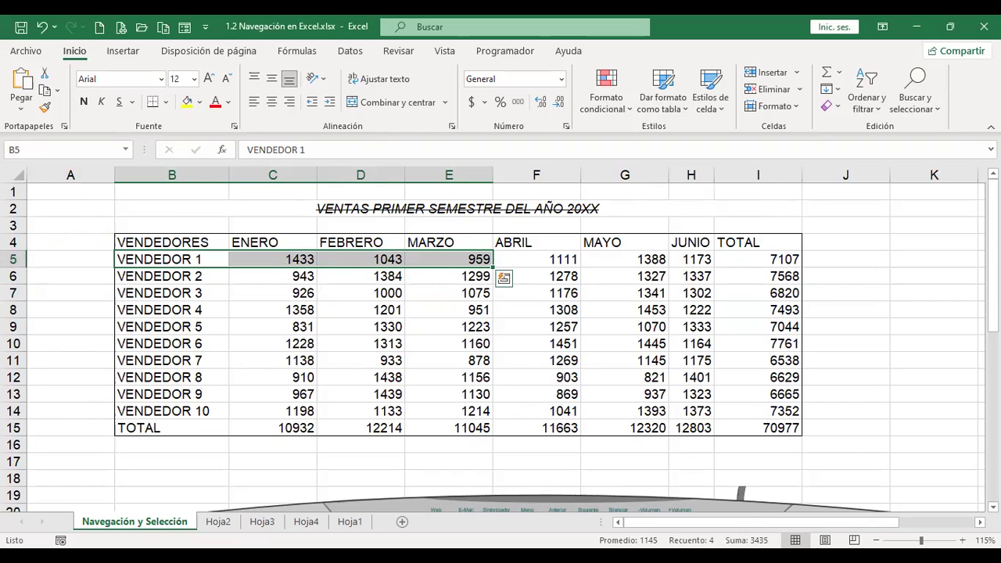
key(F11)
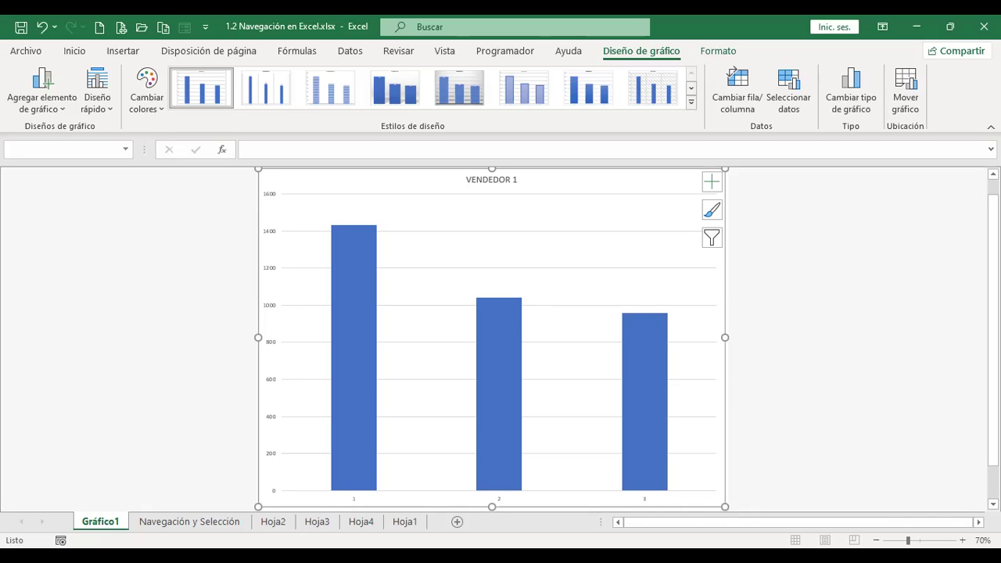
Step: Switch between the Navegación y Selección sheet and the Gráfico1 sheet to examine the VENDEDOR 1 chart, ending on the worksheet
key(ctrl+Page_Down)
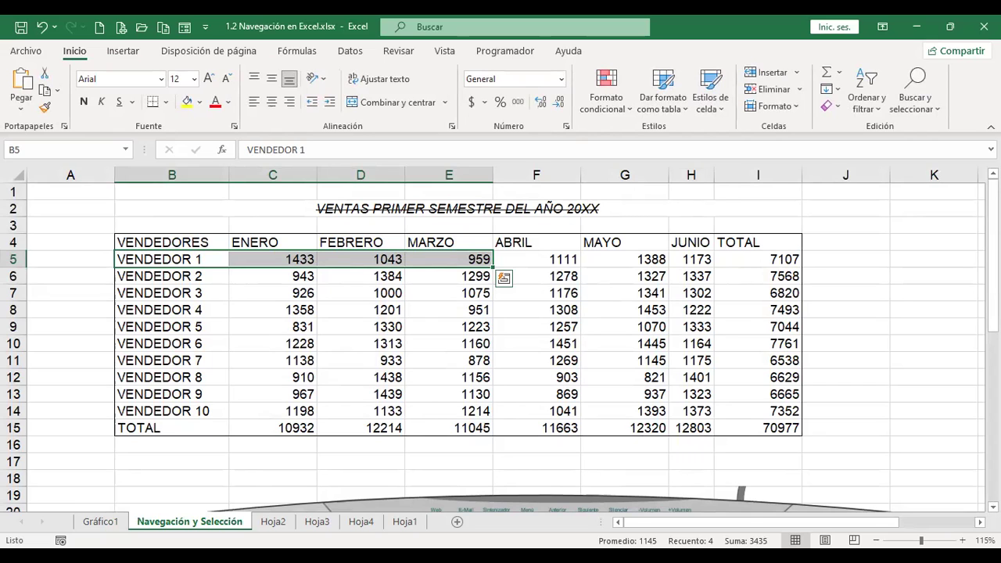
scroll(792, 413, down, 3)
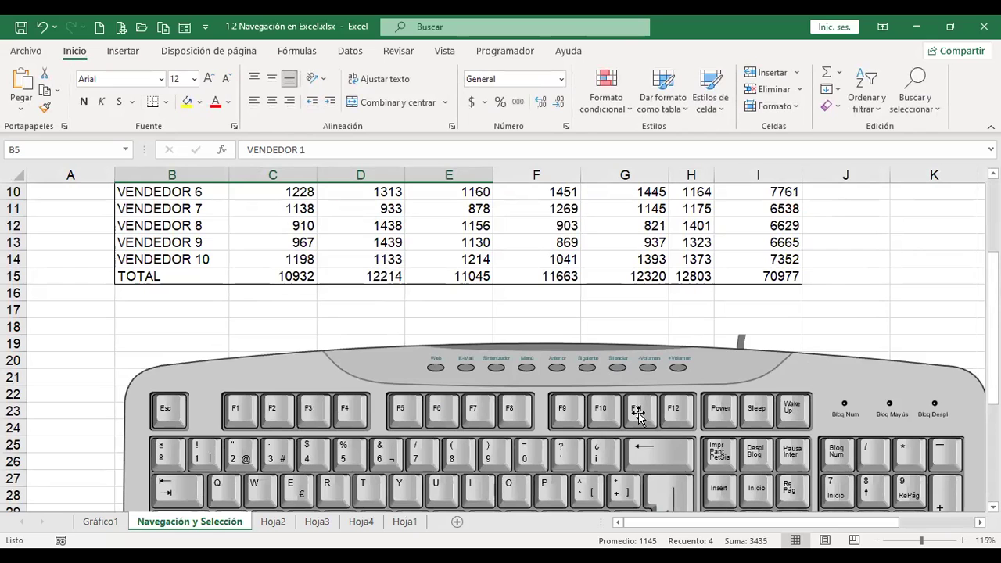
scroll(811, 346, up, 3)
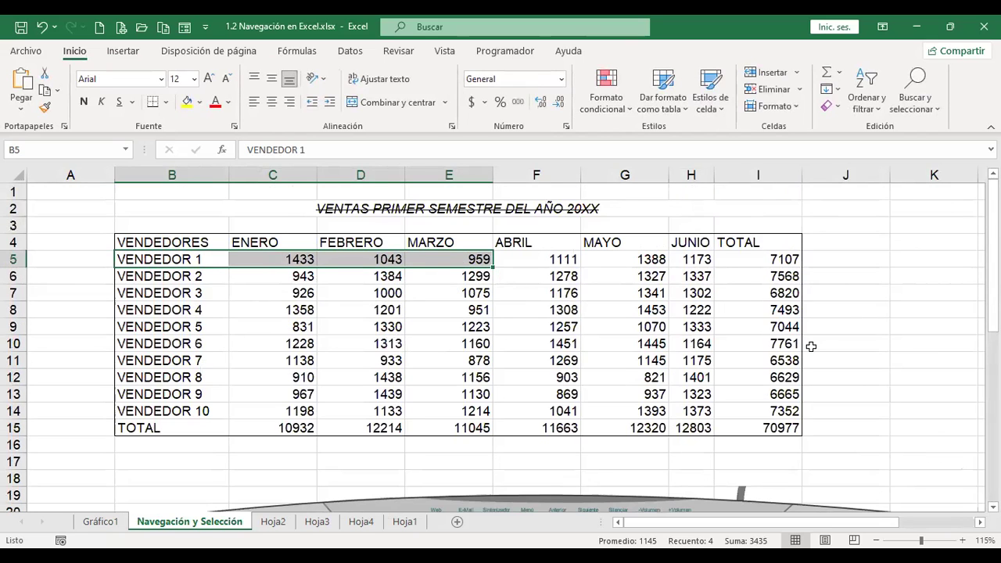
key(F11)
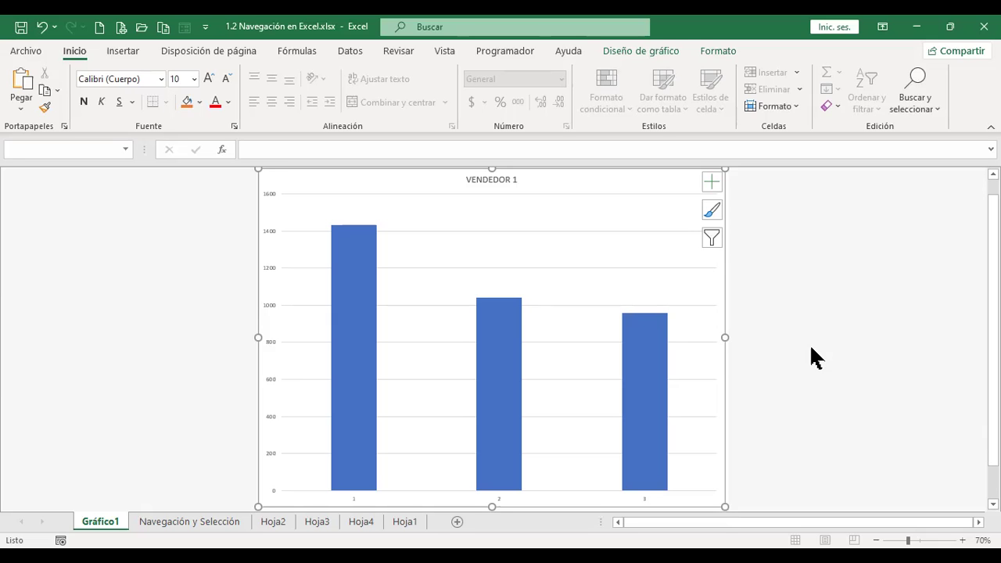
key(ctrl+Page_Down)
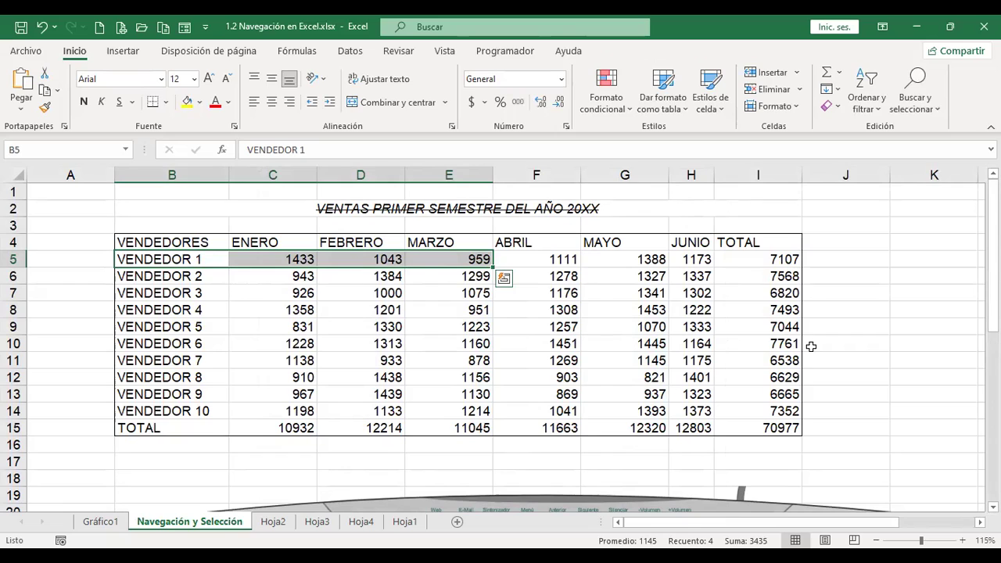
Step: Save the workbook under its existing name, and view the Guardar como locations without saving a copy
key(ctrl+s)
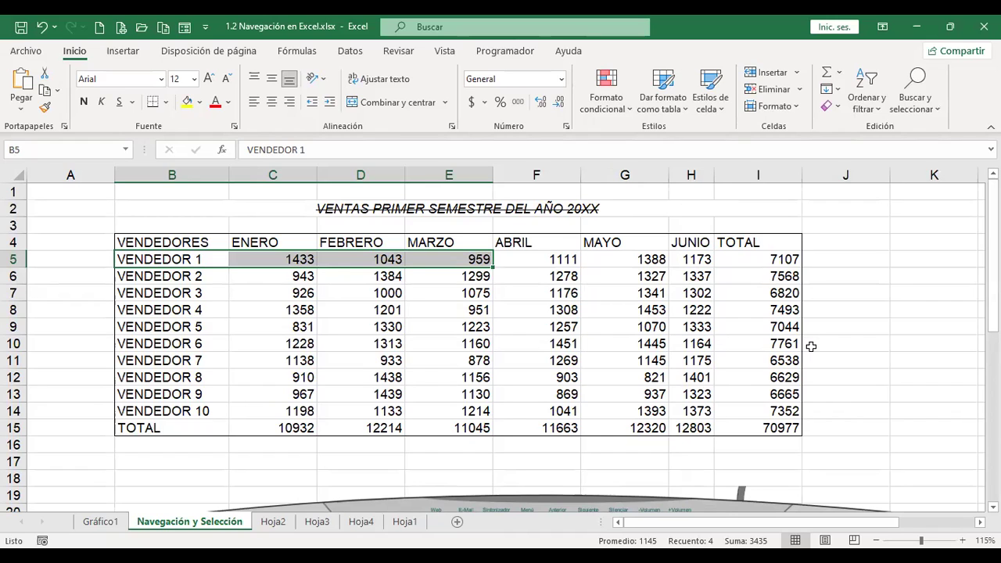
key(Up)
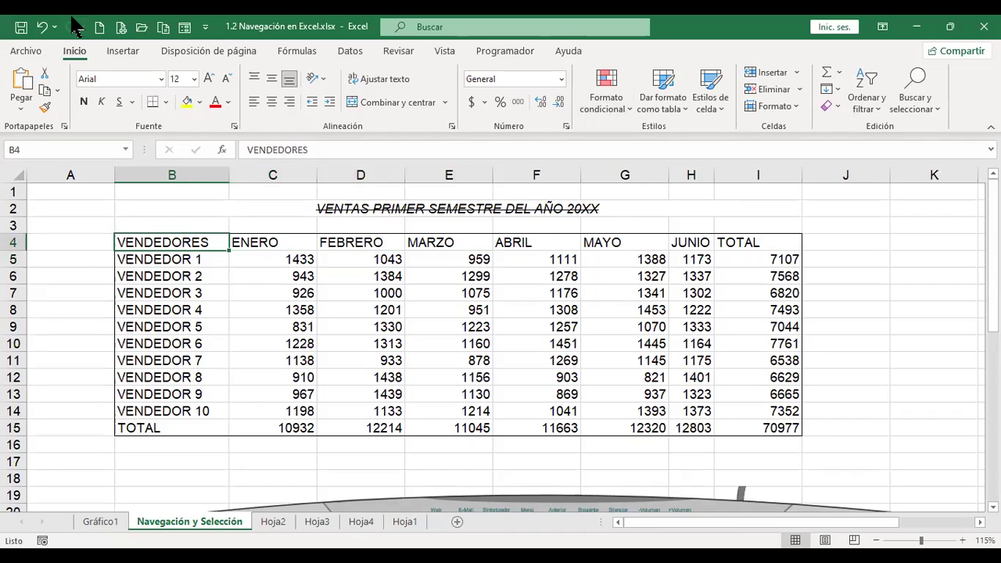
click(31, 56)
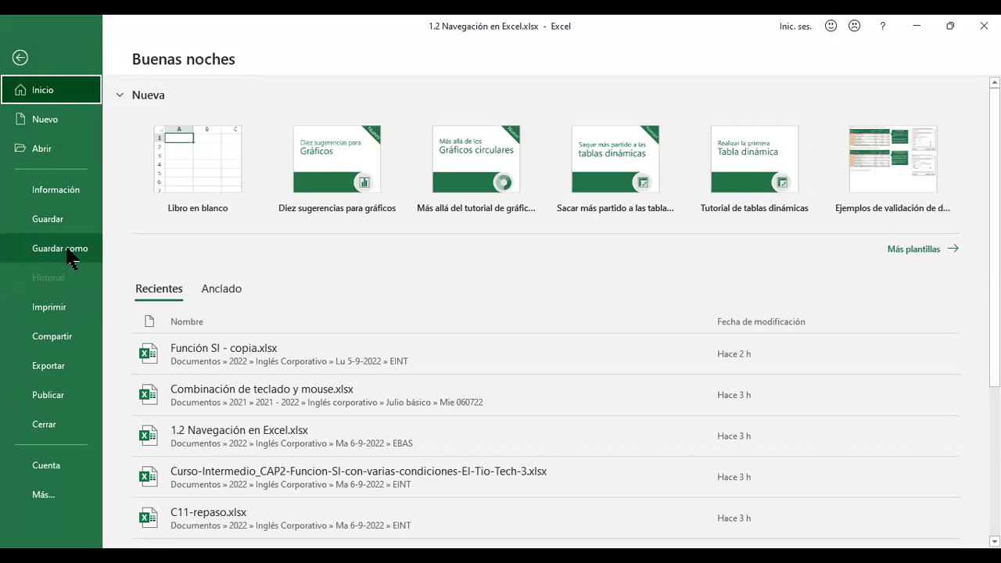
click(68, 250)
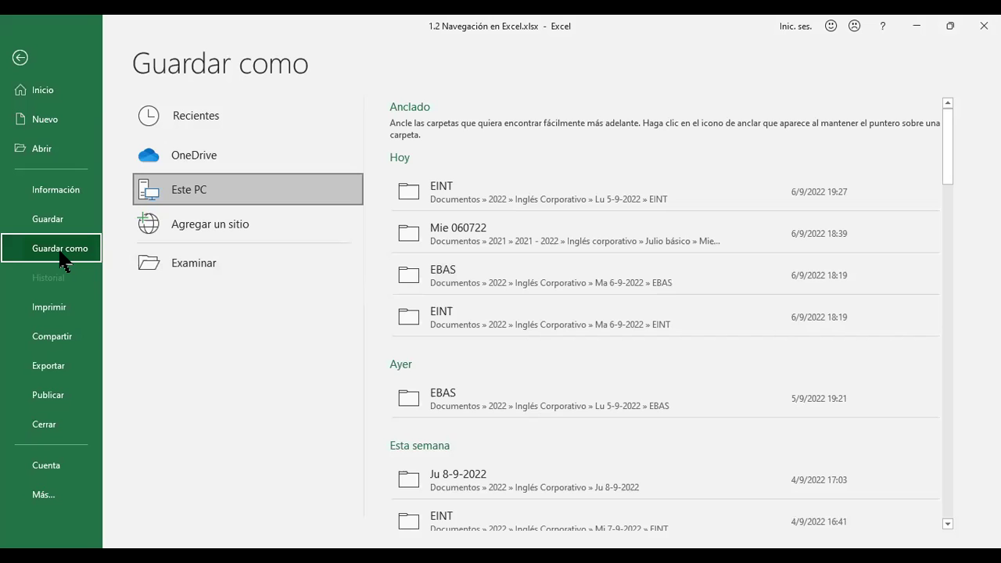
key(Escape)
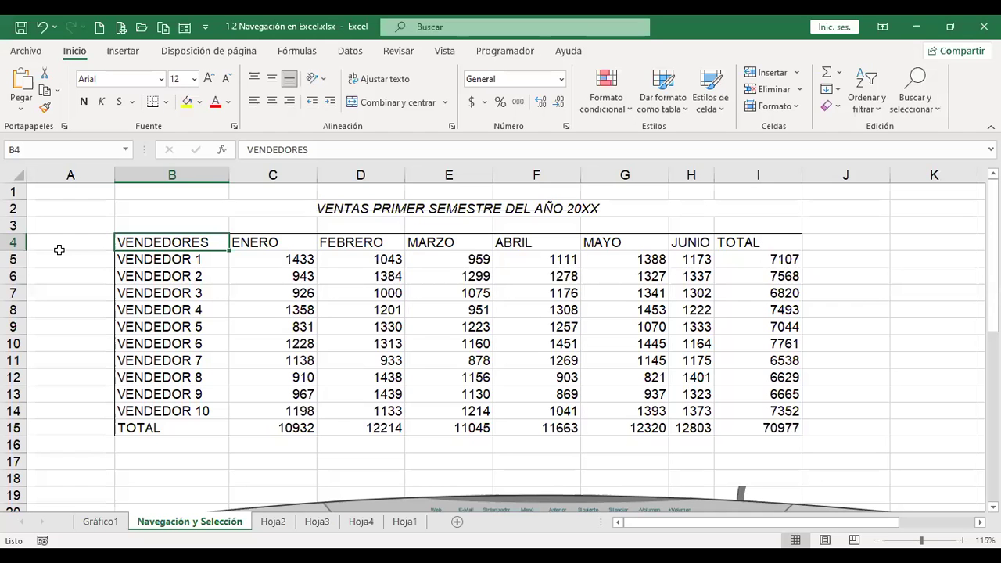
Step: Select the merged title in row 2, open the Guardar como dialog for the workbook and cancel it
scroll(633, 251, down, 2)
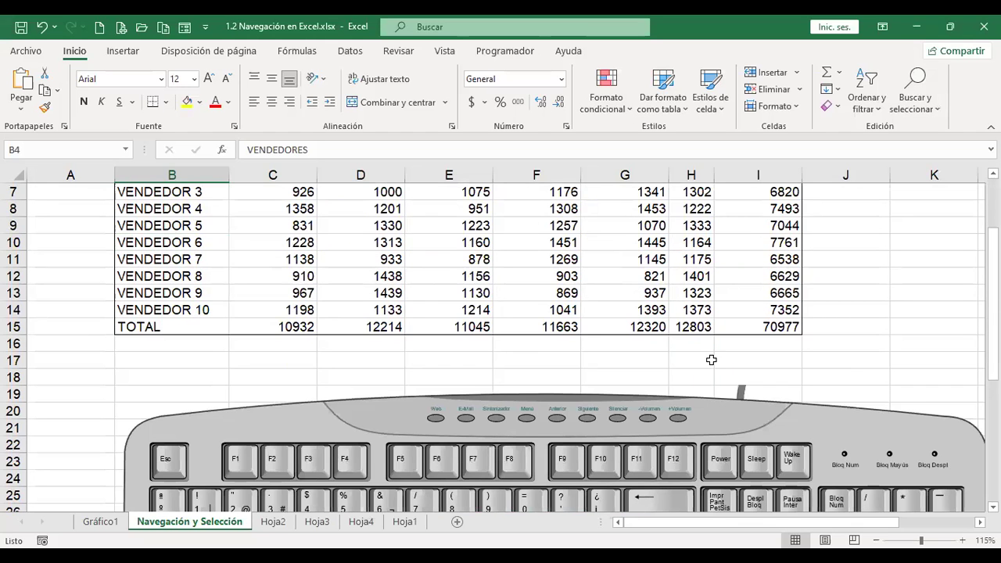
scroll(708, 367, down, 2)
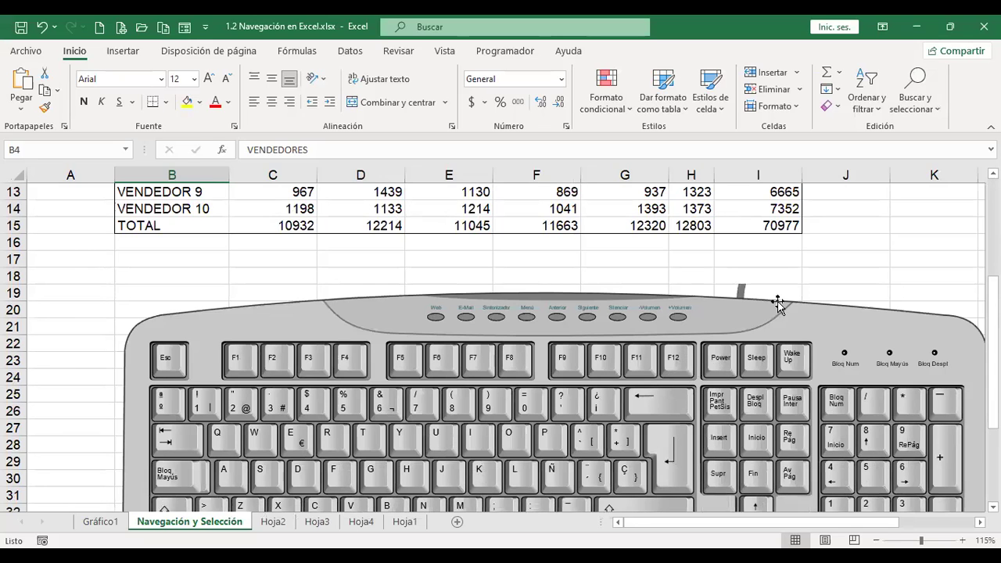
scroll(779, 305, up, 4)
click(772, 208)
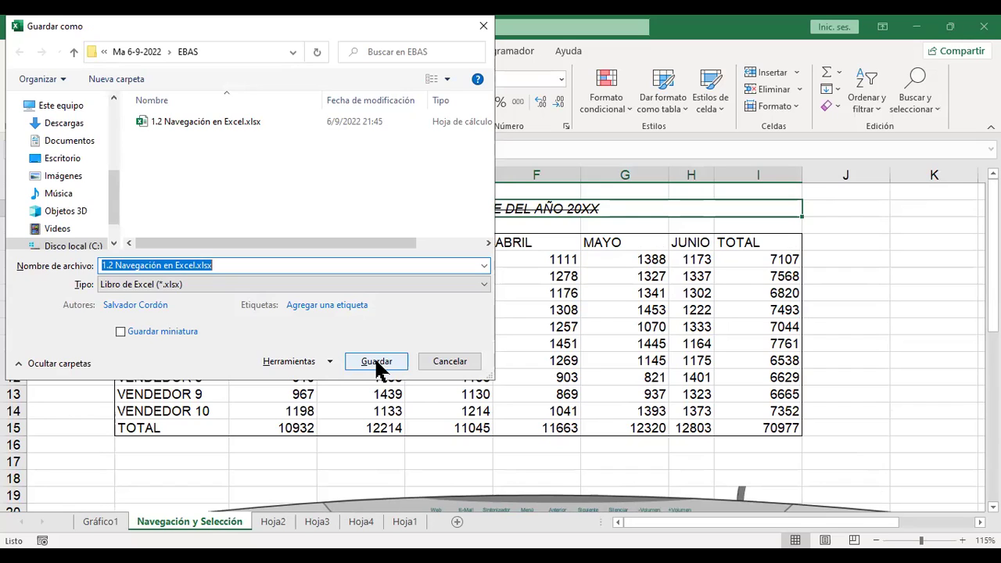
click(466, 362)
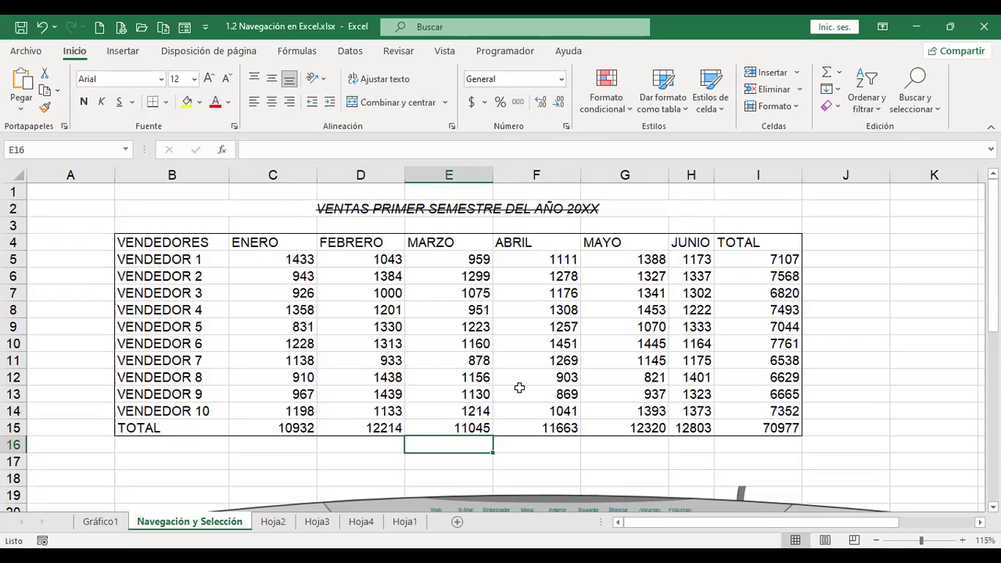
Step: Insert four new blank worksheets before the Navegación y Selección sheet and return to that sheet
scroll(519, 388, down, 6)
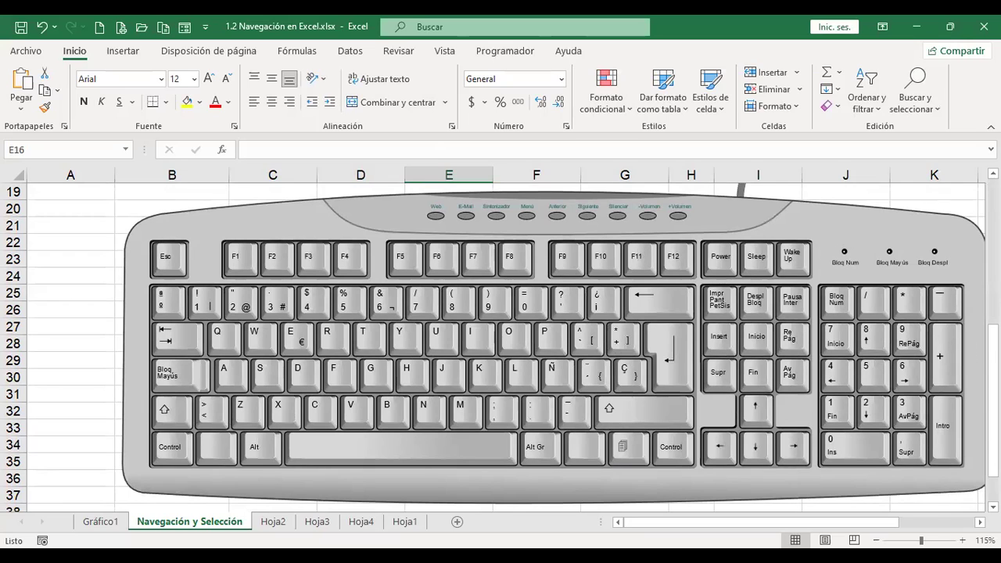
key(shift+F11)
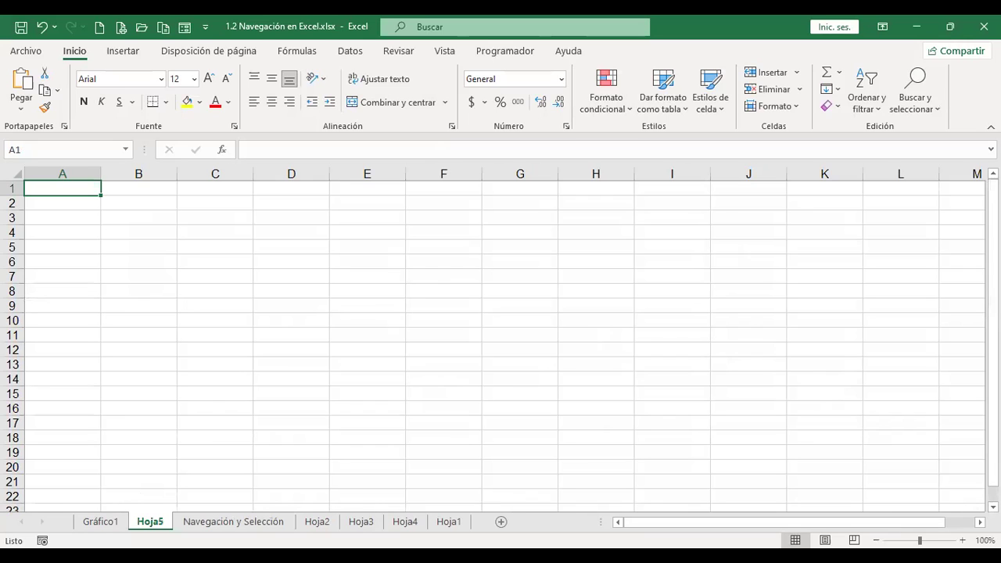
key(shift+F11)
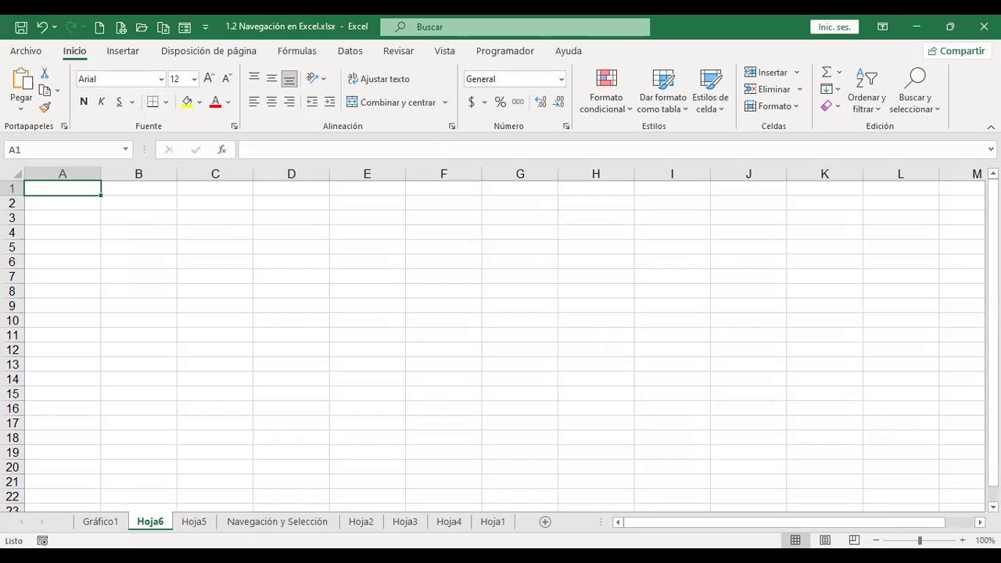
click(545, 523)
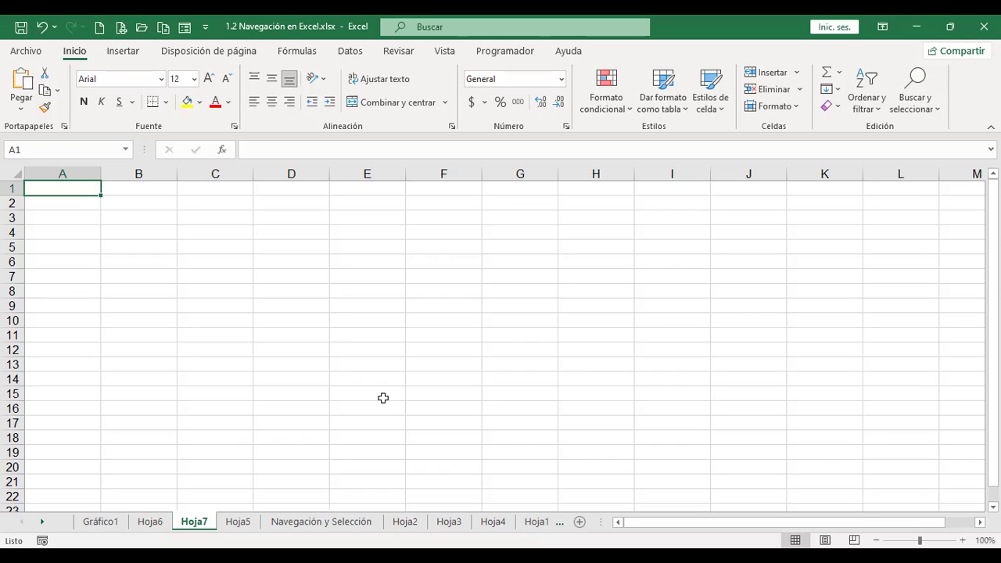
key(shift+F11)
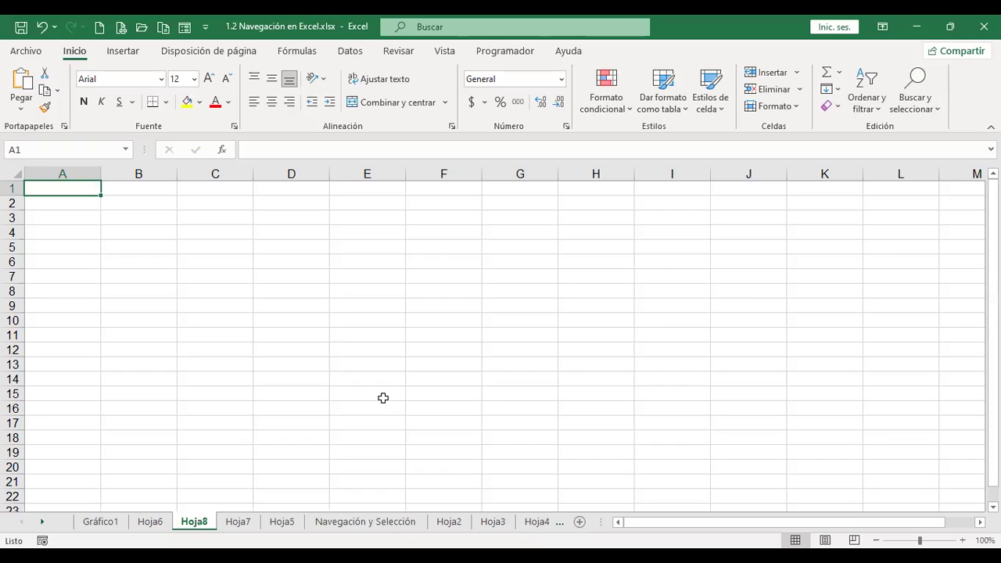
click(391, 522)
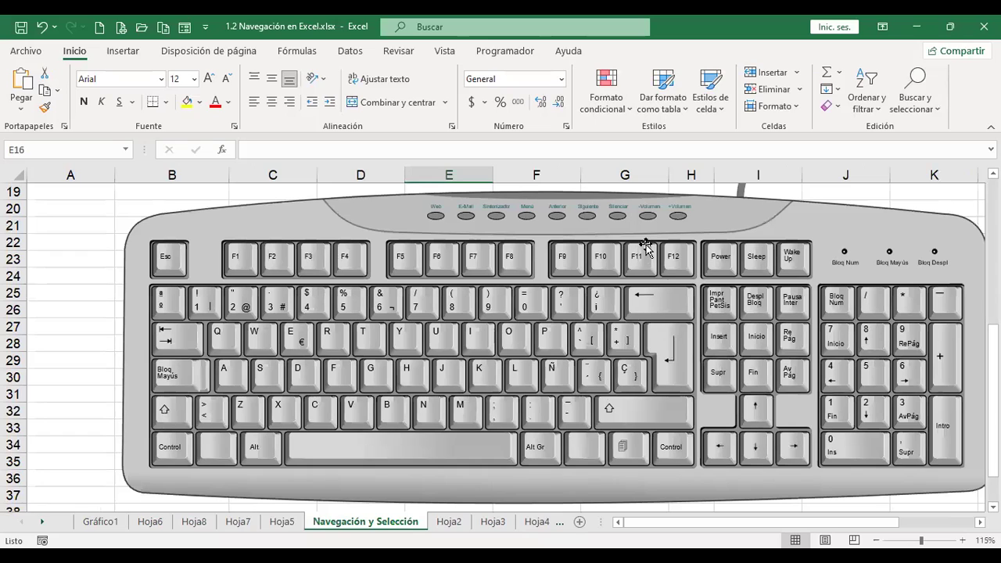
click(630, 376)
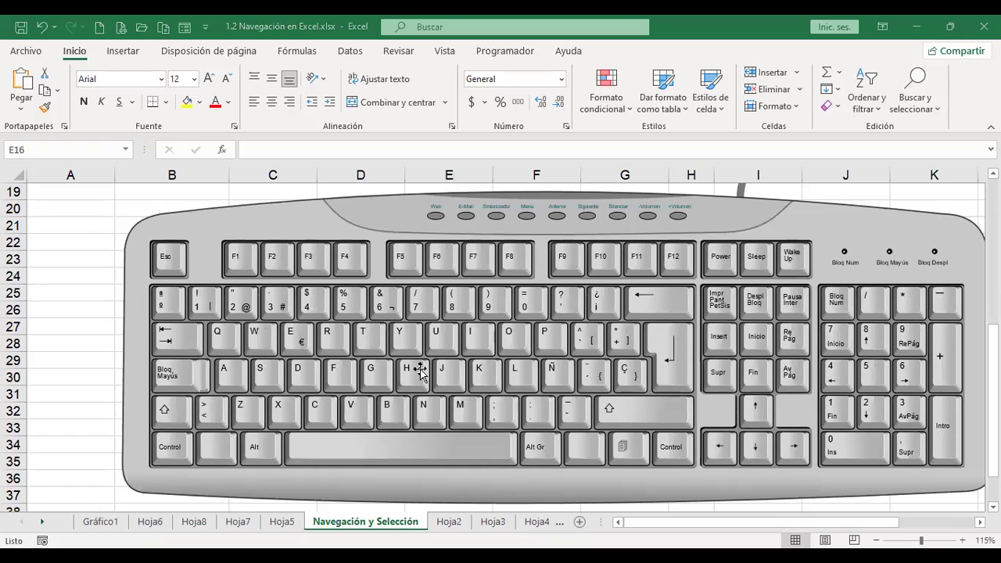
Step: Return to cell A1 of the sales sheet, display the ribbon's key tips and dismiss them
scroll(420, 373, up, 6)
key(ctrl+Home)
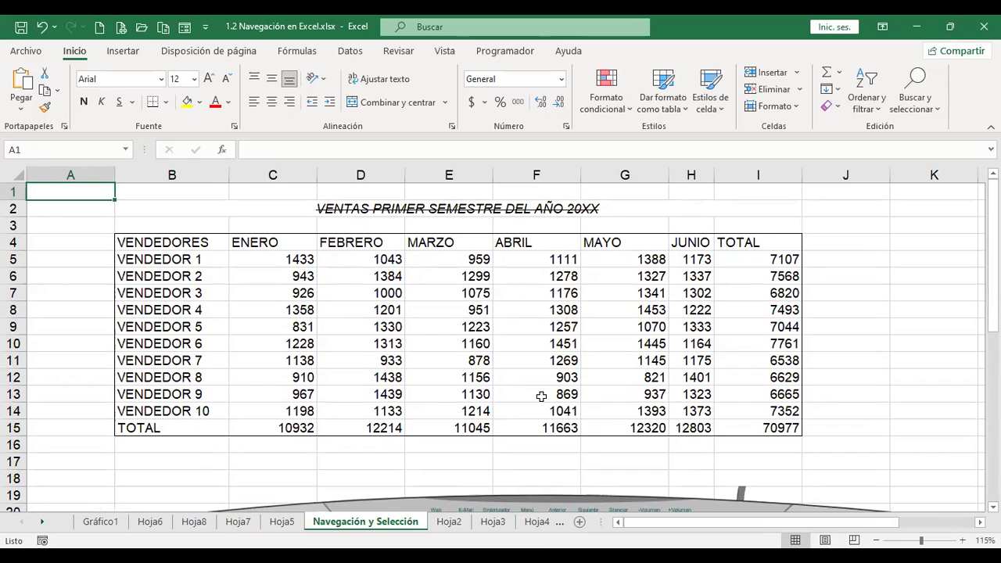
key(alt)
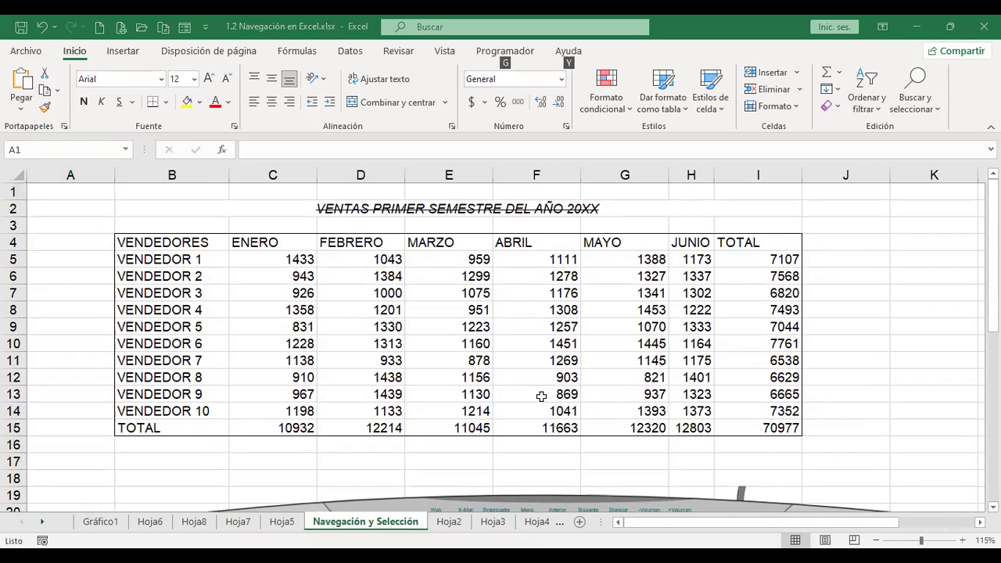
key(Escape)
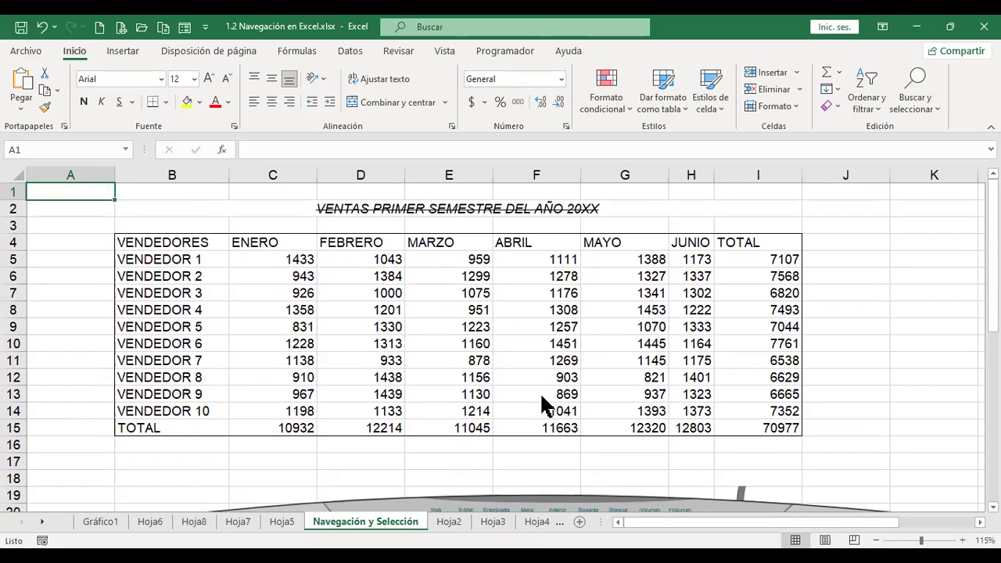
Step: Go back to cell A1, view the recent workbooks on the Abrir page and leave it without opening a file
scroll(545, 404, down, 7)
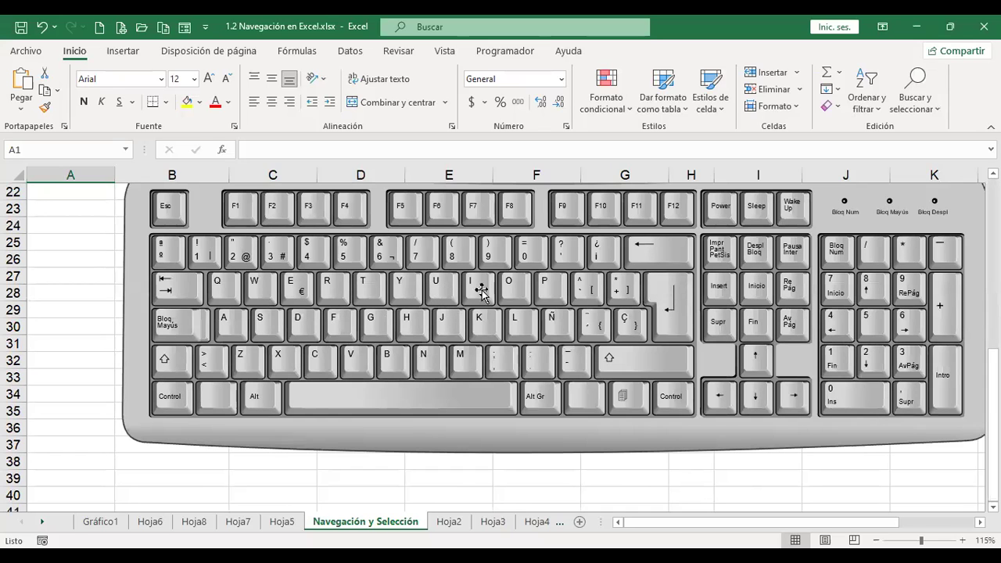
key(ctrl+Home)
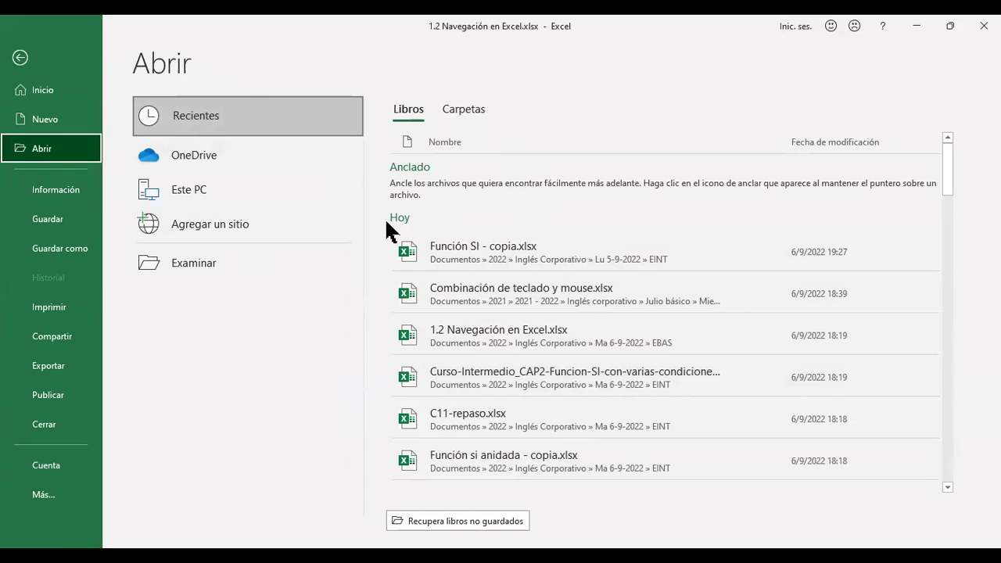
key(Escape)
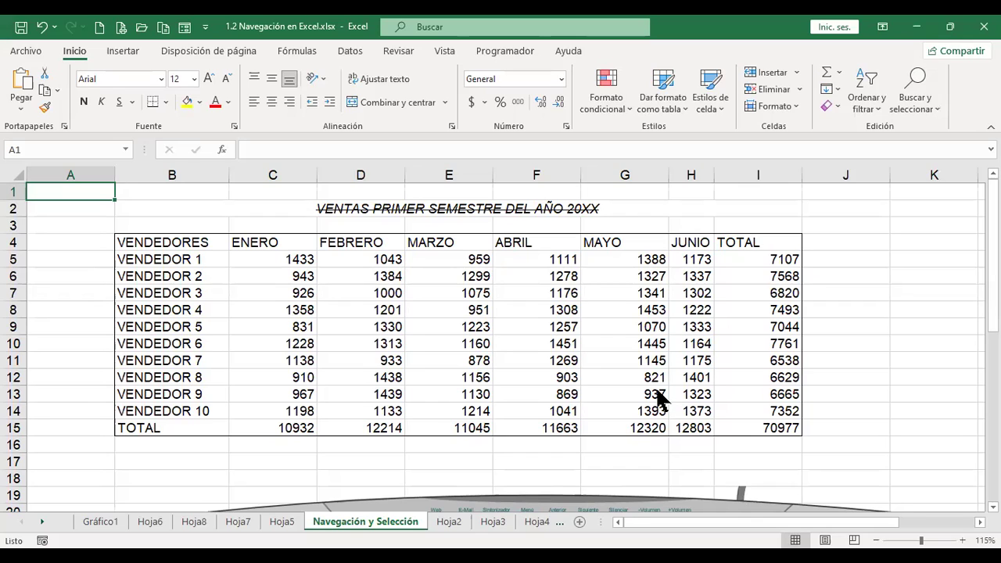
key(alt+q)
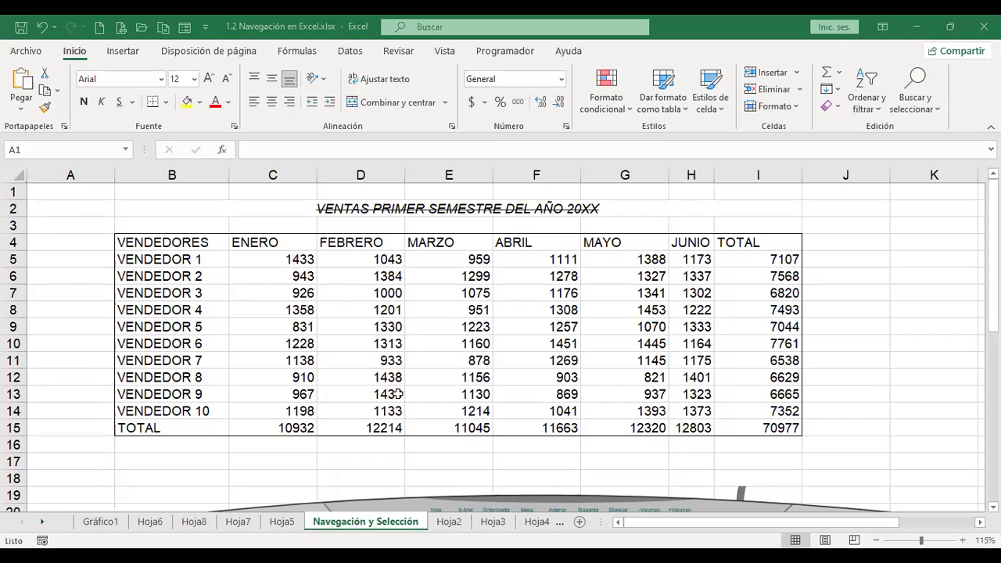
key(Escape)
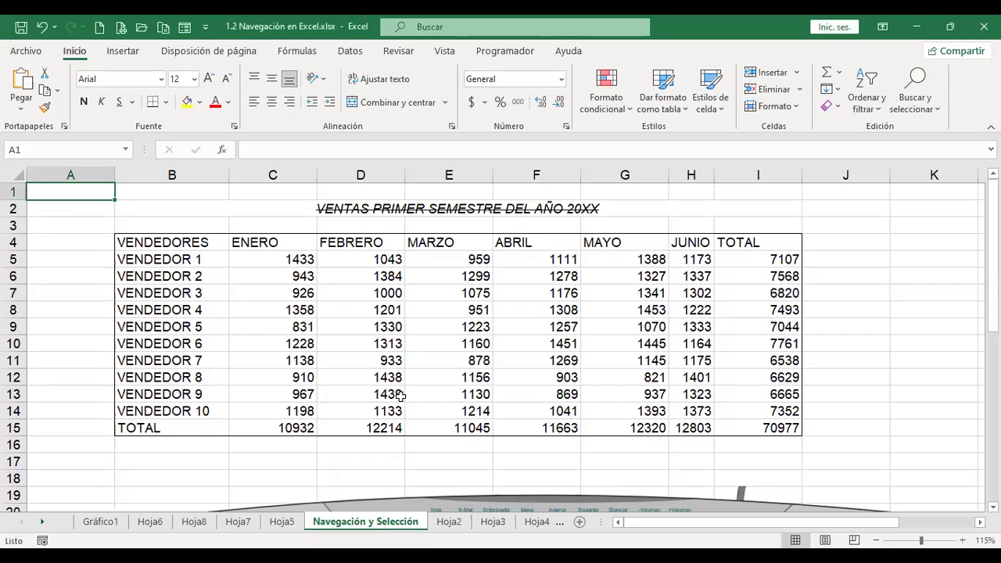
Step: Copy the VENDEDOR 1 cell B5 to cell B18 below the sales table and clear the copy marquee
click(188, 260)
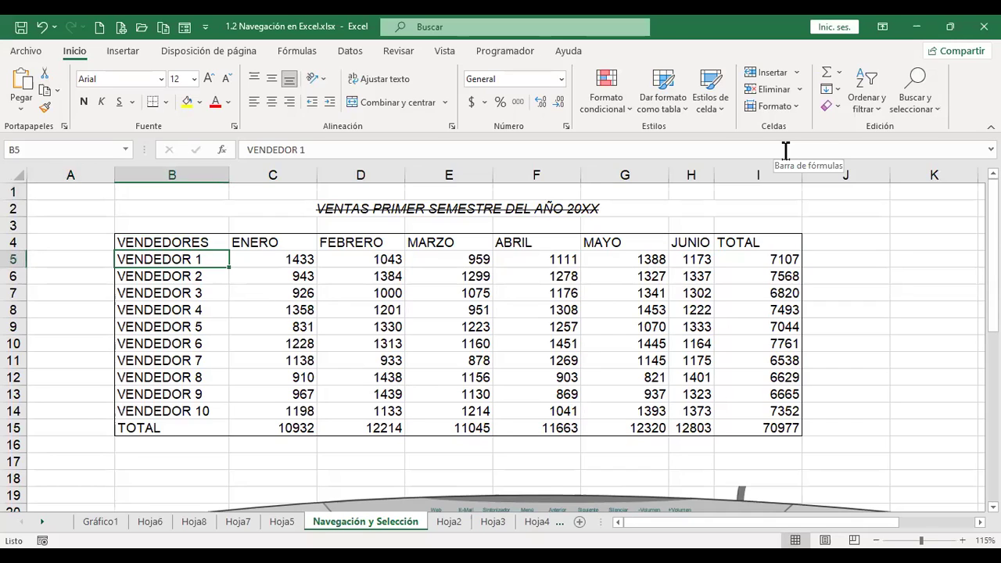
key(ctrl+c)
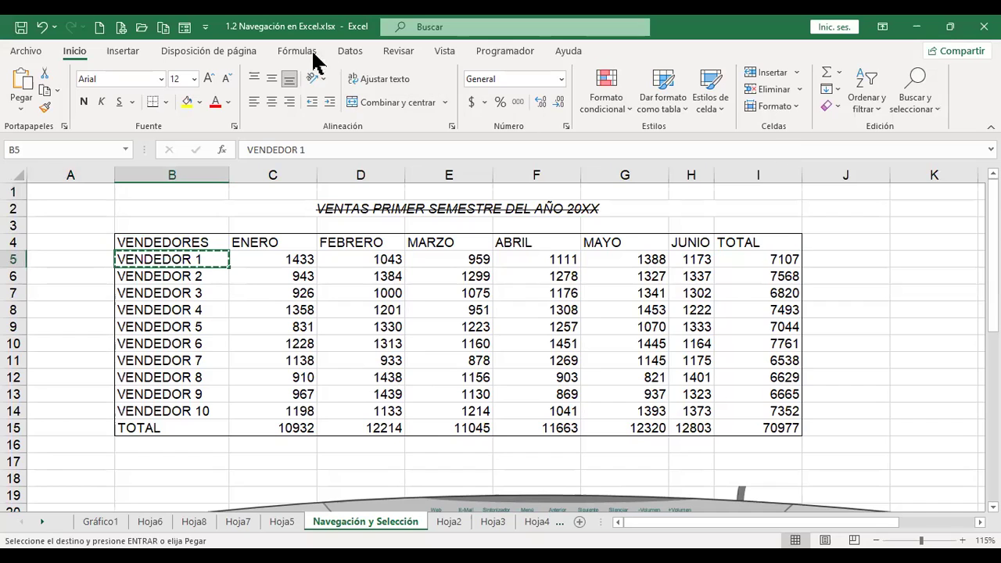
key(Down)
key(Down)
key(Down)
key(Down)
key(Down)
key(Down)
key(Down)
key(Down)
key(Down)
key(Down)
key(Down)
key(Down)
key(Down)
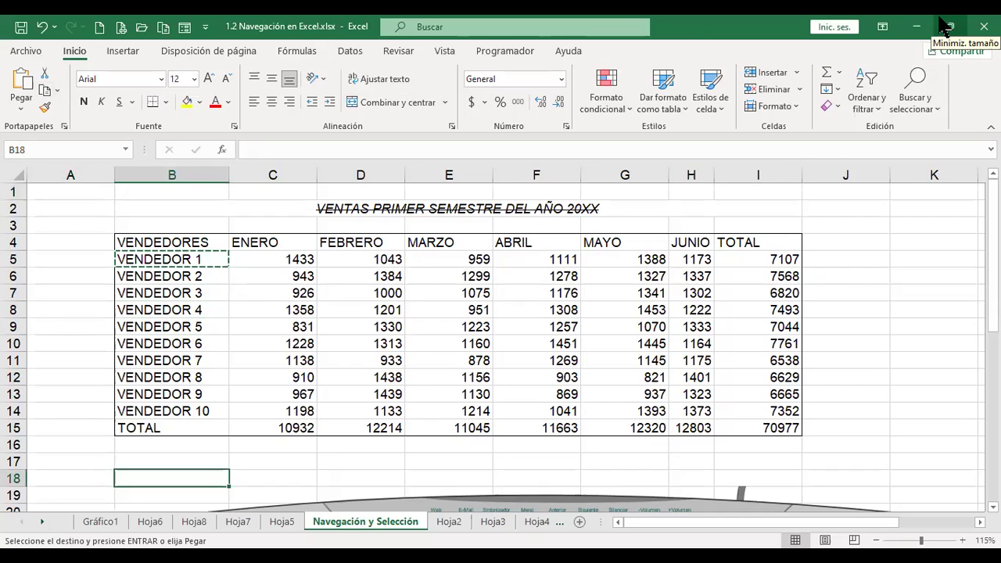
key(ctrl+v)
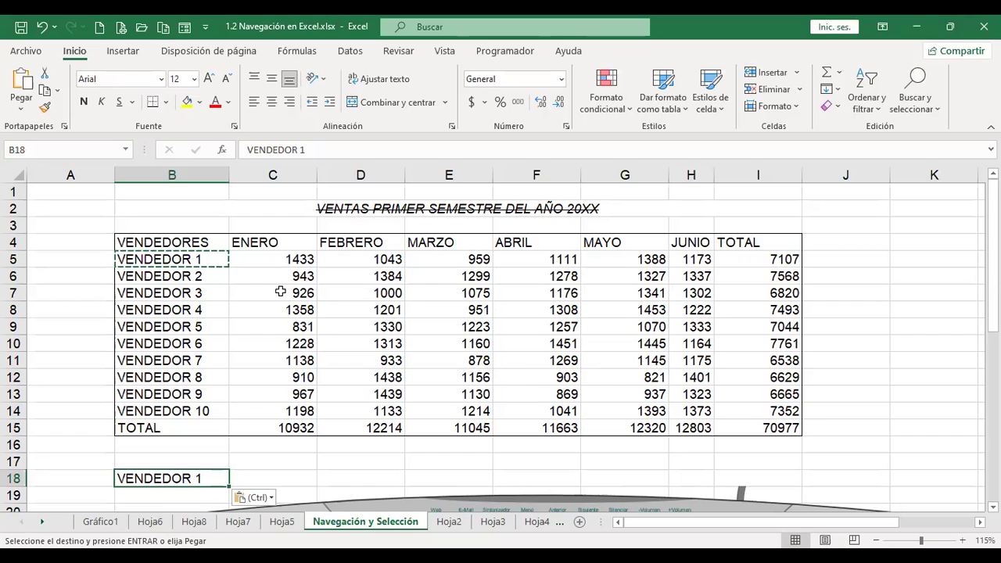
key(Escape)
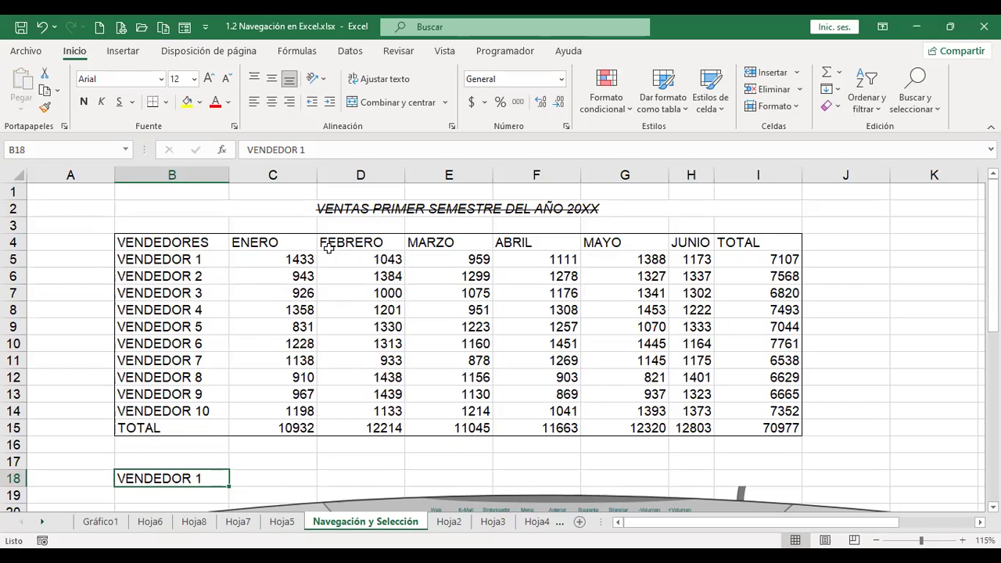
Step: Move the VENDEDOR 1 text from cell B18 to the adjacent cell C18
click(355, 207)
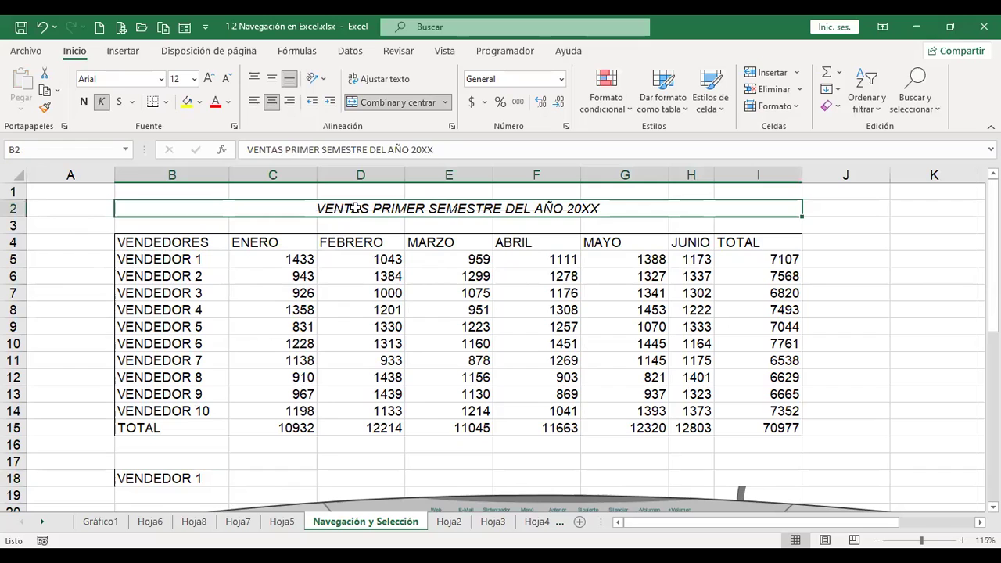
click(205, 485)
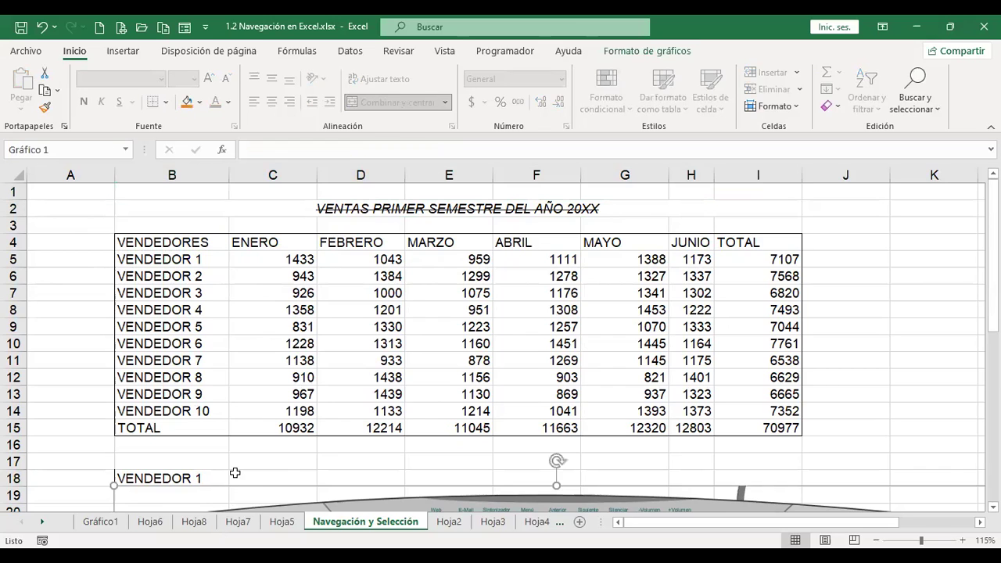
scroll(238, 469, down, 2)
click(197, 377)
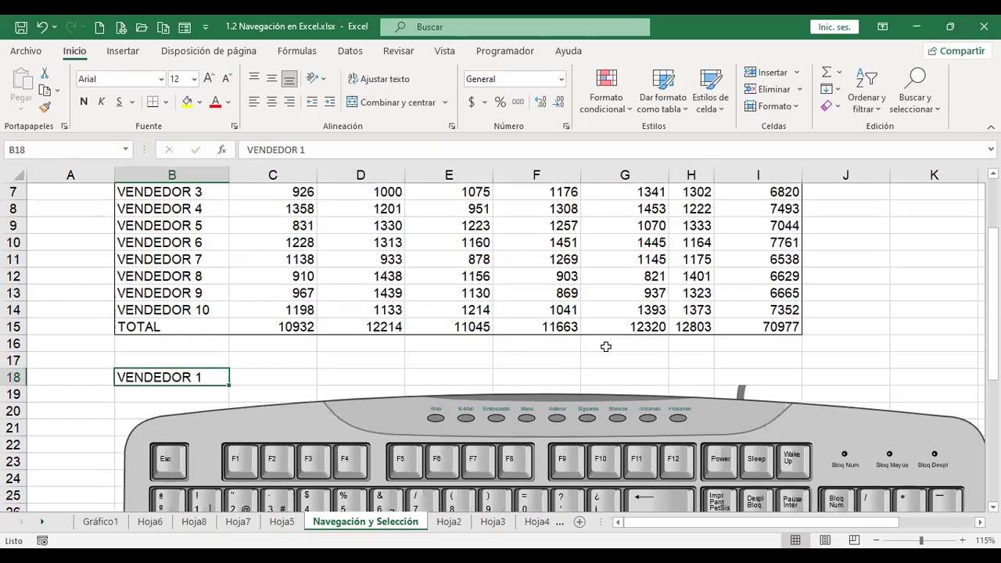
scroll(188, 379, up, 1)
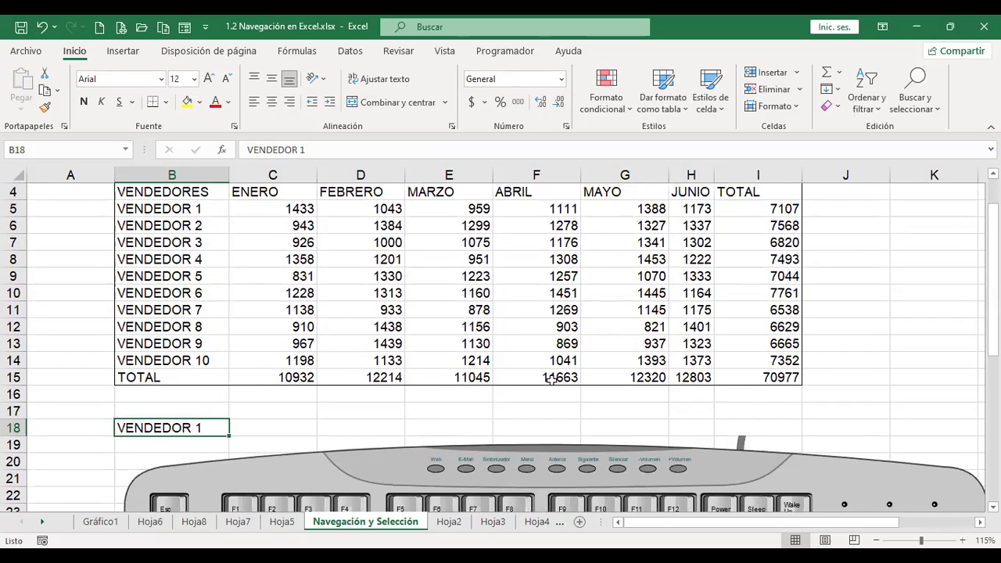
key(ctrl+c)
key(Right)
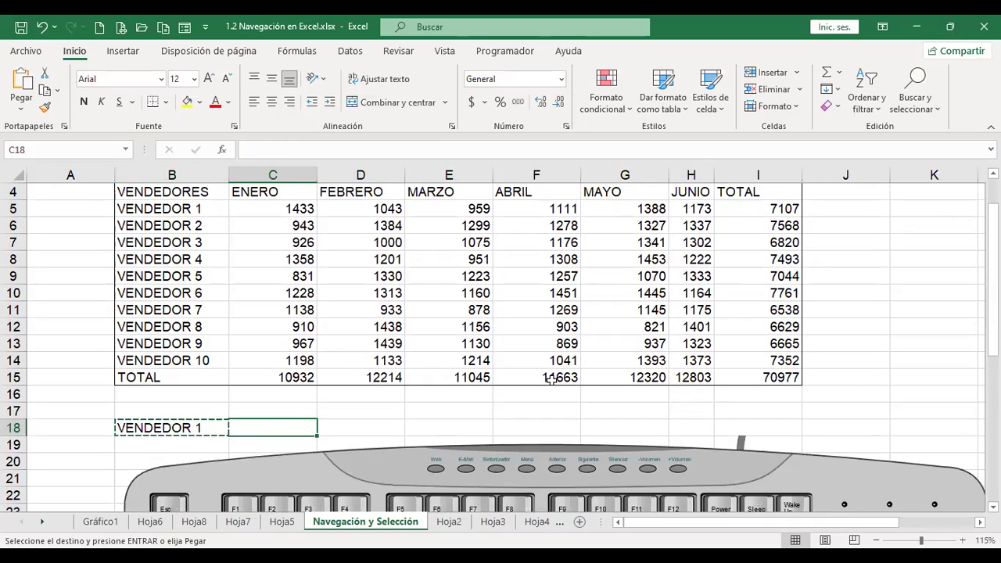
key(Return)
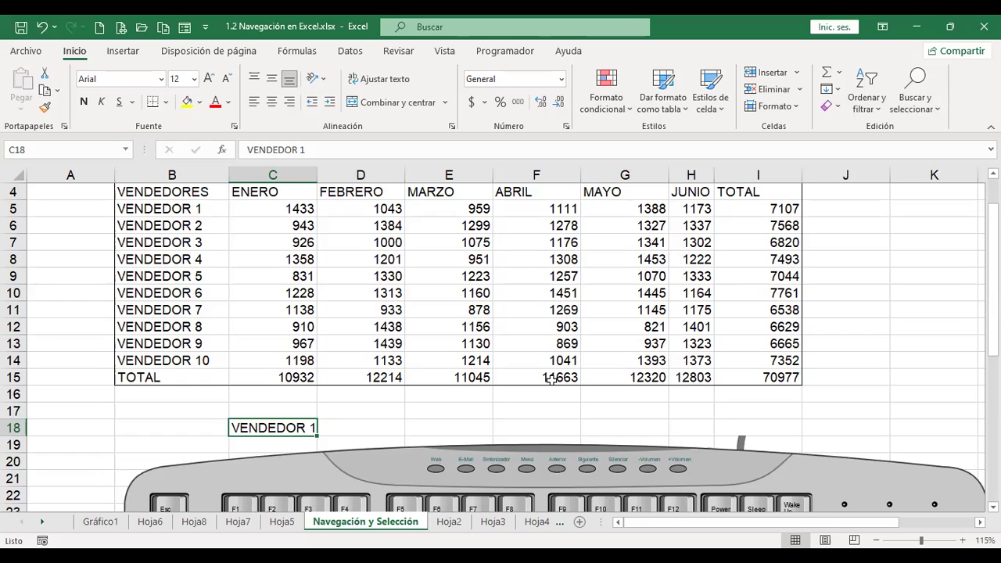
Step: Copy the VENDEDOR 1 text from cell C18 to cell D18
key(ctrl+c)
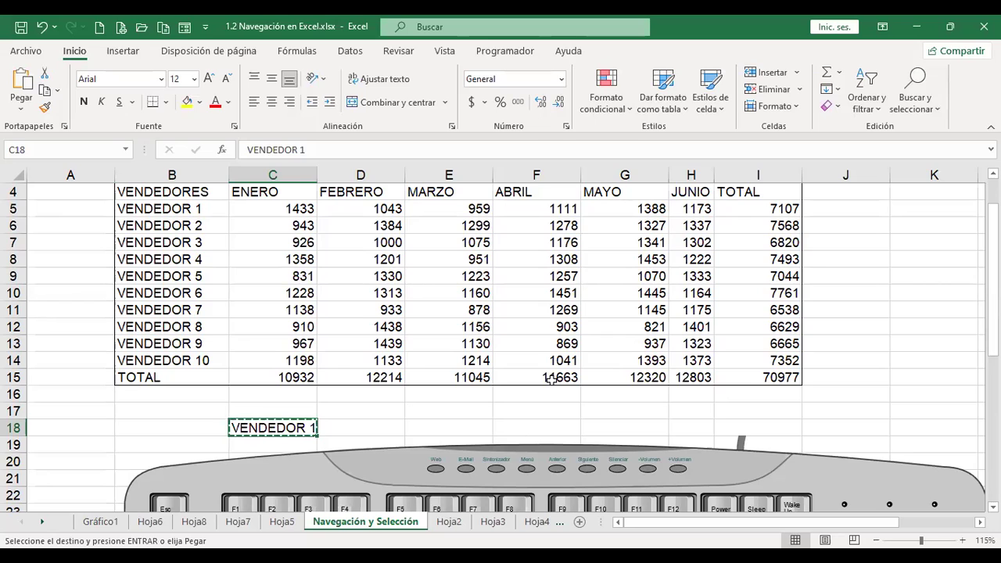
key(Right)
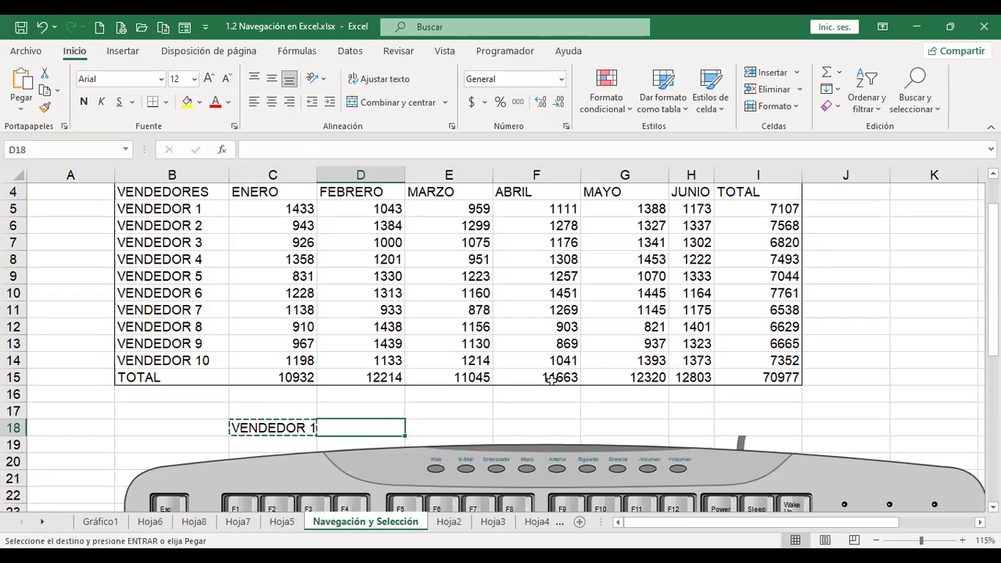
key(Return)
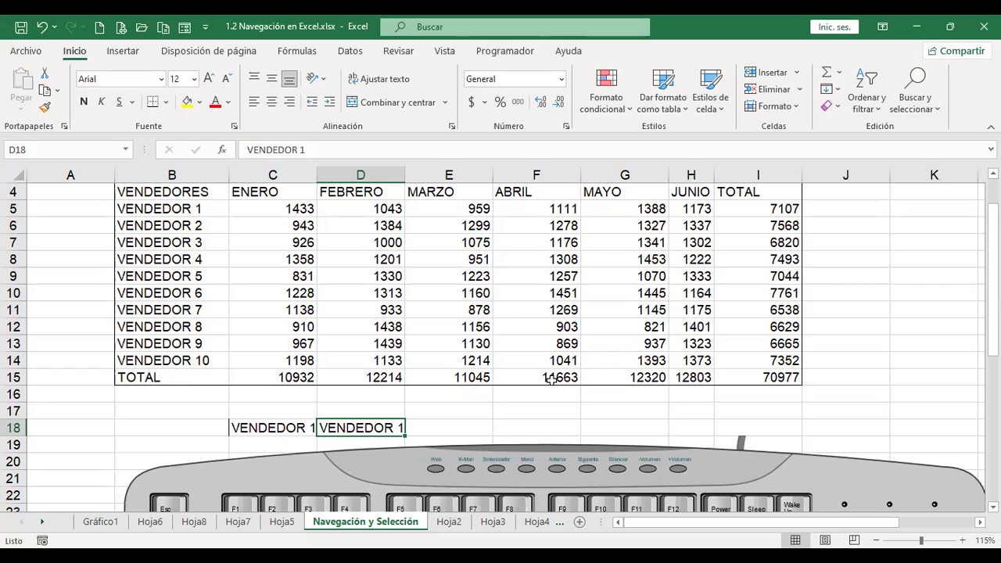
Step: Copy the first three MAYO values in G5:G7 to K5:K7 and end the copy
click(642, 211)
drag(642, 211, 643, 249)
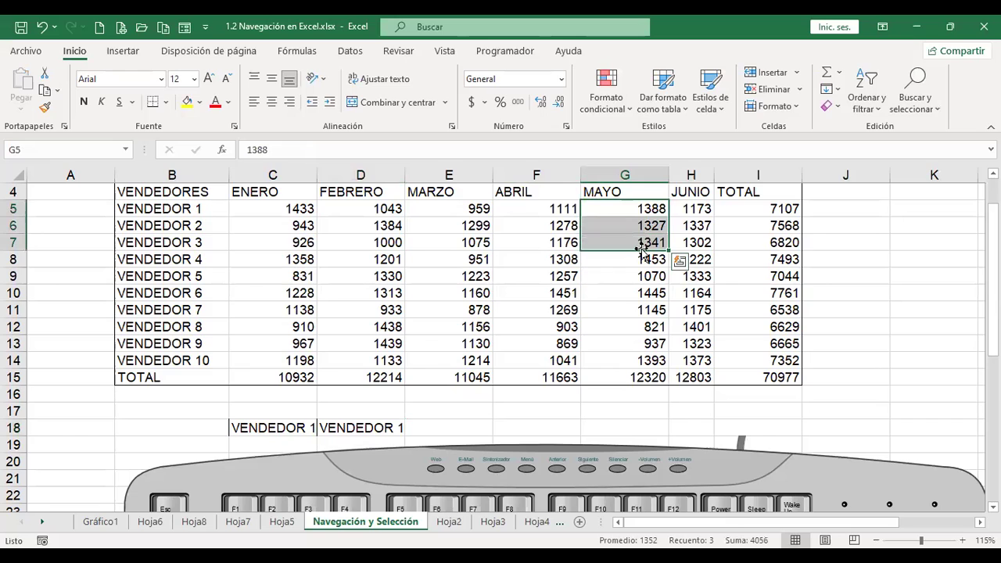
key(ctrl+c)
key(Right)
key(Right)
key(Right)
key(Right)
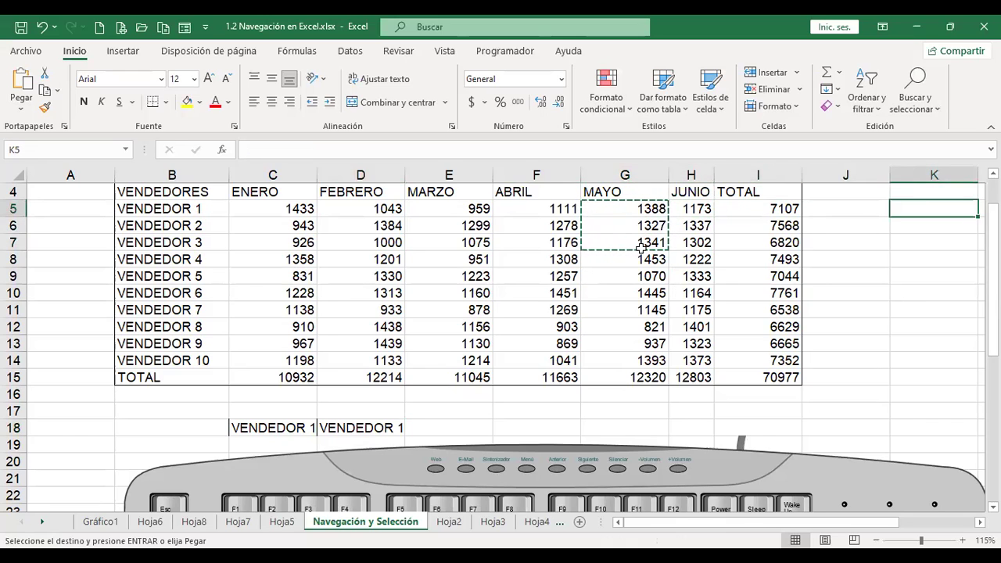
key(Return)
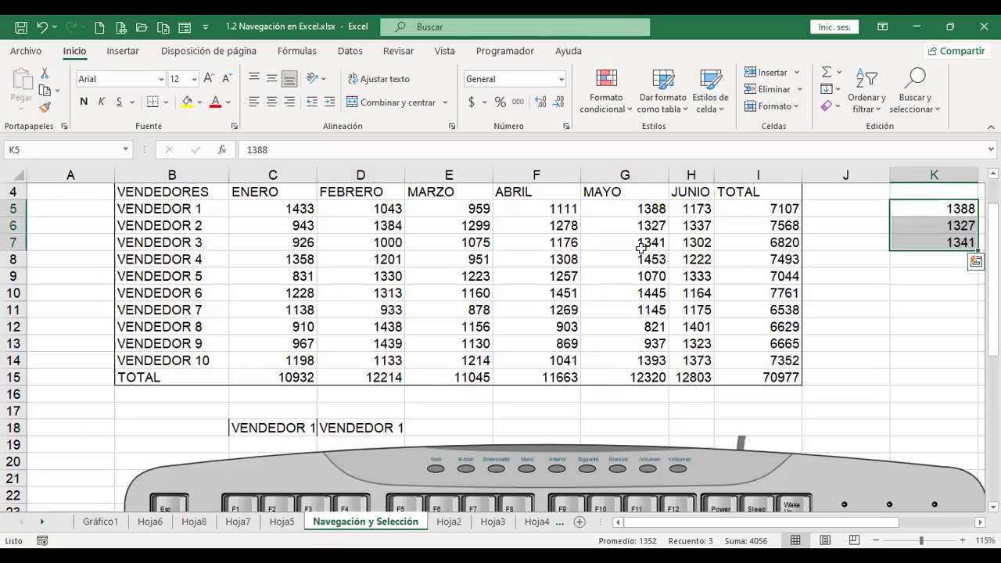
key(Escape)
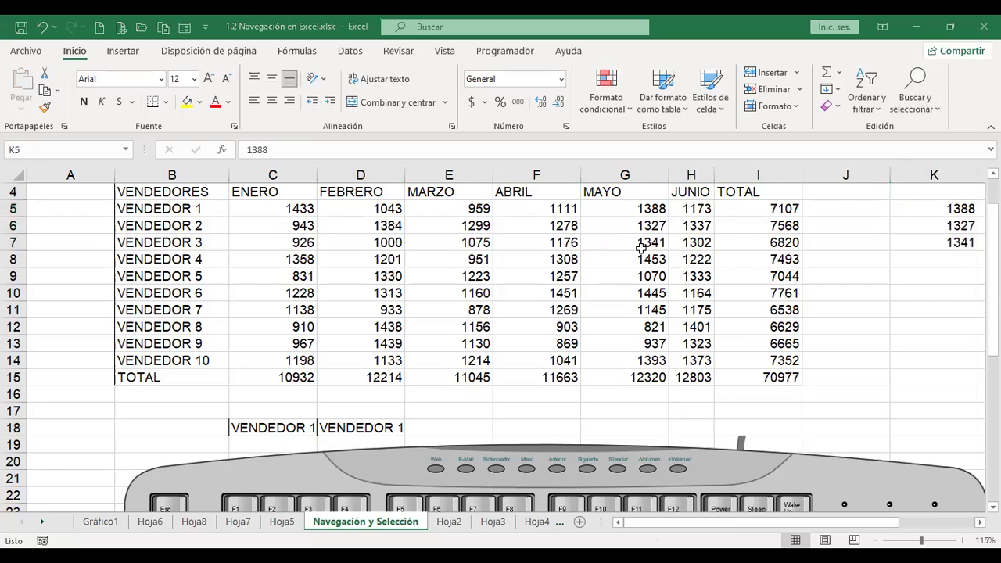
key(ctrl+v)
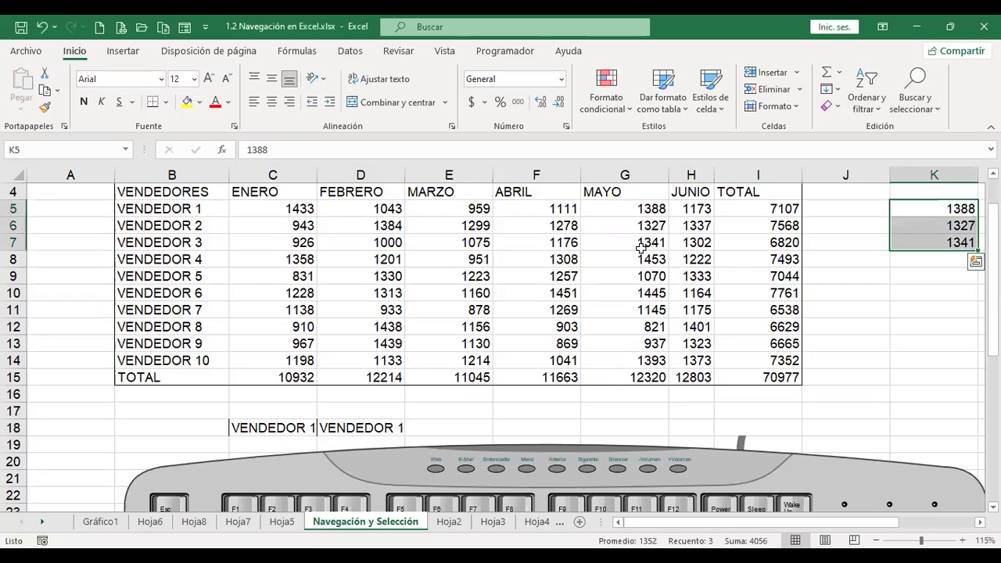
key(Escape)
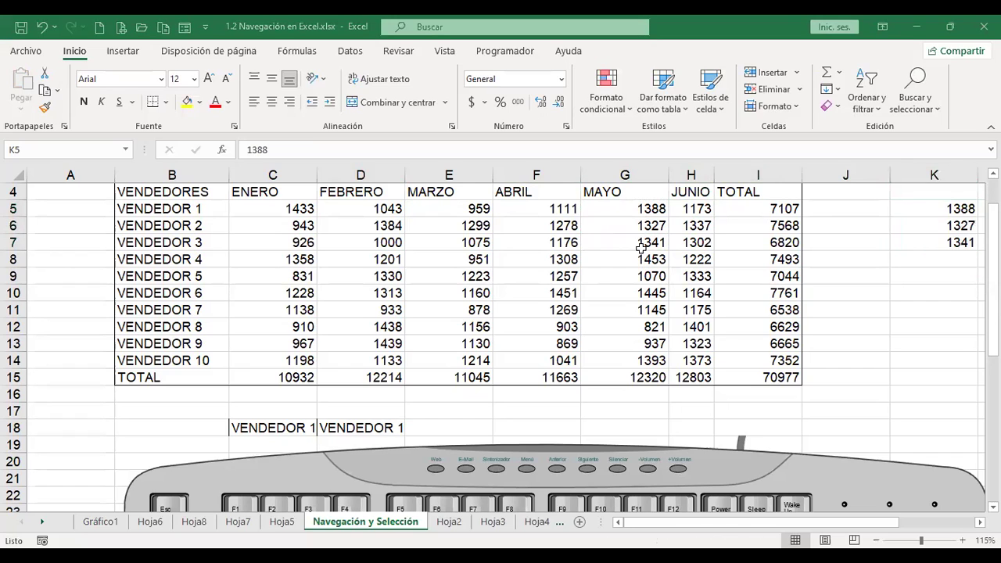
Step: Select the current data region starting from cell E8 in the sales table, and again starting from blank cell J10
click(460, 259)
scroll(855, 408, up, 1)
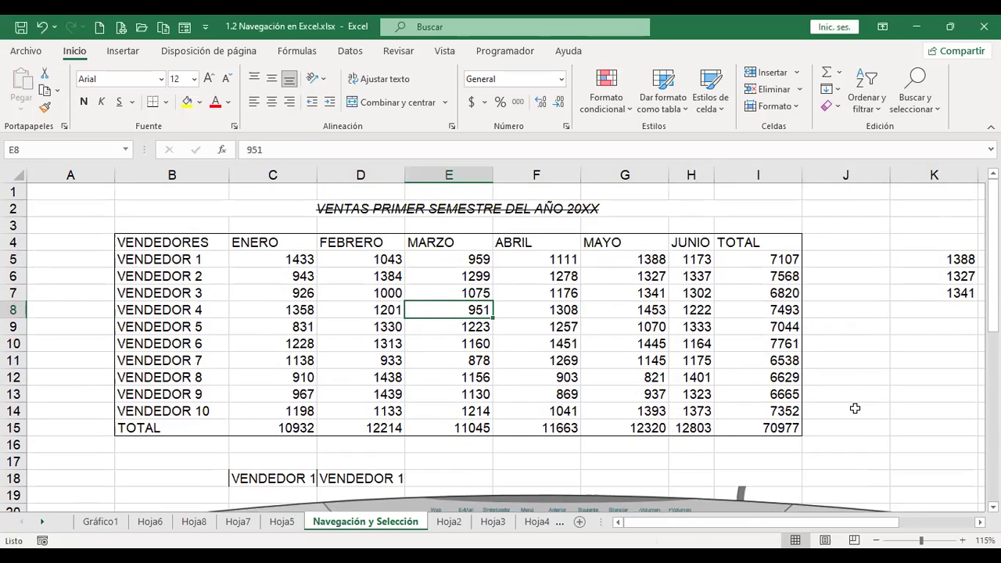
key(ctrl+a)
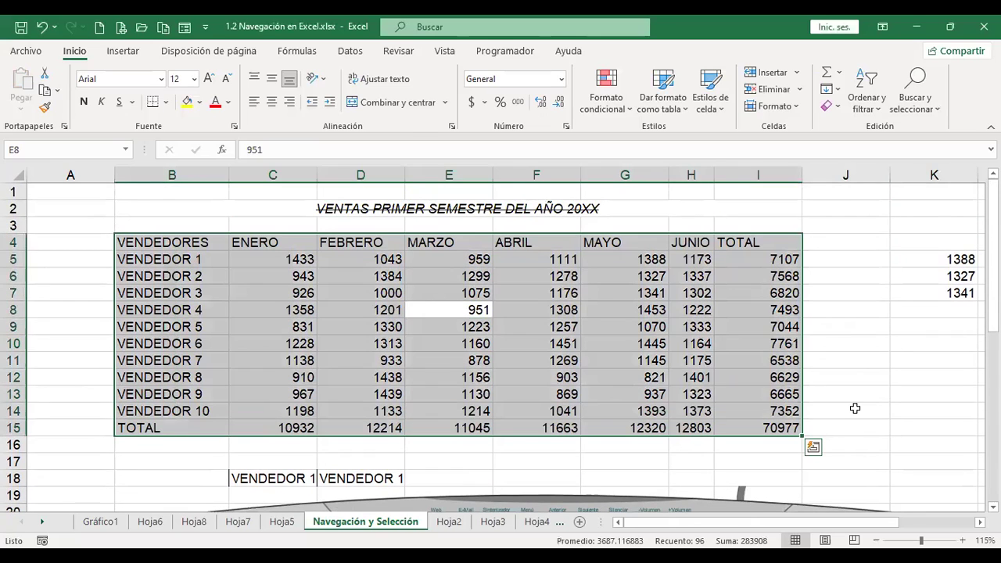
click(602, 289)
click(869, 342)
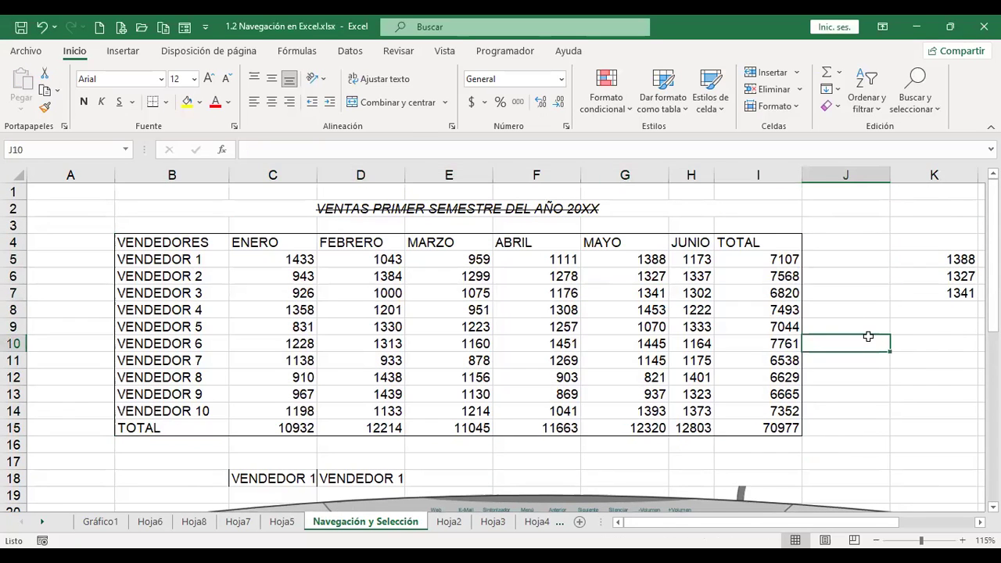
key(ctrl+a)
click(879, 494)
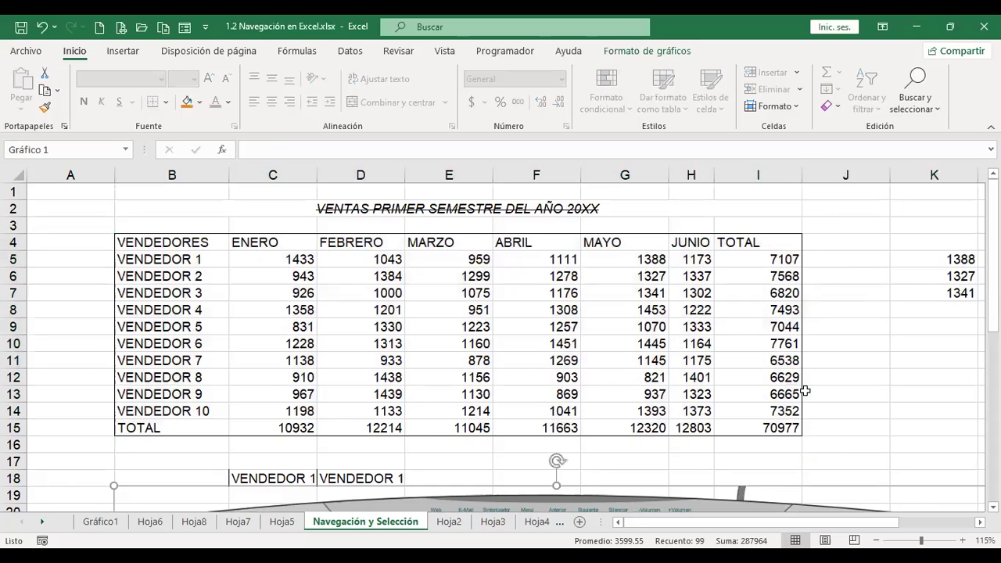
Step: Select the entire worksheet starting from blank cell E42 below the keyboard picture
scroll(755, 338, down, 11)
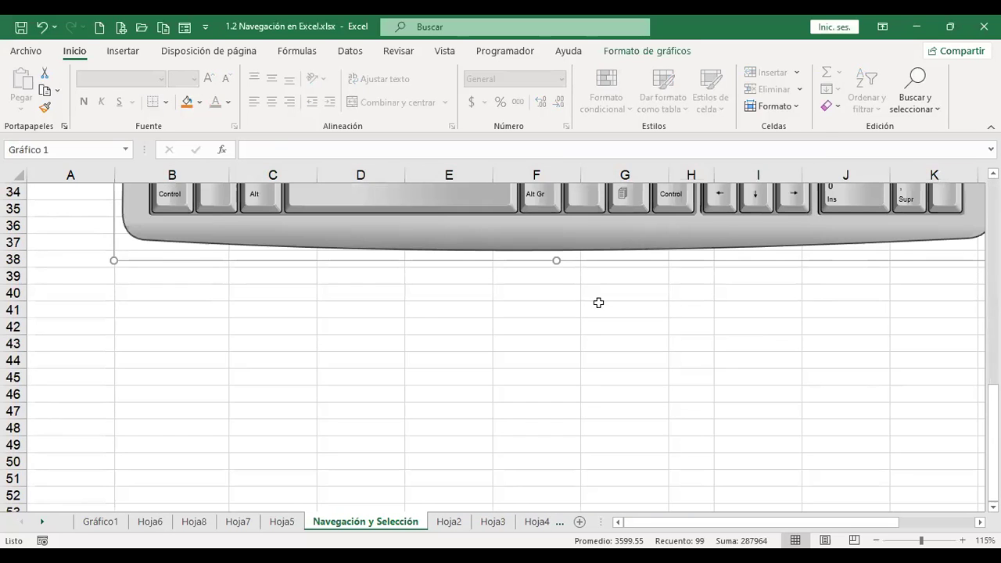
click(457, 326)
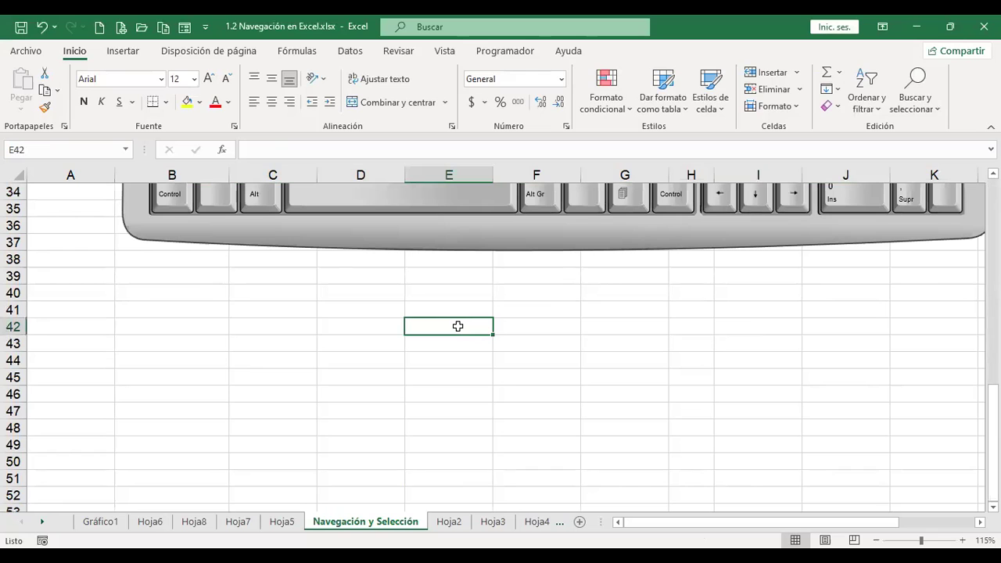
key(ctrl+a)
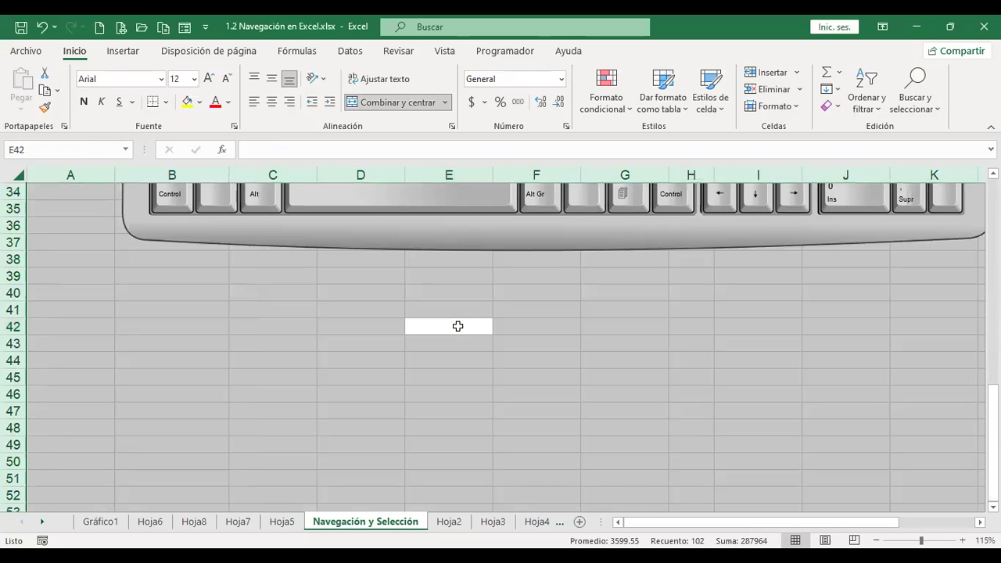
scroll(458, 326, up, 11)
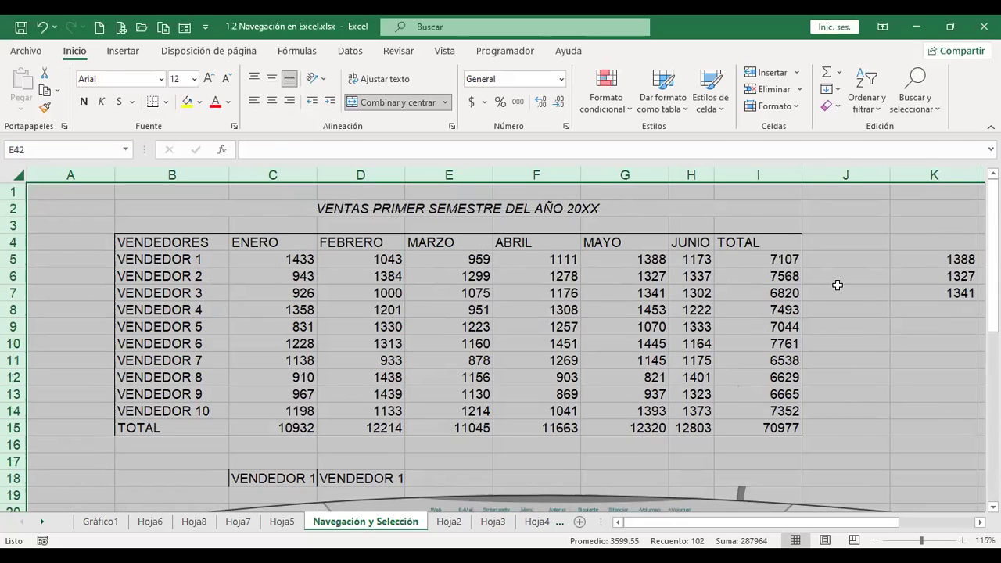
Step: Select the data region B4:K15 around blank cell J12
click(855, 373)
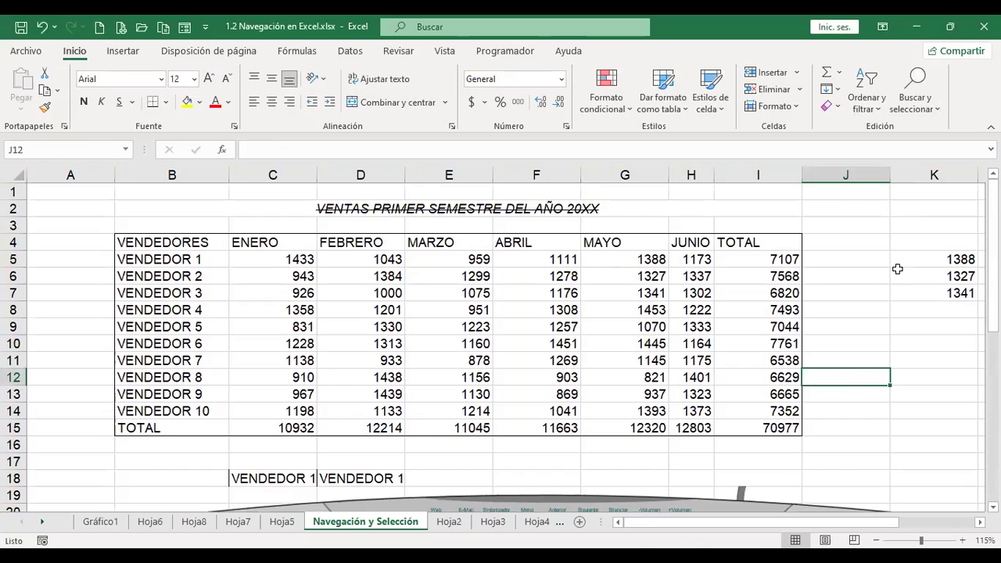
key(ctrl+a)
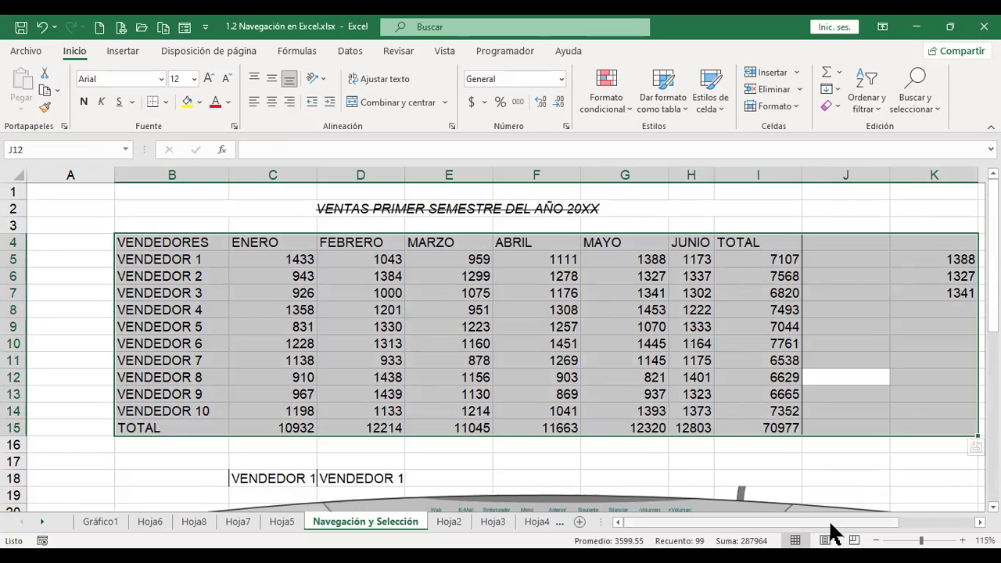
scroll(389, 288, right, 1)
Step: Select the sales table starting from cell F7, return to cell A1 and view the keyboard picture
click(450, 294)
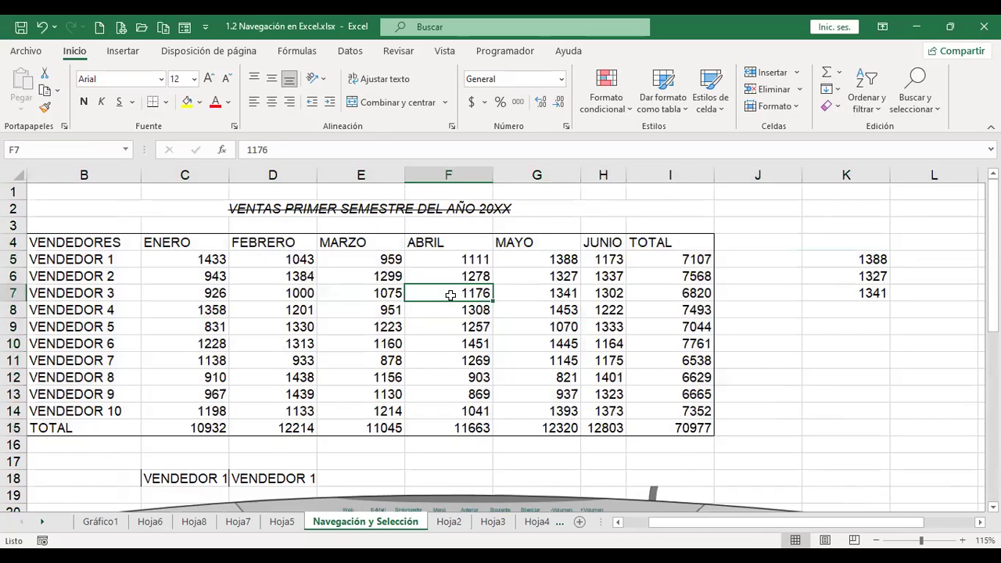
key(ctrl+a)
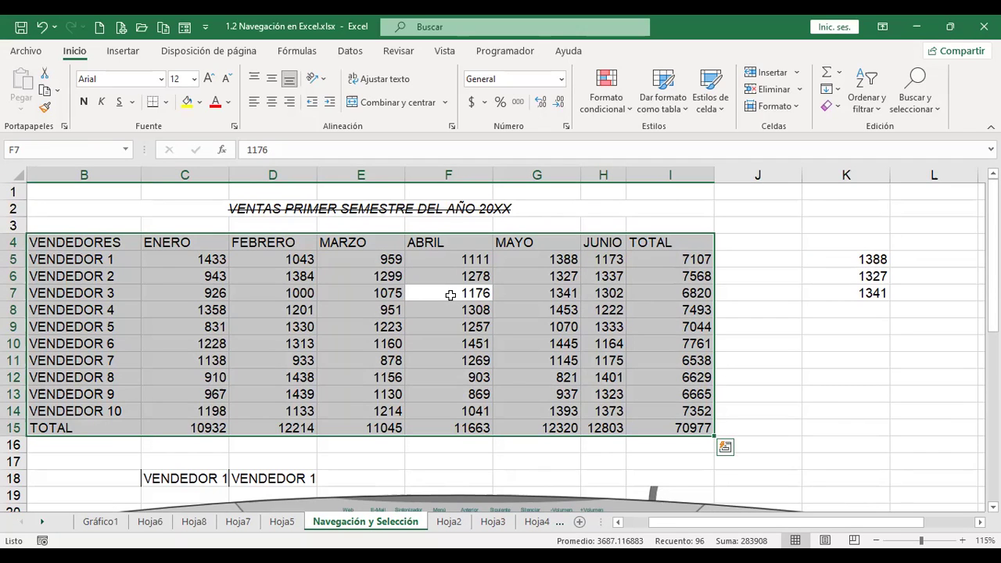
key(ctrl+Home)
scroll(494, 312, down, 5)
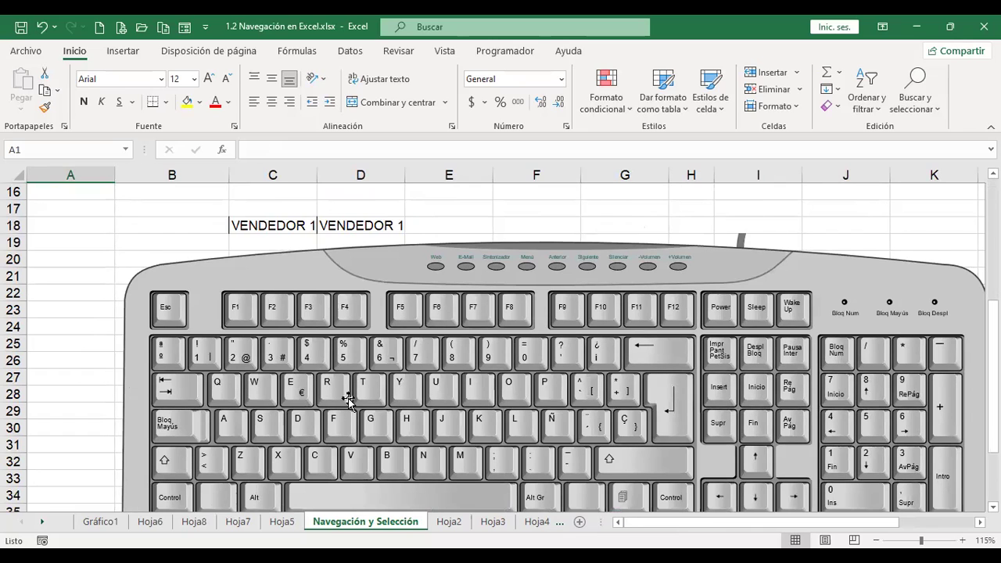
Step: Convert the sales range B4:I14 into a table with headers
scroll(966, 415, up, 5)
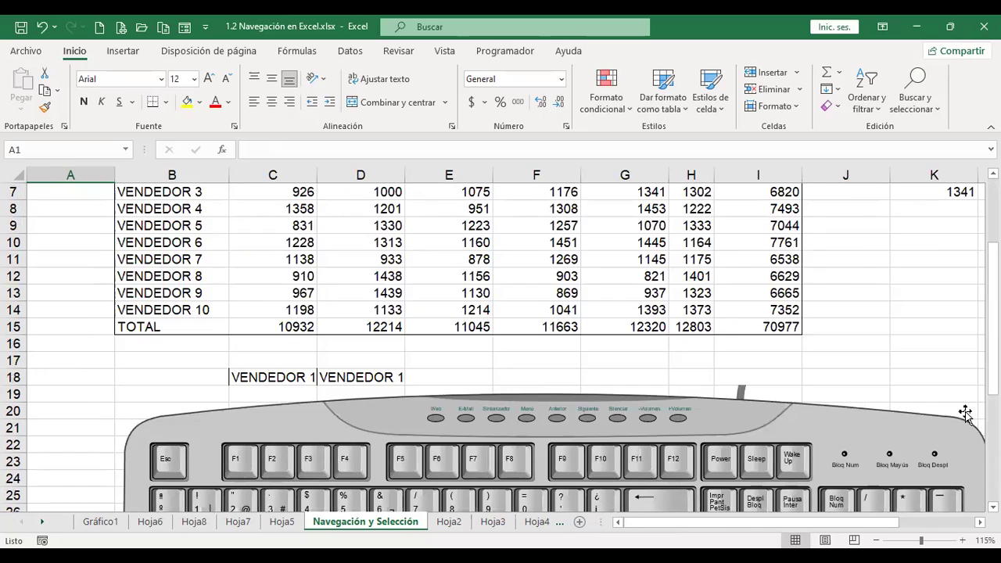
click(886, 361)
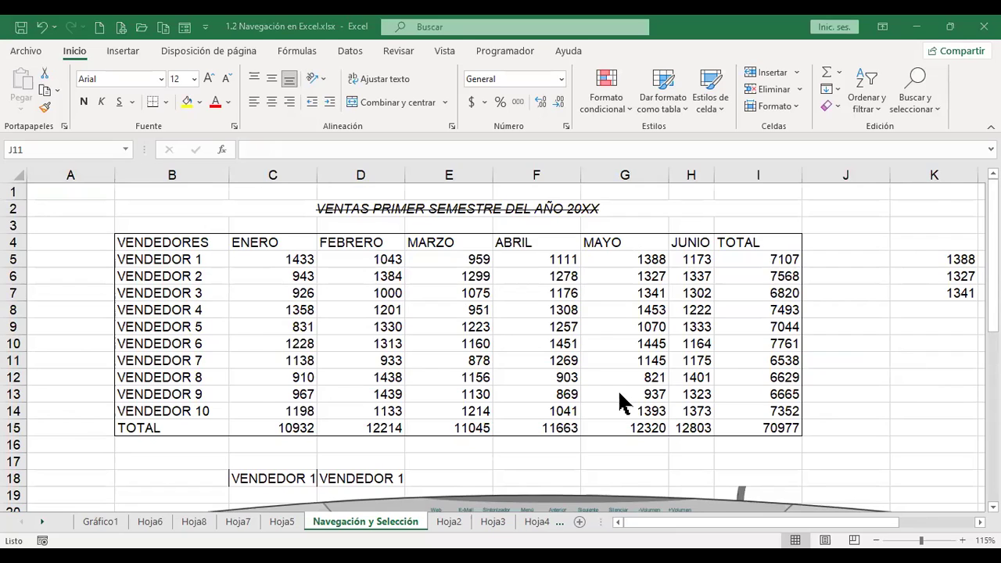
click(357, 261)
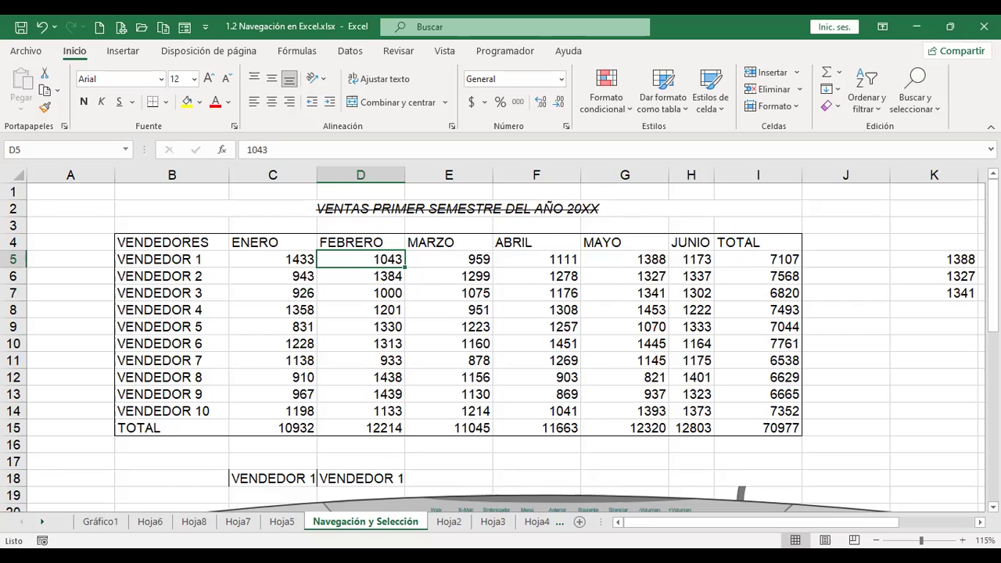
key(ctrl+t)
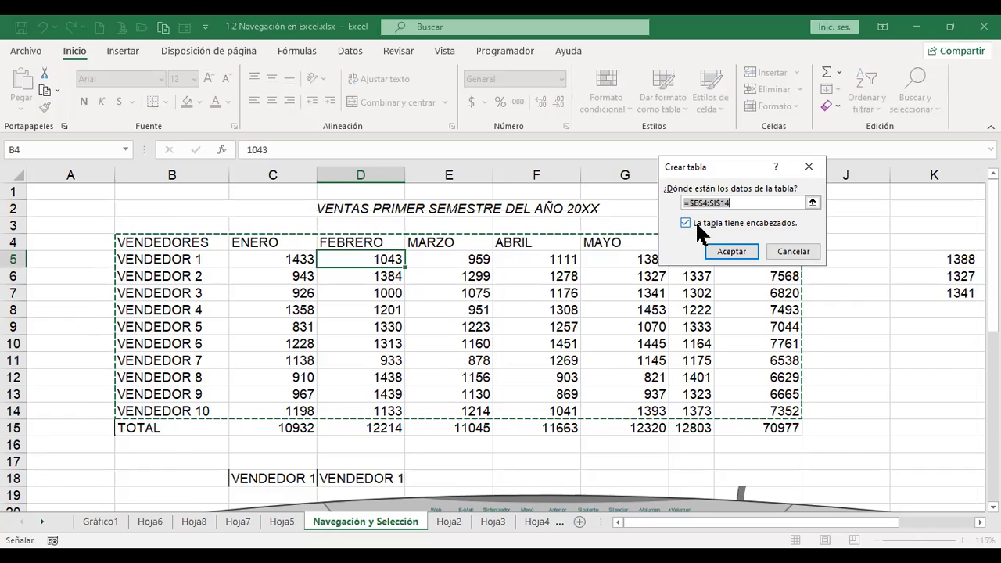
click(731, 252)
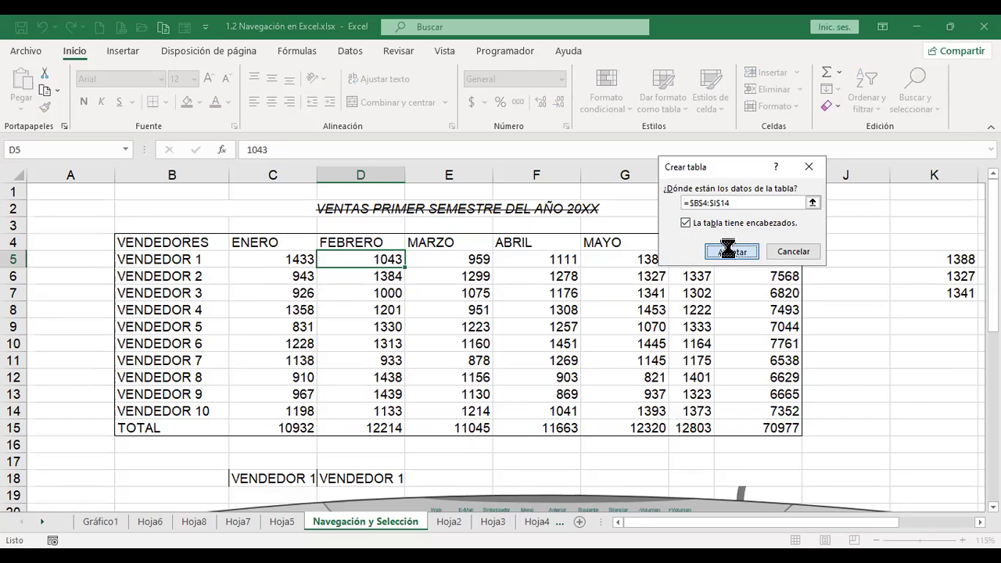
click(767, 320)
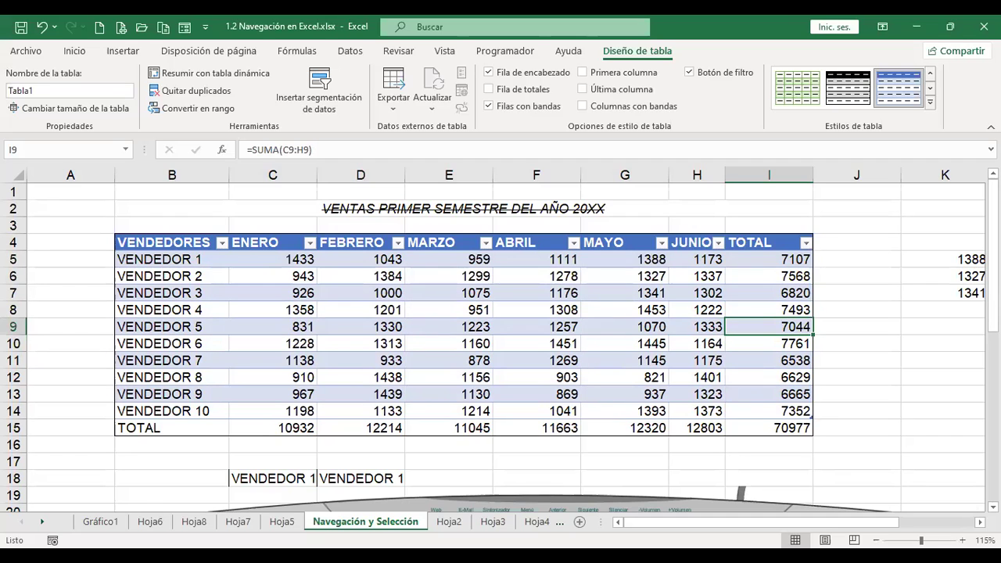
Step: Undo the table conversion, select cell J6 and view the keyboard picture below the sales data
key(ctrl+z)
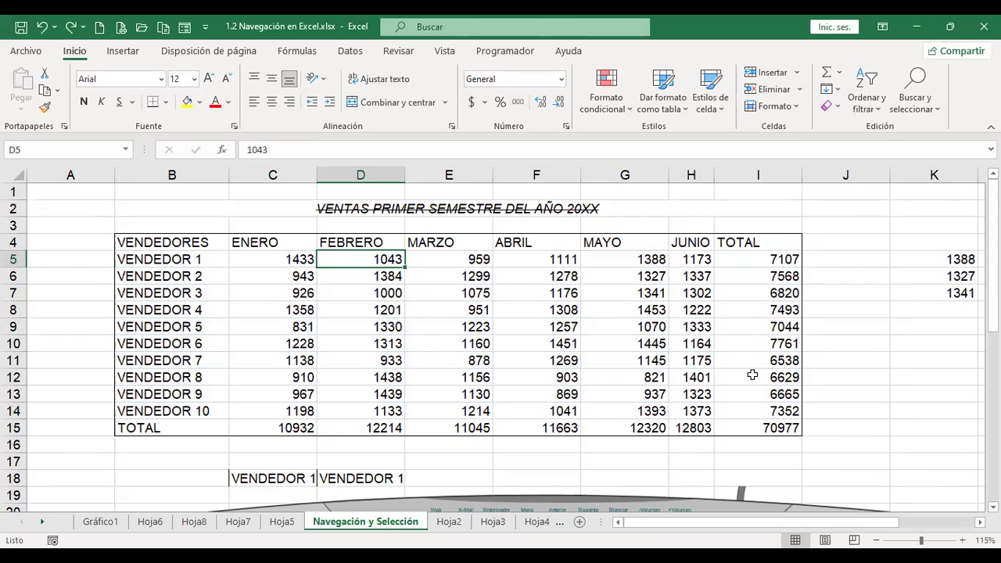
click(824, 275)
scroll(825, 275, down, 6)
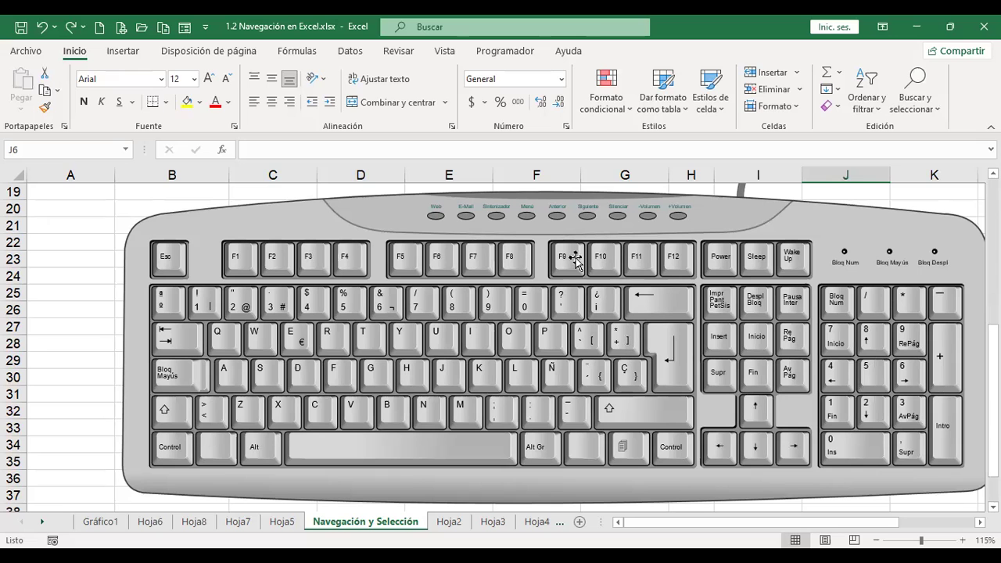
scroll(591, 280, up, 5)
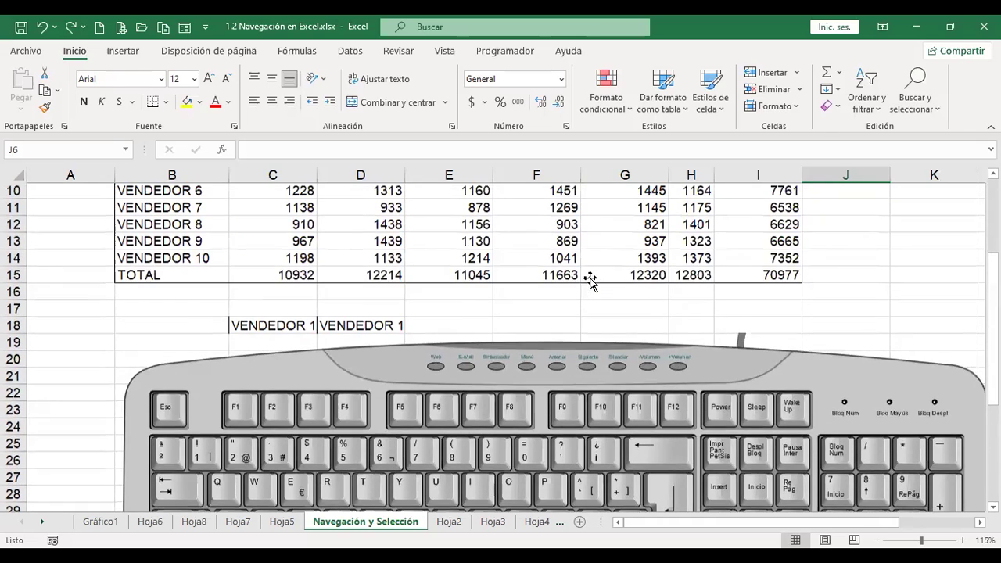
scroll(590, 280, up, 1)
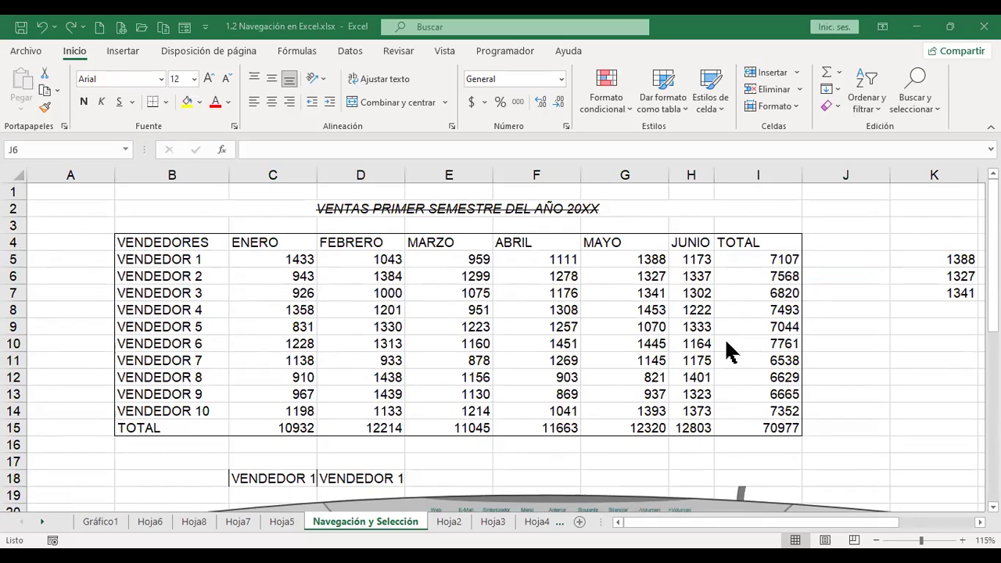
Step: Increase the font size of all cells on sheet Hoja2 to 16 and select cell A2
key(alt+Tab)
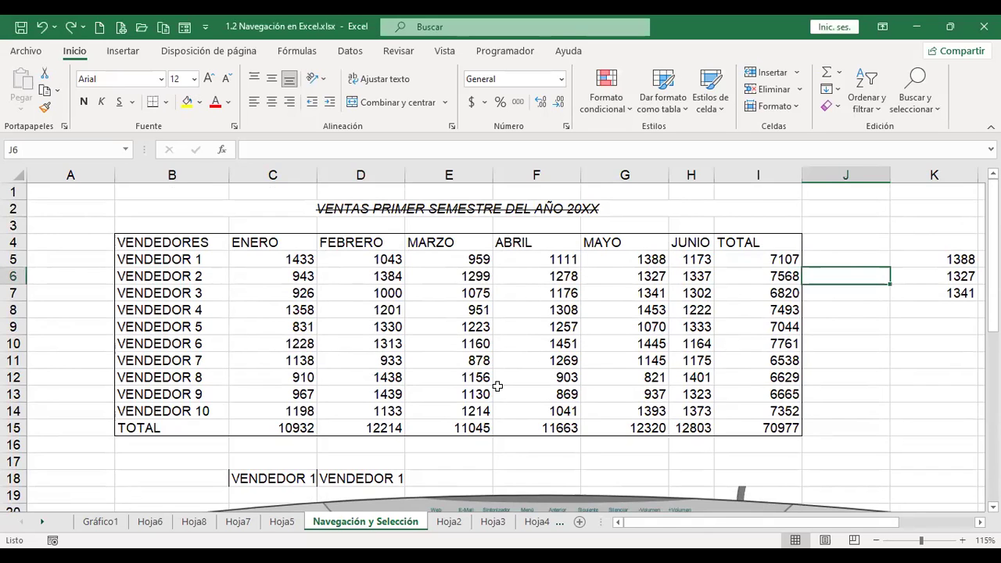
click(458, 526)
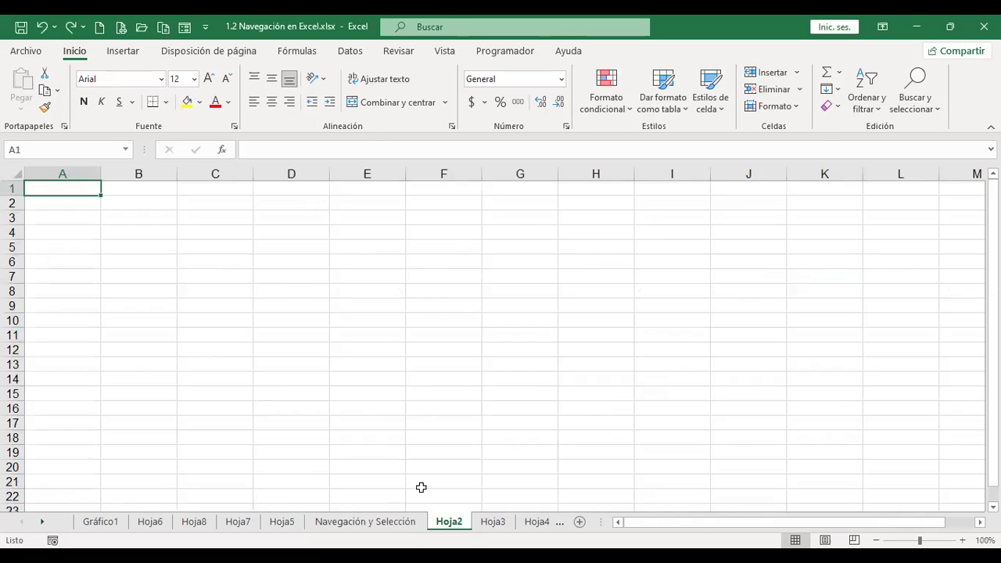
click(406, 526)
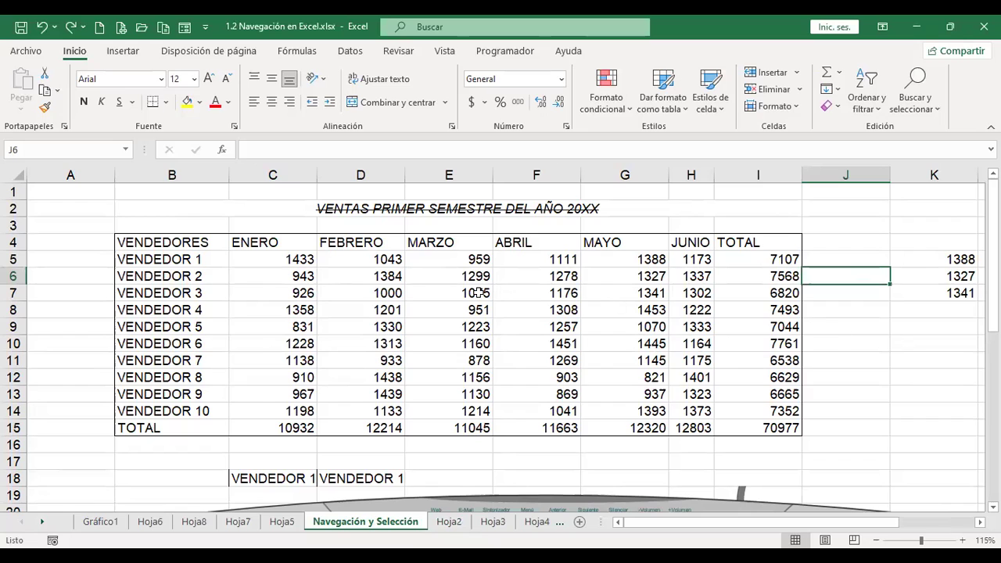
click(456, 526)
scroll(205, 284, up, 5)
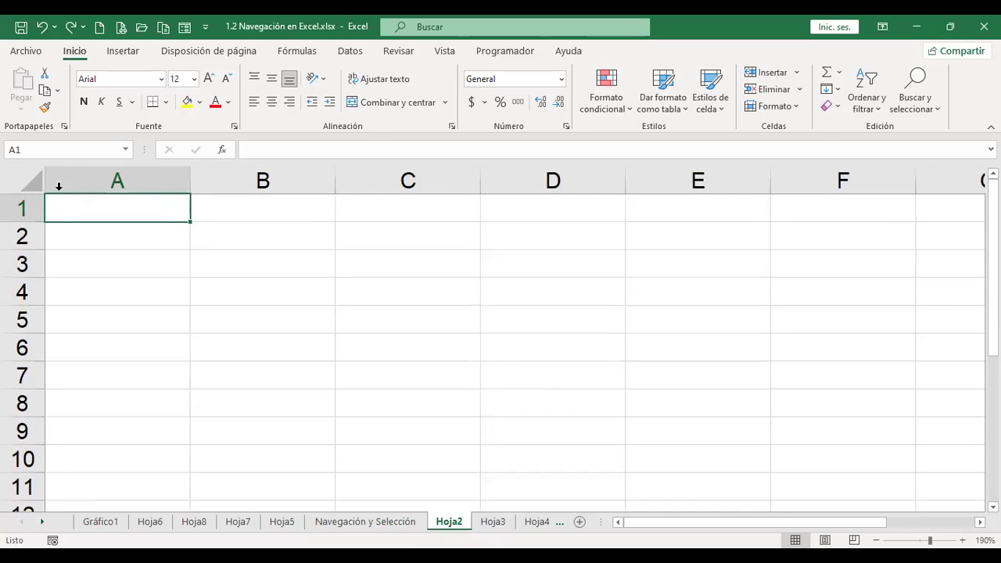
click(31, 182)
click(208, 78)
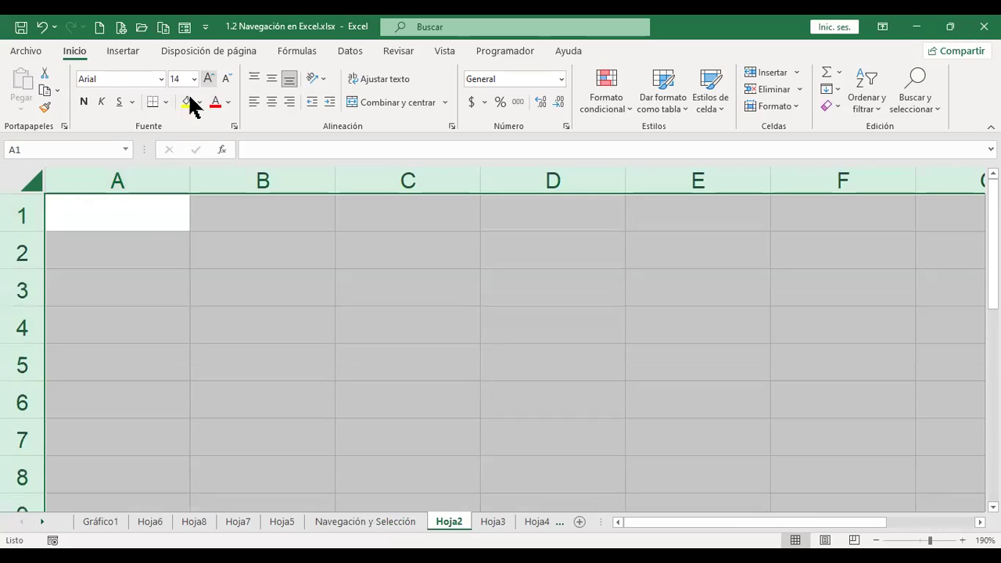
click(208, 78)
click(157, 240)
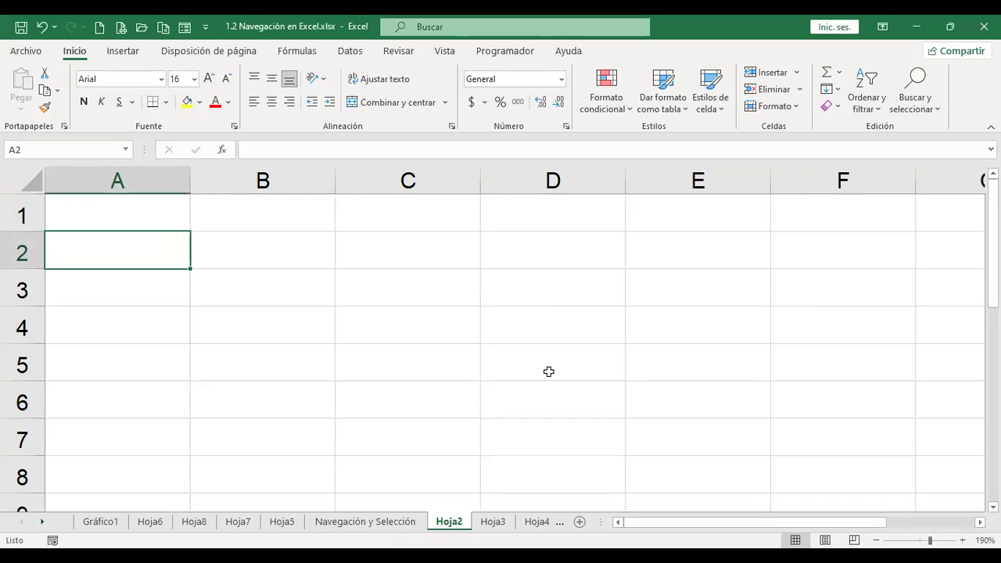
Step: Try inserting the current date in cell A2, cancel the entry and view the keyboard picture on Navegación y Selección
key(ctrl+semicolon)
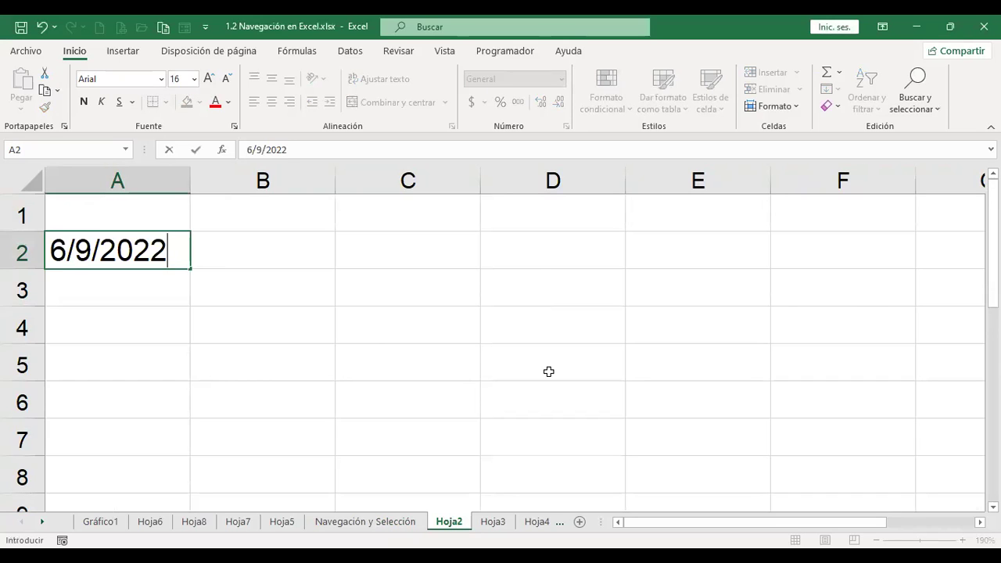
key(Escape)
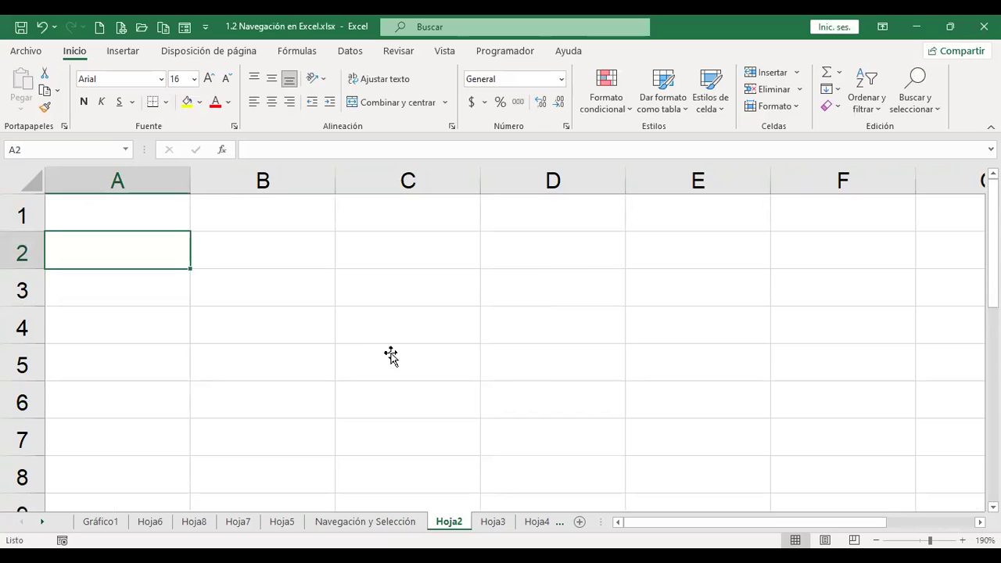
click(388, 522)
scroll(390, 501, down, 7)
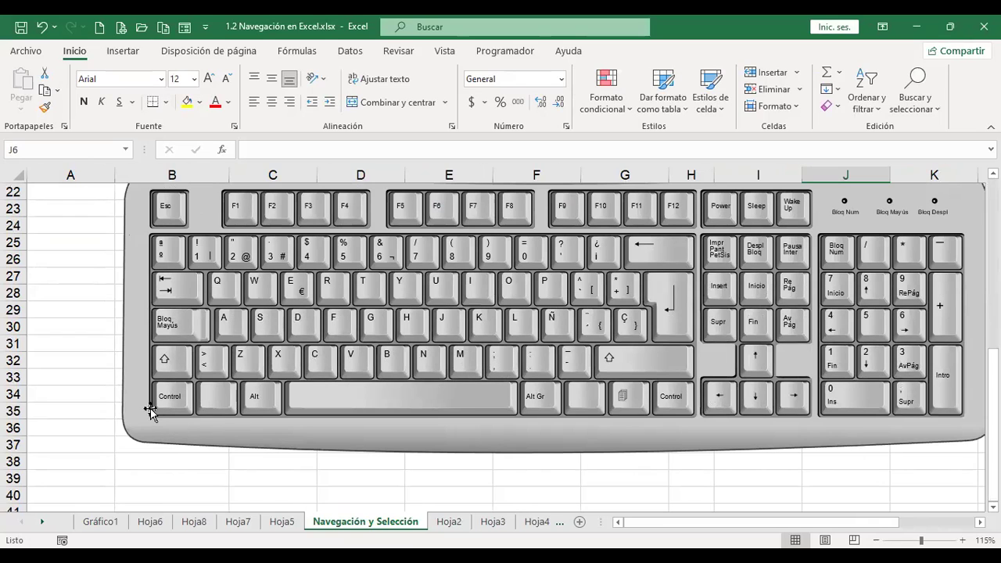
Step: Insert the current date, 6/9/2022, in cell A2 of sheet Hoja2 and reselect that cell
click(454, 523)
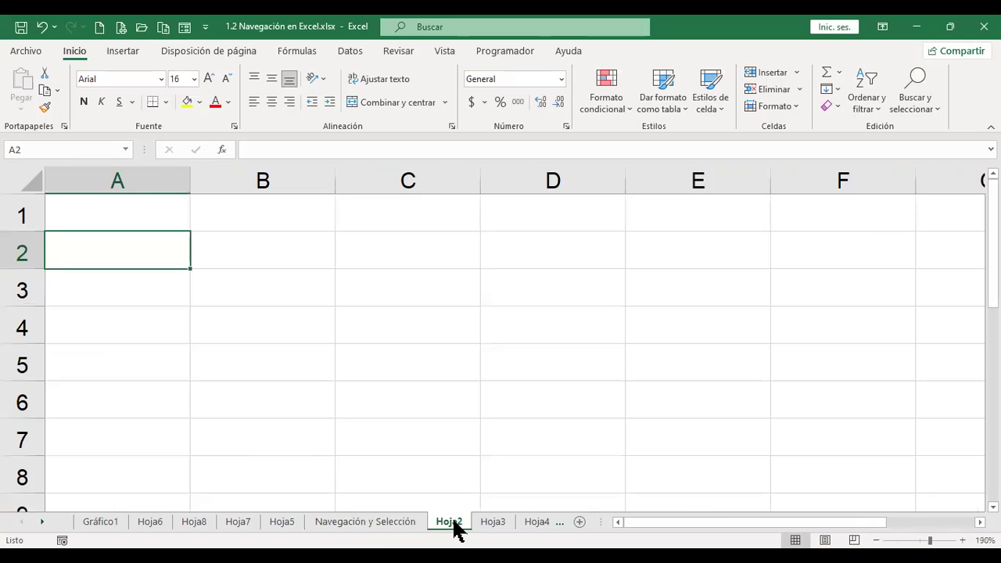
key(ctrl+semicolon)
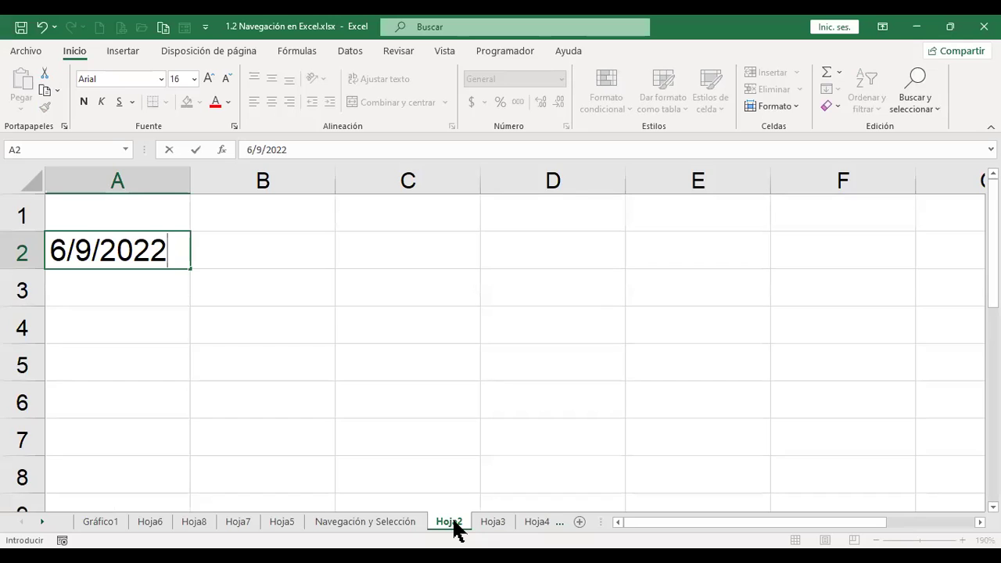
key(Return)
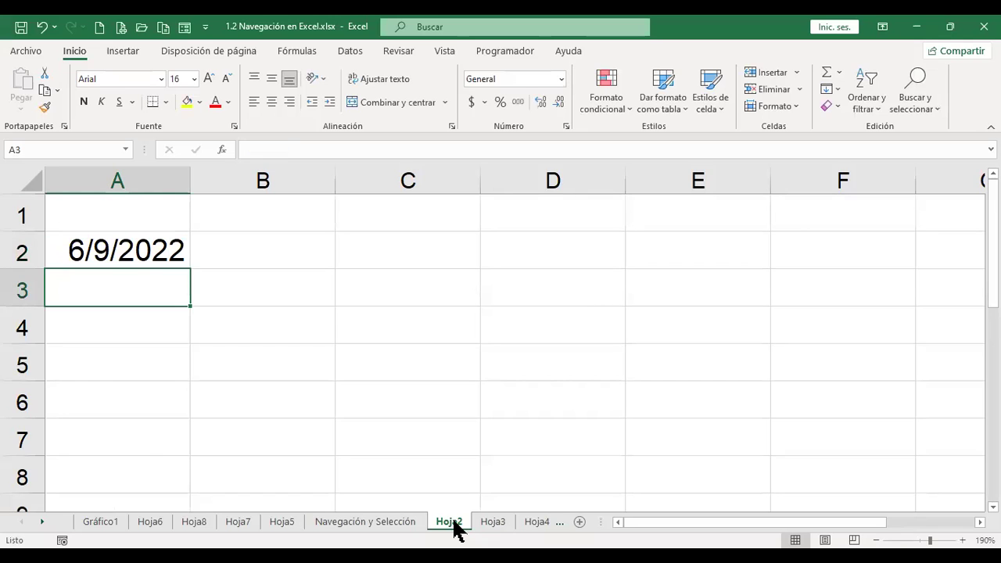
key(Up)
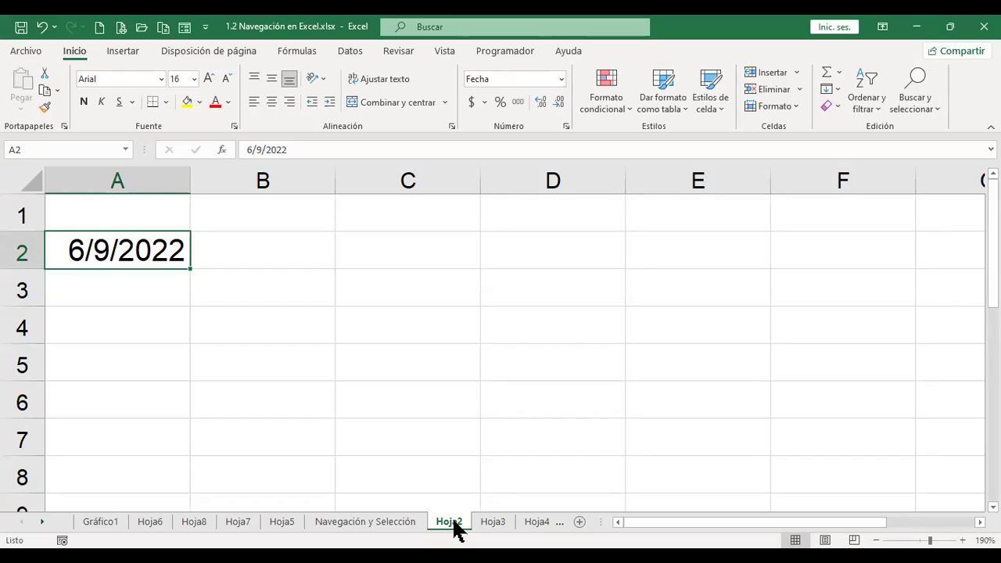
click(456, 524)
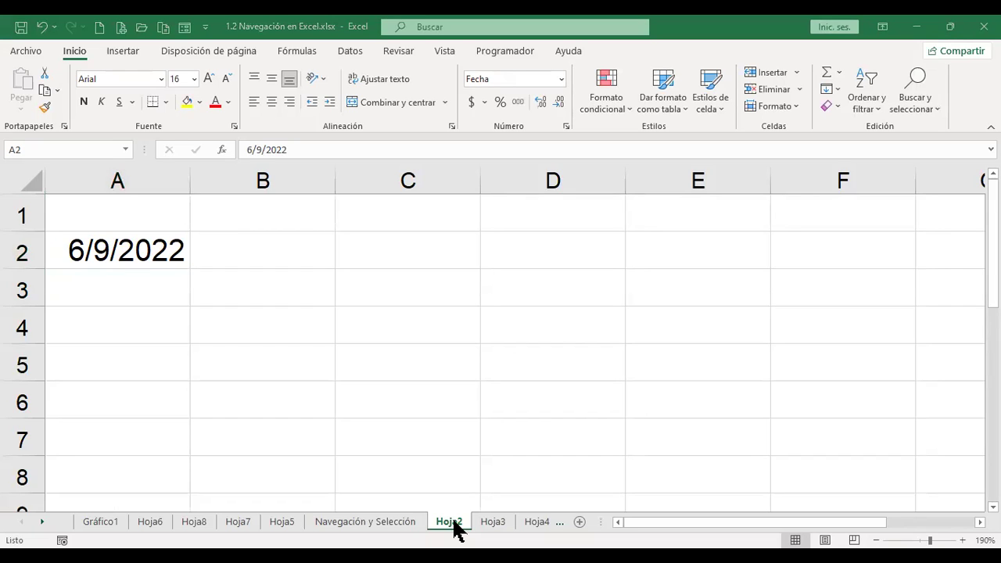
Step: Insert the current time, 21:54, in cell A3 below the date and reselect that cell
key(Down)
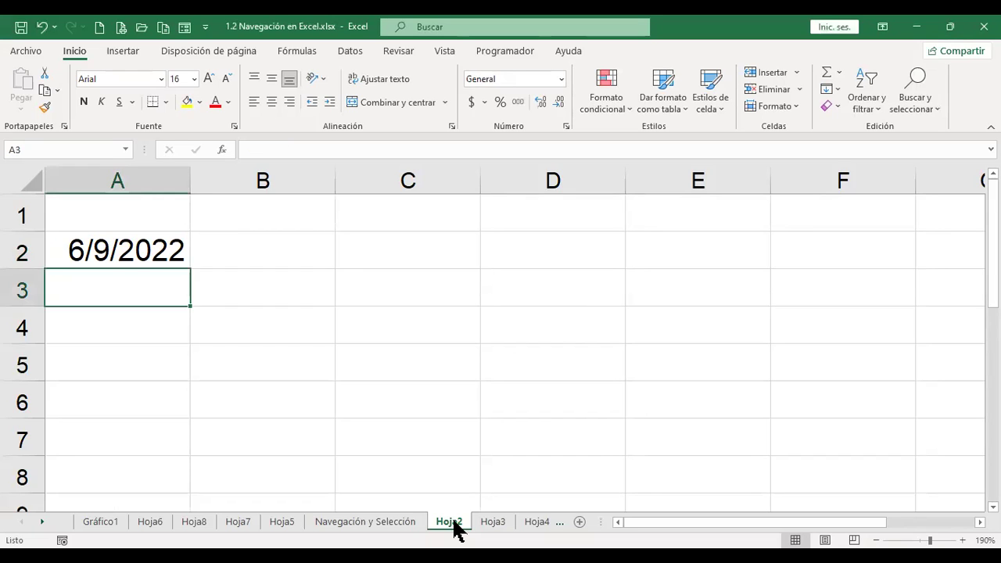
key(ctrl+shift+colon)
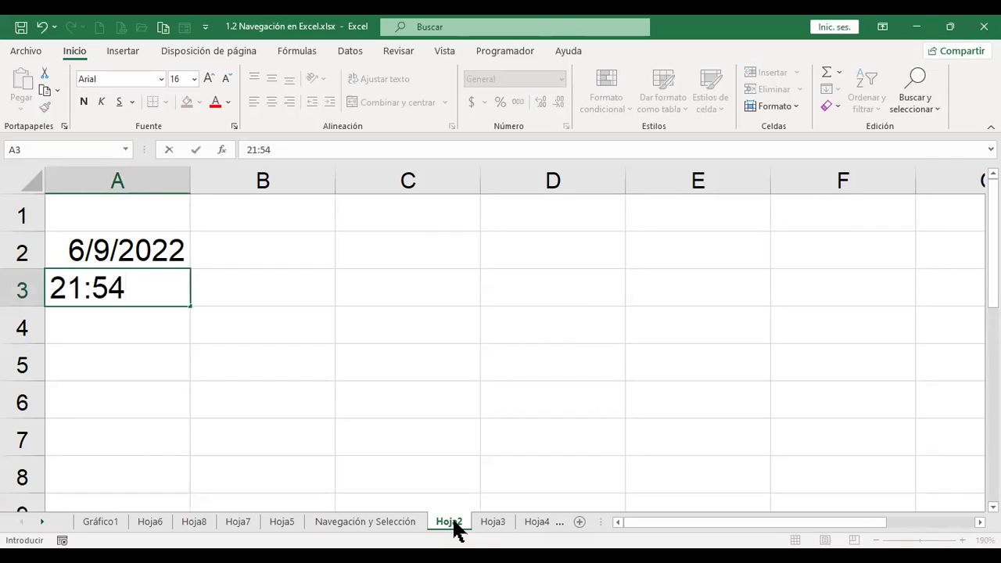
key(Return)
key(Up)
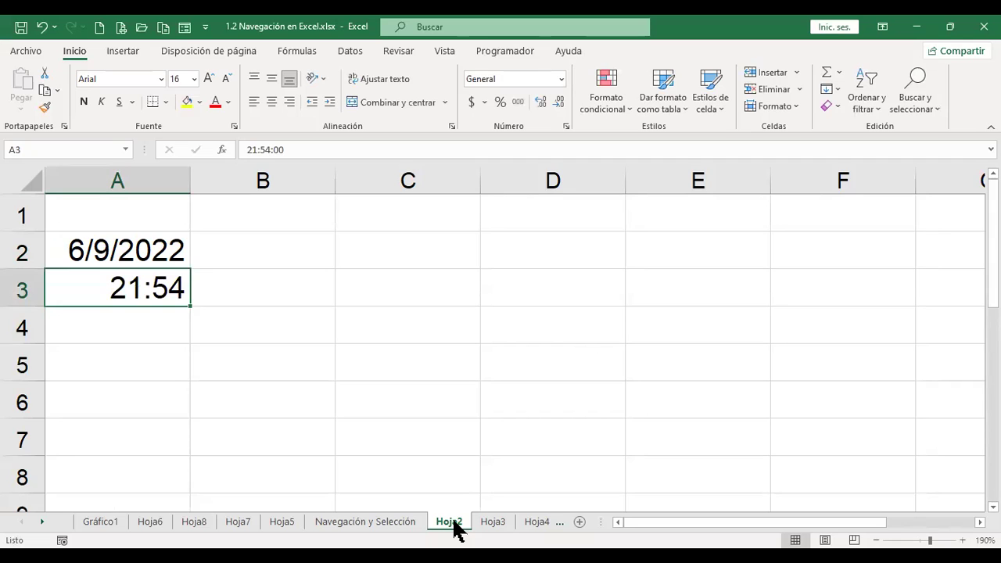
Step: View the keyboard picture on the Navegación y Selección sheet, return to Hoja2 and move to cell B3
click(383, 524)
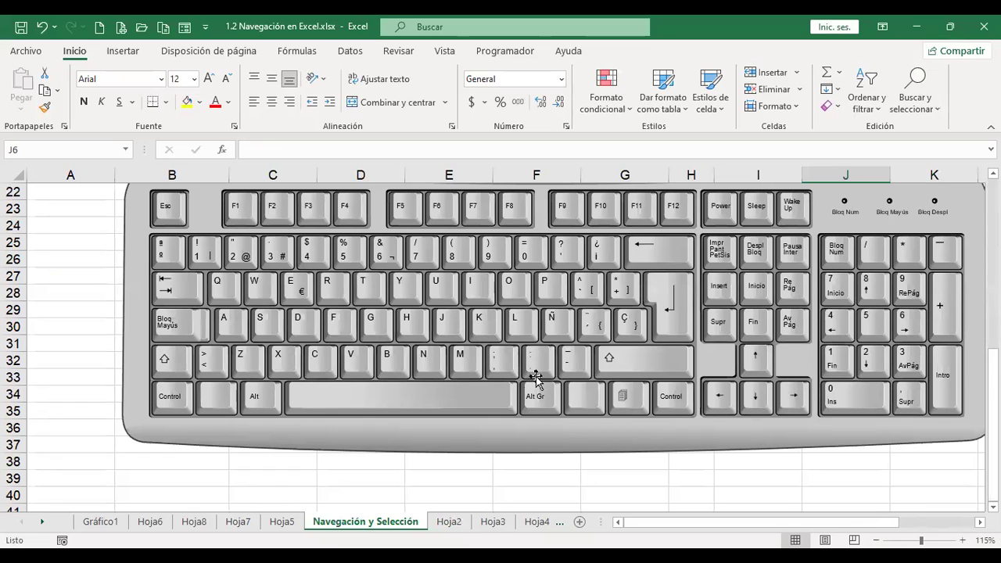
click(451, 522)
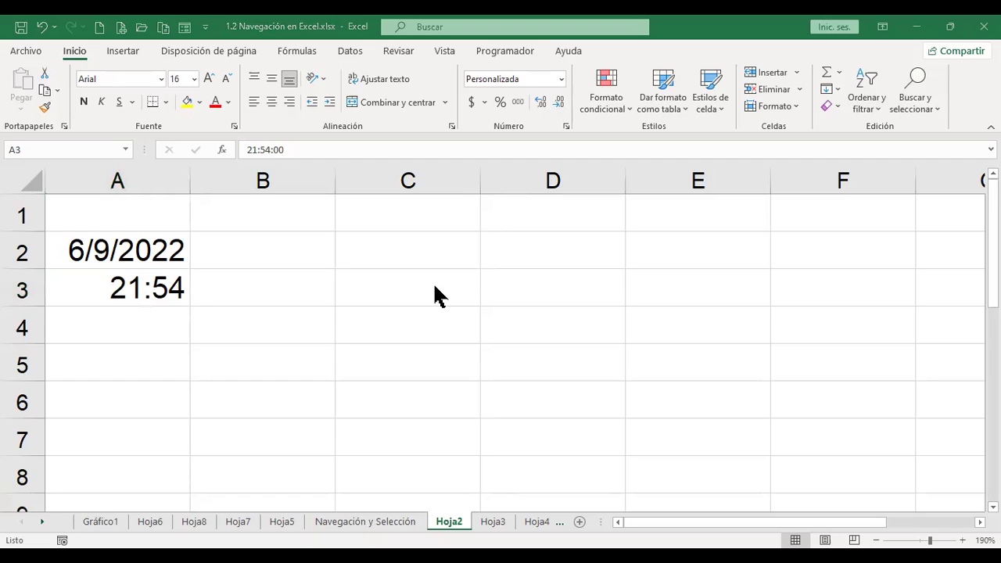
key(Right)
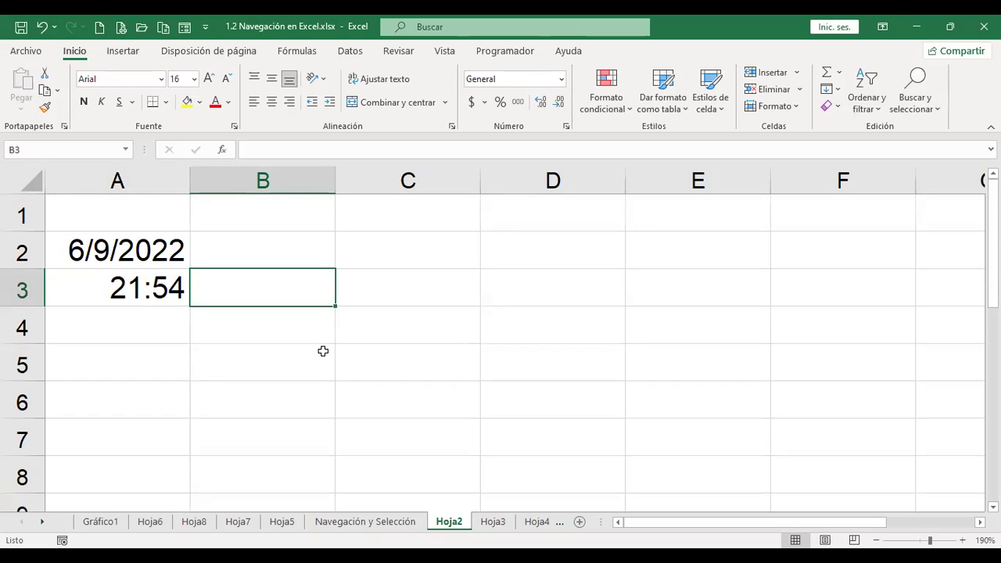
Step: Copy the time in cell A3, view the Paste Special options and close them without pasting
click(151, 291)
key(ctrl+c)
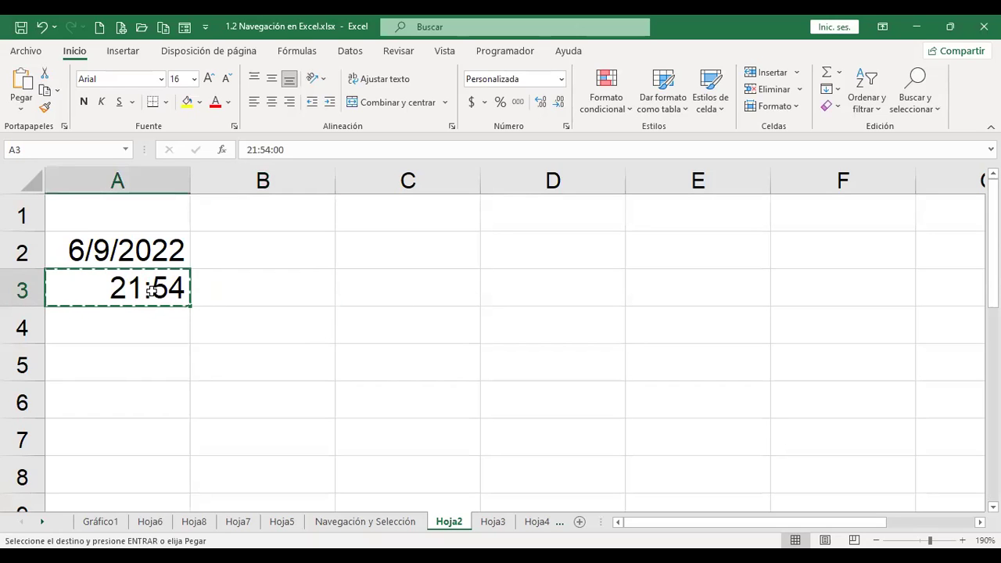
key(ctrl+alt+v)
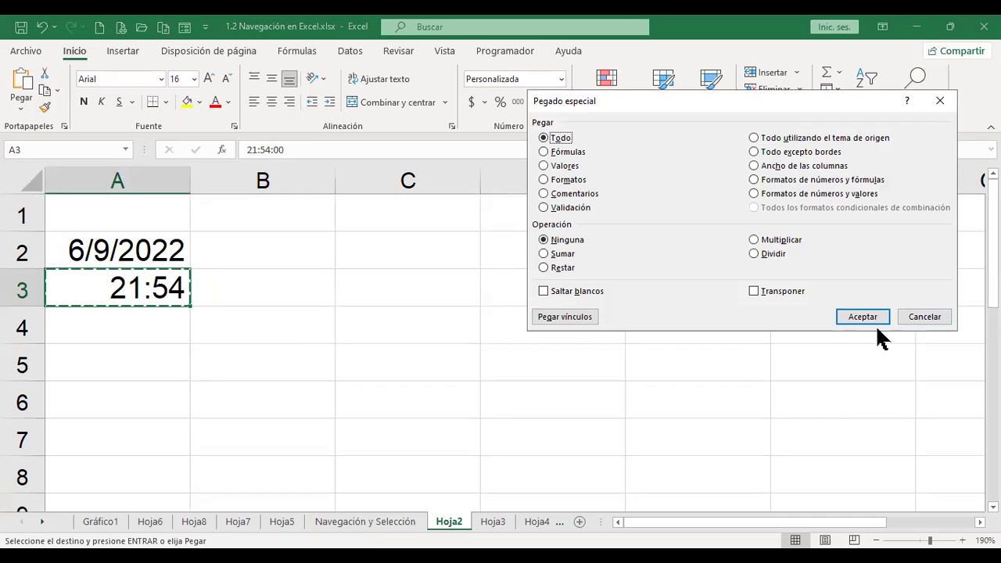
click(921, 316)
Step: View the keyboard picture and the Paste Special options on the Navegación y Selección sheet, closing the options without pasting
click(380, 522)
scroll(469, 391, down, 2)
scroll(172, 364, up, 1)
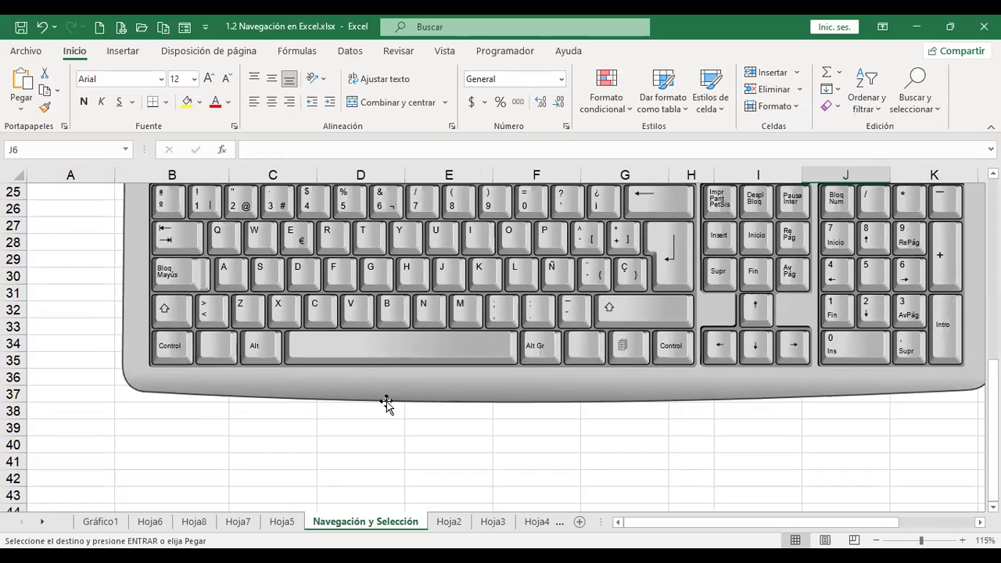
scroll(387, 402, up, 1)
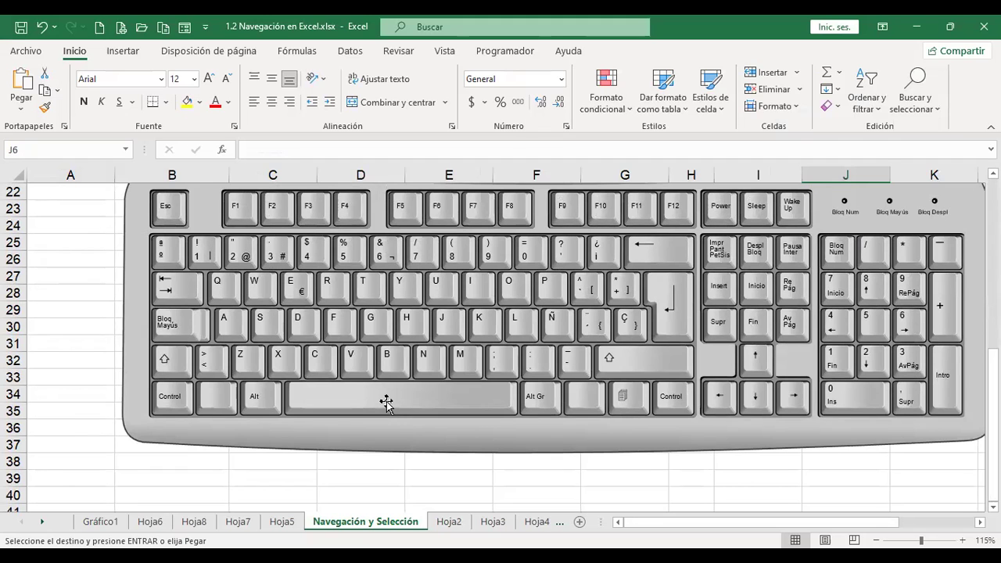
scroll(386, 402, up, 2)
scroll(387, 402, up, 5)
key(ctrl+alt+v)
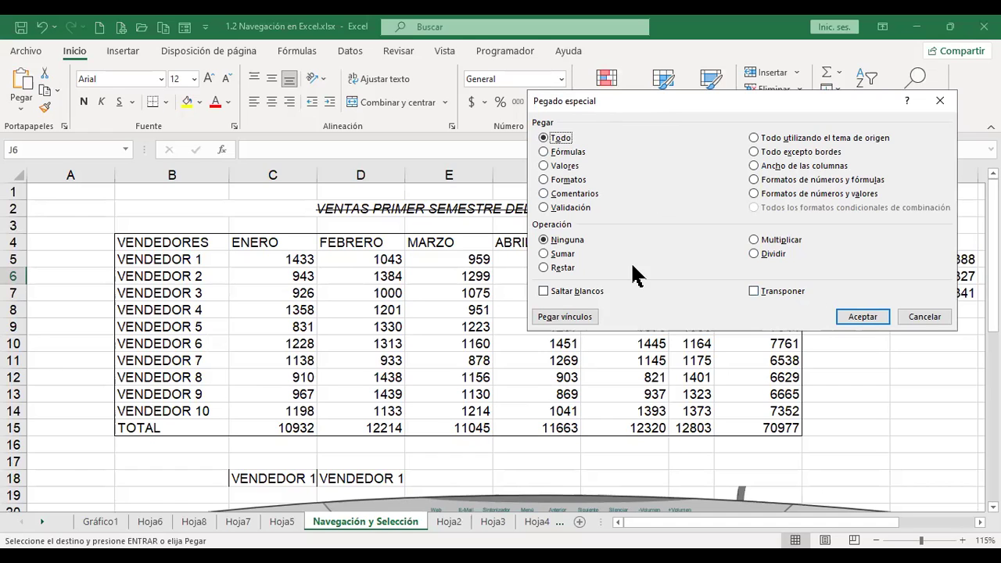
click(924, 316)
scroll(920, 313, down, 5)
scroll(362, 415, down, 2)
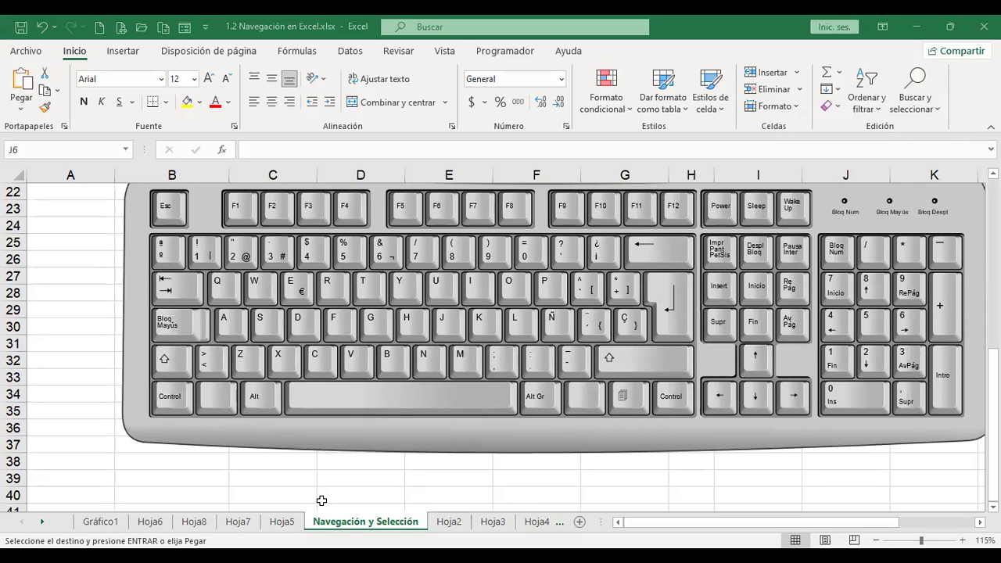
Step: Apply the currency format to the sales totals in cells I5:I15, keeping that range selected
scroll(427, 503, up, 7)
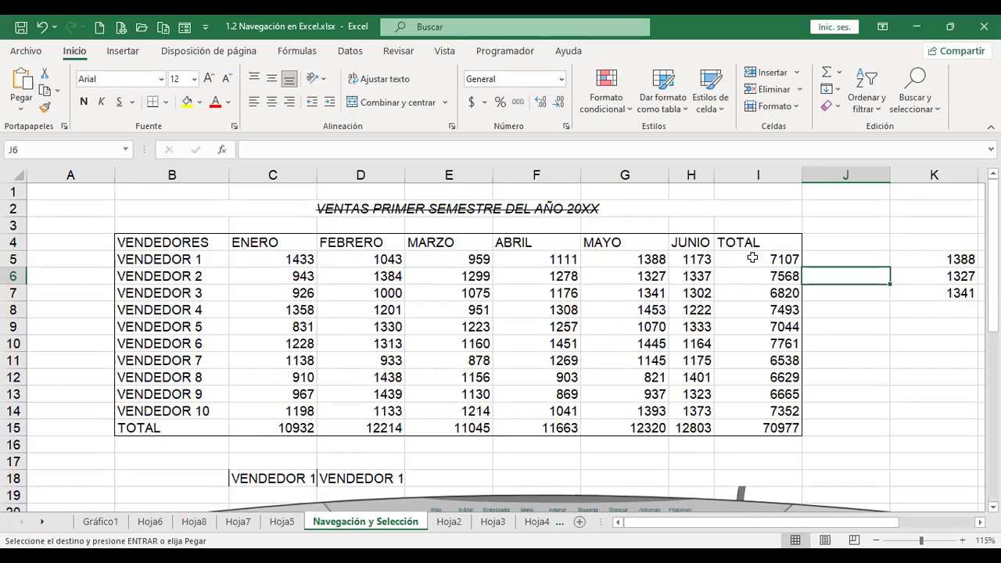
drag(753, 258, 752, 407)
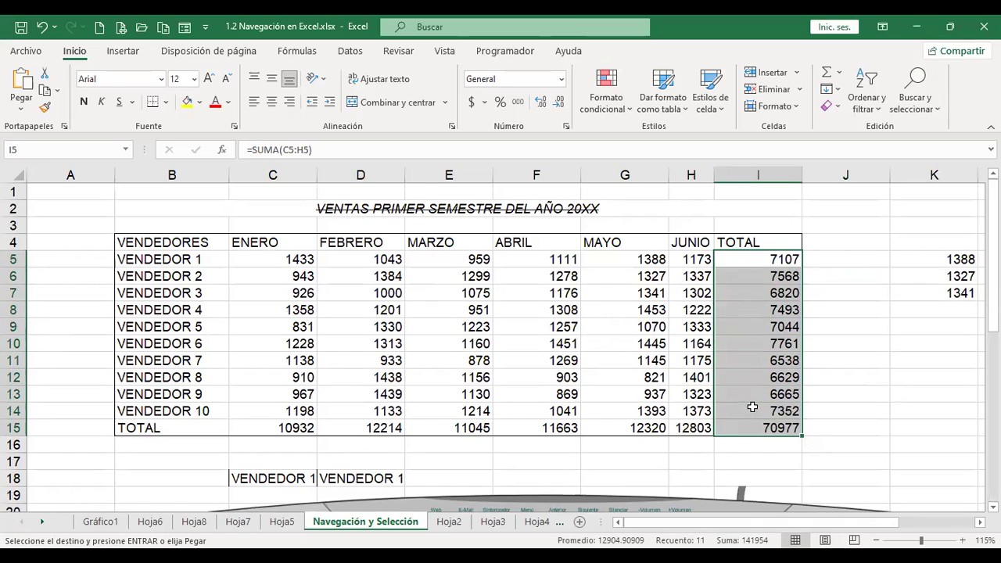
key(ctrl+shift+4)
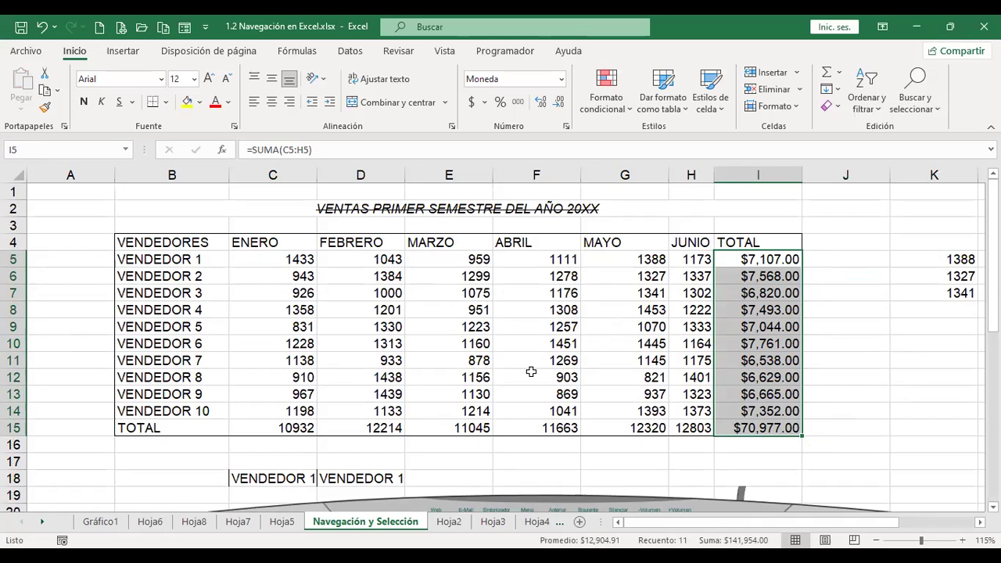
scroll(531, 372, down, 7)
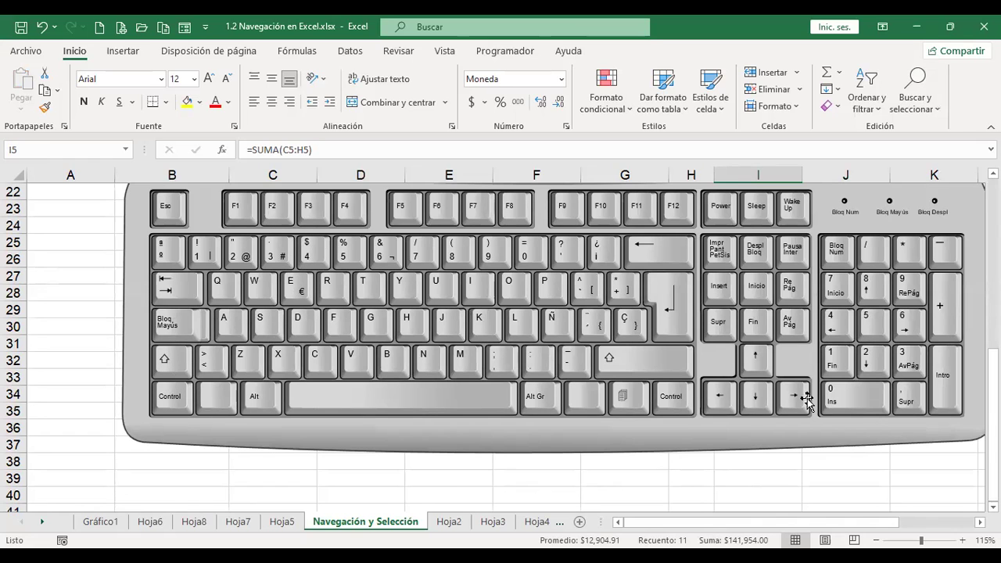
scroll(807, 398, up, 7)
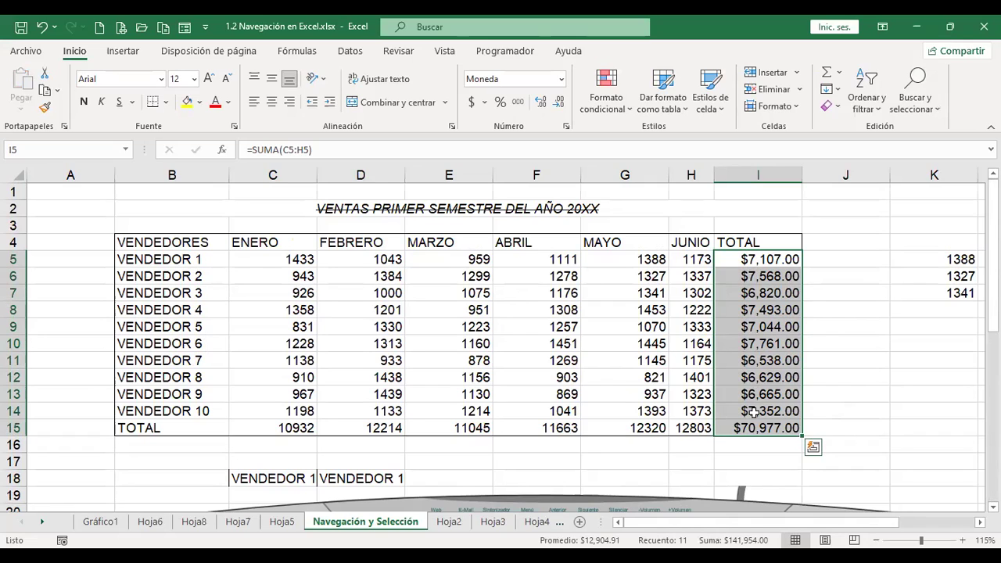
click(753, 413)
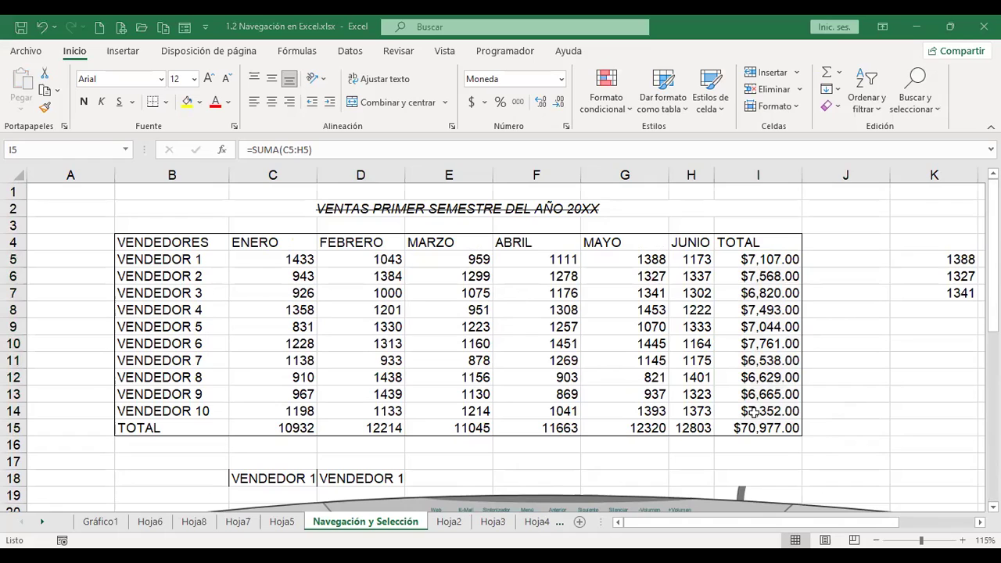
key(ctrl+shift+Down)
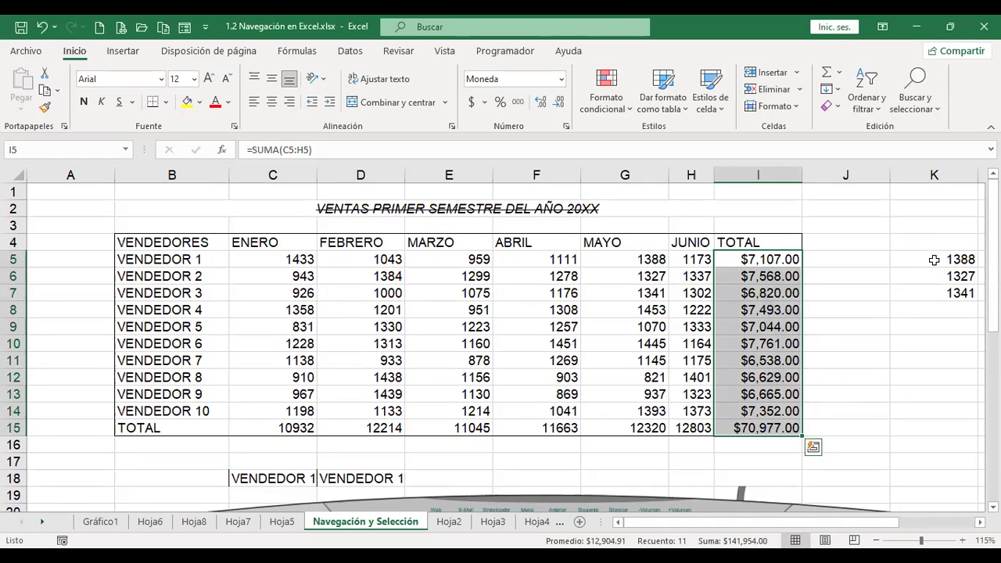
Step: Apply the percentage format to the three numbers in cells K5:K7
drag(933, 261, 932, 288)
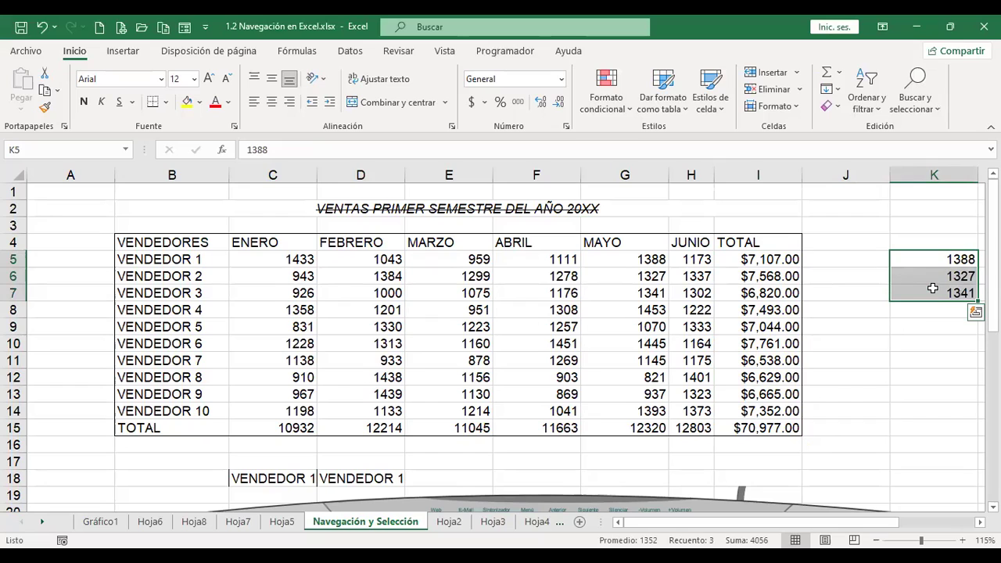
key(ctrl+shift+5)
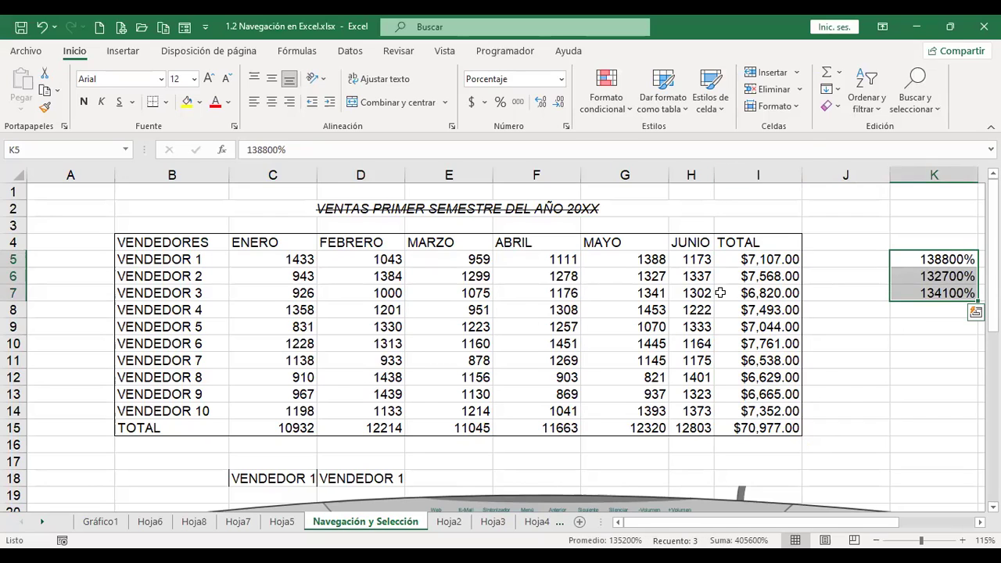
scroll(235, 411, down, 7)
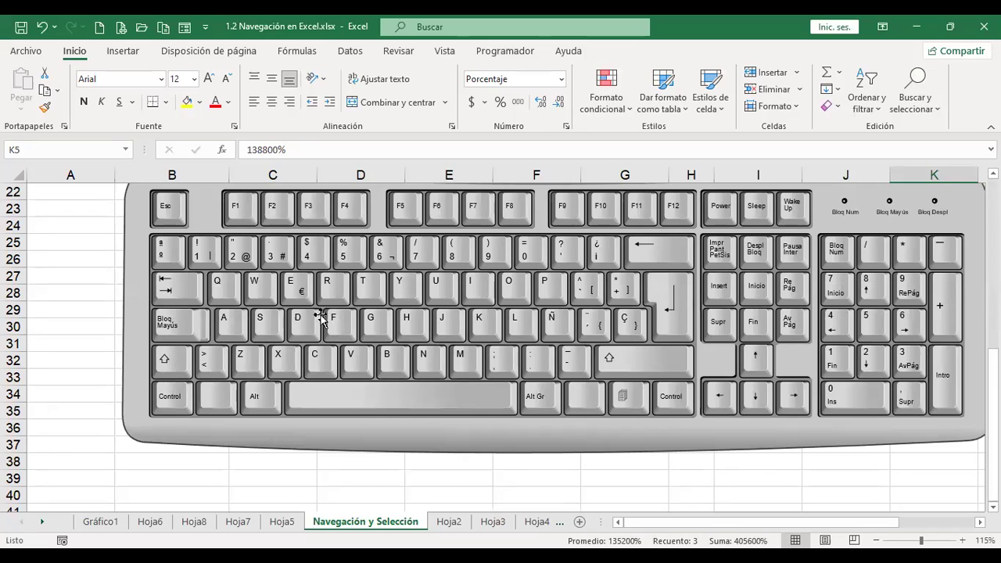
scroll(887, 268, up, 5)
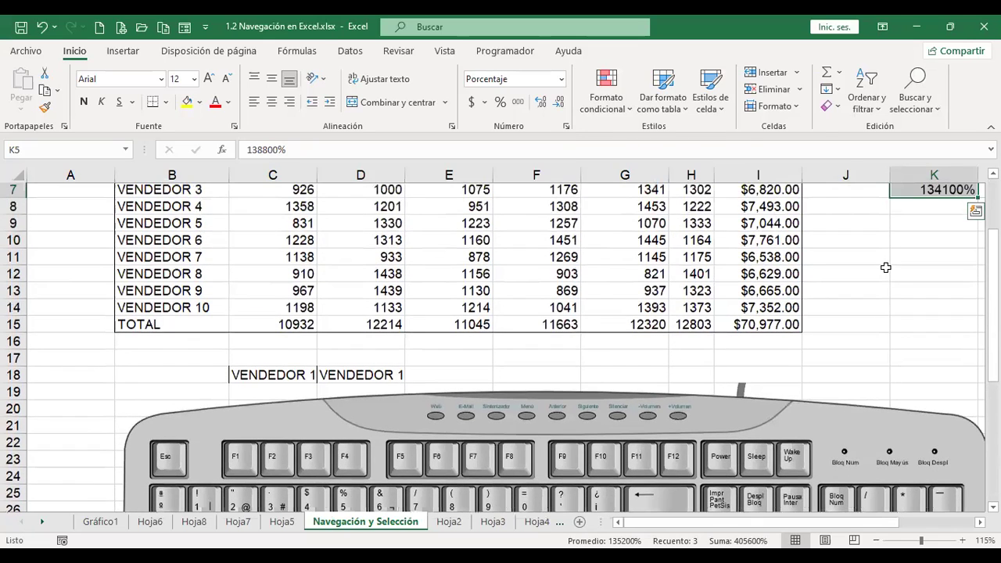
scroll(917, 279, up, 2)
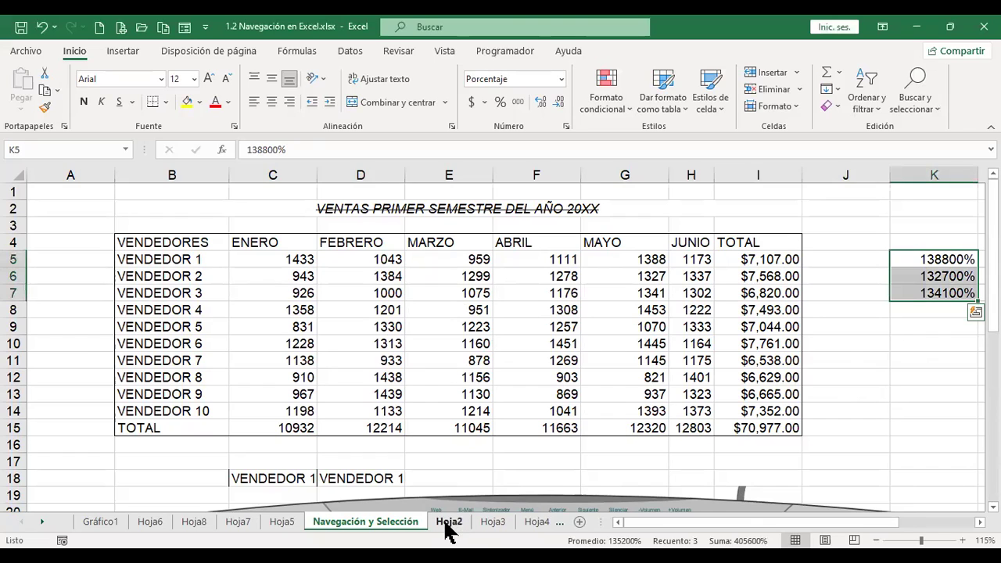
Step: View the cell deletion options for empty cell A9 and close them without deleting anything
click(86, 329)
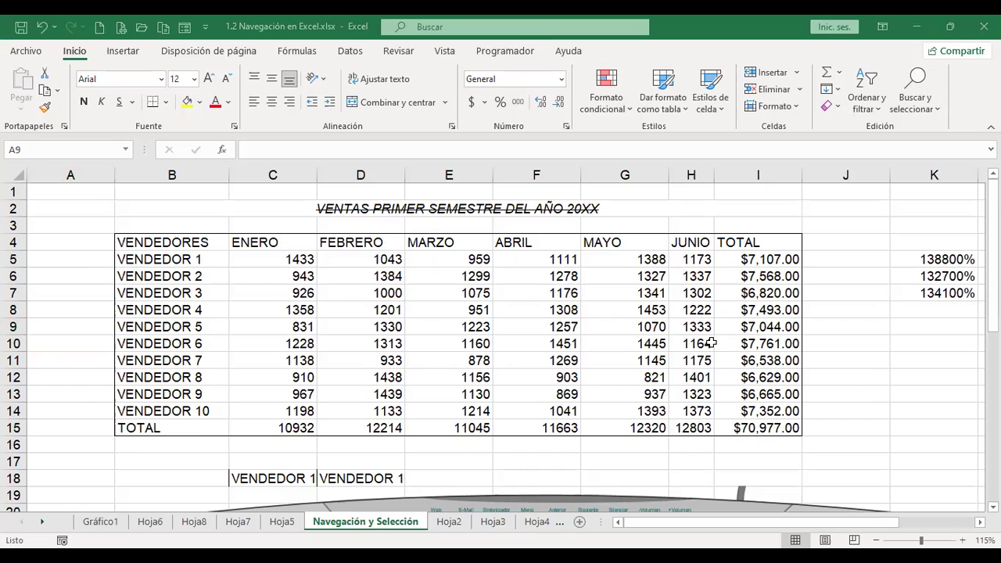
key(ctrl+minus)
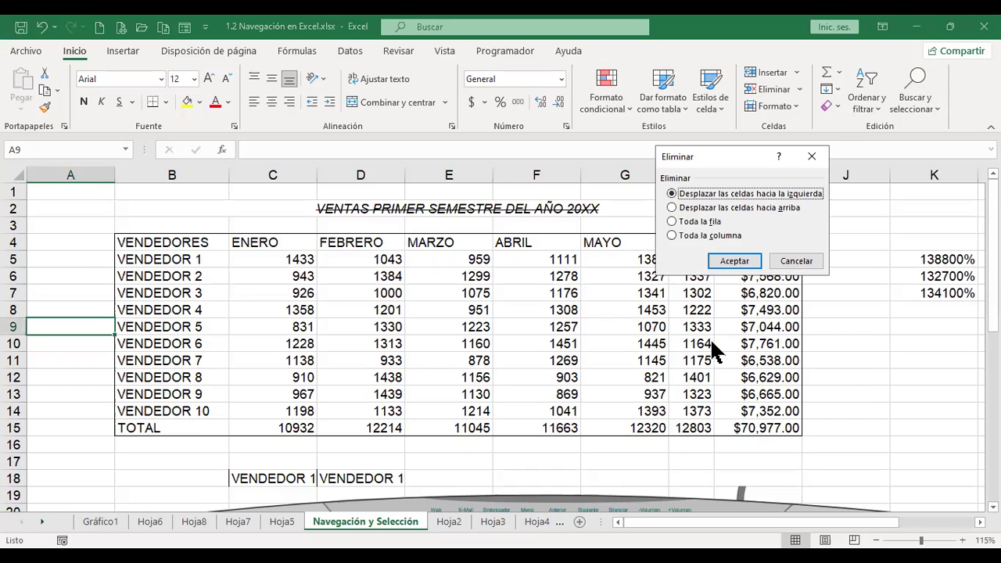
key(Escape)
scroll(469, 360, down, 7)
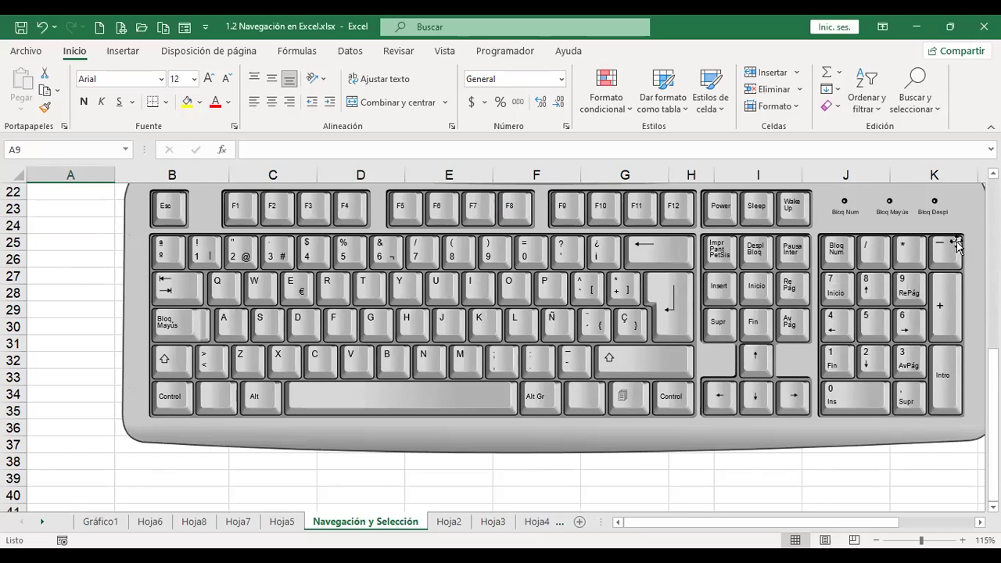
scroll(501, 364, up, 7)
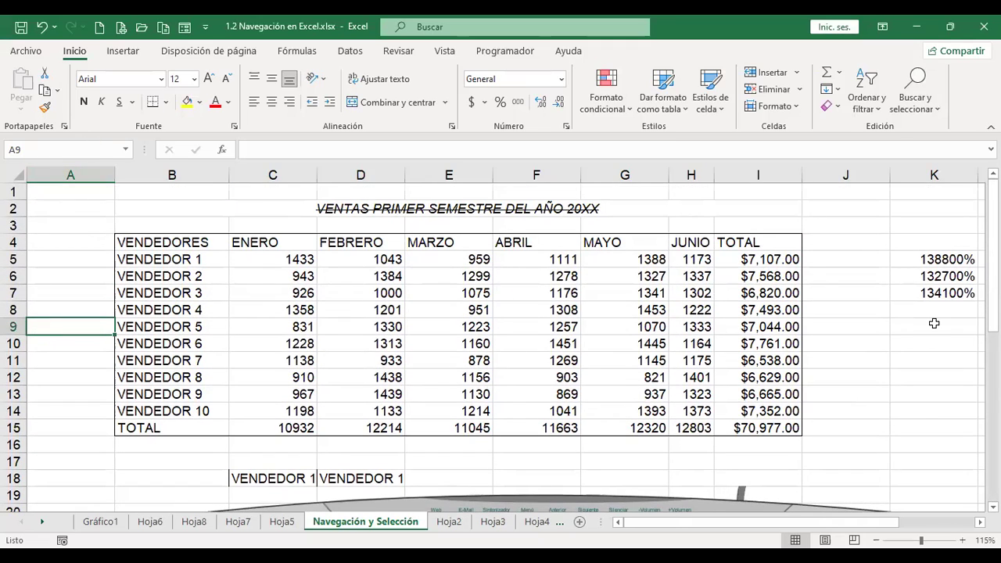
key(ctrl+minus)
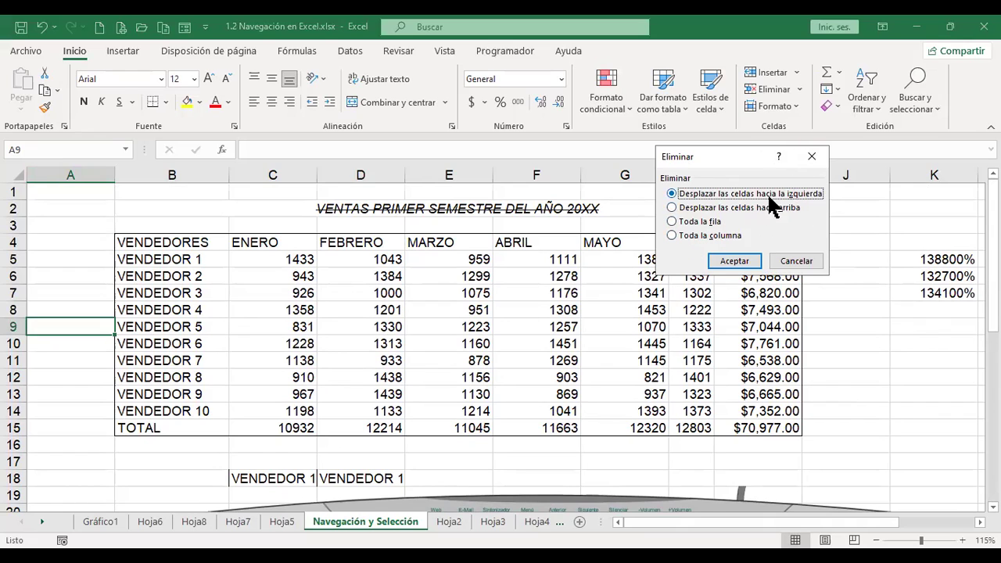
click(808, 263)
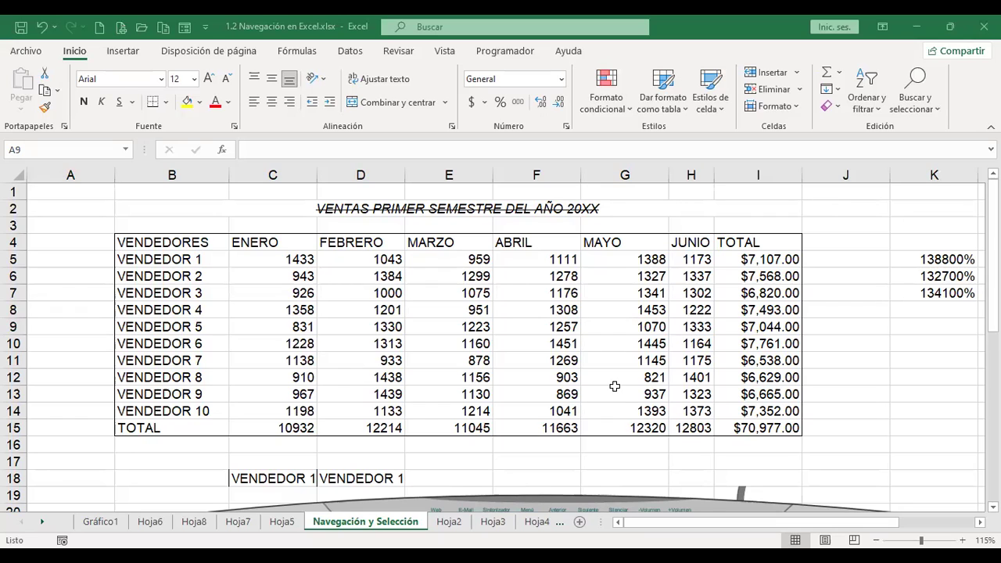
Step: View the cell insertion options for cell A9 and close them without inserting anything
key(ctrl+plus)
click(784, 263)
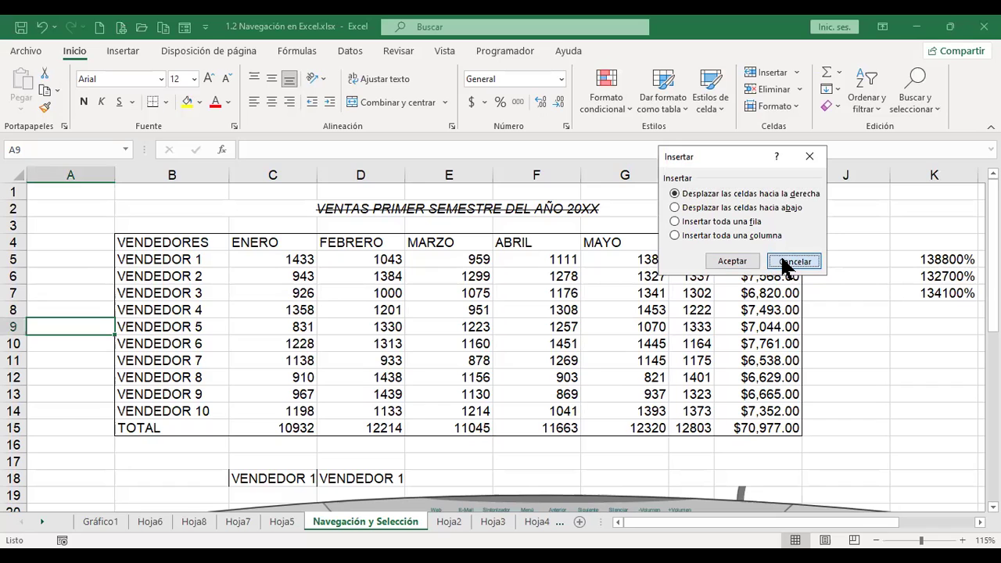
scroll(736, 287, down, 7)
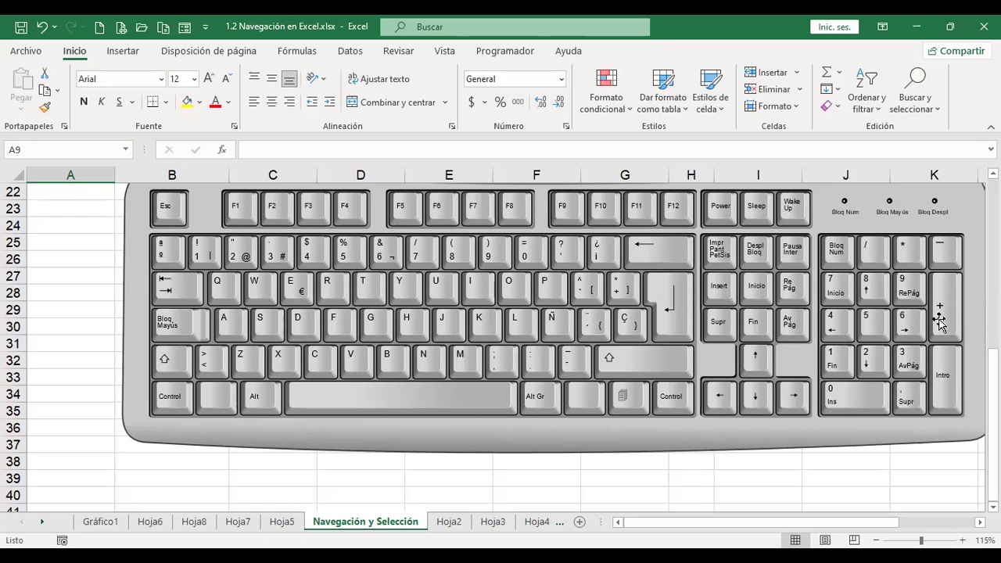
scroll(750, 374, up, 7)
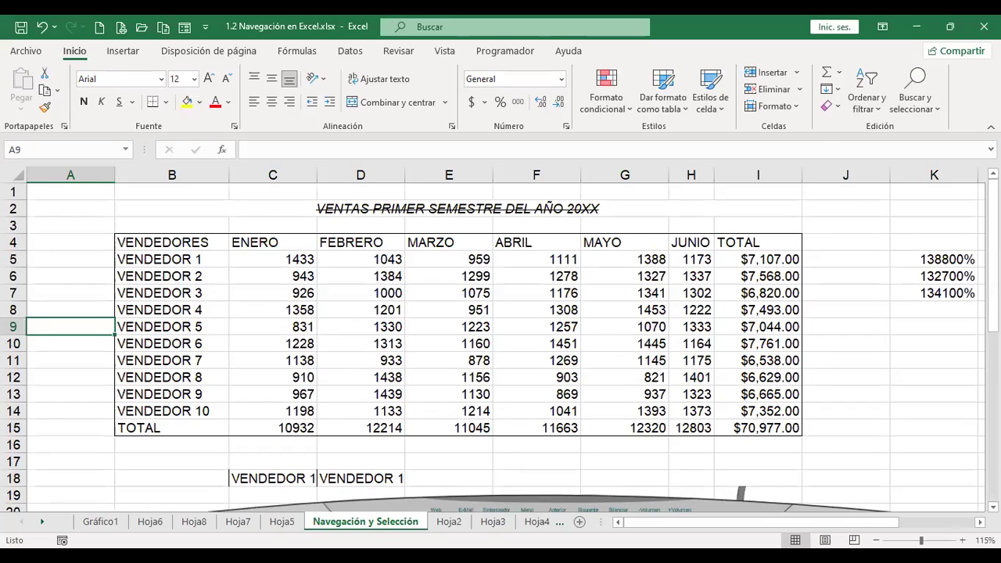
key(ctrl+plus)
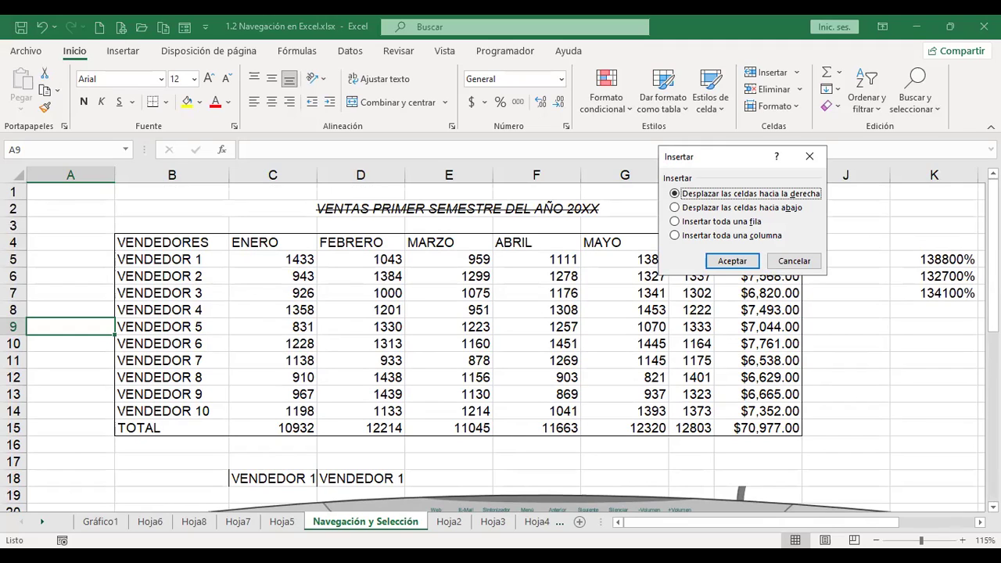
key(Escape)
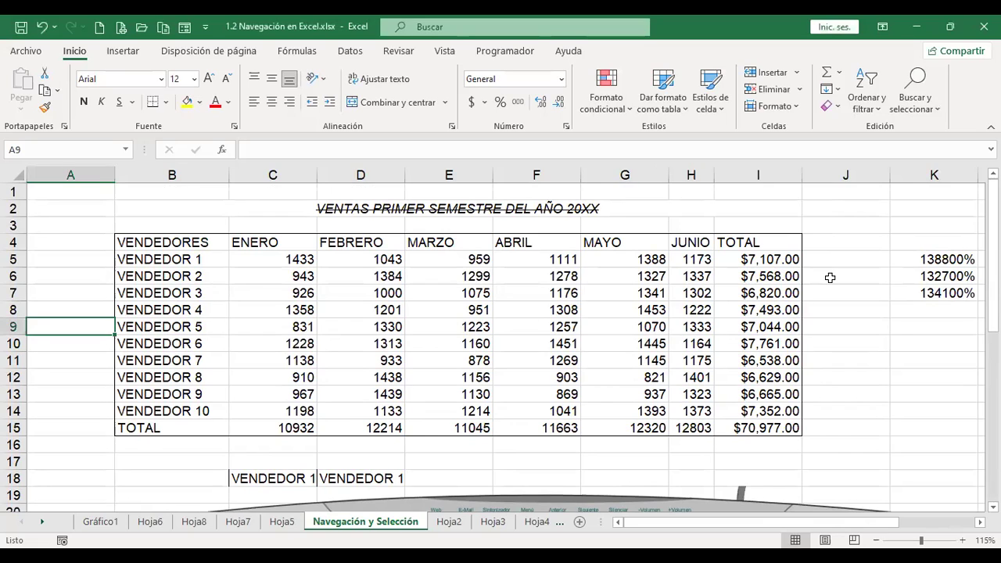
Step: Go to cell A1, then view the Open page and the Find and Replace options, leaving each without making changes
key(ctrl+Home)
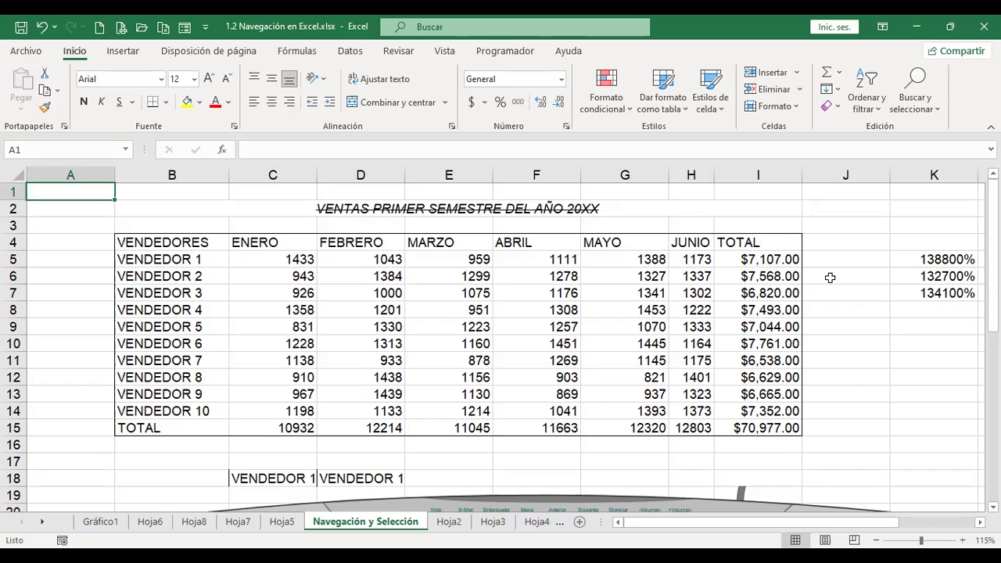
key(ctrl+o)
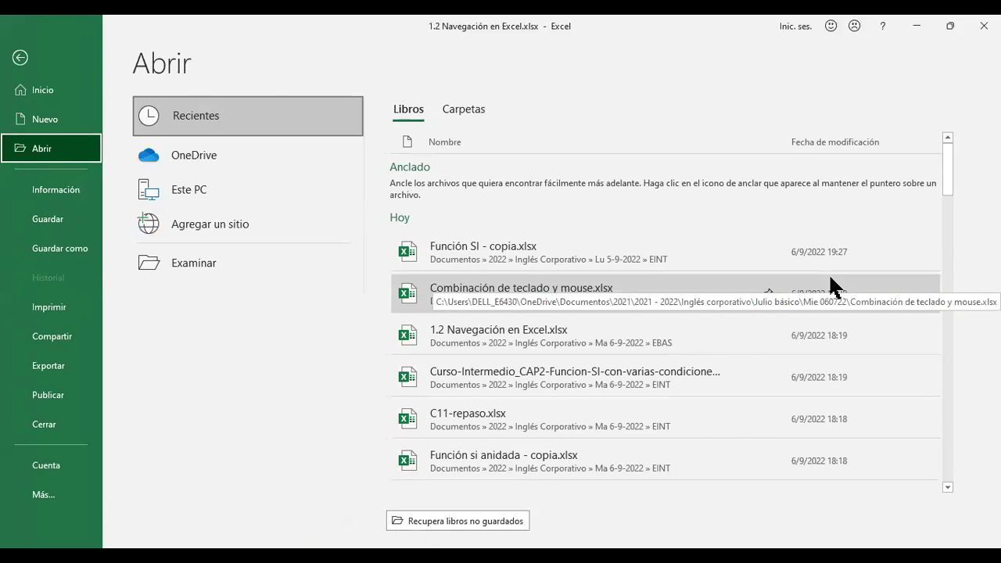
key(Escape)
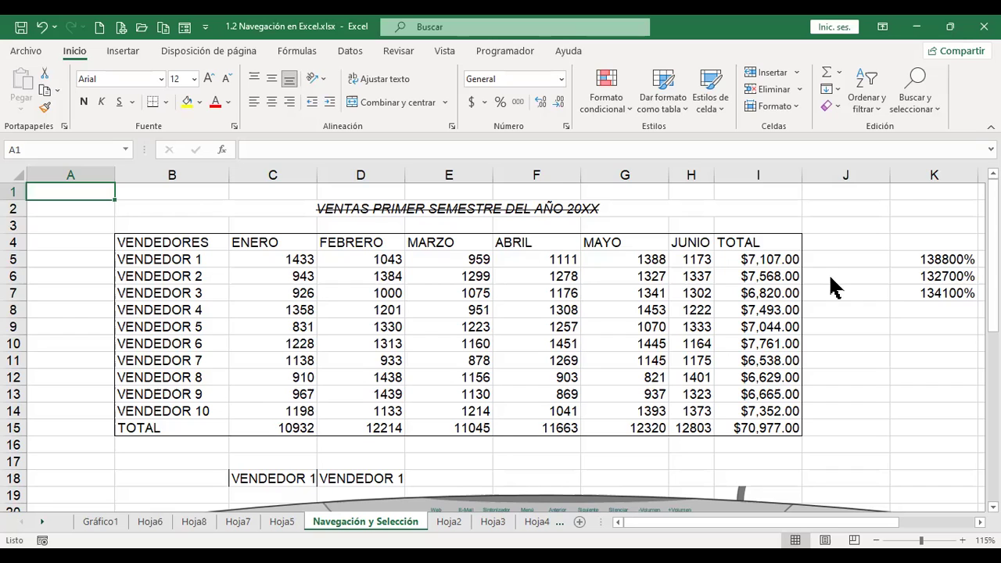
key(ctrl+b)
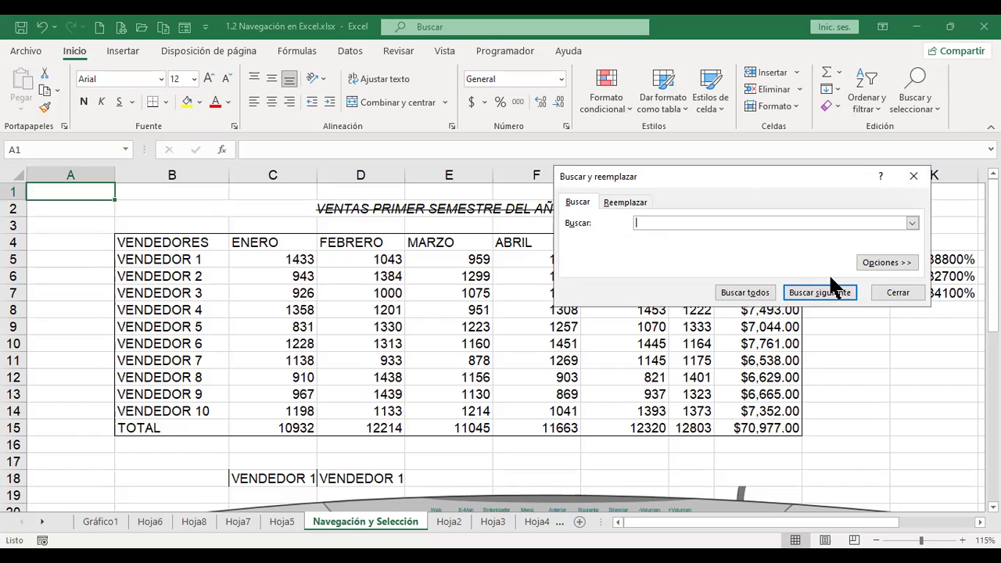
key(Escape)
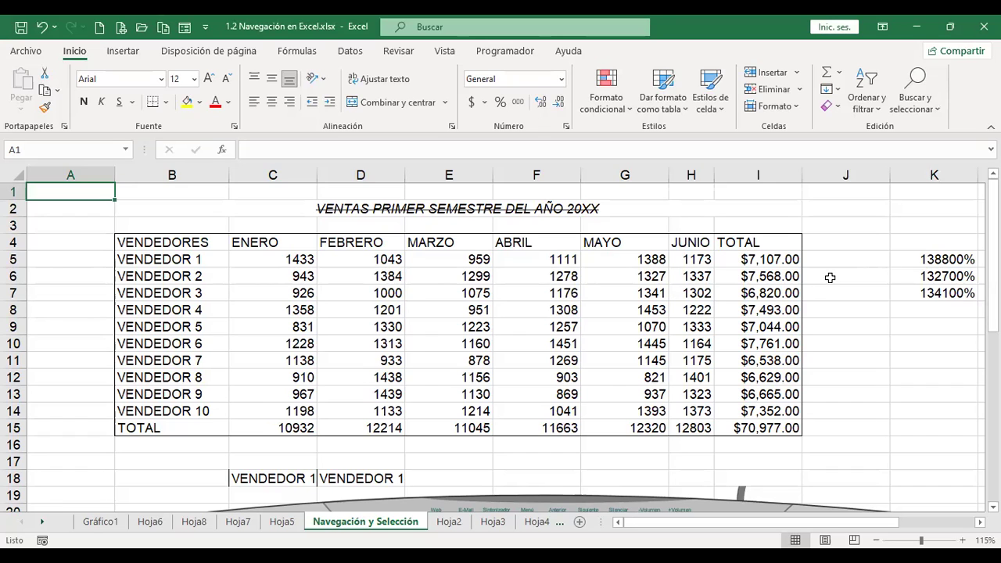
Step: Clear the VENDEDOR 1 label in cell B5 and undo the deletion
click(176, 257)
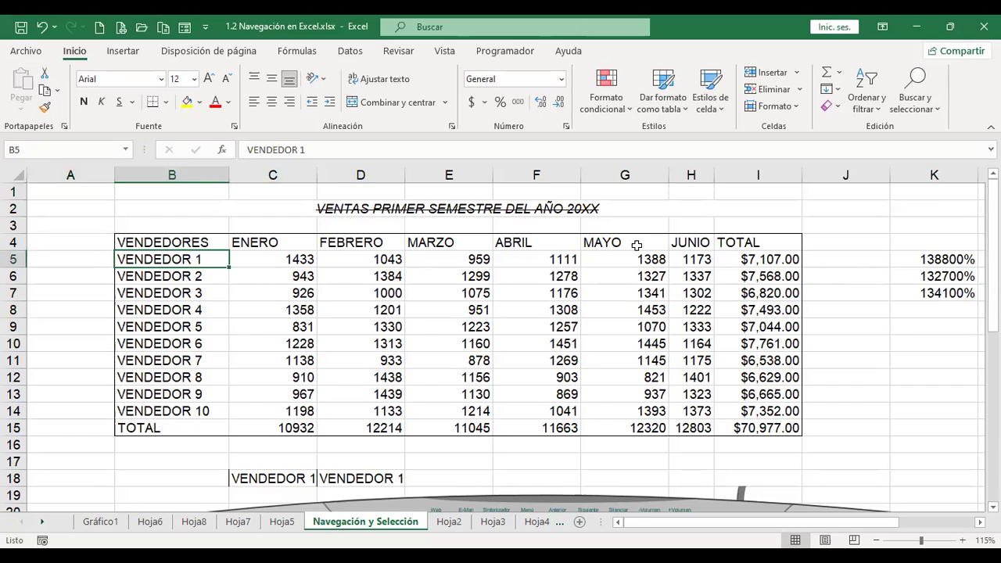
key(Delete)
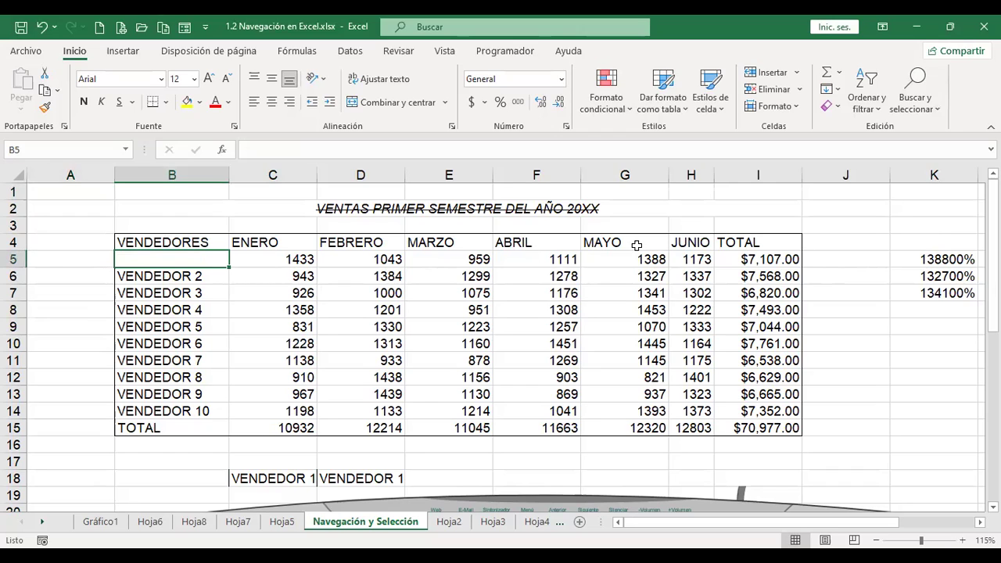
key(ctrl+z)
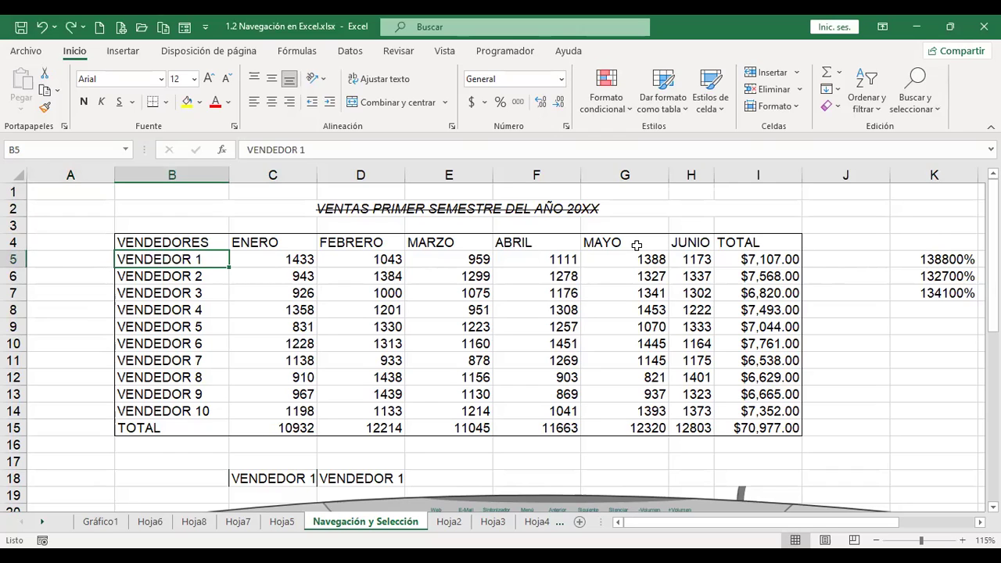
Step: Fill cell C5 with the VENDEDOR 1 label from the adjacent cell B5, and undo the fill
key(Right)
key(ctrl+r)
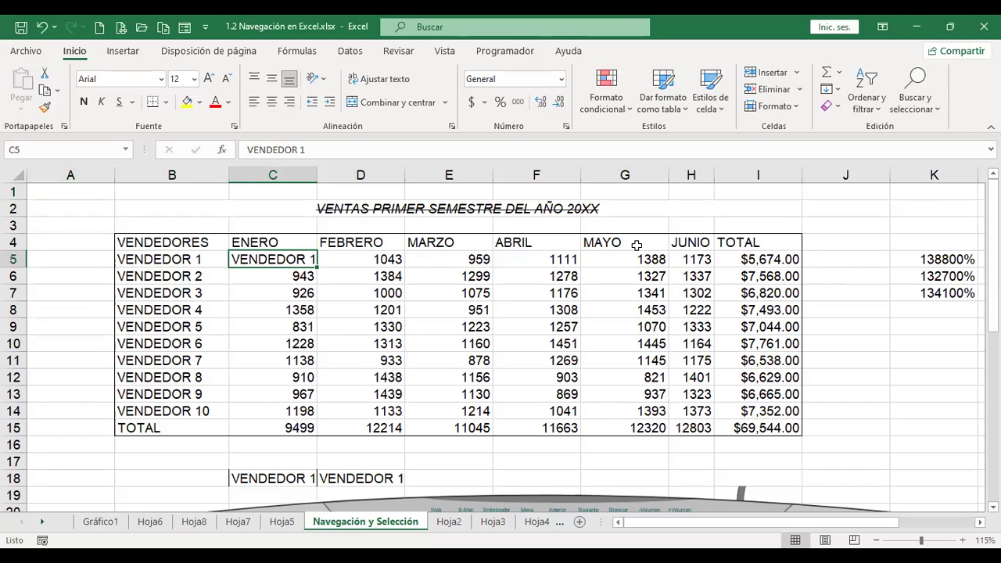
key(ctrl+z)
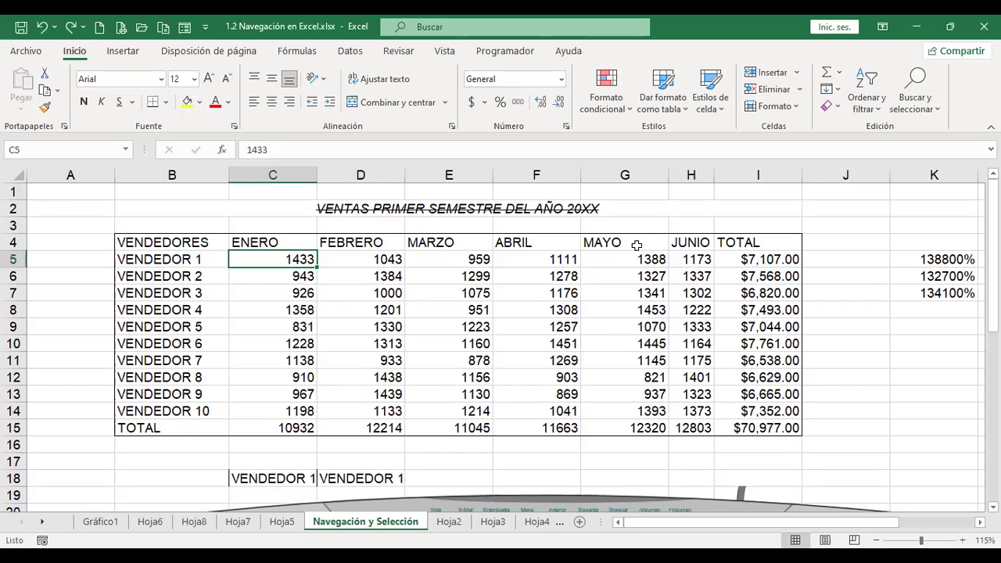
Step: Fill the total formula from I5 into cell J5 as =SUMA(D5:I5), and go back to I5 to compare the original formula
key(Right)
key(Right)
key(Right)
key(Right)
key(Right)
key(Right)
key(Right)
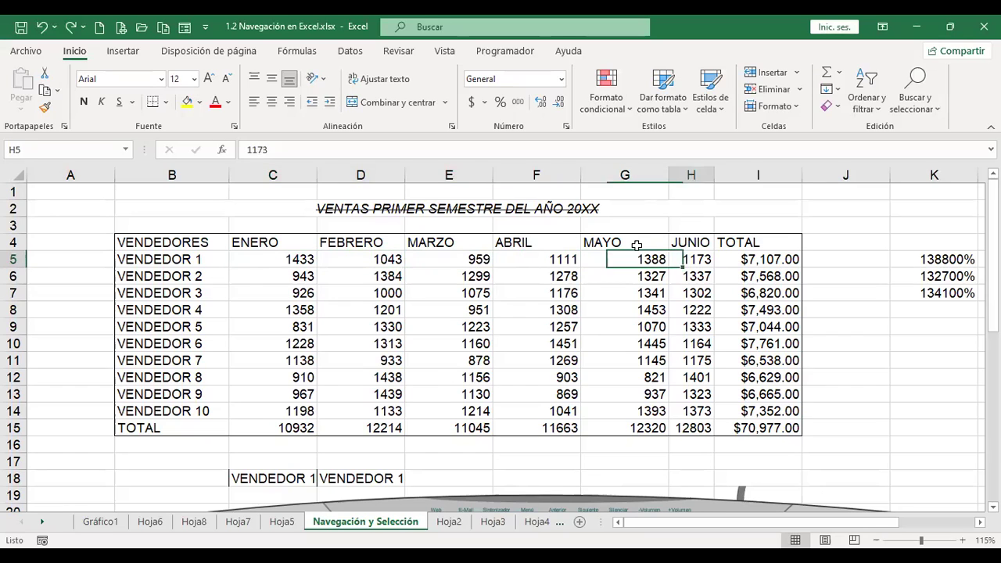
key(Left)
key(Right)
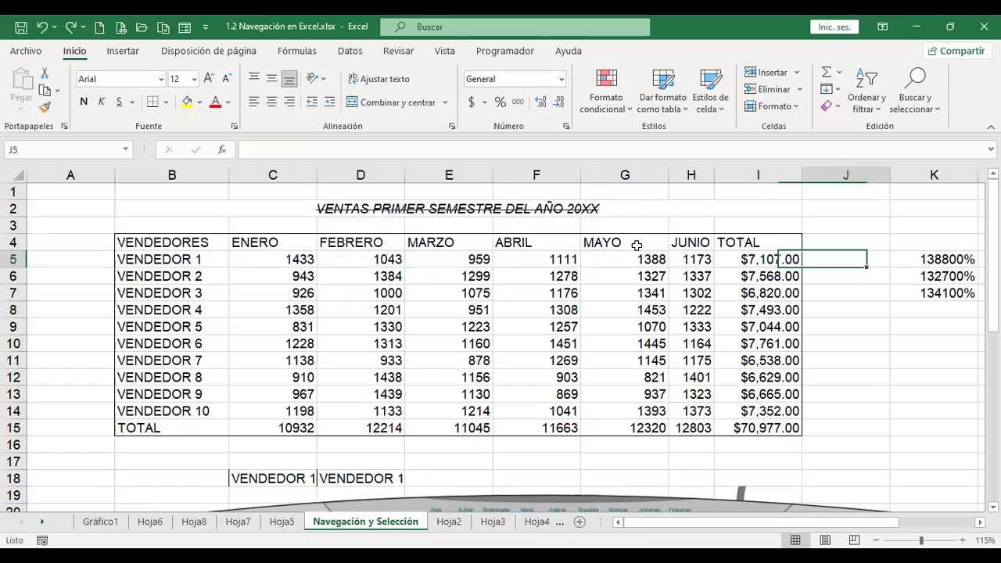
text(=SUMA(D5:I5))
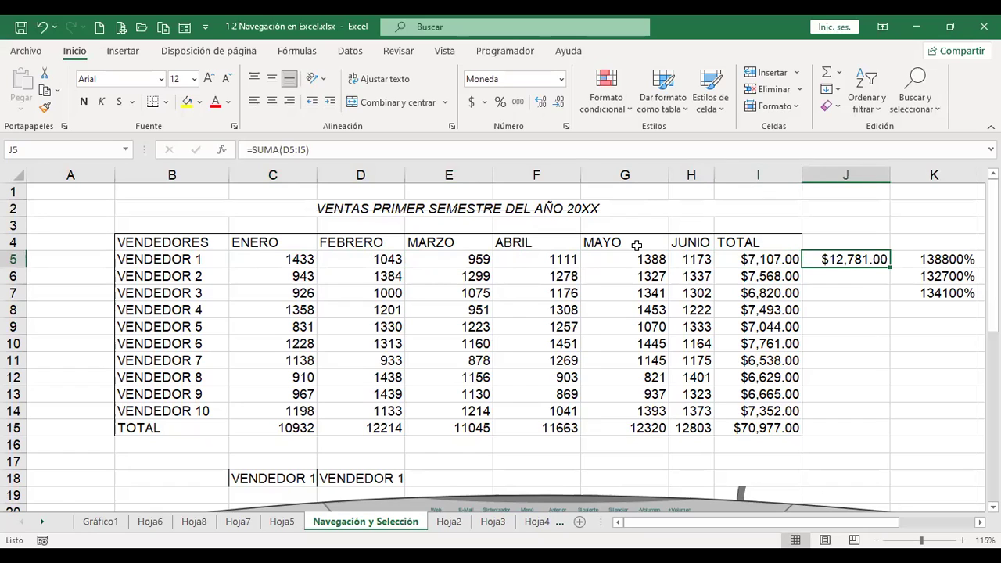
key(Left)
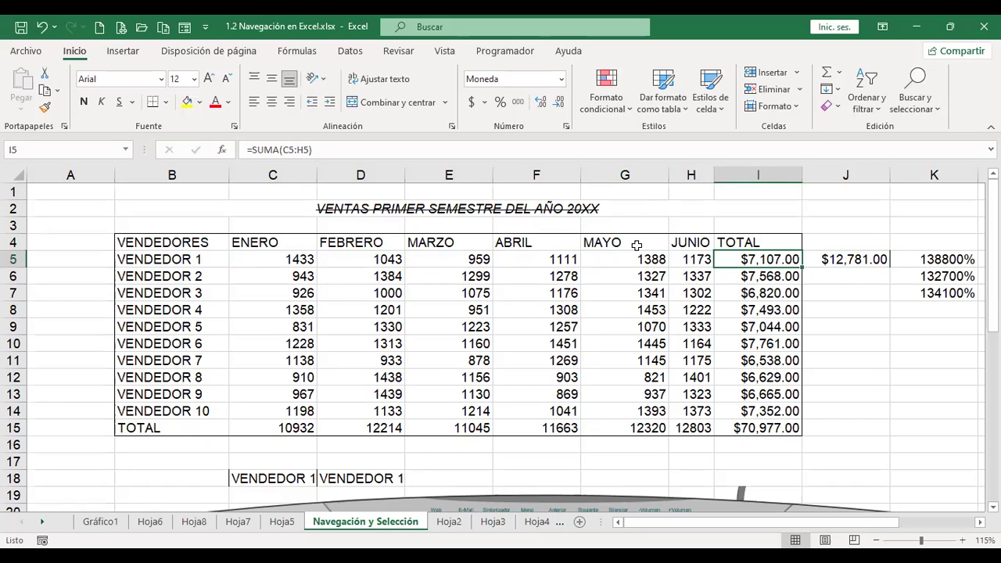
Step: Clear the copied formula from cell J5 and return to the VENDEDOR 1 total in I5
key(Right)
key(Delete)
key(Left)
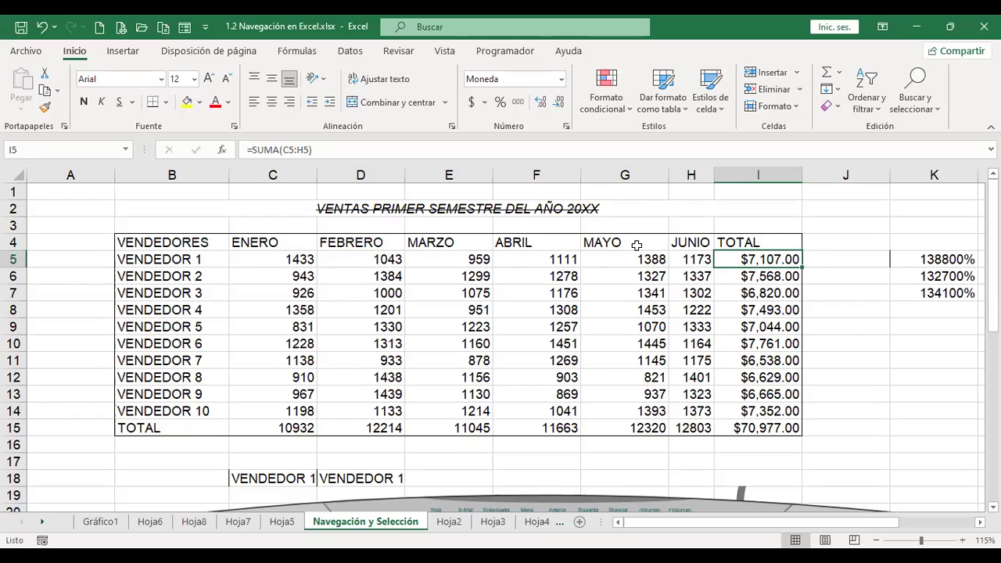